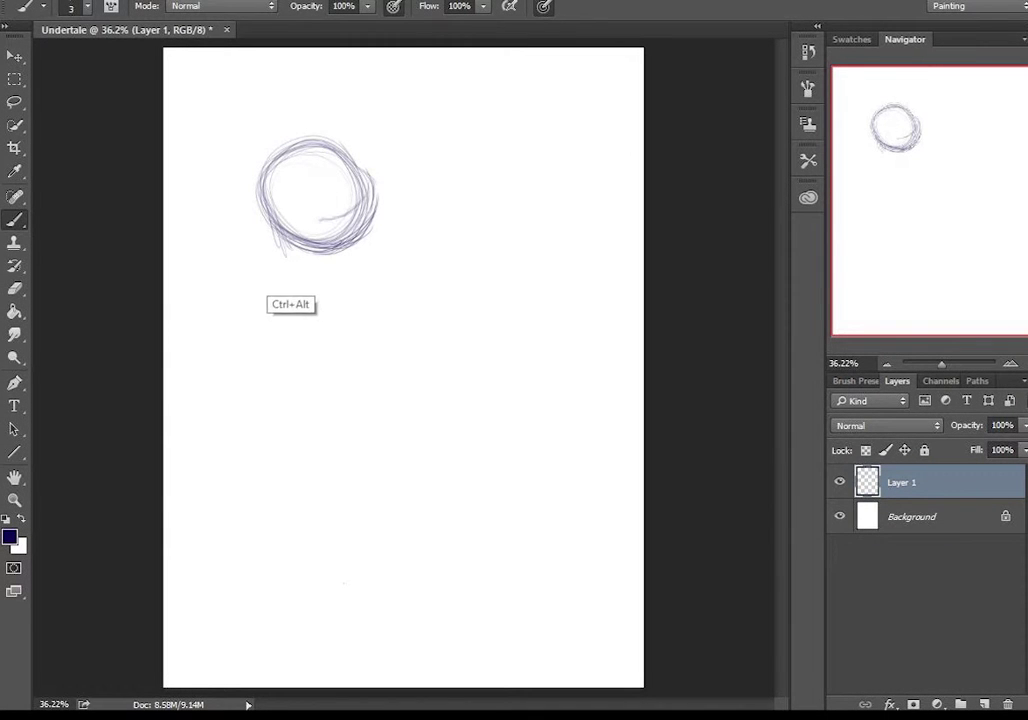
# Step: Sketch the tall skeleton's eye, torso and arm in blue on Layer 1, redoing the hand
pyautogui.hotkey('ctrl', 'alt', 'z')
pyautogui.moveTo(306, 180); pyautogui.dragTo(300, 182)
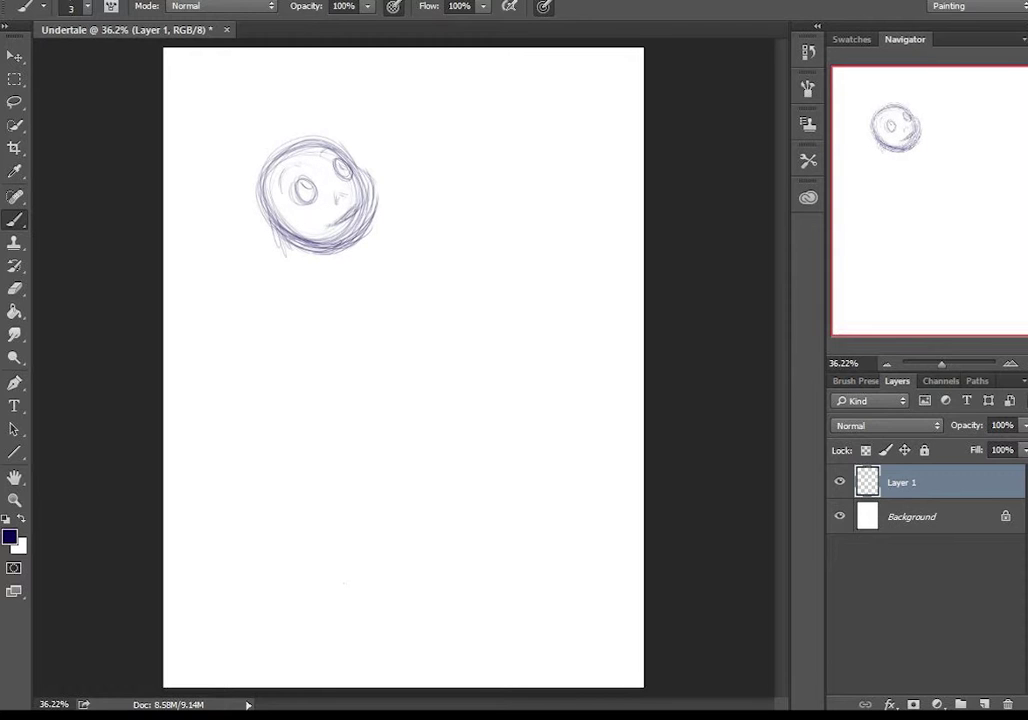
pyautogui.moveTo(262, 250)
pyautogui.mouseDown()
pyautogui.moveTo(240, 430)
pyautogui.moveTo(250, 480)
pyautogui.mouseUp()
pyautogui.moveTo(248, 415); pyautogui.dragTo(265, 490)
pyautogui.hotkey('ctrl', 'alt', 'z')
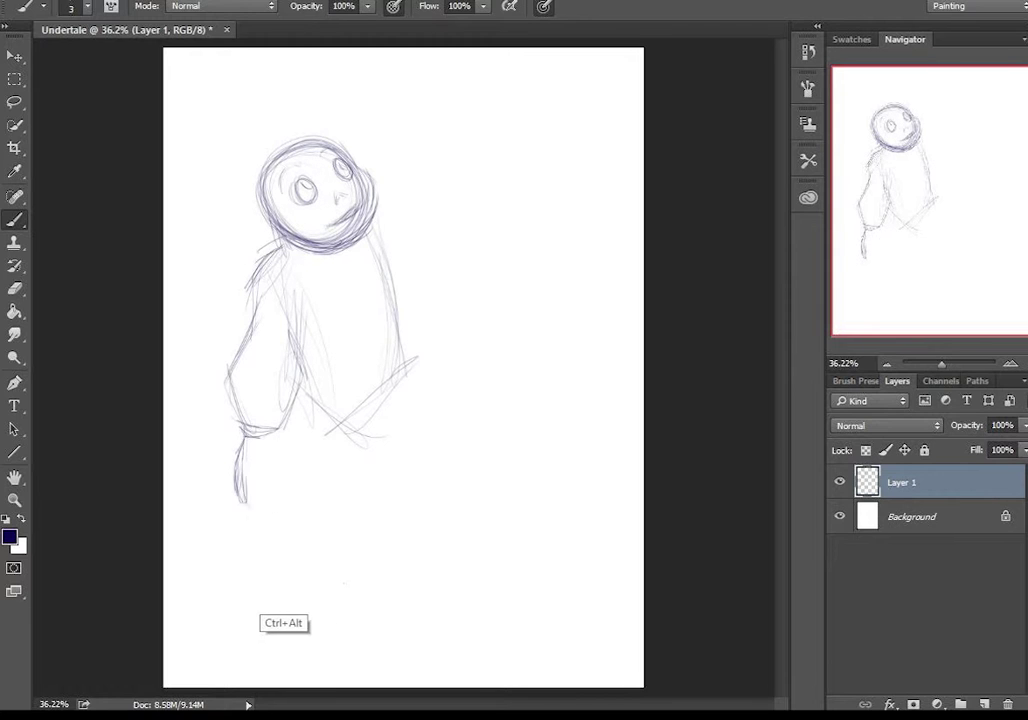
pyautogui.hotkey('ctrl', 'alt', 'z')
# Step: Sketch the skeleton's lower body arc, body outlines and scarf lines
pyautogui.moveTo(238, 428); pyautogui.dragTo(330, 430)
pyautogui.moveTo(340, 275); pyautogui.dragTo(322, 475)
pyautogui.moveTo(378, 225)
pyautogui.mouseDown()
pyautogui.moveTo(435, 360)
pyautogui.moveTo(402, 410)
pyautogui.moveTo(300, 500)
pyautogui.mouseUp()
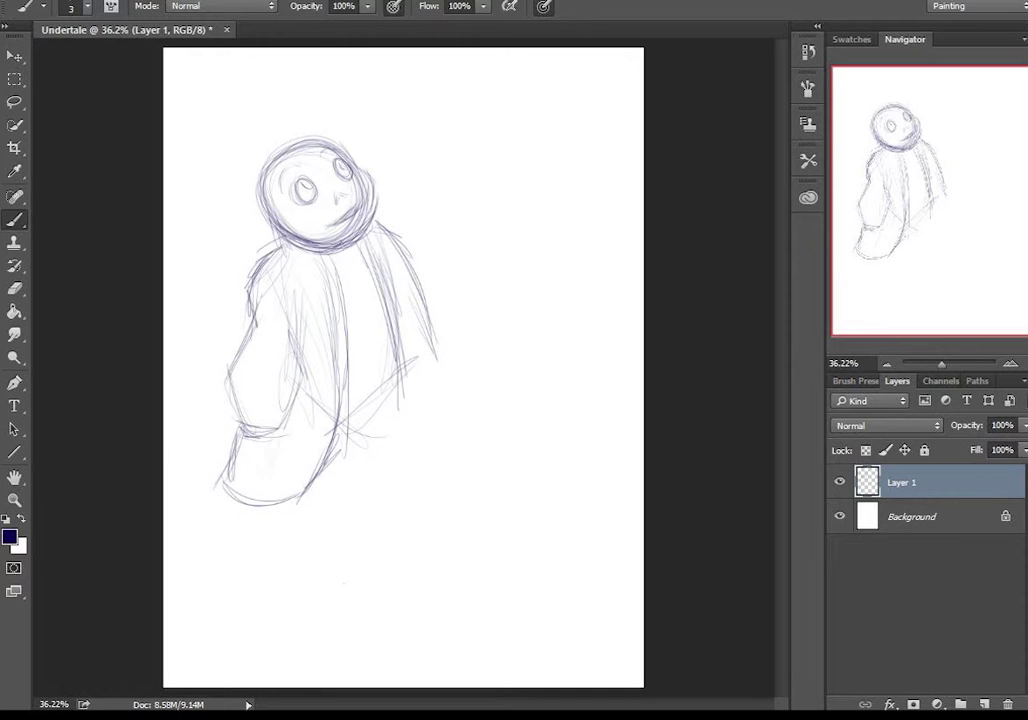
pyautogui.moveTo(345, 250); pyautogui.dragTo(360, 330)
pyautogui.moveTo(330, 210); pyautogui.dragTo(325, 390)
# Step: Sketch the small child's round smiling head, cone-shaped body, hem, legs and feet
pyautogui.moveTo(290, 300); pyautogui.dragTo(415, 395)
pyautogui.moveTo(460, 385)
pyautogui.mouseDown()
pyautogui.moveTo(455, 490)
pyautogui.moveTo(345, 560)
pyautogui.moveTo(470, 590)
pyautogui.mouseUp()
pyautogui.moveTo(515, 470); pyautogui.dragTo(545, 570)
pyautogui.moveTo(380, 585); pyautogui.dragTo(540, 575)
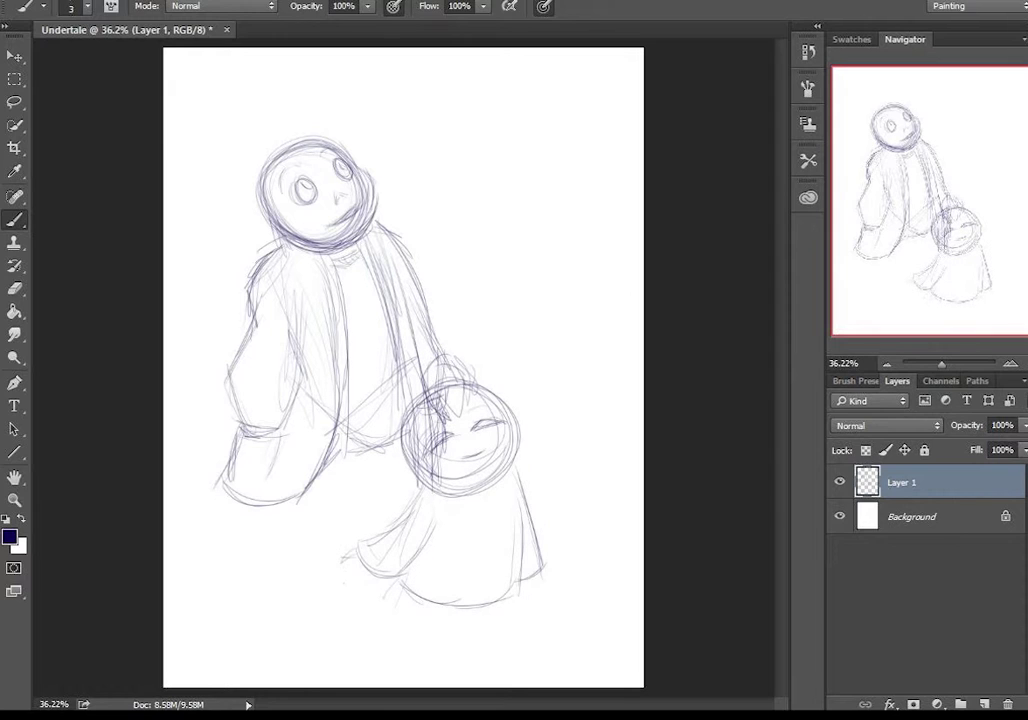
pyautogui.moveTo(400, 590)
pyautogui.mouseDown()
pyautogui.moveTo(505, 600)
pyautogui.moveTo(365, 660)
pyautogui.moveTo(505, 670)
pyautogui.mouseUp()
# Step: Sketch the tall skeleton's legs, feet and shoes
pyautogui.moveTo(250, 510); pyautogui.dragTo(225, 655)
pyautogui.moveTo(320, 500); pyautogui.dragTo(305, 650)
pyautogui.moveTo(200, 660); pyautogui.dragTo(300, 658)
pyautogui.moveTo(285, 475); pyautogui.dragTo(270, 530)
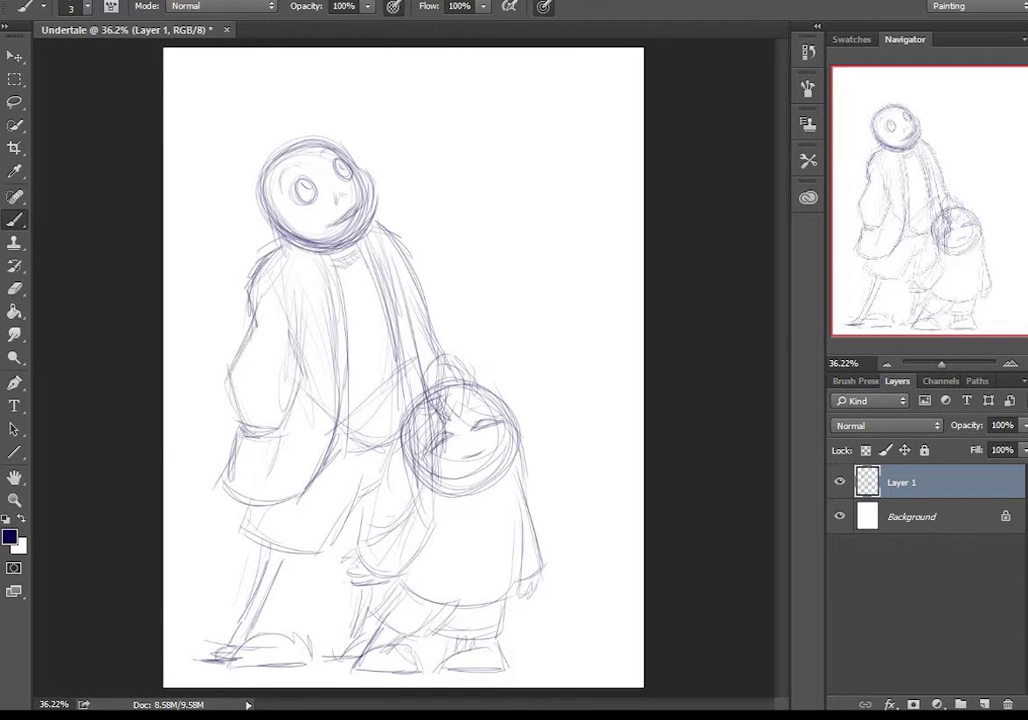
# Step: Sketch a heart in the upper right and add Layer 2 for inking
pyautogui.moveTo(500, 118); pyautogui.dragTo(505, 168)
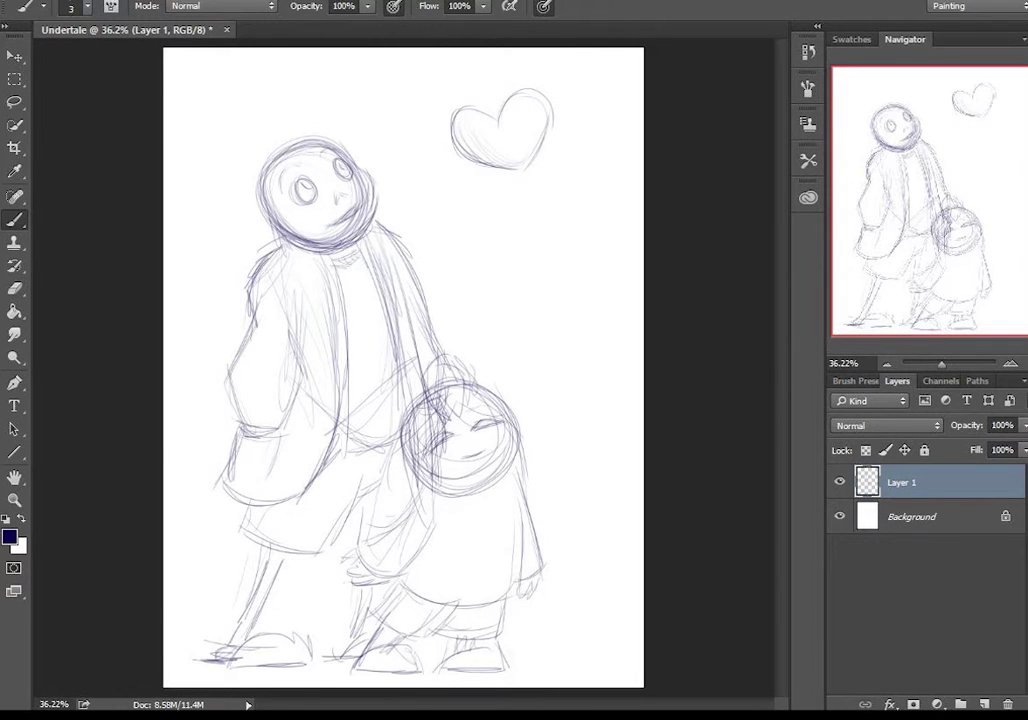
pyautogui.press('m')
pyautogui.hotkey('ctrl', 'shift', 'alt', 'n')
# Step: Zoom to about 71% and ink the skull outline, eye and hatched grin in dark brown
pyautogui.press('z')
pyautogui.moveTo(668, 291); pyautogui.dragTo(675, 291)
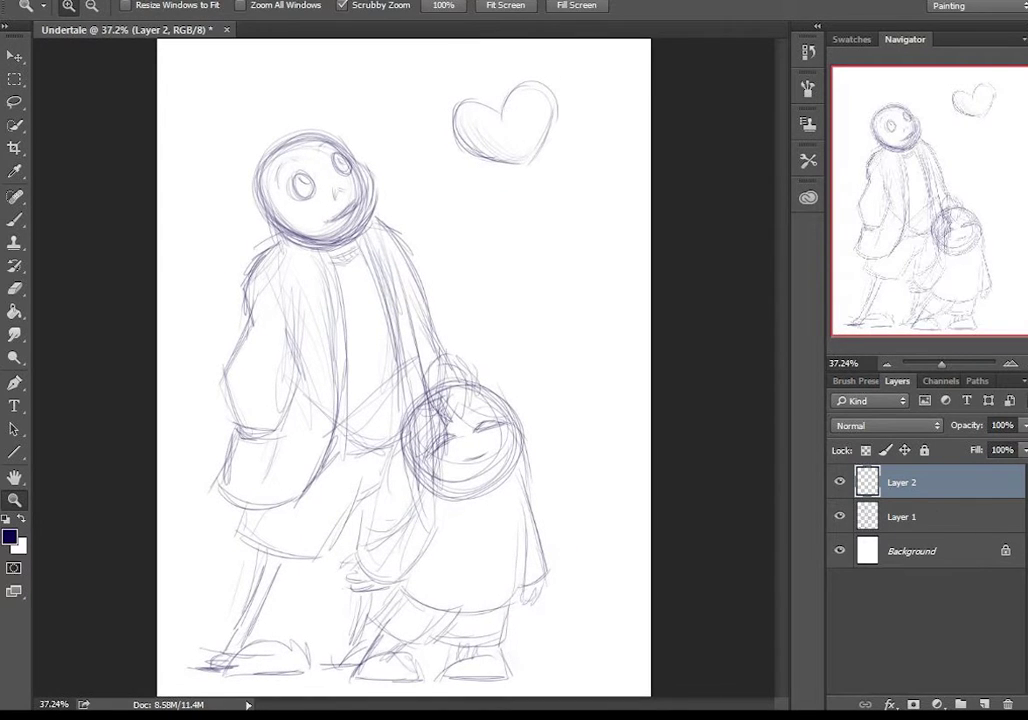
pyautogui.press('b')
pyautogui.hotkey('ctrl', '+')
pyautogui.hotkey('ctrl', '+')
pyautogui.moveTo(222, 225)
pyautogui.mouseDown()
pyautogui.moveTo(230, 350)
pyautogui.moveTo(330, 396)
pyautogui.moveTo(428, 290)
pyautogui.mouseUp()
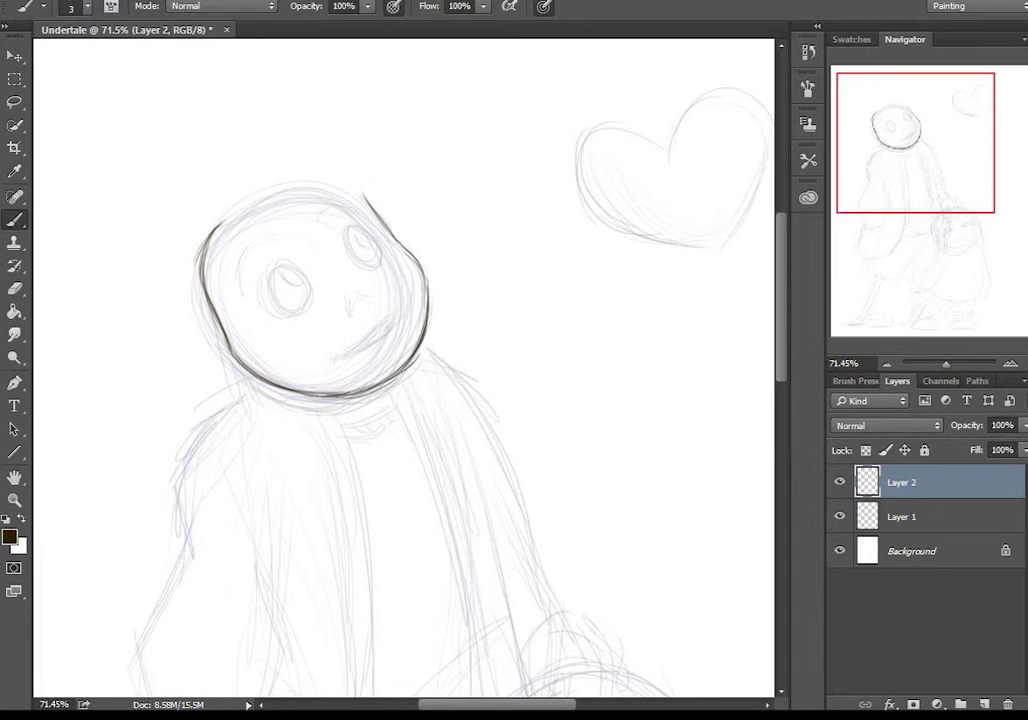
pyautogui.moveTo(205, 235); pyautogui.dragTo(370, 200)
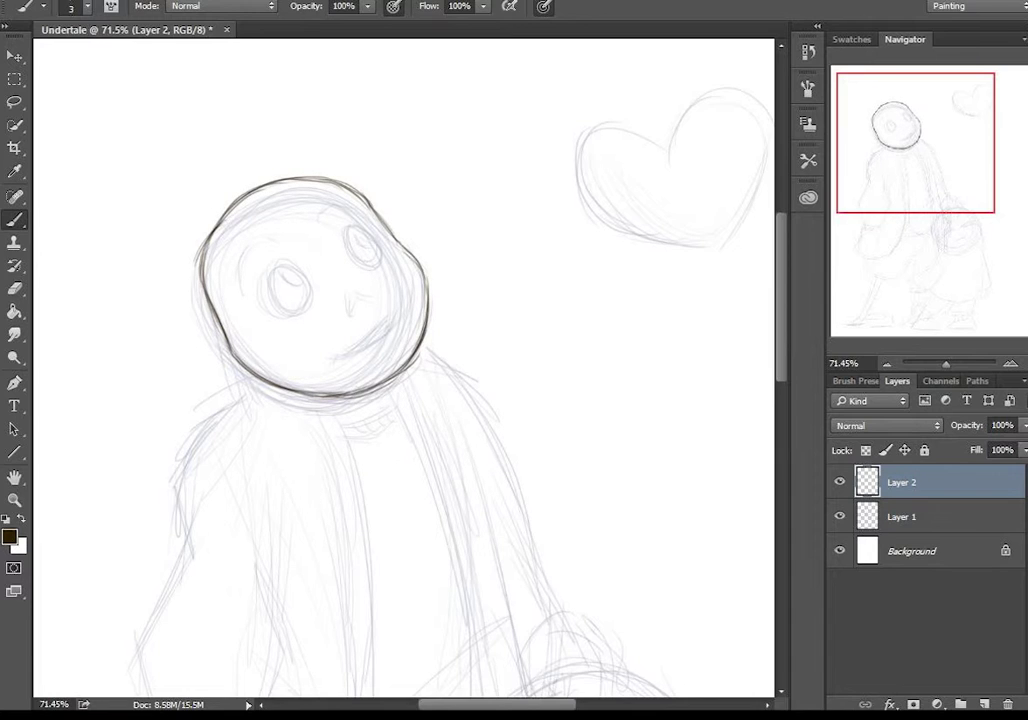
pyautogui.moveTo(362, 230); pyautogui.dragTo(352, 238)
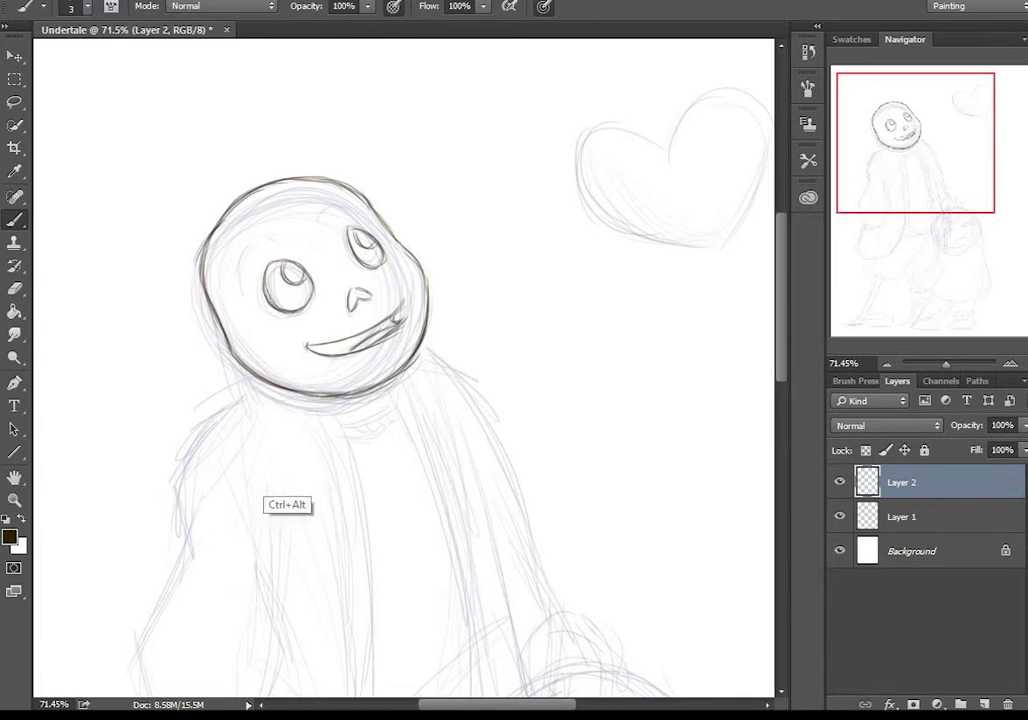
pyautogui.moveTo(318, 350)
pyautogui.mouseDown()
pyautogui.moveTo(395, 324)
pyautogui.moveTo(385, 330)
pyautogui.mouseUp()
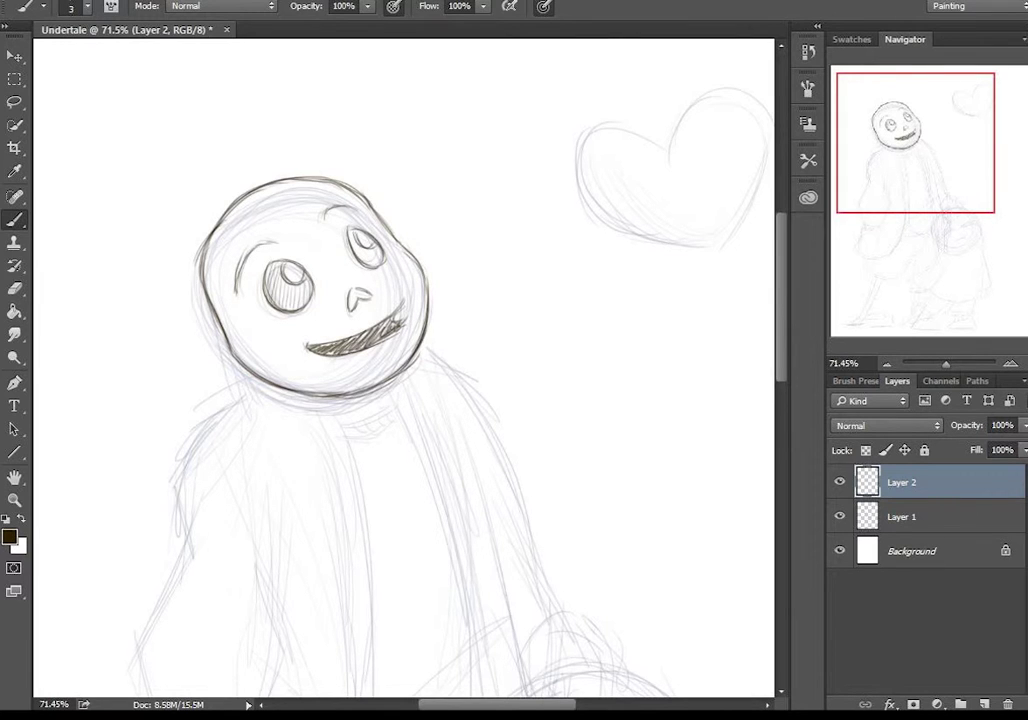
pyautogui.scroll(-4, 400, 370)
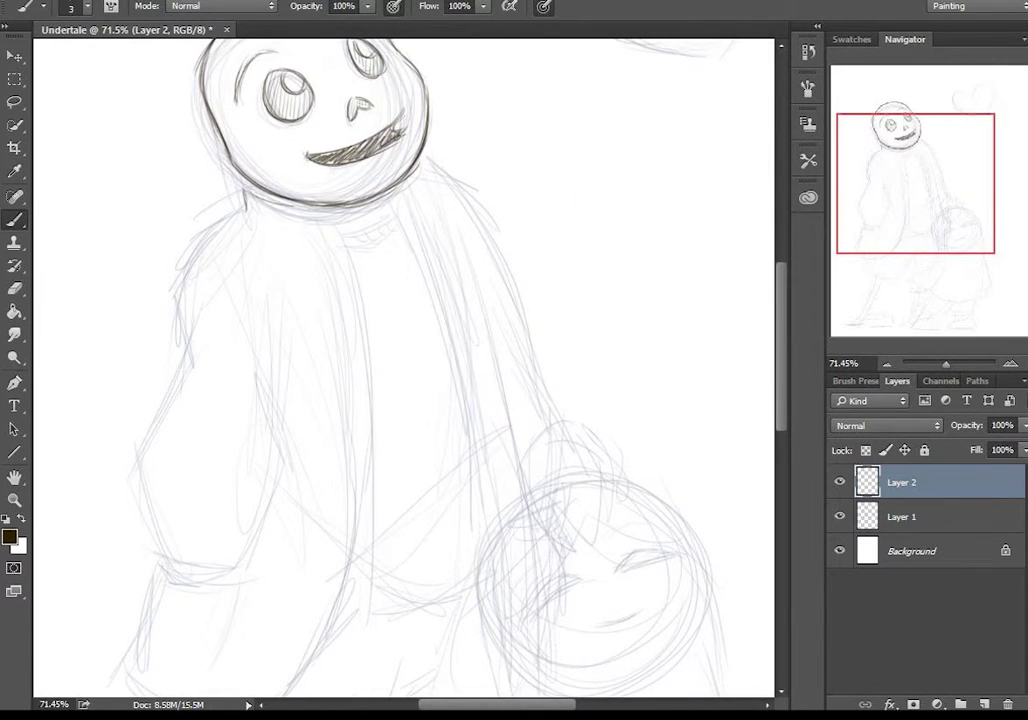
# Step: Ink the skeleton's left arm from shoulder to cuff and the surrounding coat lines
pyautogui.moveTo(245, 210)
pyautogui.mouseDown()
pyautogui.moveTo(195, 370)
pyautogui.moveTo(145, 450)
pyautogui.moveTo(172, 555)
pyautogui.moveTo(266, 490)
pyautogui.mouseUp()
pyautogui.moveTo(282, 312); pyautogui.dragTo(277, 380)
pyautogui.moveTo(250, 375); pyautogui.dragTo(266, 497)
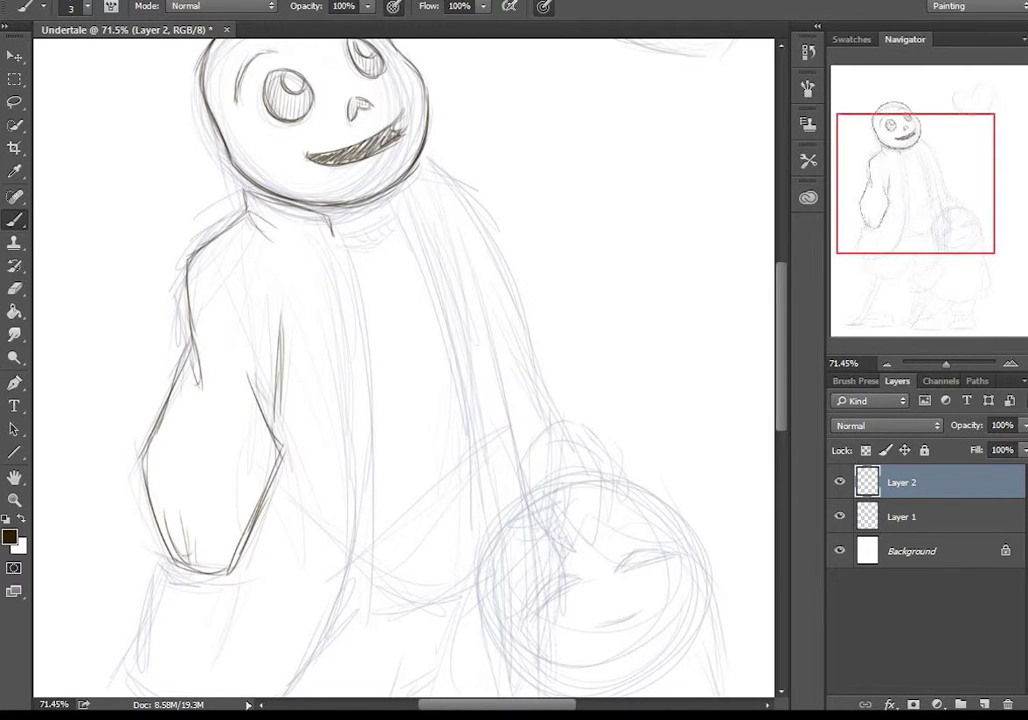
pyautogui.scroll(-5, 400, 370)
pyautogui.moveTo(130, 448)
pyautogui.mouseDown()
pyautogui.moveTo(300, 455)
pyautogui.moveTo(345, 365)
pyautogui.mouseUp()
pyautogui.scroll(3, 400, 370)
pyautogui.moveTo(285, 205); pyautogui.dragTo(290, 365)
pyautogui.scroll(-1, 400, 370)
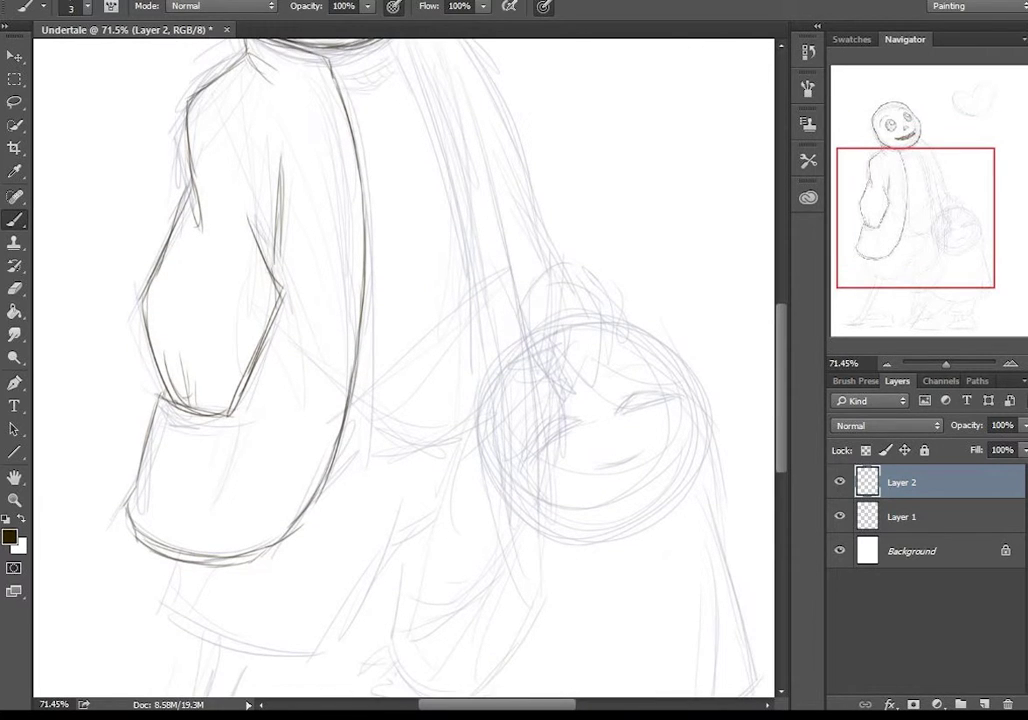
pyautogui.moveTo(208, 161); pyautogui.dragTo(220, 270)
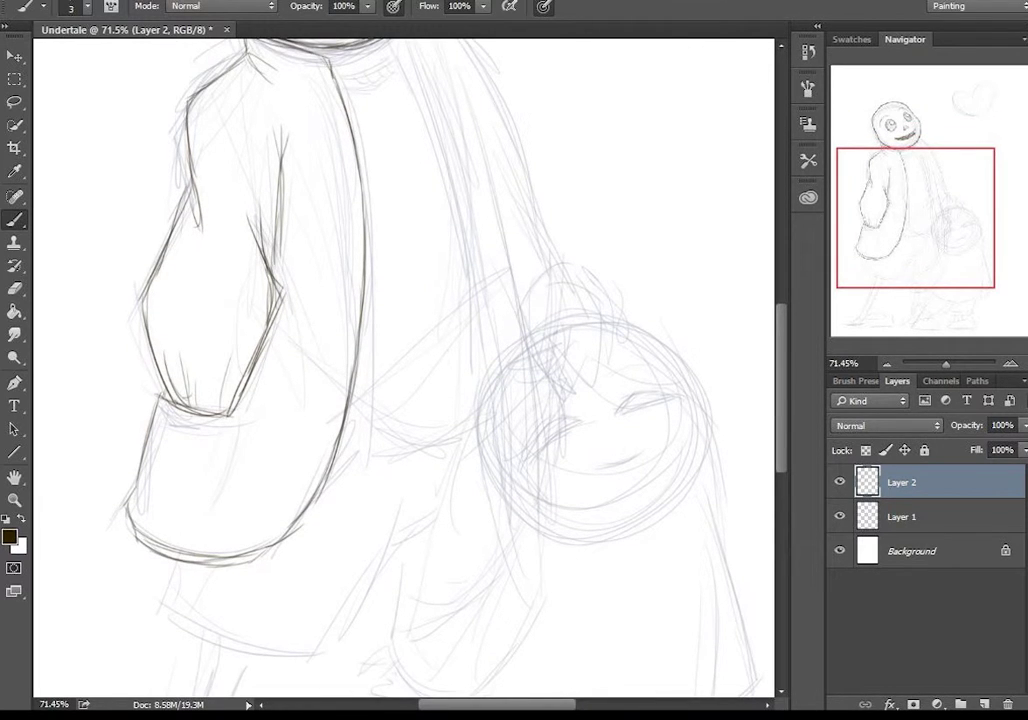
pyautogui.scroll(2, 400, 370)
pyautogui.moveTo(415, 140); pyautogui.dragTo(478, 445)
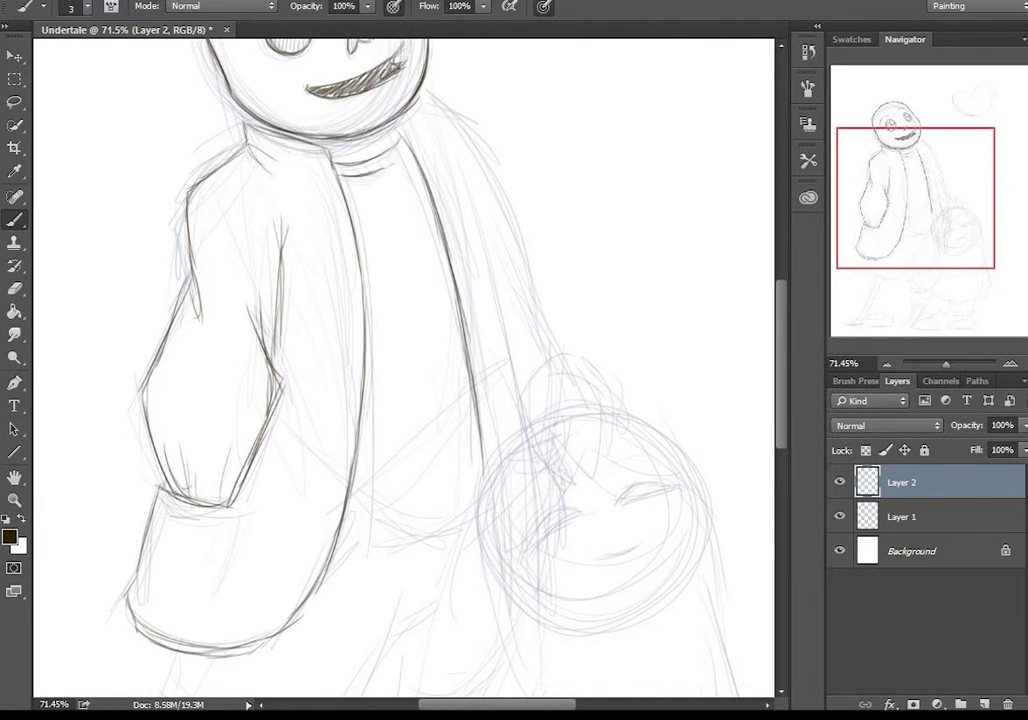
pyautogui.scroll(2, 400, 370)
pyautogui.scroll(-1, 400, 370)
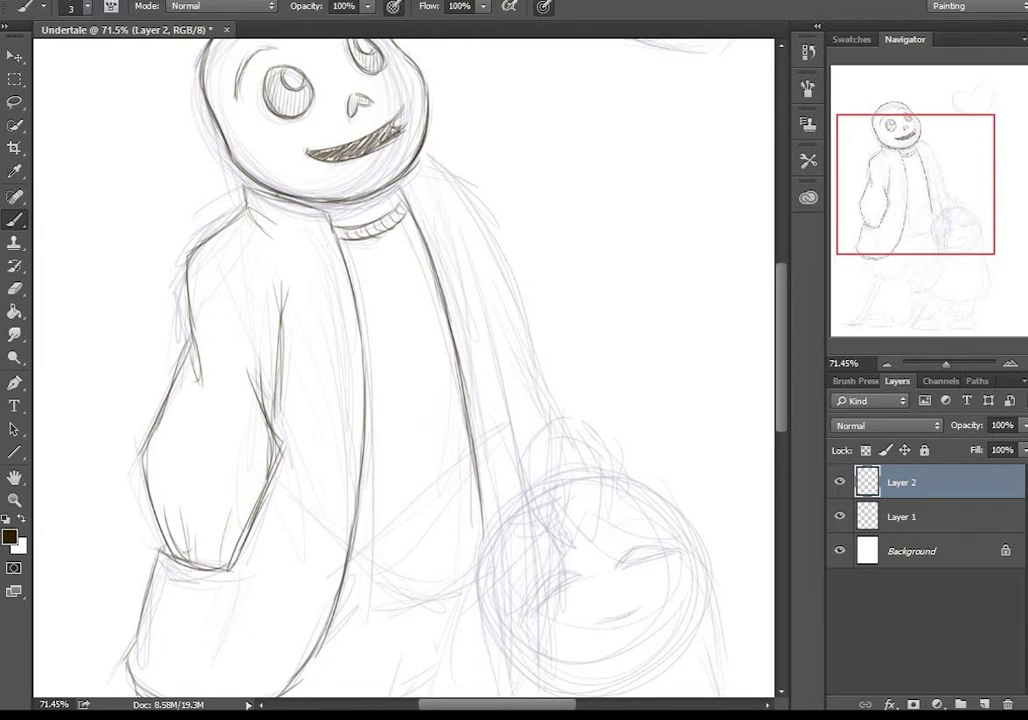
# Step: Ink the outer line of the back and the bony hand resting on the child's head
pyautogui.moveTo(470, 182); pyautogui.dragTo(533, 372)
pyautogui.moveTo(417, 270); pyautogui.dragTo(451, 337)
pyautogui.scroll(-4, 400, 370)
pyautogui.scroll(3, 400, 370)
pyautogui.moveTo(368, 126); pyautogui.dragTo(414, 289)
pyautogui.moveTo(387, 179); pyautogui.dragTo(426, 343)
pyautogui.scroll(-4, 400, 370)
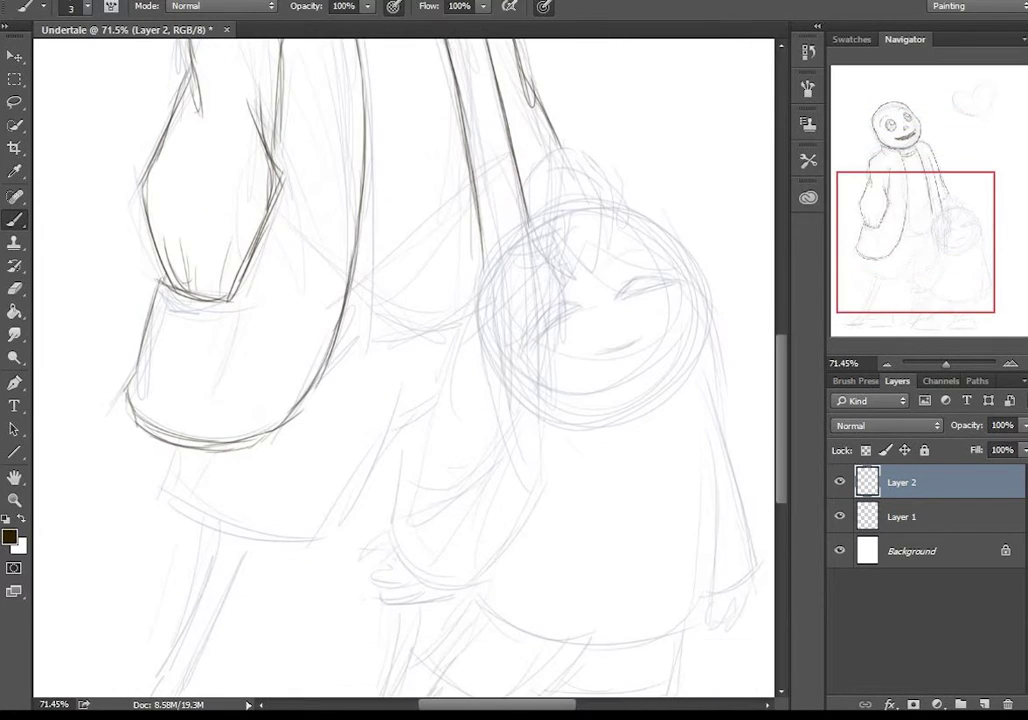
pyautogui.moveTo(555, 205); pyautogui.dragTo(590, 210)
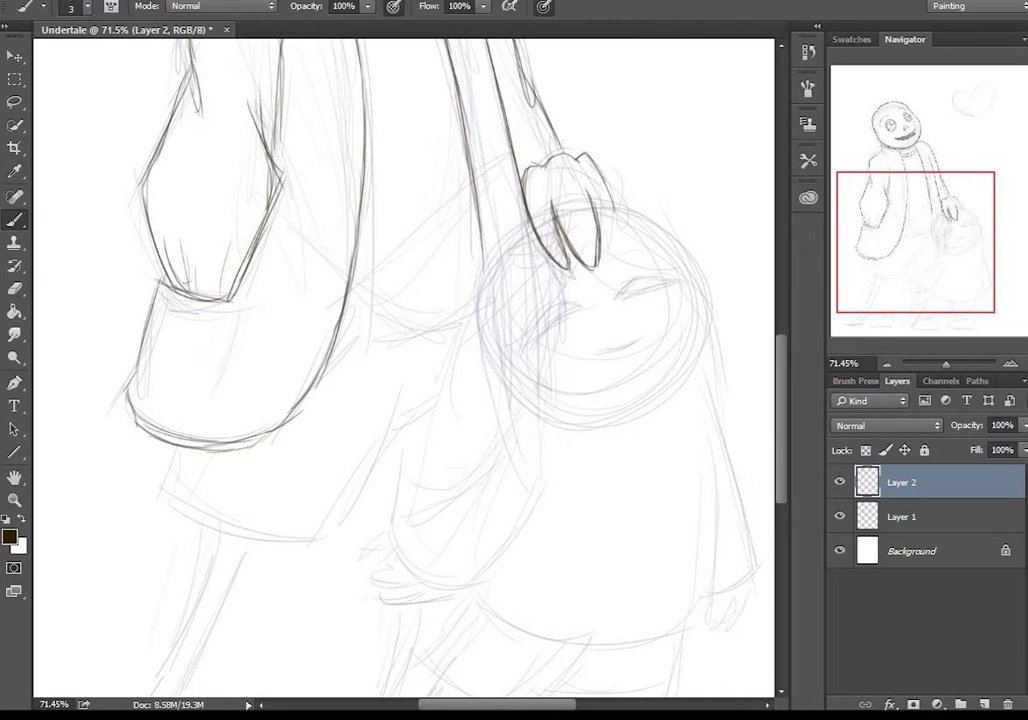
pyautogui.scroll(1, 400, 370)
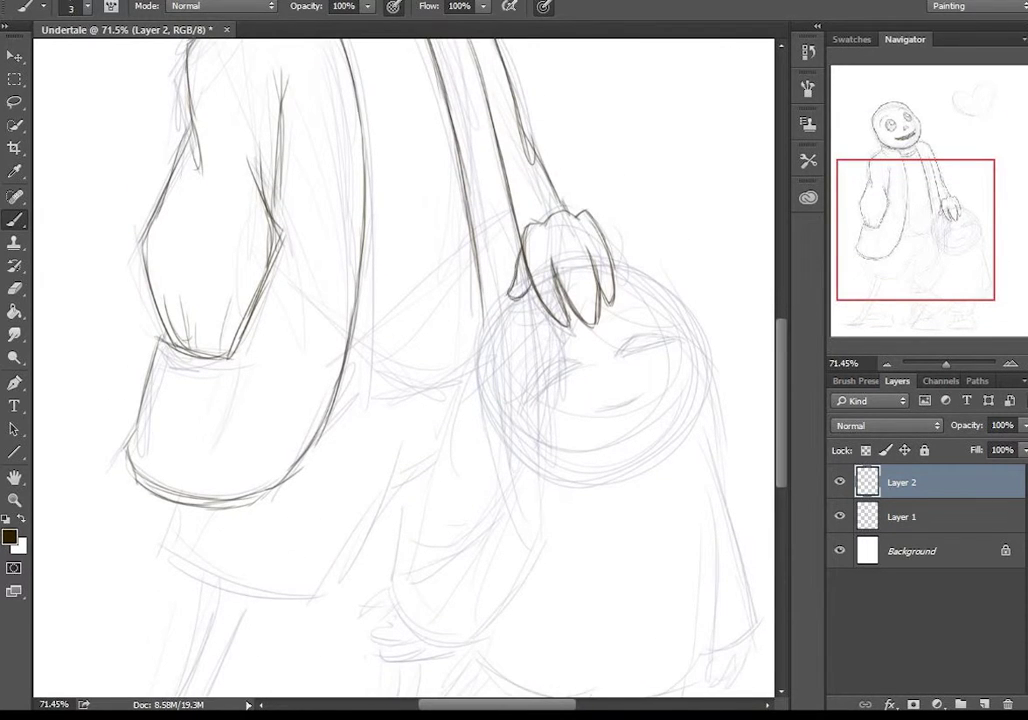
pyautogui.scroll(-2, 400, 370)
pyautogui.scroll(-1, 400, 370)
# Step: Ink the edges of the skeleton's coat
pyautogui.moveTo(348, 236); pyautogui.dragTo(445, 252)
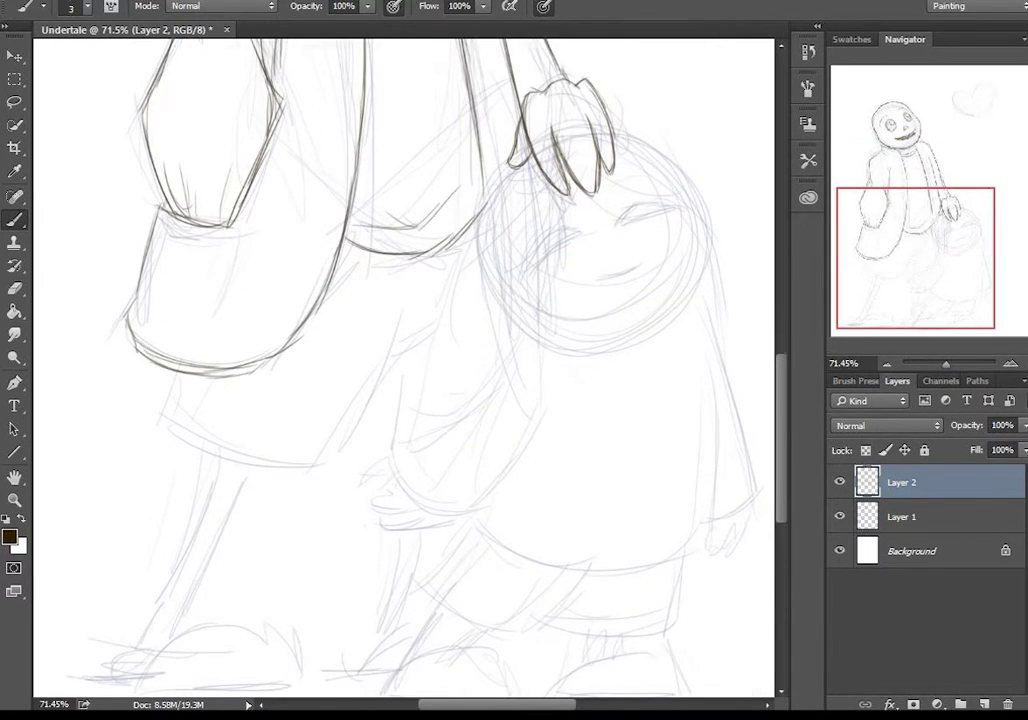
pyautogui.scroll(1, 400, 370)
pyautogui.scroll(3, 400, 370)
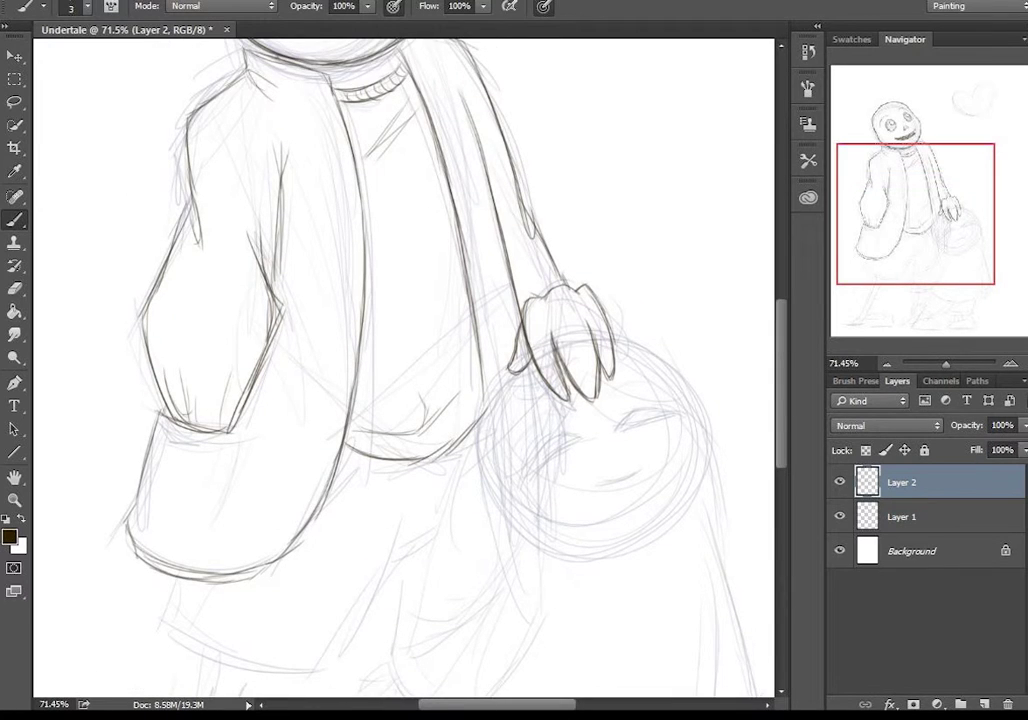
pyautogui.scroll(-5, 400, 370)
pyautogui.moveTo(164, 381)
pyautogui.mouseDown()
pyautogui.moveTo(314, 421)
pyautogui.moveTo(349, 353)
pyautogui.mouseUp()
pyautogui.moveTo(395, 305); pyautogui.dragTo(392, 413)
pyautogui.scroll(-3, 400, 370)
# Step: Ink both sides of the skeleton's left leg and the child's hair strands
pyautogui.moveTo(220, 264); pyautogui.dragTo(141, 455)
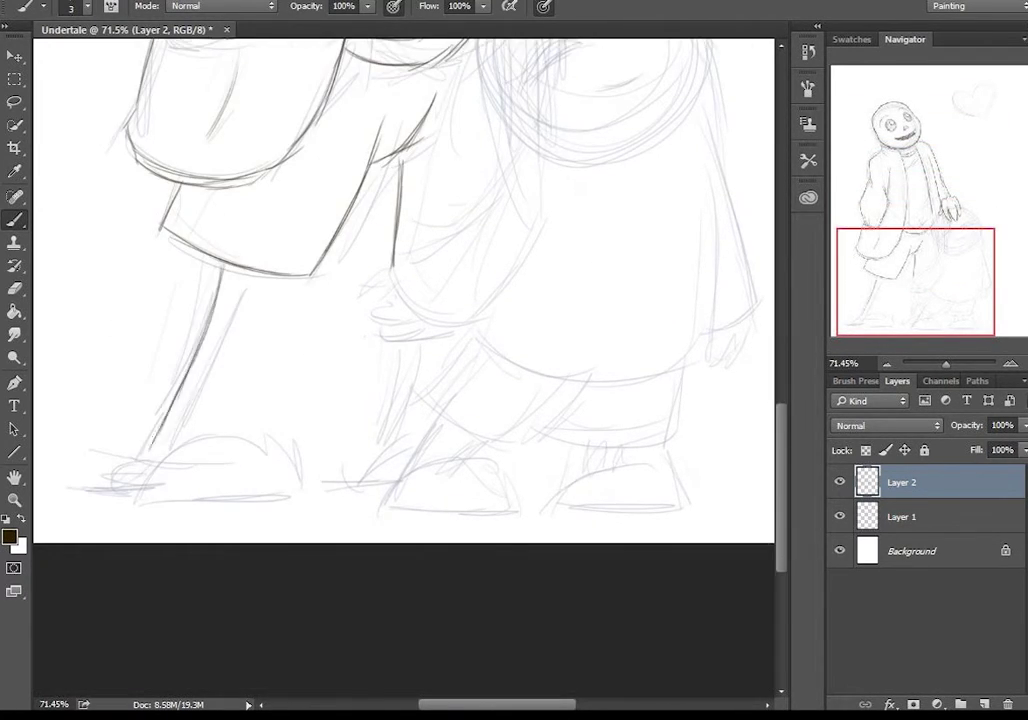
pyautogui.moveTo(248, 274)
pyautogui.mouseDown()
pyautogui.moveTo(167, 442)
pyautogui.moveTo(316, 487)
pyautogui.moveTo(52, 490)
pyautogui.moveTo(148, 493)
pyautogui.mouseUp()
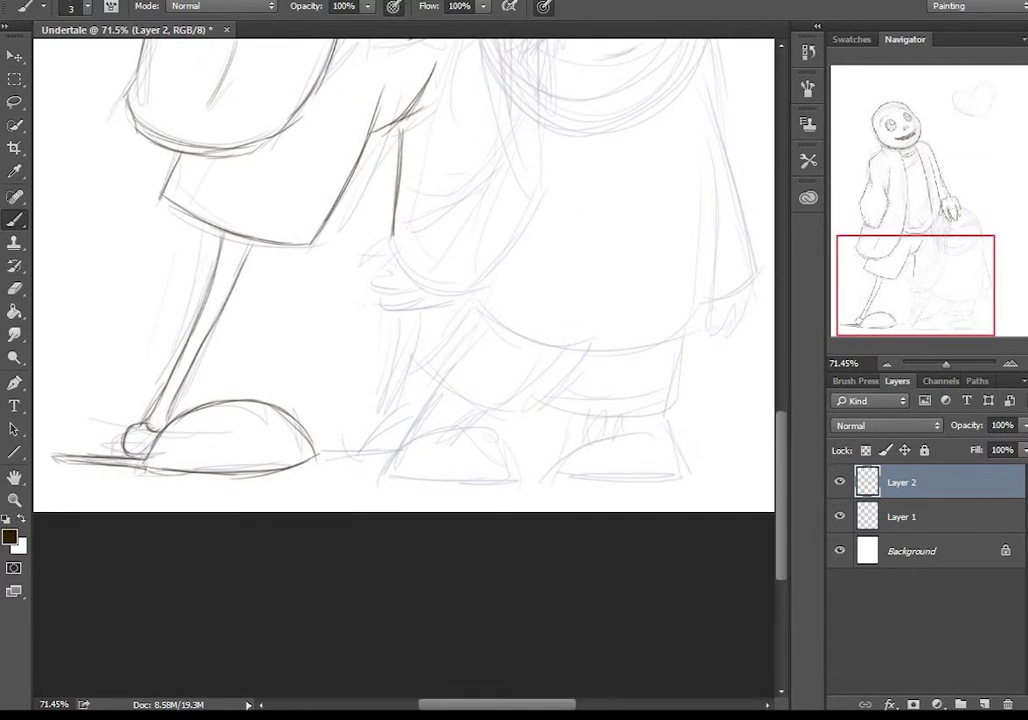
pyautogui.scroll(3, 400, 370)
pyautogui.scroll(5, 591, 235)
pyautogui.moveTo(462, 295); pyautogui.dragTo(585, 262)
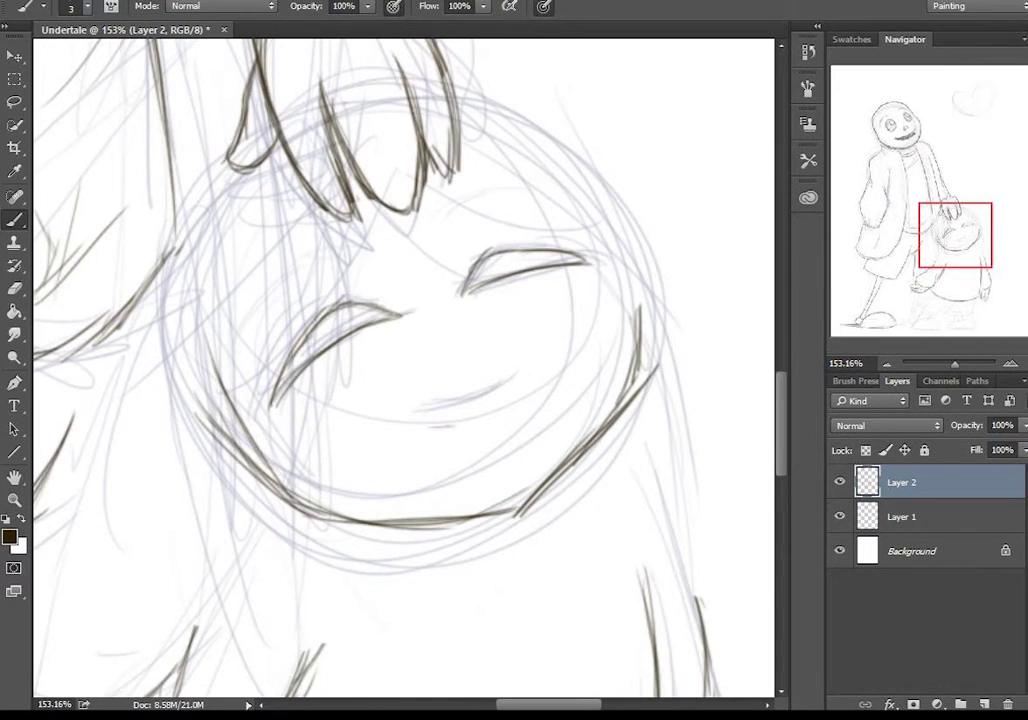
# Step: Ink Frisk's closed eyes and smile with hatching, hiding the rough sketch to check
pyautogui.moveTo(425, 425)
pyautogui.mouseDown()
pyautogui.moveTo(522, 385)
pyautogui.moveTo(470, 420)
pyautogui.mouseUp()
pyautogui.click(840, 516)
pyautogui.moveTo(290, 372); pyautogui.dragTo(385, 310)
pyautogui.moveTo(470, 285); pyautogui.dragTo(580, 258)
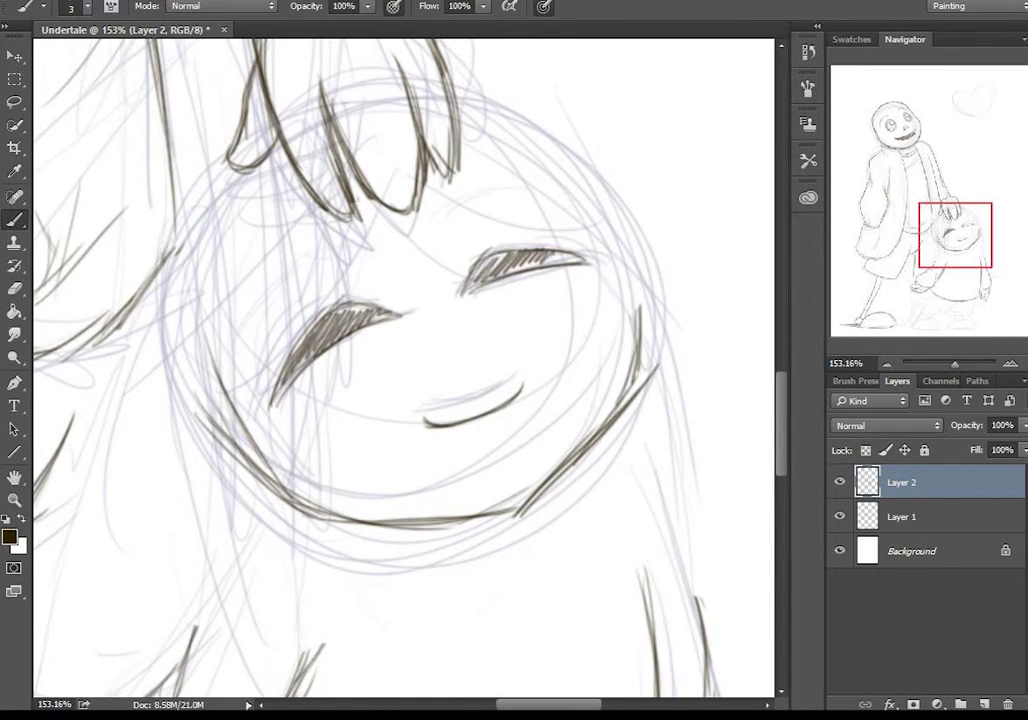
pyautogui.moveTo(280, 390); pyautogui.dragTo(345, 305)
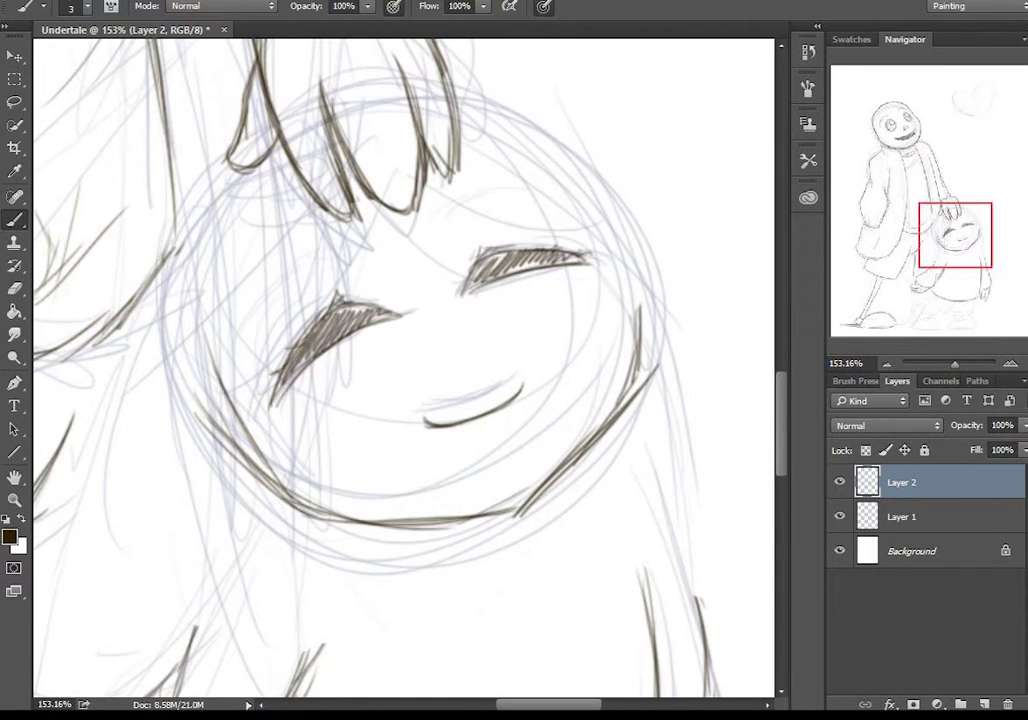
# Step: Ink Frisk's head contour and chin, erasing and redrawing the left side
pyautogui.hotkey('ctrl', '0')
pyautogui.moveTo(459, 424); pyautogui.dragTo(560, 424)
pyautogui.moveTo(205, 190); pyautogui.dragTo(182, 410)
pyautogui.press('e')
pyautogui.moveTo(188, 290); pyautogui.dragTo(300, 505)
pyautogui.press('b')
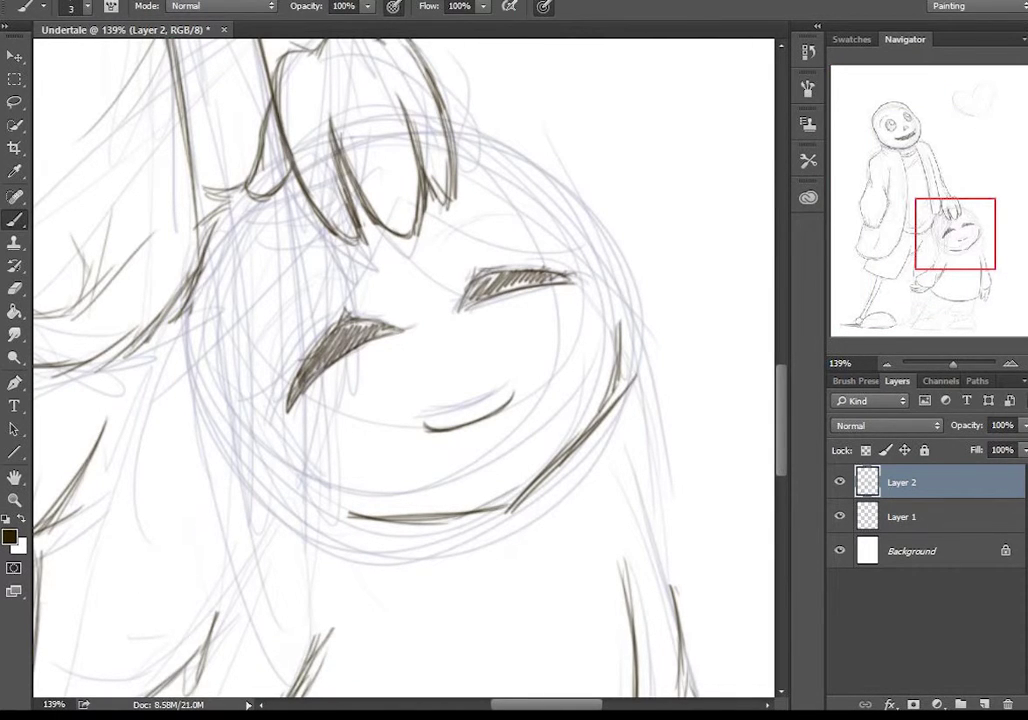
pyautogui.moveTo(222, 480); pyautogui.dragTo(160, 480)
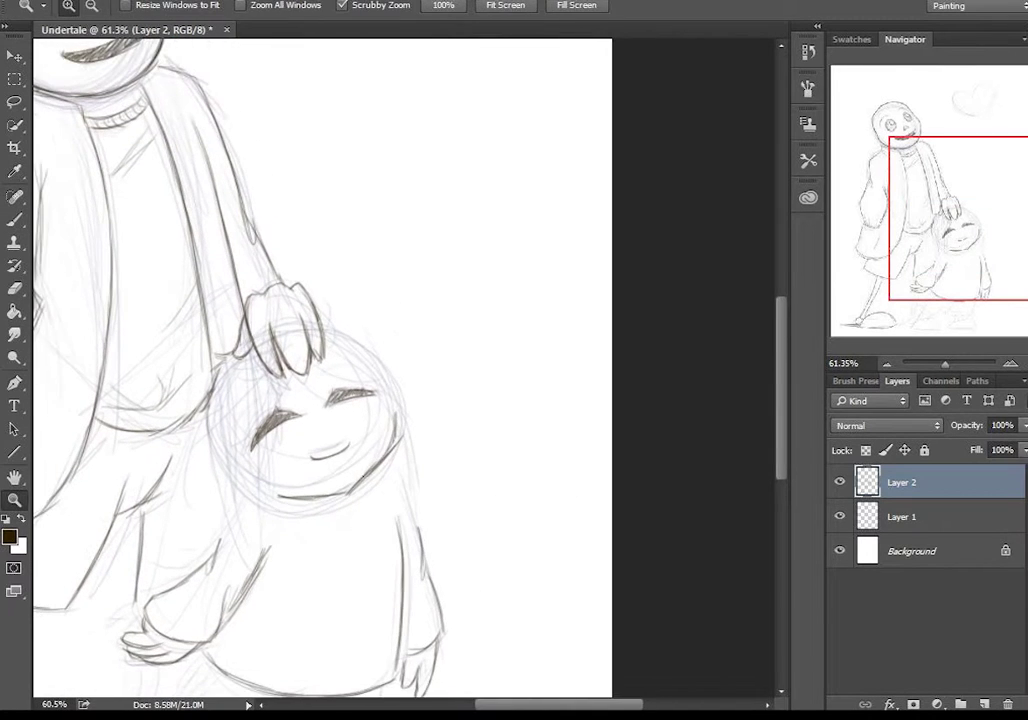
pyautogui.moveTo(391, 443); pyautogui.dragTo(311, 494)
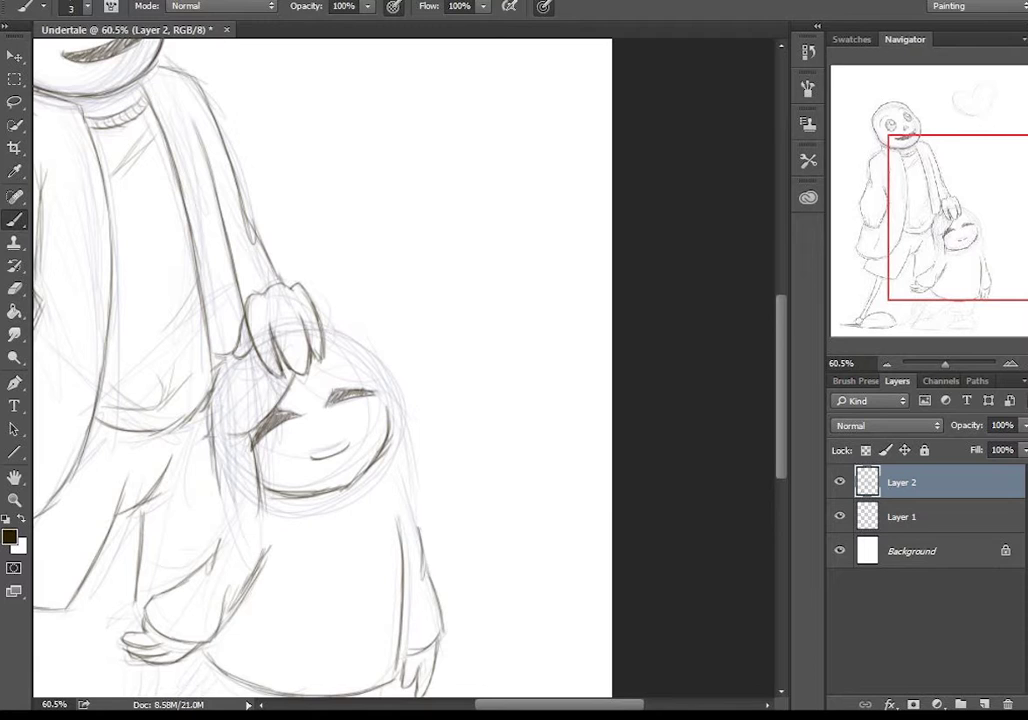
# Step: Sketch Frisk's hair strands and the stripes across the sweater
pyautogui.moveTo(300, 316); pyautogui.dragTo(326, 392)
pyautogui.moveTo(383, 348); pyautogui.dragTo(402, 494)
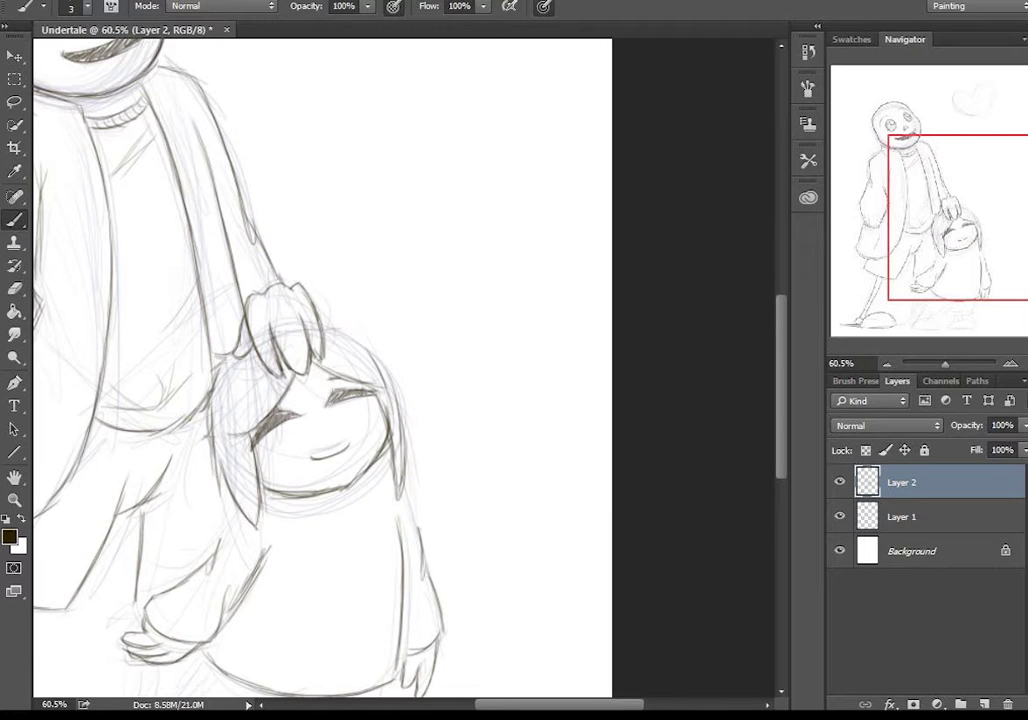
pyautogui.scroll(-3, 320, 370)
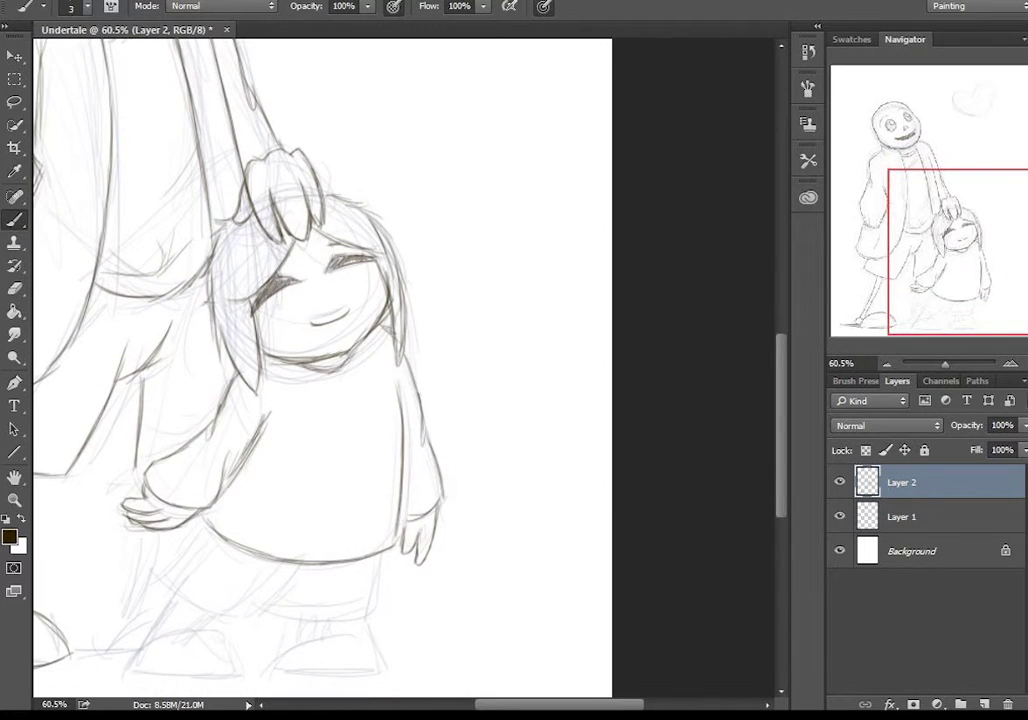
pyautogui.moveTo(268, 432)
pyautogui.mouseDown()
pyautogui.moveTo(398, 428)
pyautogui.moveTo(400, 446)
pyautogui.mouseUp()
pyautogui.moveTo(232, 464)
pyautogui.mouseDown()
pyautogui.moveTo(402, 462)
pyautogui.moveTo(404, 476)
pyautogui.mouseUp()
pyautogui.moveTo(215, 492)
pyautogui.mouseDown()
pyautogui.moveTo(405, 488)
pyautogui.moveTo(402, 504)
pyautogui.mouseUp()
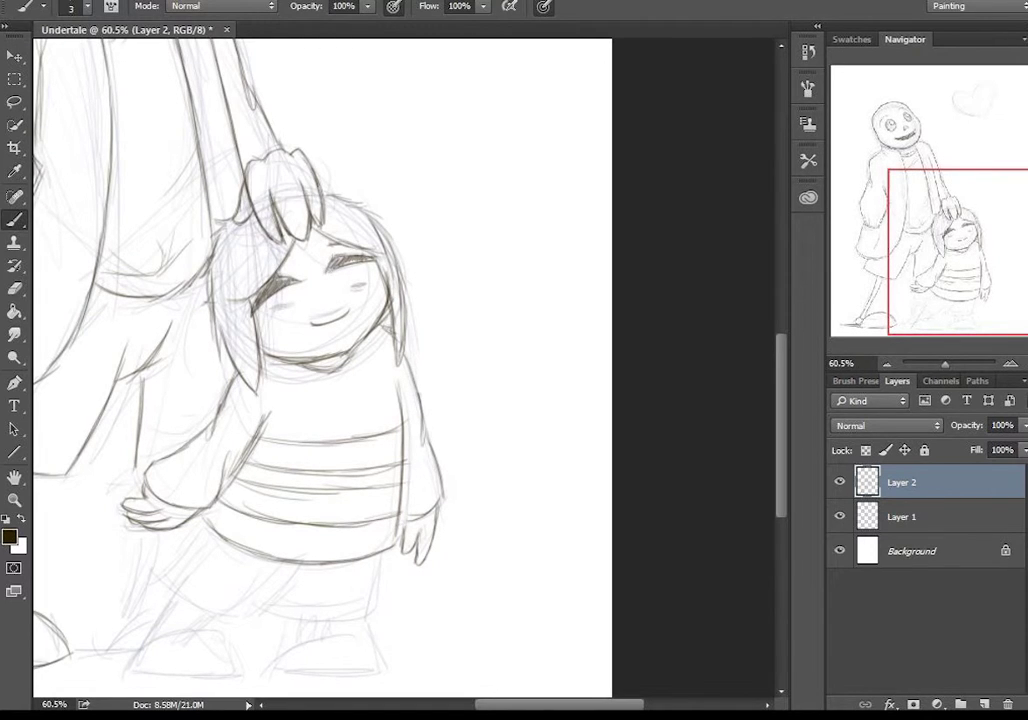
pyautogui.moveTo(240, 430)
pyautogui.mouseDown()
pyautogui.moveTo(330, 448)
pyautogui.moveTo(400, 446)
pyautogui.mouseUp()
pyautogui.moveTo(230, 468); pyautogui.dragTo(400, 495)
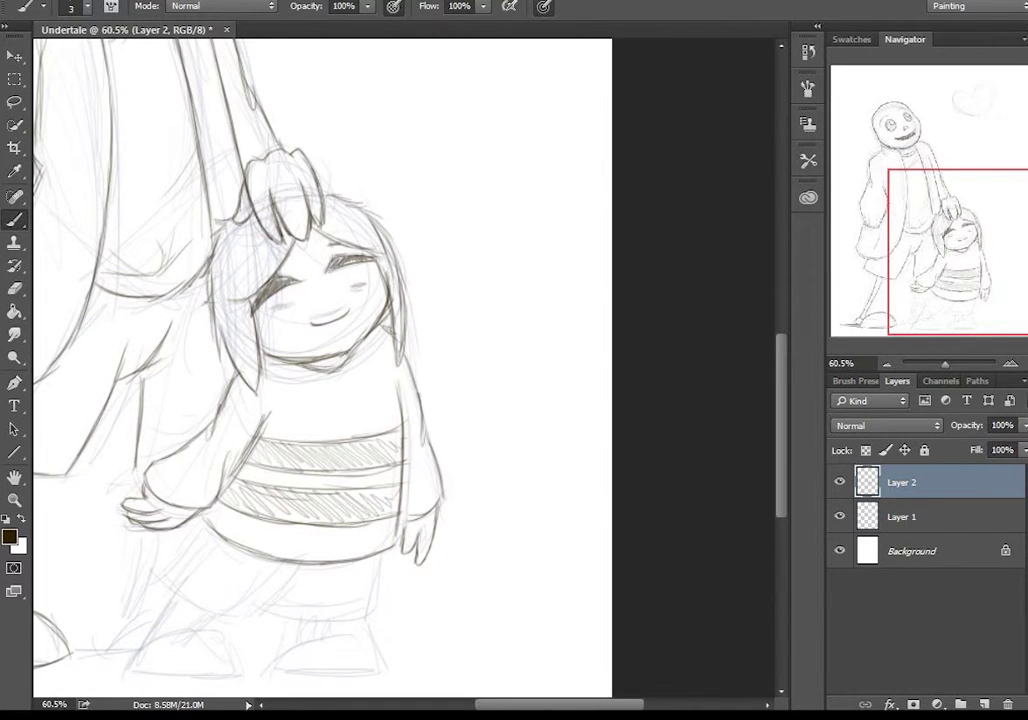
pyautogui.scroll(-2, 320, 370)
pyautogui.scroll(2, 125, 445)
# Step: Sketch Frisk's shorts, shoes, soles and ankle lines
pyautogui.moveTo(182, 452)
pyautogui.mouseDown()
pyautogui.moveTo(292, 520)
pyautogui.moveTo(440, 512)
pyautogui.mouseUp()
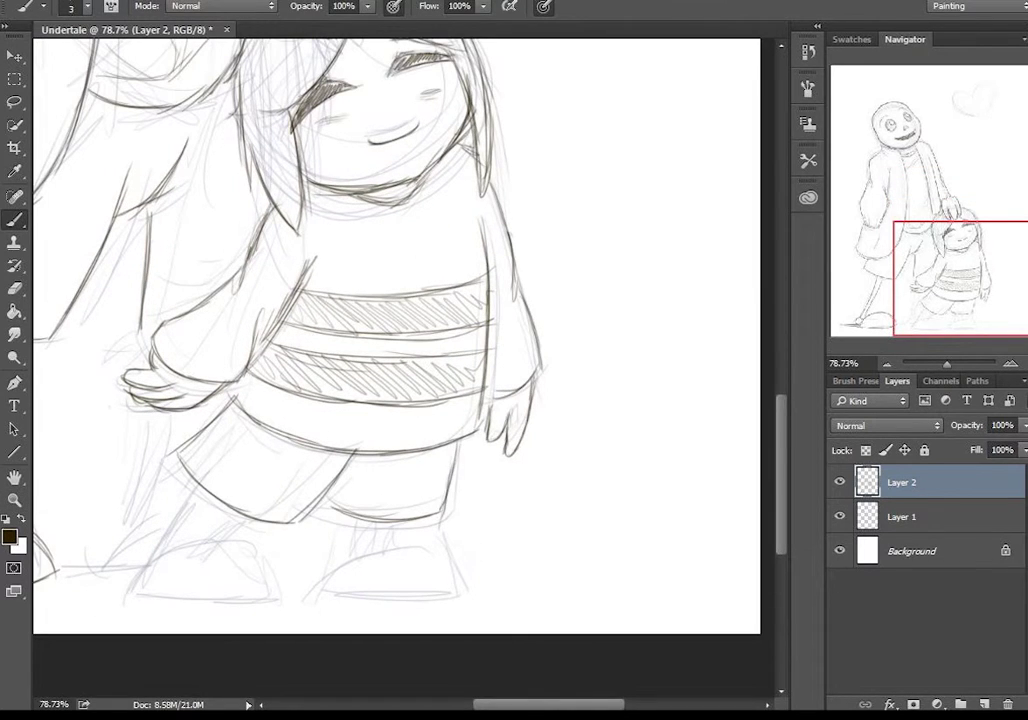
pyautogui.moveTo(356, 452); pyautogui.dragTo(346, 492)
pyautogui.moveTo(140, 597); pyautogui.dragTo(455, 595)
pyautogui.moveTo(328, 603); pyautogui.dragTo(452, 602)
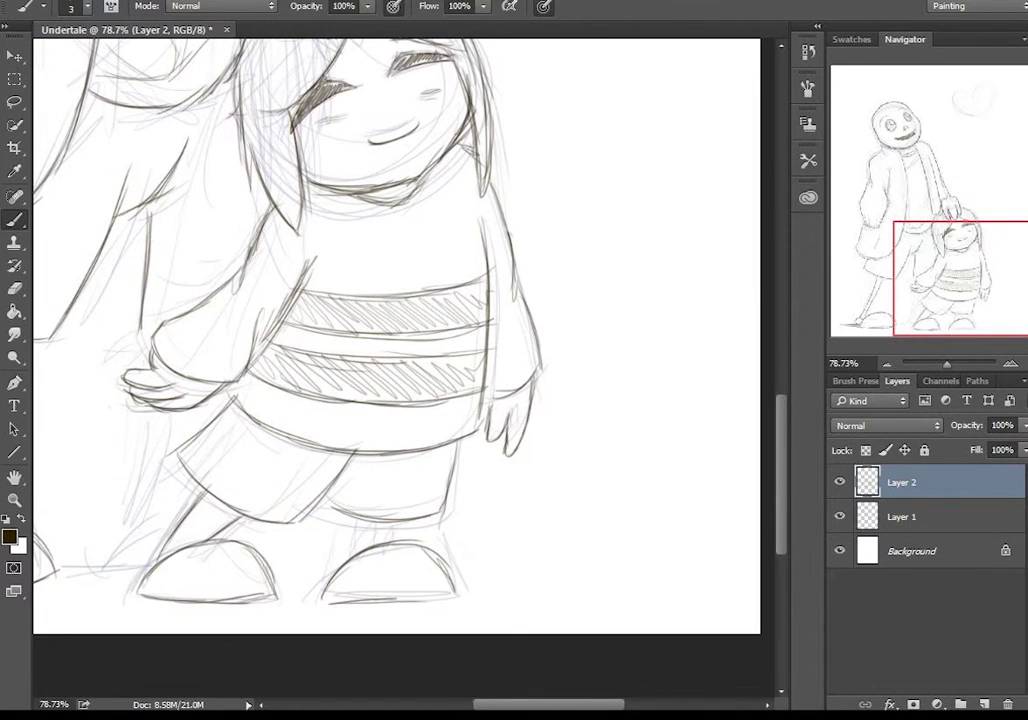
pyautogui.moveTo(385, 518); pyautogui.dragTo(385, 548)
pyautogui.moveTo(420, 518); pyautogui.dragTo(422, 548)
pyautogui.moveTo(330, 567); pyautogui.dragTo(230, 567)
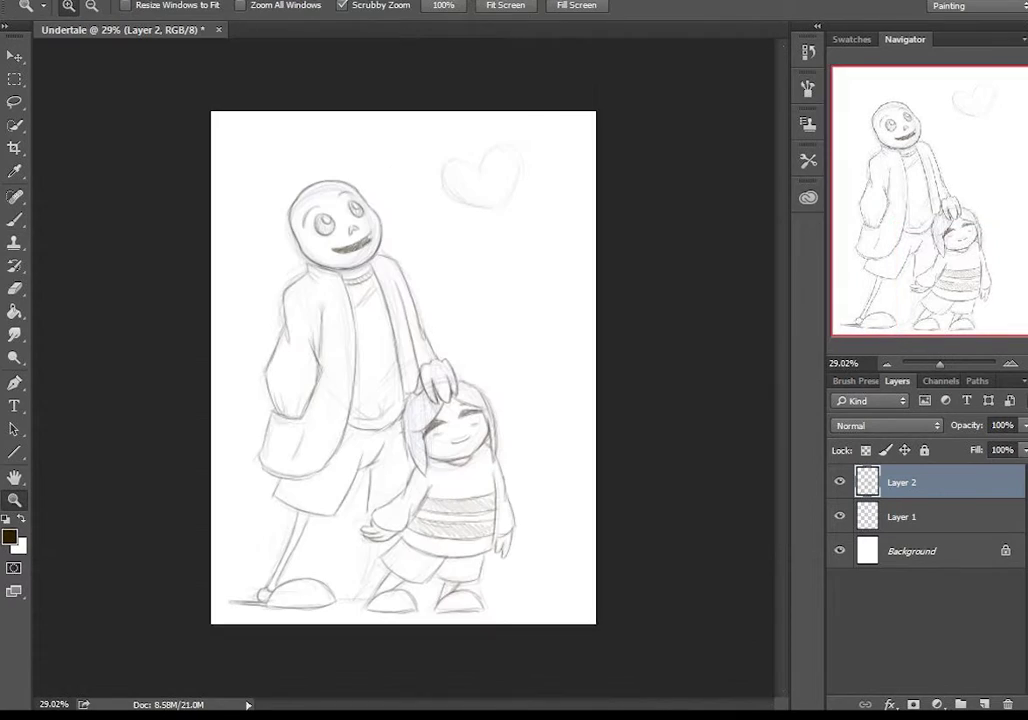
pyautogui.moveTo(350, 640); pyautogui.dragTo(450, 640)
# Step: Search YouTube for Undertale videos in the browser, then return to Photoshop
pyautogui.press('b')
pyautogui.hotkey('alt', 'Tab')
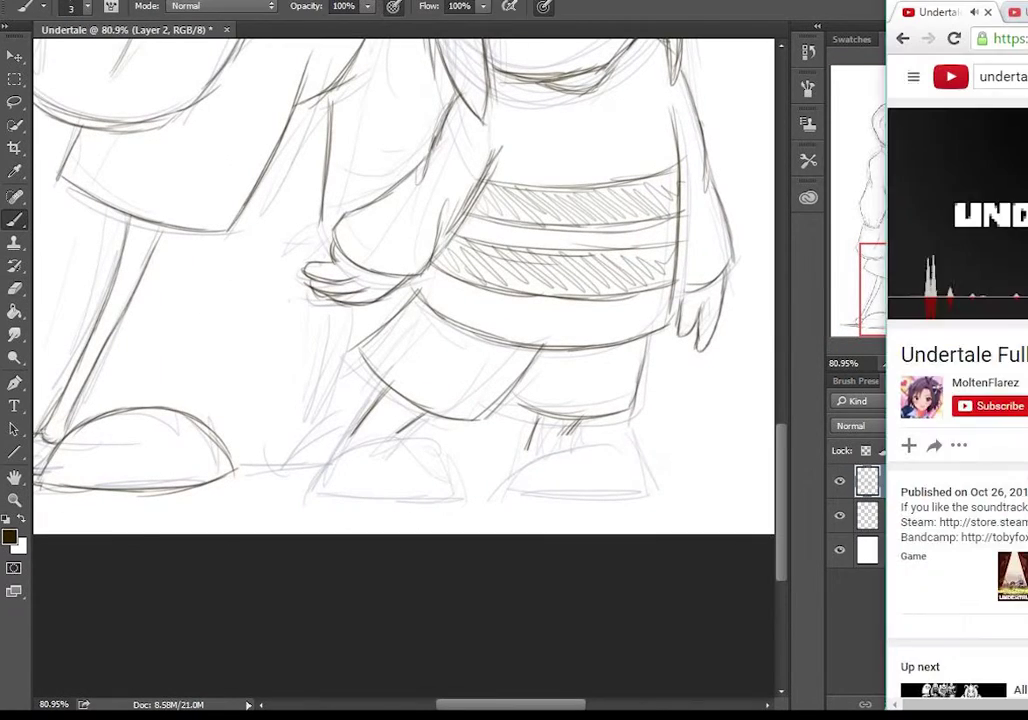
pyautogui.press('Return')
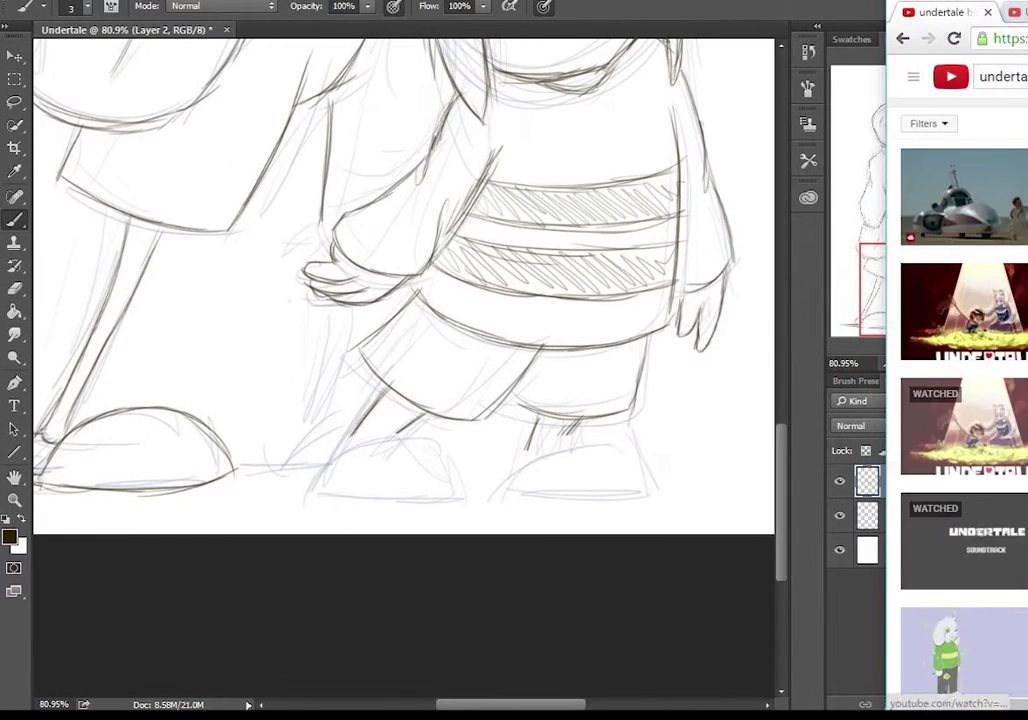
pyautogui.hotkey('alt', 'Tab')
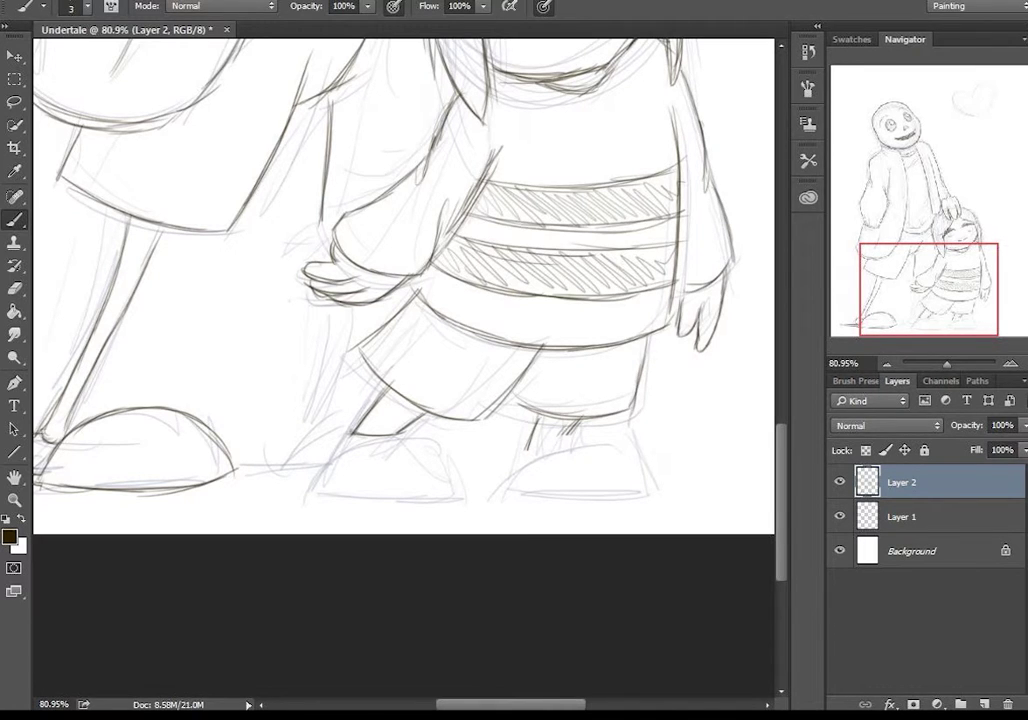
# Step: Darken the left shoe's outline and zoom out to view the whole drawing
pyautogui.moveTo(324, 492); pyautogui.dragTo(446, 496)
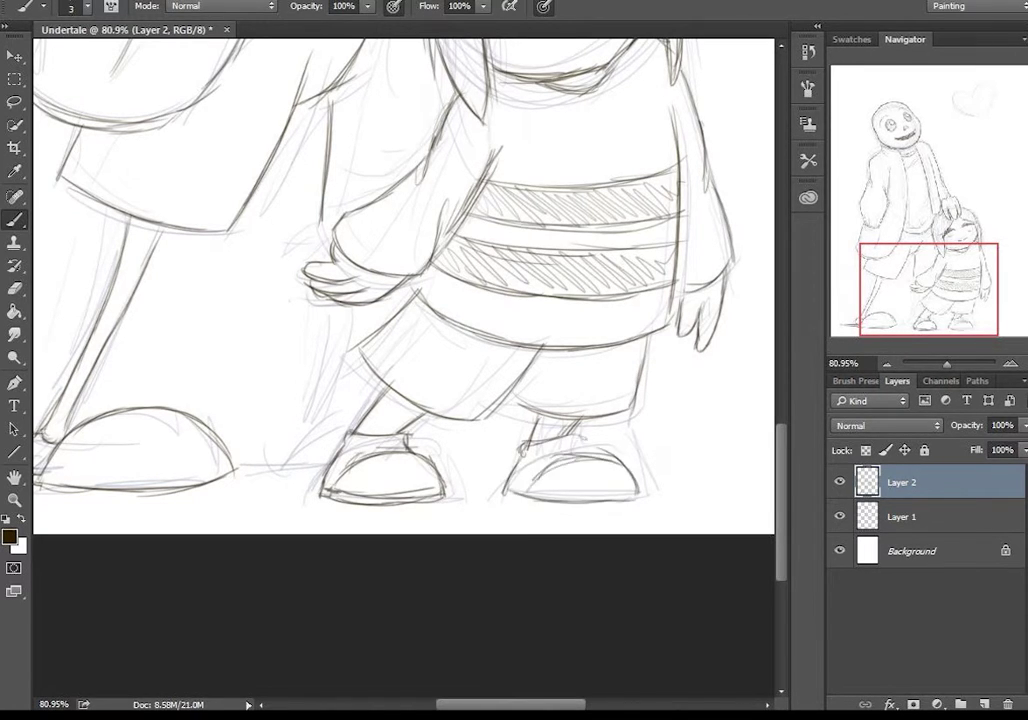
pyautogui.press('z')
pyautogui.hotkey('ctrl', '-')
pyautogui.hotkey('ctrl', '-')
pyautogui.hotkey('ctrl', '-')
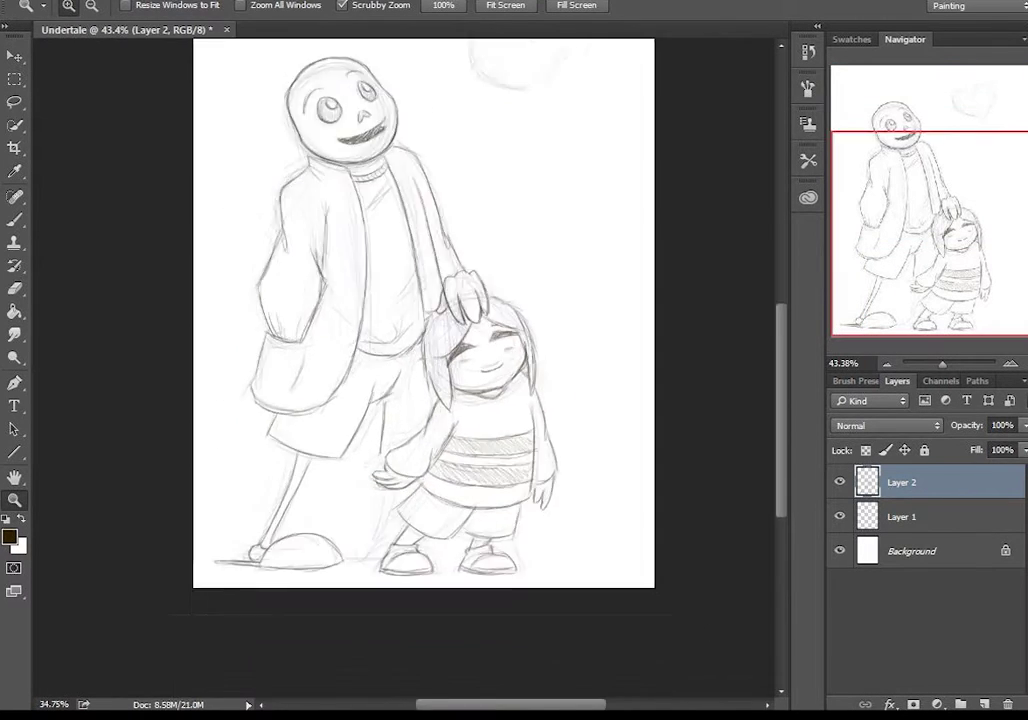
pyautogui.scroll(3, 460, 440)
pyautogui.press('b')
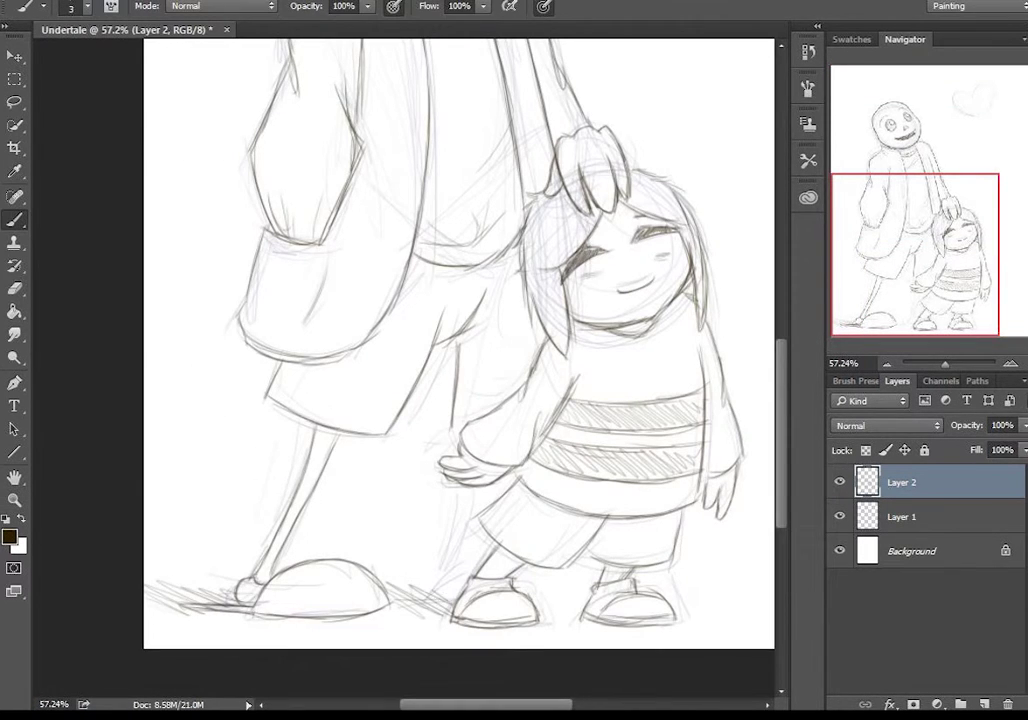
pyautogui.press('z')
pyautogui.scroll(-3, 460, 440)
pyautogui.scroll(3, 480, 200)
pyautogui.scroll(2, 430, 265)
pyautogui.press('b')
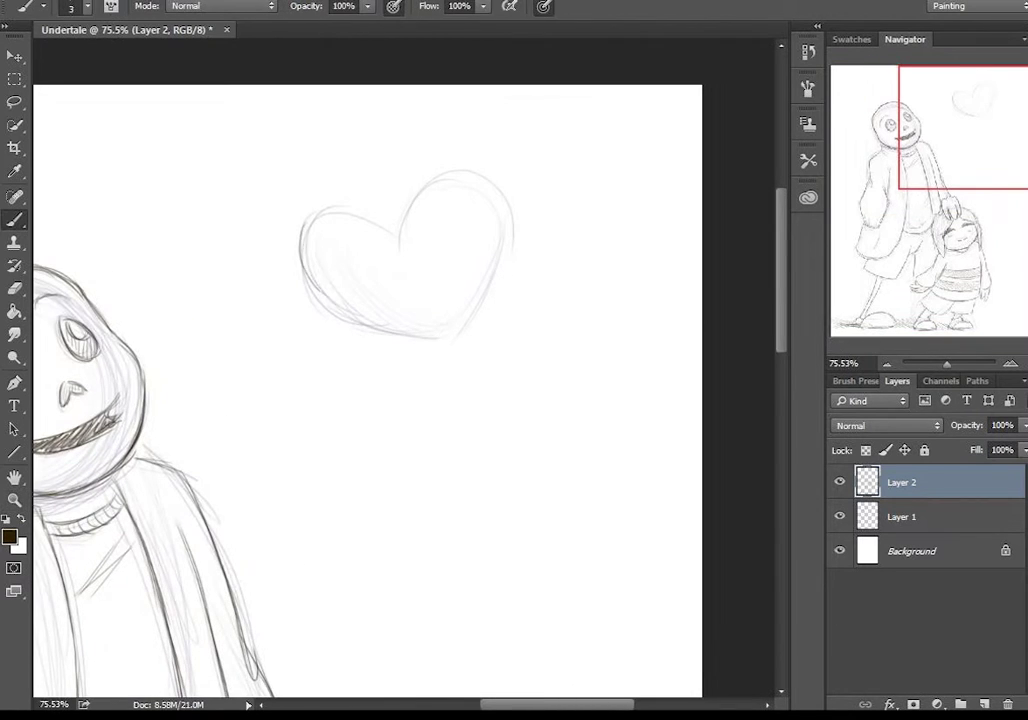
# Step: Trace a darker outline around the floating heart
pyautogui.moveTo(425, 172); pyautogui.dragTo(470, 321)
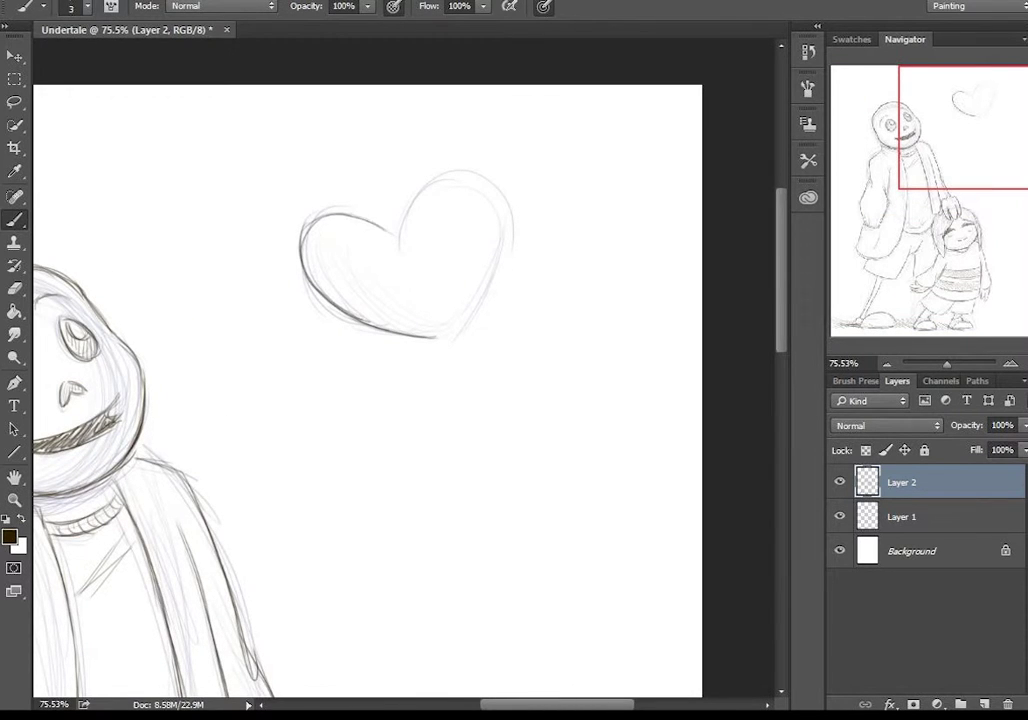
pyautogui.press('z')
pyautogui.scroll(-3, 400, 360)
pyautogui.scroll(3, 370, 560)
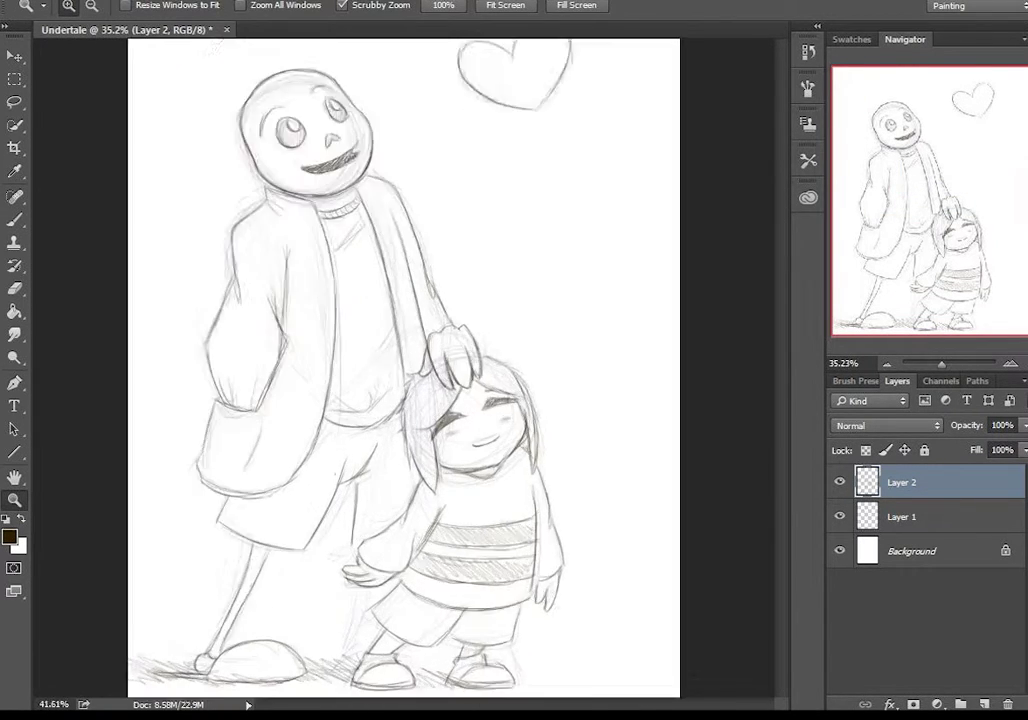
pyautogui.press('b')
# Step: Darken both sides of Frisk's left shoe
pyautogui.moveTo(372, 556); pyautogui.dragTo(338, 608)
pyautogui.moveTo(492, 566); pyautogui.dragTo(518, 614)
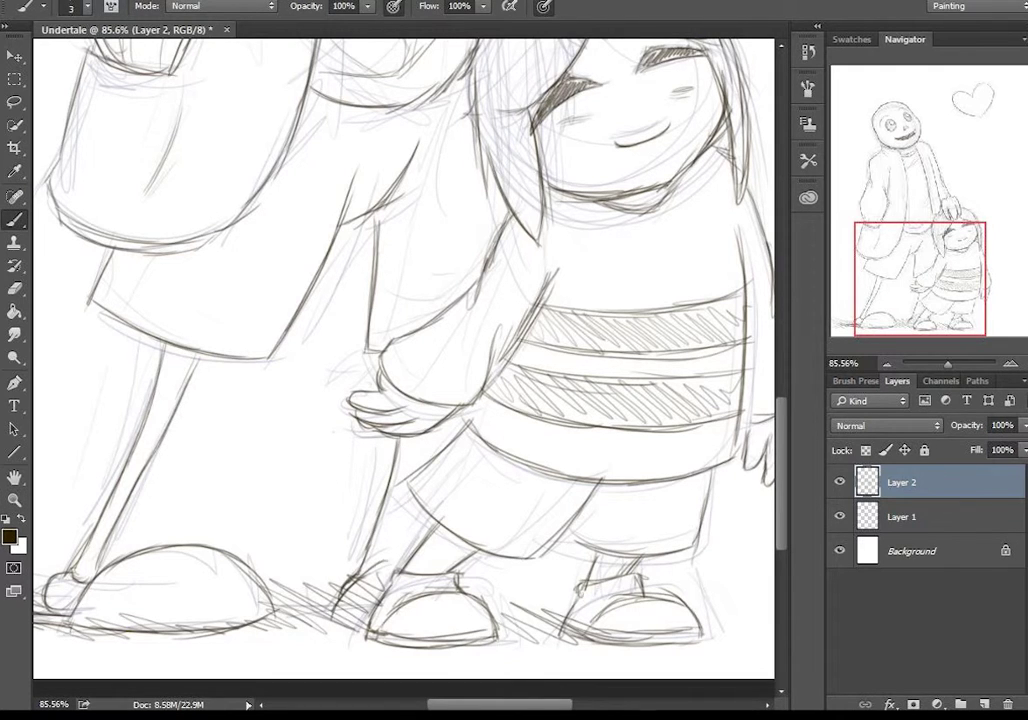
pyautogui.press('z')
pyautogui.scroll(-3, 320, 420)
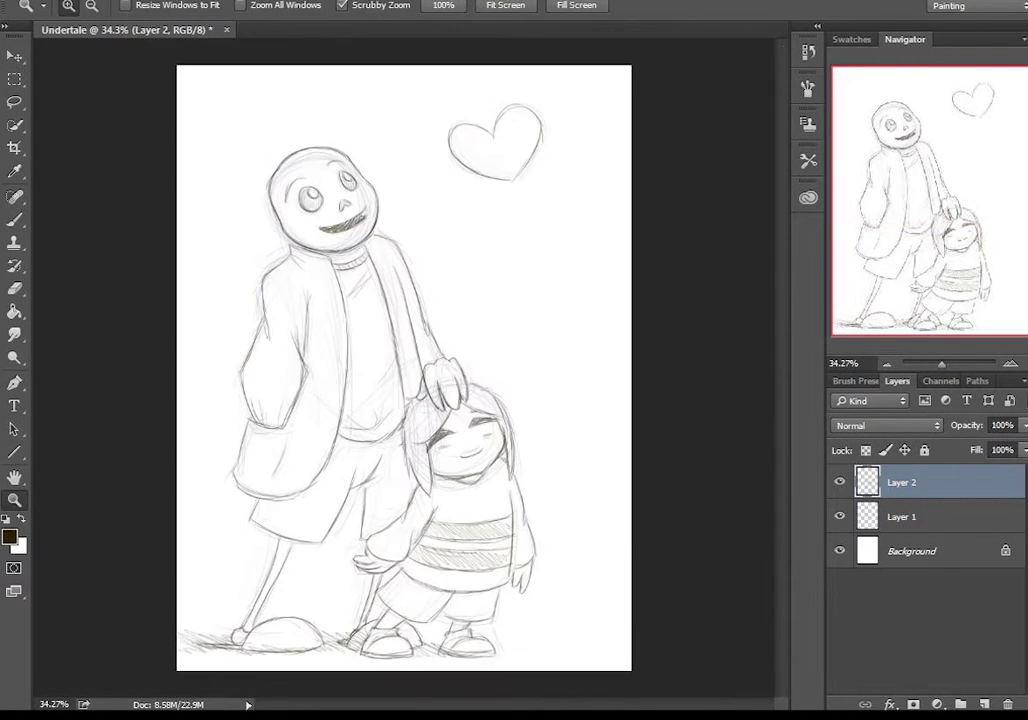
pyautogui.scroll(2, 330, 470)
pyautogui.scroll(1, 330, 450)
pyautogui.press('b')
pyautogui.press('z')
pyautogui.scroll(-3, 316, 485)
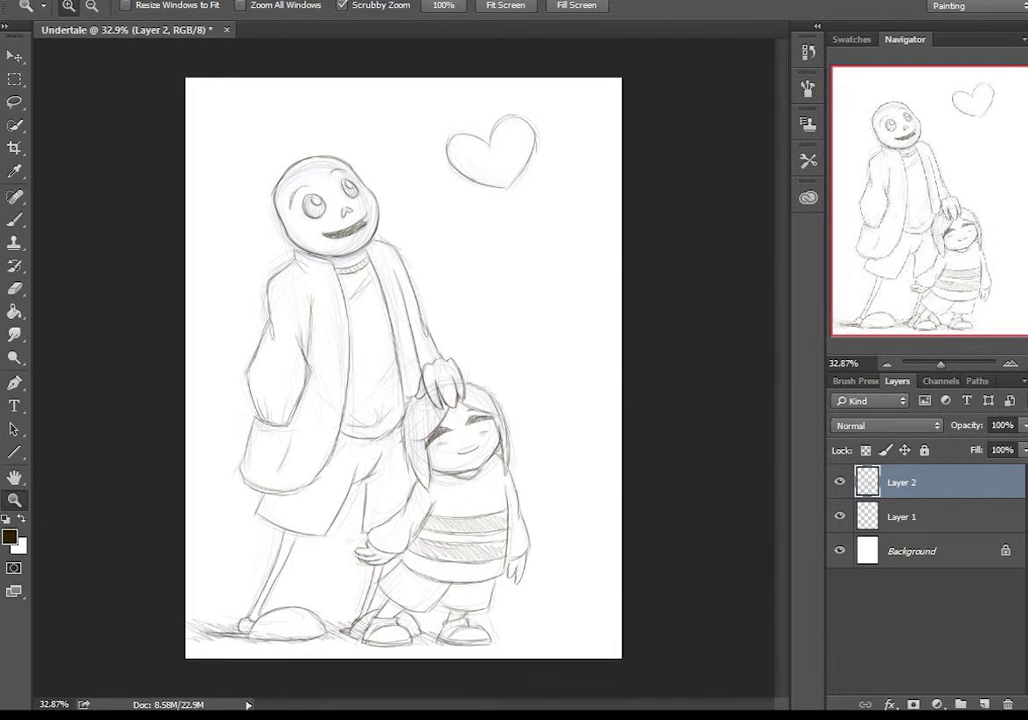
# Step: Add a new empty layer for inking, zoom onto Sans's head, and undo the stray outline stroke
pyautogui.hotkey('ctrl', 'shift', 'alt', 'n')
pyautogui.click(917, 516)
pyautogui.scroll(3, 380, 250)
pyautogui.press('b')
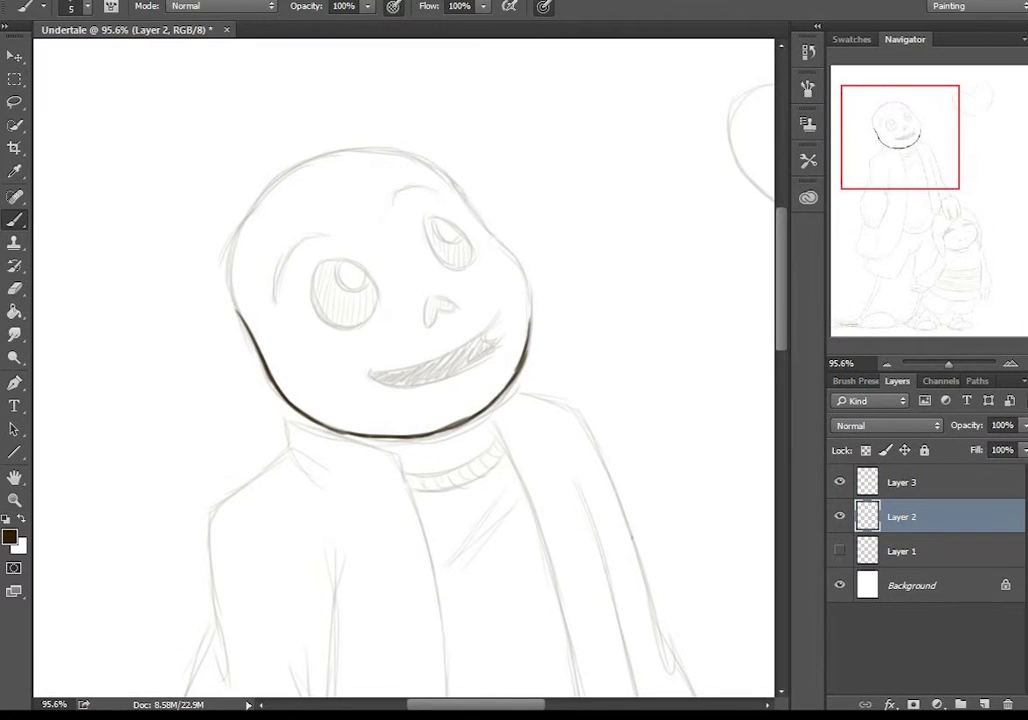
pyautogui.press('z')
pyautogui.scroll(-3, 425, 258)
pyautogui.scroll(4, 320, 210)
pyautogui.press('b')
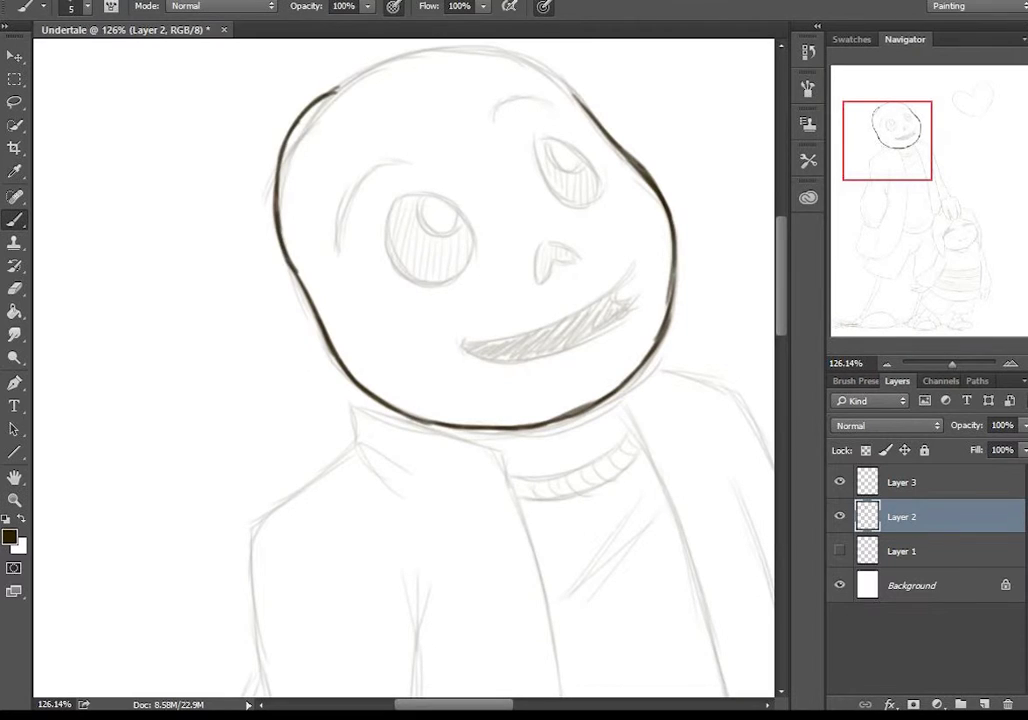
pyautogui.hotkey('ctrl', 'alt', 'z')
# Step: Ink Sans's head outline, both eyes, nose, hatched grin, and eyebrows with thick dark lines
pyautogui.moveTo(570, 95)
pyautogui.mouseDown()
pyautogui.moveTo(285, 180)
pyautogui.moveTo(290, 258)
pyautogui.mouseUp()
pyautogui.moveTo(400, 200)
pyautogui.mouseDown()
pyautogui.moveTo(412, 284)
pyautogui.moveTo(473, 212)
pyautogui.moveTo(405, 198)
pyautogui.mouseUp()
pyautogui.moveTo(535, 140); pyautogui.dragTo(597, 200)
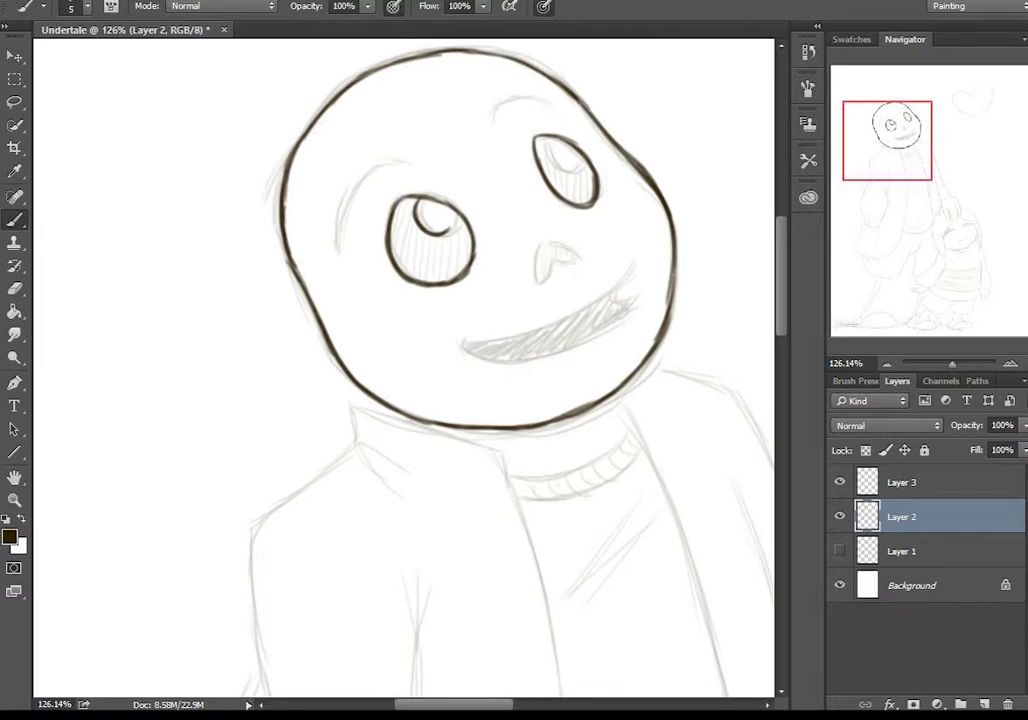
pyautogui.moveTo(542, 246); pyautogui.dragTo(546, 278)
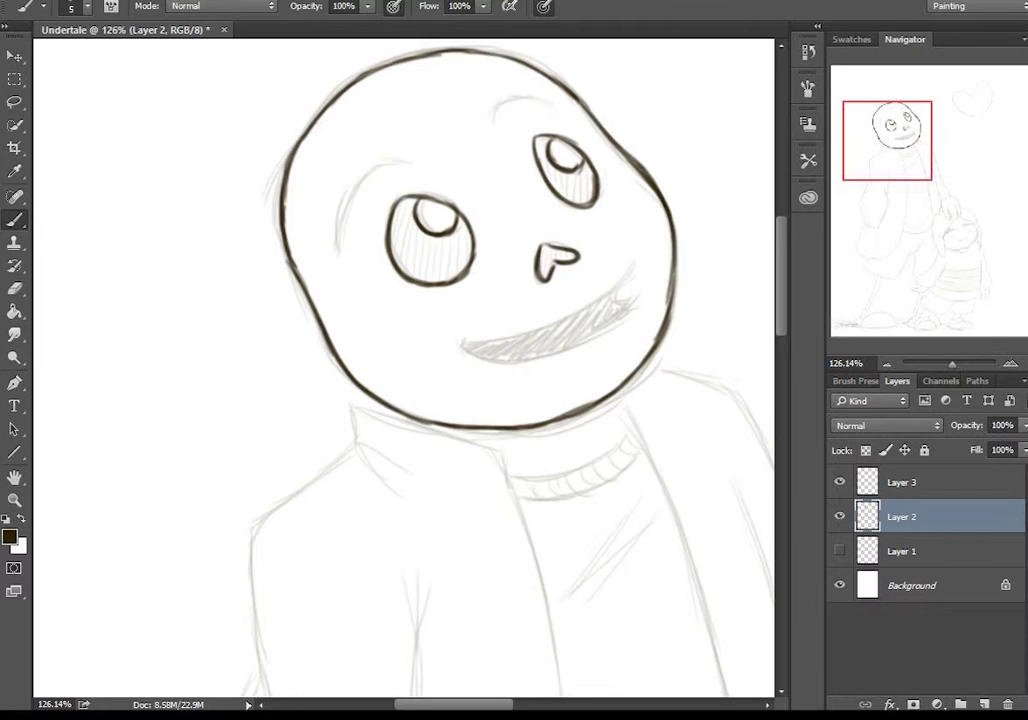
pyautogui.moveTo(455, 340)
pyautogui.mouseDown()
pyautogui.moveTo(633, 263)
pyautogui.moveTo(628, 300)
pyautogui.mouseUp()
pyautogui.moveTo(470, 345); pyautogui.dragTo(630, 290)
pyautogui.moveTo(413, 162); pyautogui.dragTo(338, 267)
pyautogui.moveTo(498, 122); pyautogui.dragTo(558, 102)
pyautogui.moveTo(420, 400)
pyautogui.mouseDown()
pyautogui.moveTo(300, 400)
pyautogui.moveTo(370, 398)
pyautogui.mouseUp()
# Step: Undo the mouth fill and eyebrows, redraw both eyebrows, and zoom out to check the head
pyautogui.hotkey('ctrl', 'alt', 'z')
pyautogui.hotkey('ctrl', 'alt', 'z')
pyautogui.hotkey('ctrl', 'alt', 'z')
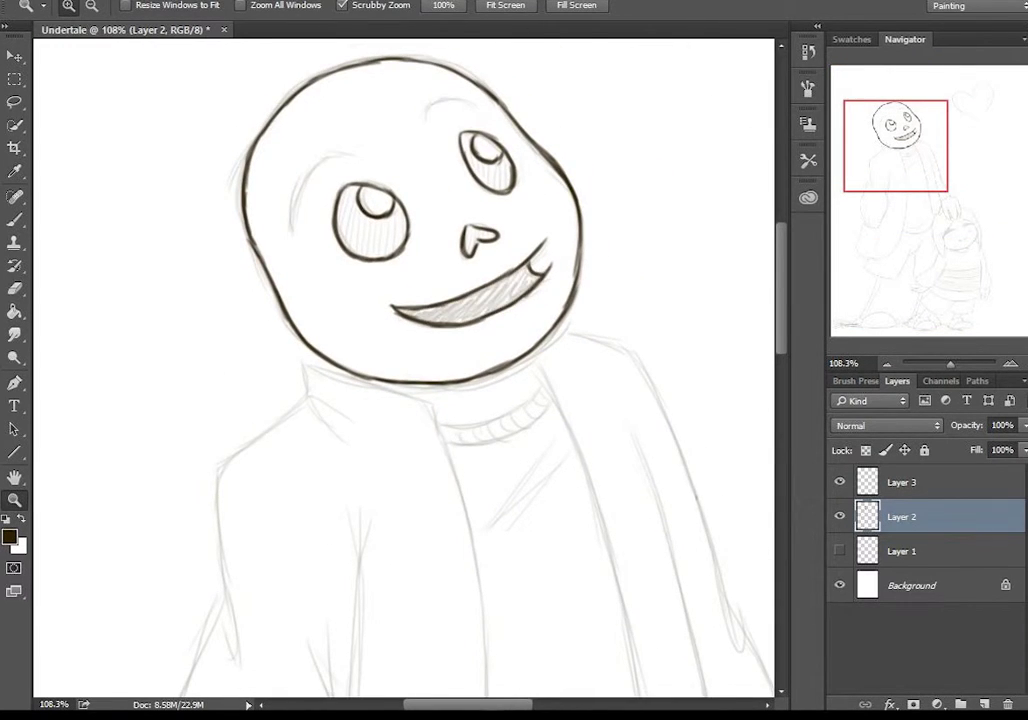
pyautogui.moveTo(338, 158); pyautogui.dragTo(390, 158)
pyautogui.press('b')
pyautogui.moveTo(268, 295); pyautogui.dragTo(383, 145)
pyautogui.moveTo(481, 103); pyautogui.dragTo(572, 68)
pyautogui.moveTo(300, 118)
pyautogui.mouseDown()
pyautogui.moveTo(200, 118)
pyautogui.moveTo(220, 118)
pyautogui.mouseUp()
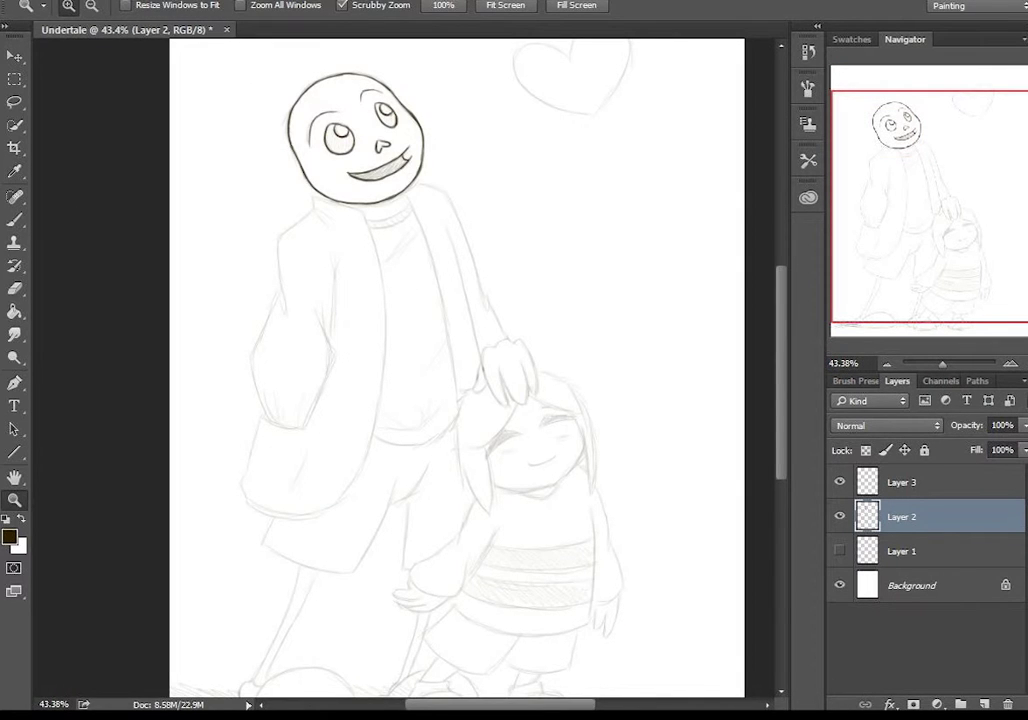
# Step: Ink Sans's collar edge below the jaw and the line running down the coat edge
pyautogui.moveTo(340, 240)
pyautogui.mouseDown()
pyautogui.moveTo(400, 240)
pyautogui.moveTo(330, 240)
pyautogui.moveTo(430, 240)
pyautogui.mouseUp()
pyautogui.press('b')
pyautogui.moveTo(298, 142); pyautogui.dragTo(425, 252)
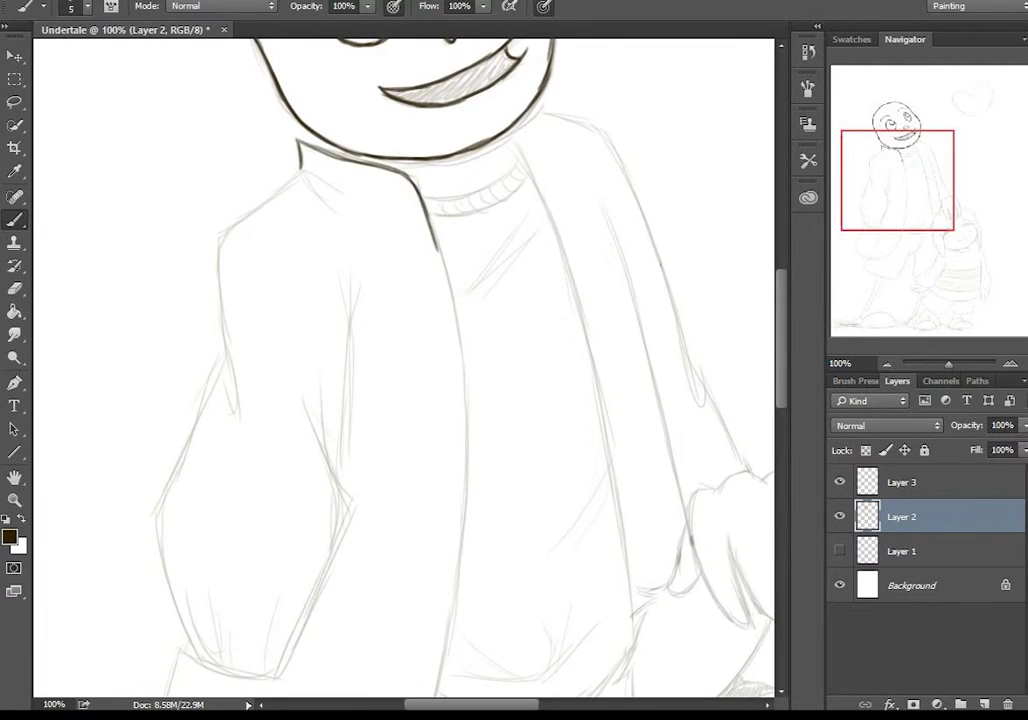
pyautogui.scroll(-3, 420, 250)
pyautogui.moveTo(440, 150); pyautogui.dragTo(462, 280)
pyautogui.scroll(-3, 460, 280)
pyautogui.moveTo(460, 140)
pyautogui.mouseDown()
pyautogui.moveTo(455, 298)
pyautogui.moveTo(385, 388)
pyautogui.mouseUp()
pyautogui.scroll(-3, 455, 298)
pyautogui.scroll(3, 400, 370)
# Step: Ink the sleeve's left edge and the bottom of the sleeve cuff
pyautogui.moveTo(178, 283); pyautogui.dragTo(152, 408)
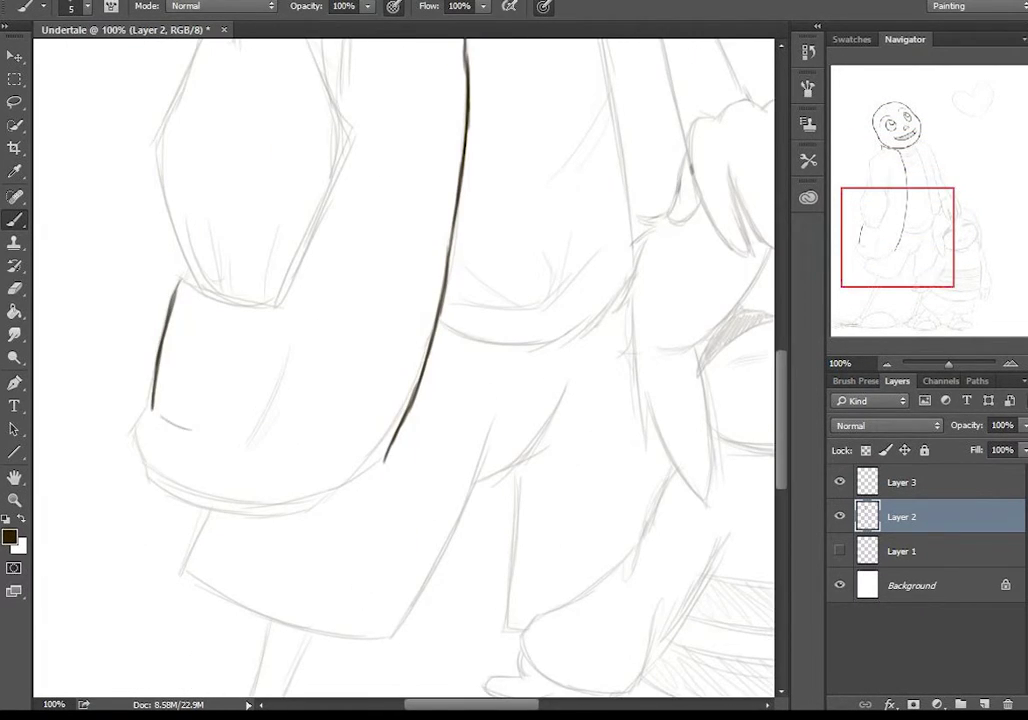
pyautogui.moveTo(148, 465)
pyautogui.mouseDown()
pyautogui.moveTo(310, 495)
pyautogui.moveTo(388, 452)
pyautogui.mouseUp()
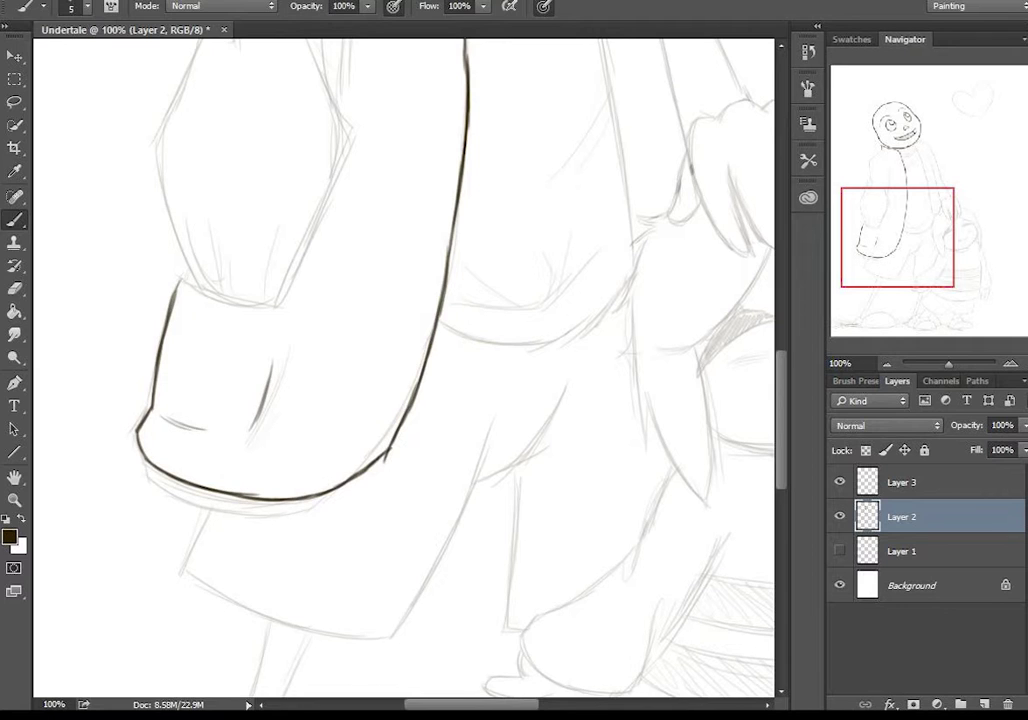
pyautogui.moveTo(140, 440)
pyautogui.mouseDown()
pyautogui.moveTo(150, 478)
pyautogui.moveTo(297, 512)
pyautogui.mouseUp()
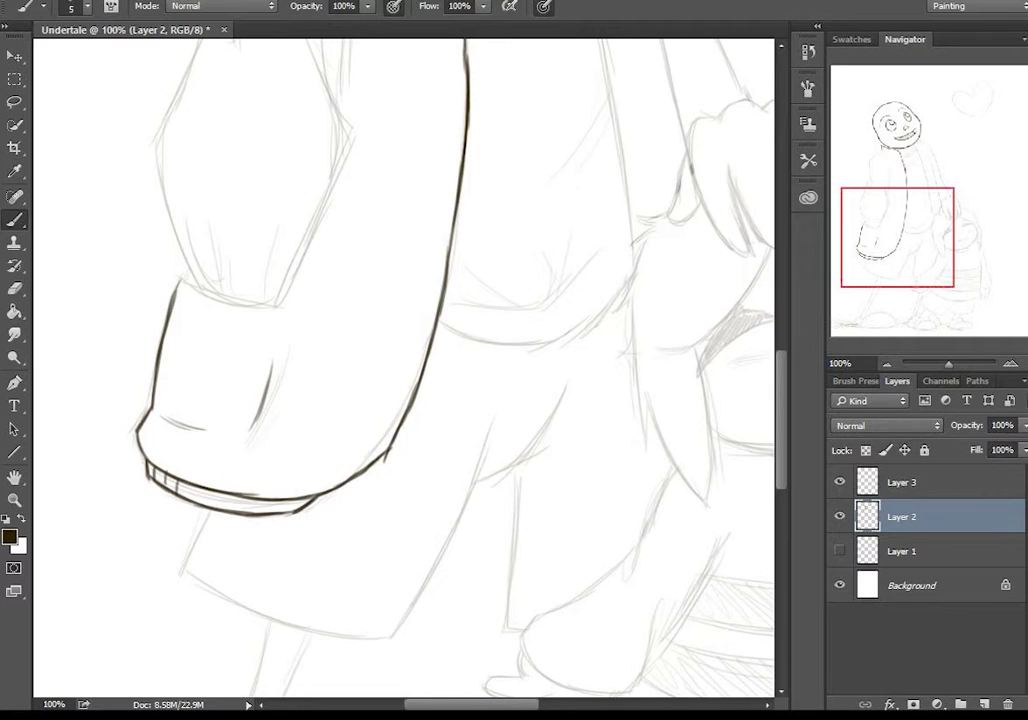
pyautogui.scroll(5, 400, 370)
pyautogui.moveTo(337, 222)
pyautogui.mouseDown()
pyautogui.moveTo(417, 192)
pyautogui.moveTo(419, 240)
pyautogui.mouseUp()
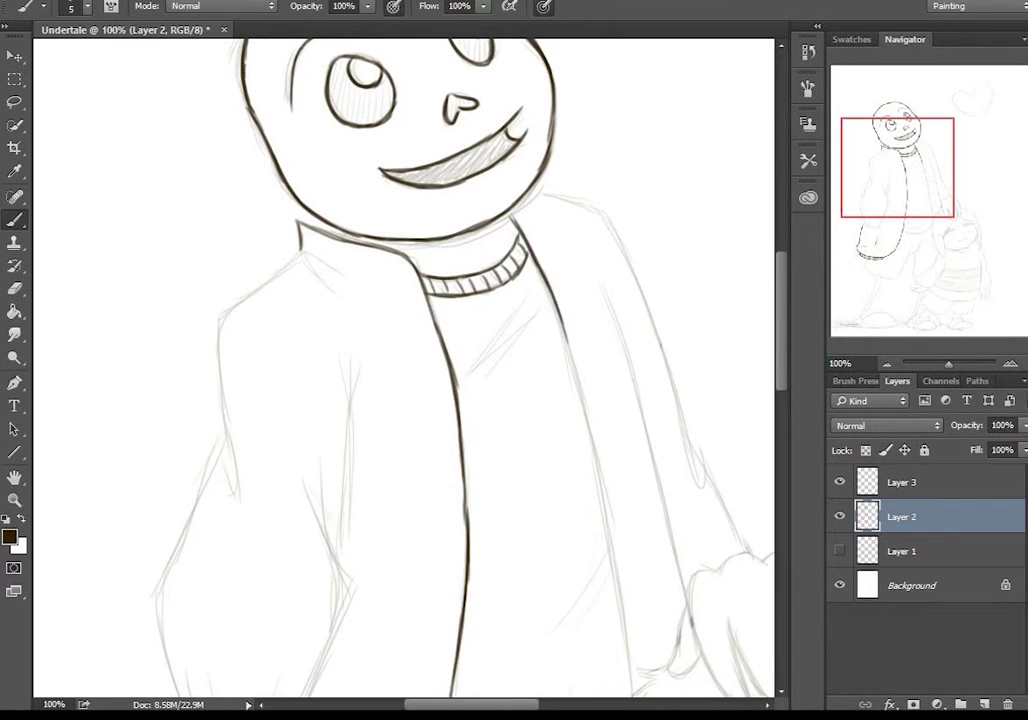
# Step: Ink the coat's right edge below the collar and its inner edge
pyautogui.moveTo(451, 59); pyautogui.dragTo(511, 386)
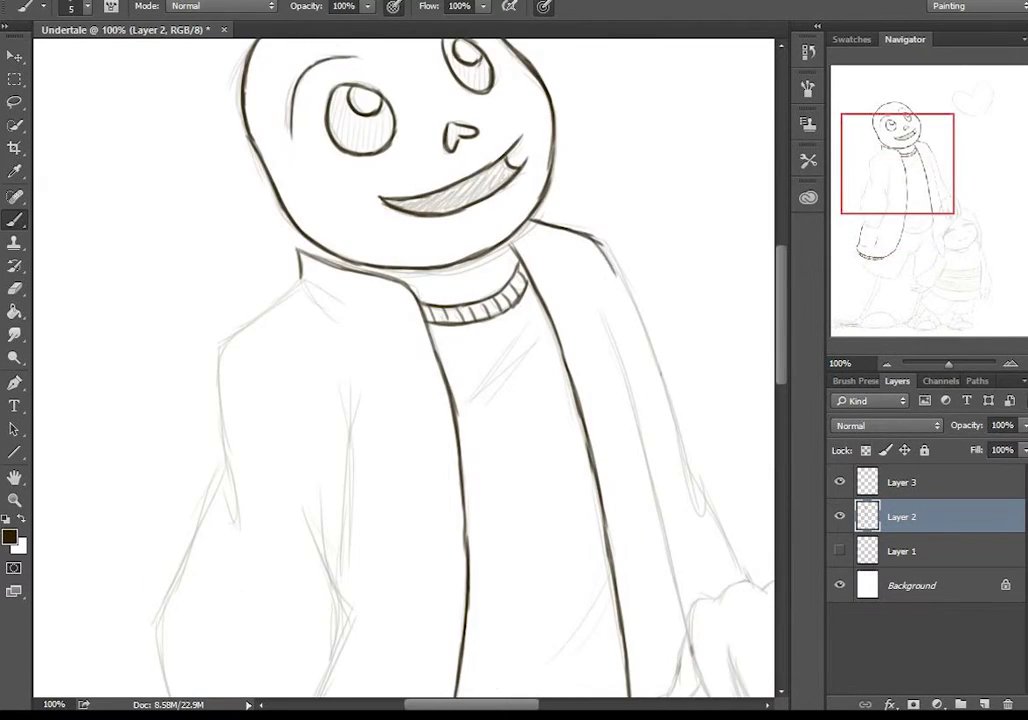
pyautogui.scroll(-3, 400, 370)
pyautogui.moveTo(555, 42); pyautogui.dragTo(700, 330)
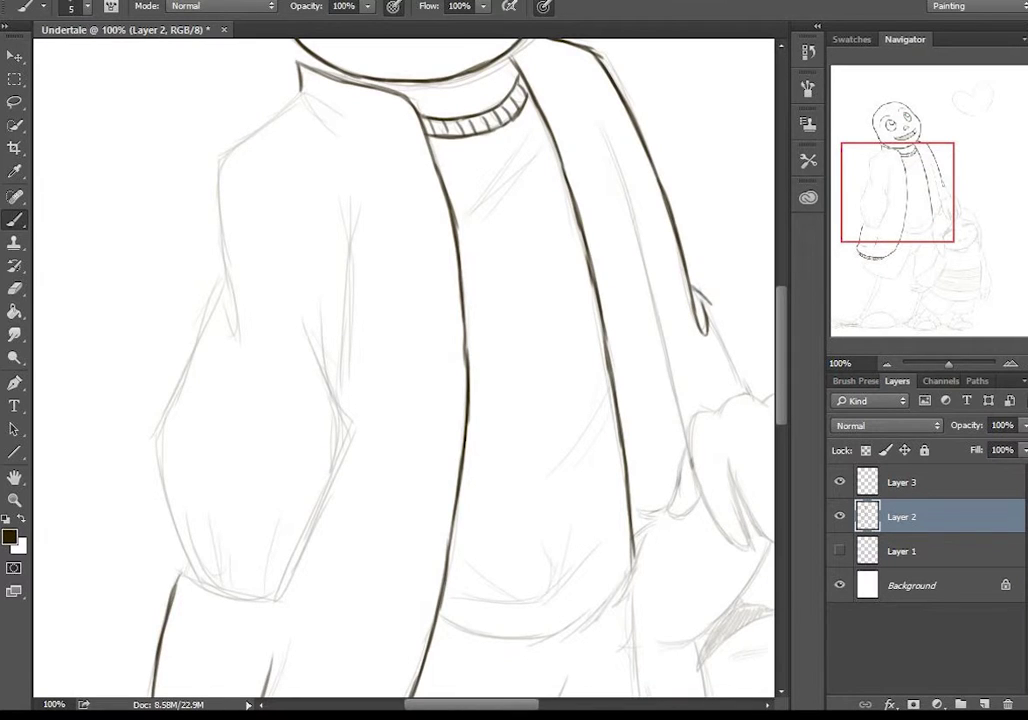
pyautogui.scroll(5, 400, 370)
pyautogui.scroll(-3, 400, 370)
pyautogui.scroll(3, 400, 370)
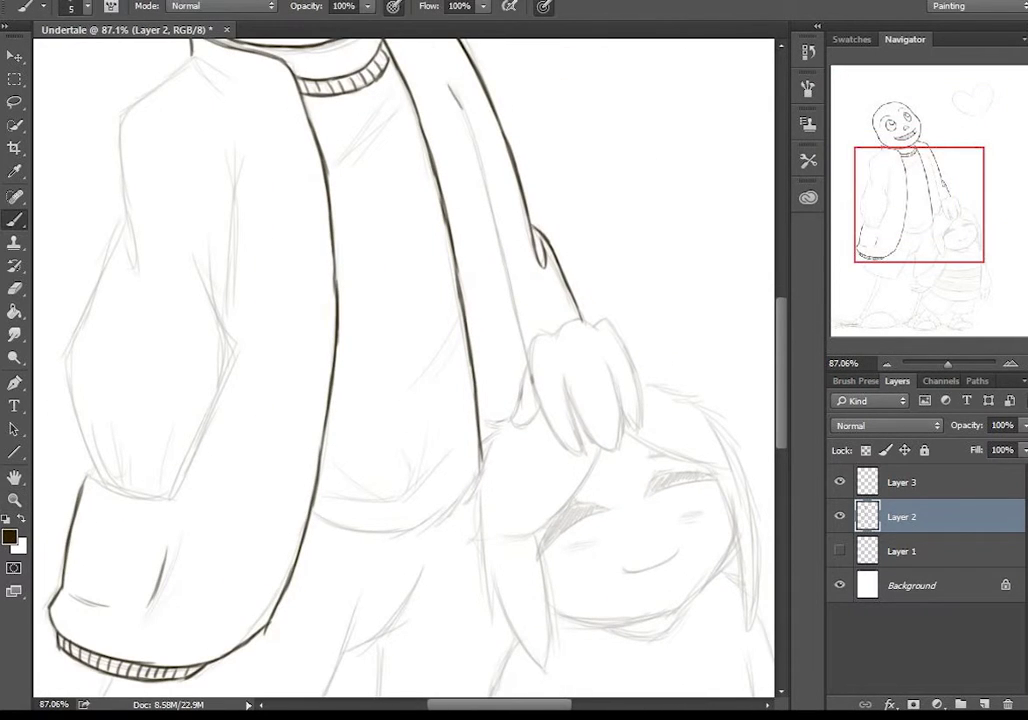
pyautogui.moveTo(375, 90); pyautogui.dragTo(420, 272)
pyautogui.scroll(3, 400, 370)
pyautogui.scroll(-4, 400, 370)
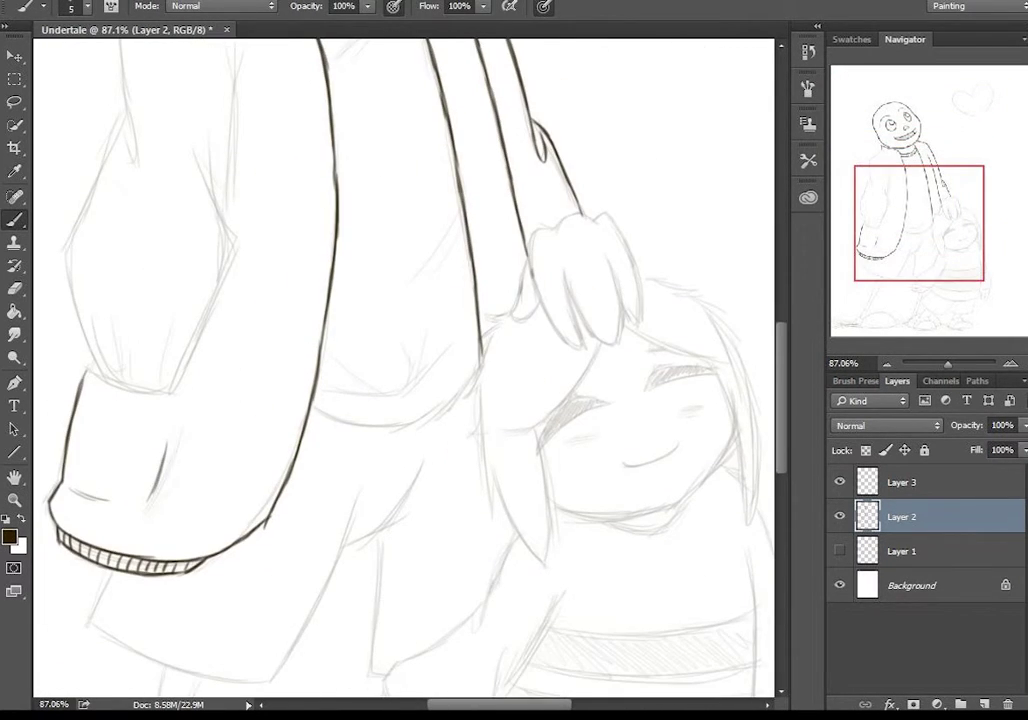
# Step: Ink Sans's hand and fingers resting on the child's head
pyautogui.moveTo(530, 232)
pyautogui.mouseDown()
pyautogui.moveTo(605, 214)
pyautogui.moveTo(638, 318)
pyautogui.mouseUp()
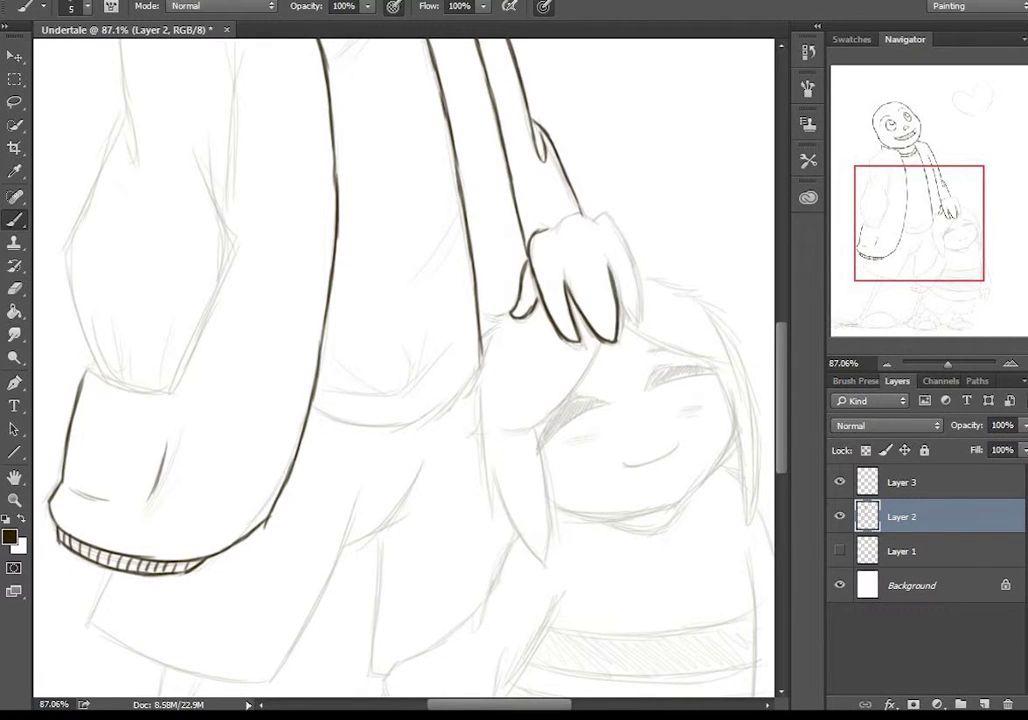
pyautogui.moveTo(540, 270); pyautogui.dragTo(580, 340)
pyautogui.moveTo(575, 280); pyautogui.dragTo(612, 342)
pyautogui.scroll(-3, 431, 240)
pyautogui.scroll(3, 431, 240)
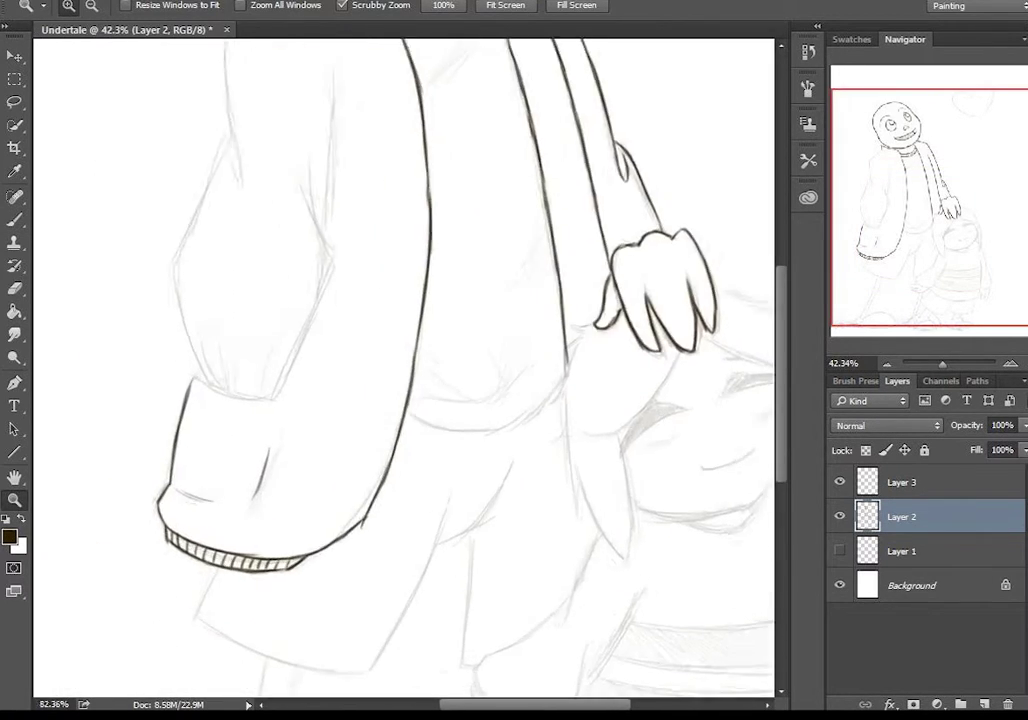
pyautogui.scroll(1, 431, 240)
# Step: Ink the outline and inner edges of Sans's left sleeve
pyautogui.moveTo(335, 55)
pyautogui.mouseDown()
pyautogui.moveTo(251, 175)
pyautogui.moveTo(268, 298)
pyautogui.moveTo(200, 360)
pyautogui.moveTo(227, 542)
pyautogui.mouseUp()
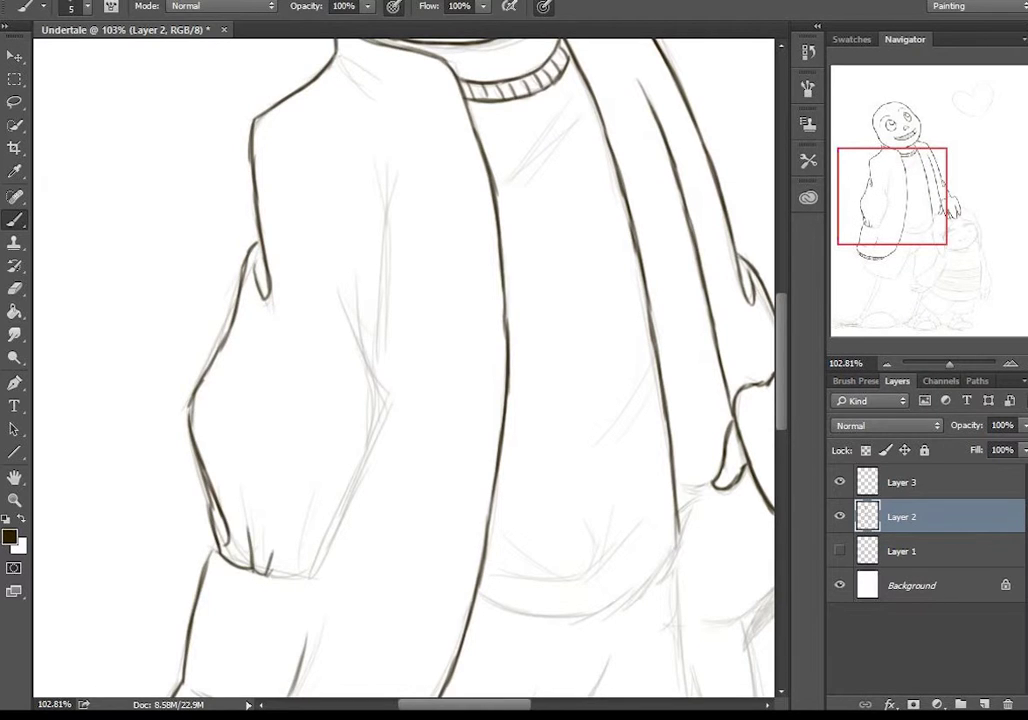
pyautogui.moveTo(218, 470)
pyautogui.mouseDown()
pyautogui.moveTo(295, 308)
pyautogui.moveTo(280, 232)
pyautogui.mouseUp()
pyautogui.moveTo(298, 328); pyautogui.dragTo(298, 191)
# Step: Ink Sans's lower sleeve, sweater hem and waist line, undoing the unwanted fold strokes
pyautogui.scroll(-1, 295, 200)
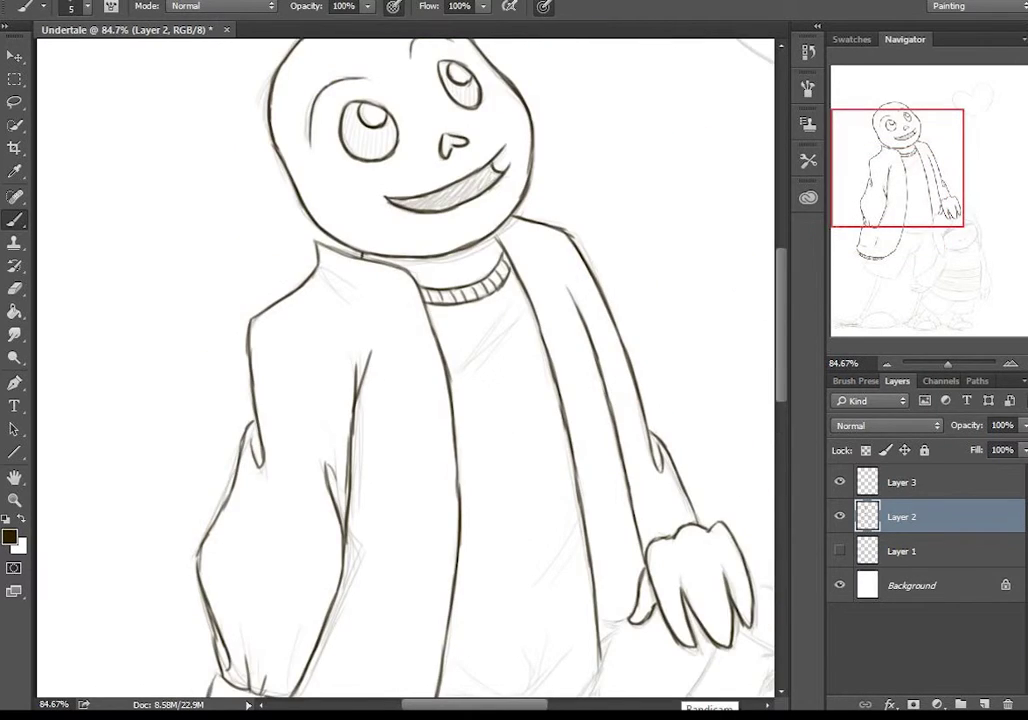
pyautogui.scroll(3, 400, 350)
pyautogui.scroll(-5, 330, 330)
pyautogui.moveTo(240, 285)
pyautogui.mouseDown()
pyautogui.moveTo(216, 333)
pyautogui.moveTo(420, 409)
pyautogui.moveTo(530, 177)
pyautogui.mouseUp()
pyautogui.moveTo(440, 330)
pyautogui.mouseDown()
pyautogui.moveTo(300, 330)
pyautogui.moveTo(460, 330)
pyautogui.mouseUp()
pyautogui.moveTo(490, 395); pyautogui.dragTo(588, 330)
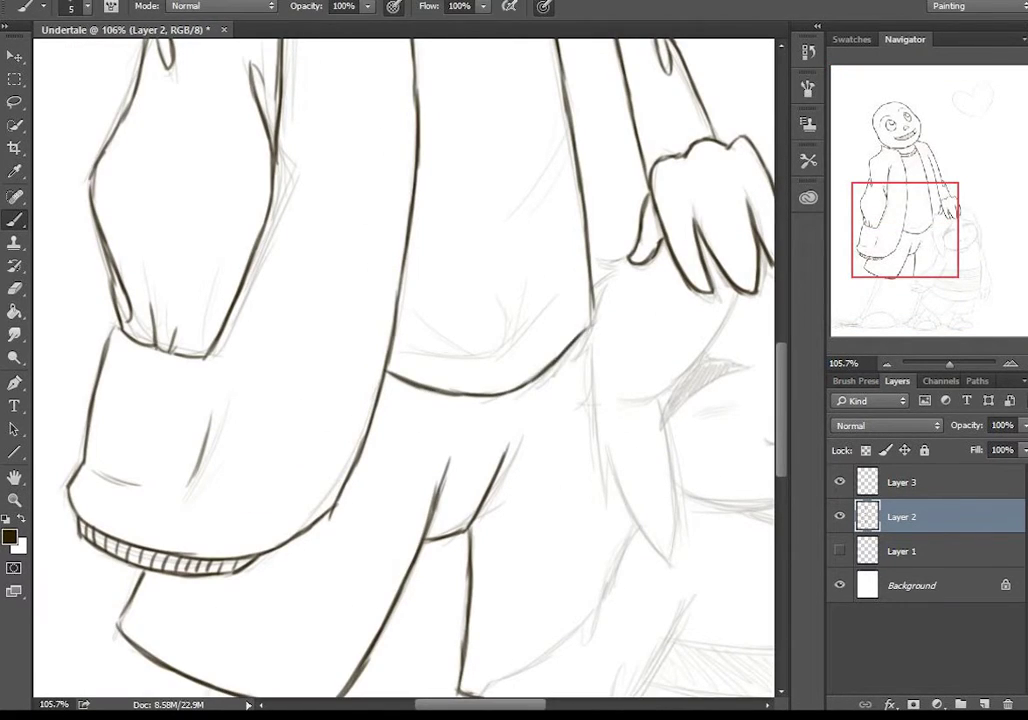
pyautogui.moveTo(410, 345); pyautogui.dragTo(565, 288)
pyautogui.hotkey('ctrl', 'z')
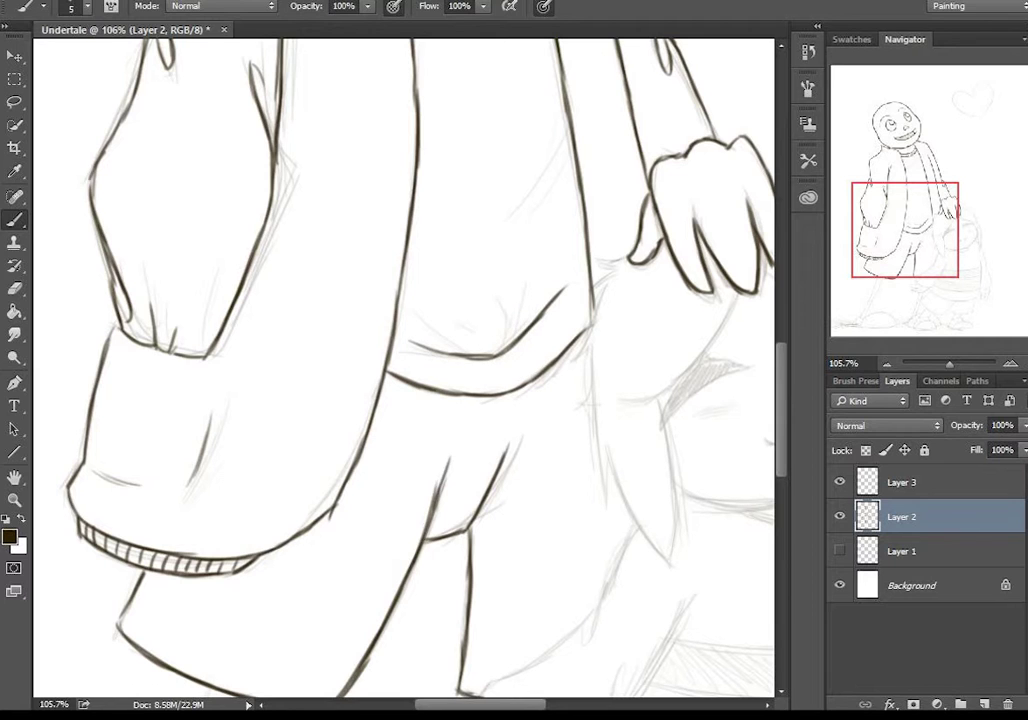
# Step: Ink Sans's left leg and the top arc of his left slipper
pyautogui.scroll(5, 400, 360)
pyautogui.moveTo(400, 400)
pyautogui.mouseDown()
pyautogui.moveTo(300, 400)
pyautogui.moveTo(380, 400)
pyautogui.mouseUp()
pyautogui.moveTo(237, 428); pyautogui.dragTo(155, 632)
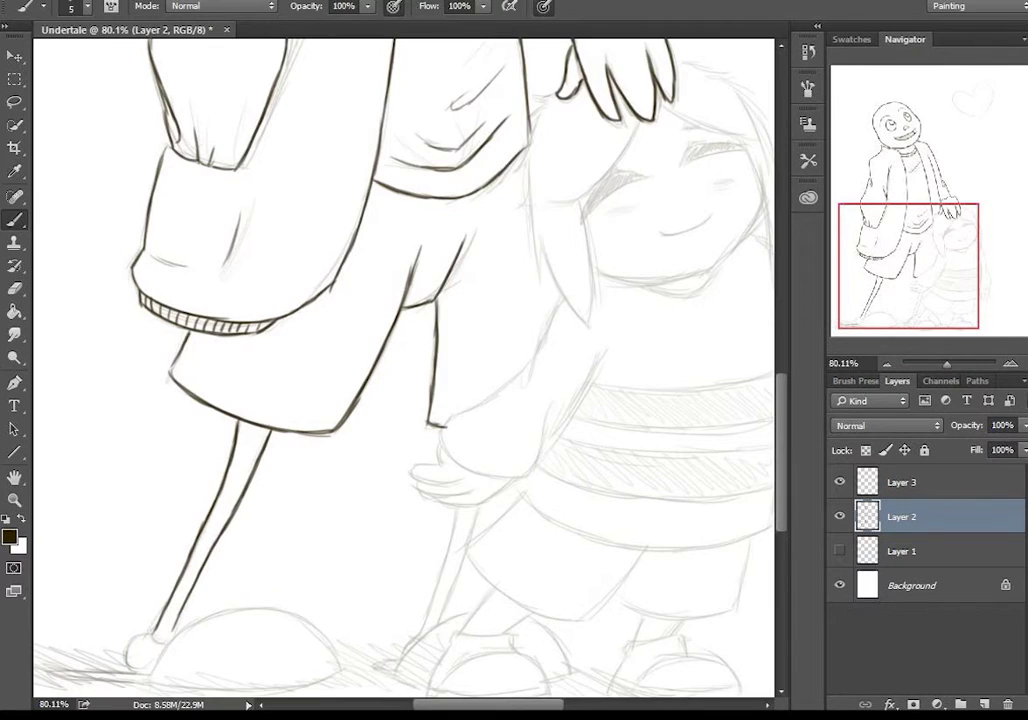
pyautogui.scroll(-5, 400, 360)
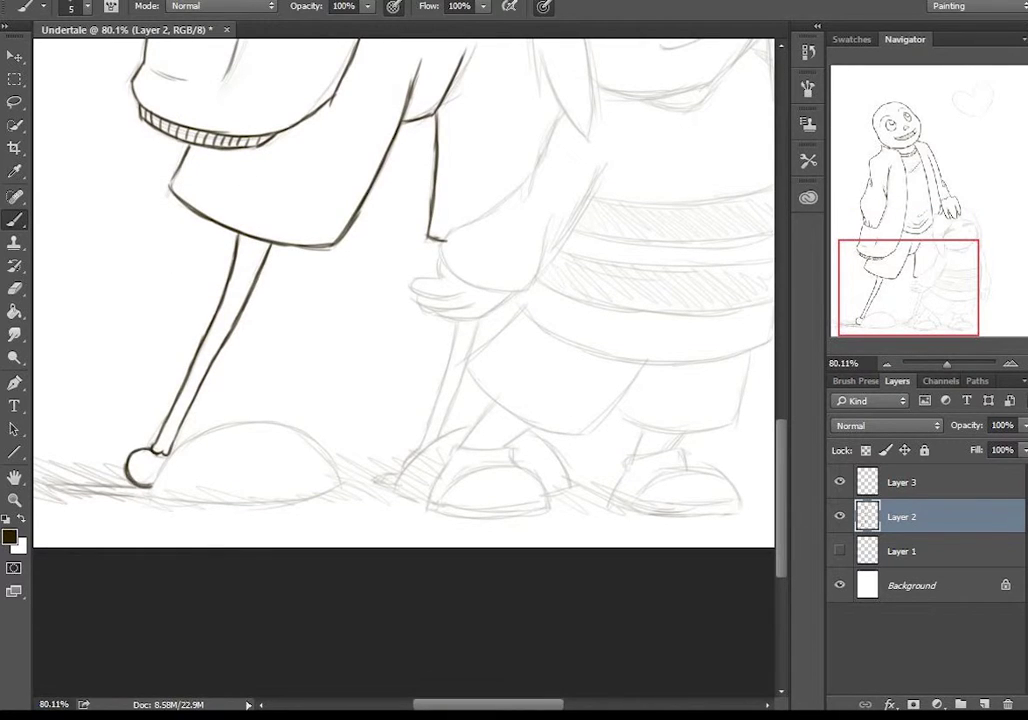
pyautogui.moveTo(152, 492)
pyautogui.mouseDown()
pyautogui.moveTo(250, 420)
pyautogui.moveTo(335, 475)
pyautogui.mouseUp()
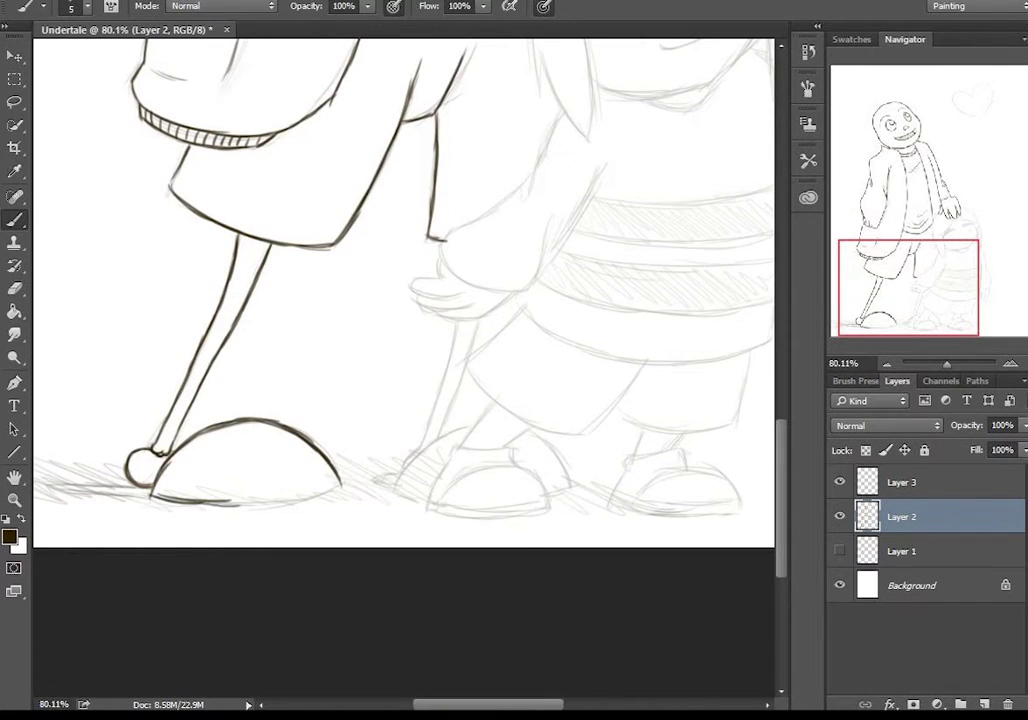
# Step: Zoom onto Frisk's face and ink the dark closed eyelids, smile and cheek blush marks
pyautogui.press('z')
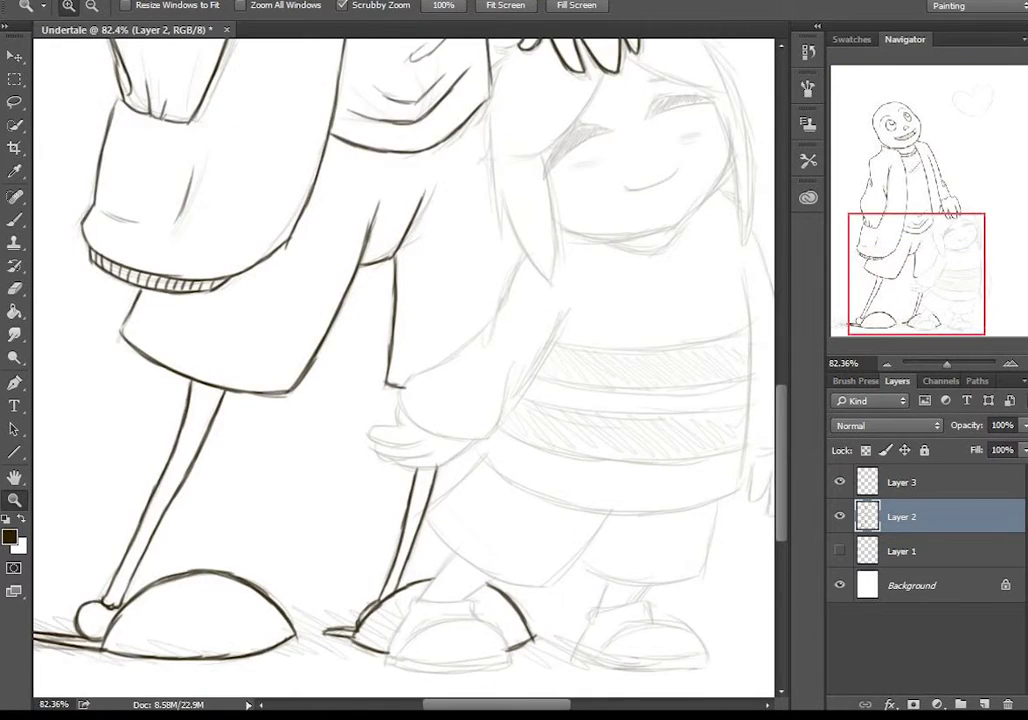
pyautogui.moveTo(470, 420); pyautogui.dragTo(560, 420)
pyautogui.press('b')
pyautogui.moveTo(330, 348); pyautogui.dragTo(458, 279)
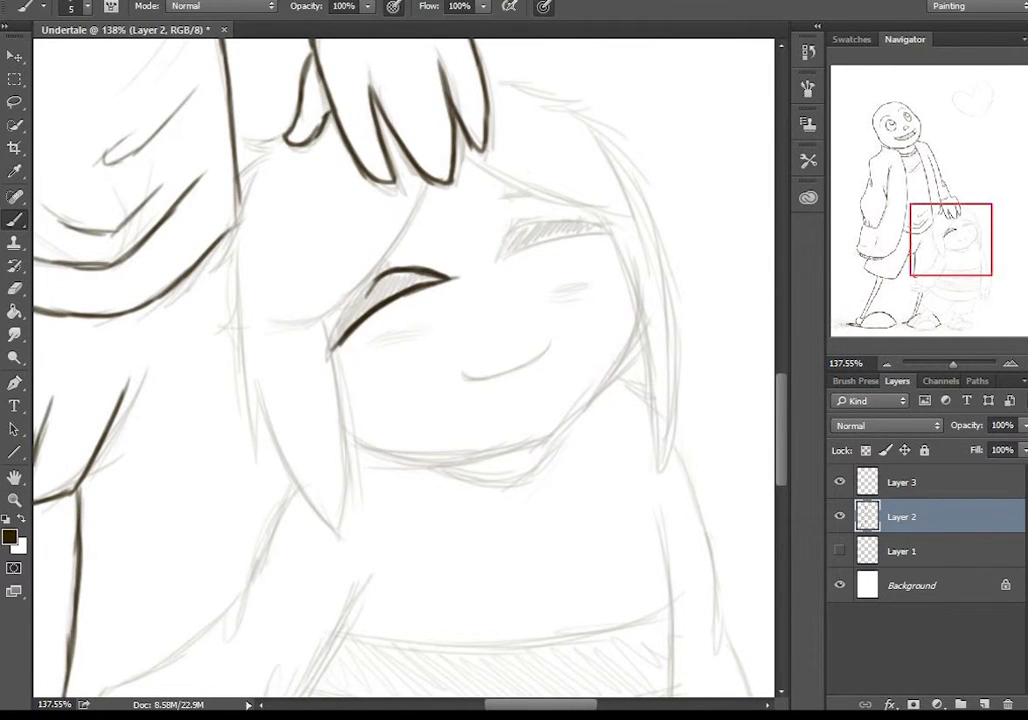
pyautogui.moveTo(335, 345); pyautogui.dragTo(385, 280)
pyautogui.moveTo(498, 260); pyautogui.dragTo(612, 231)
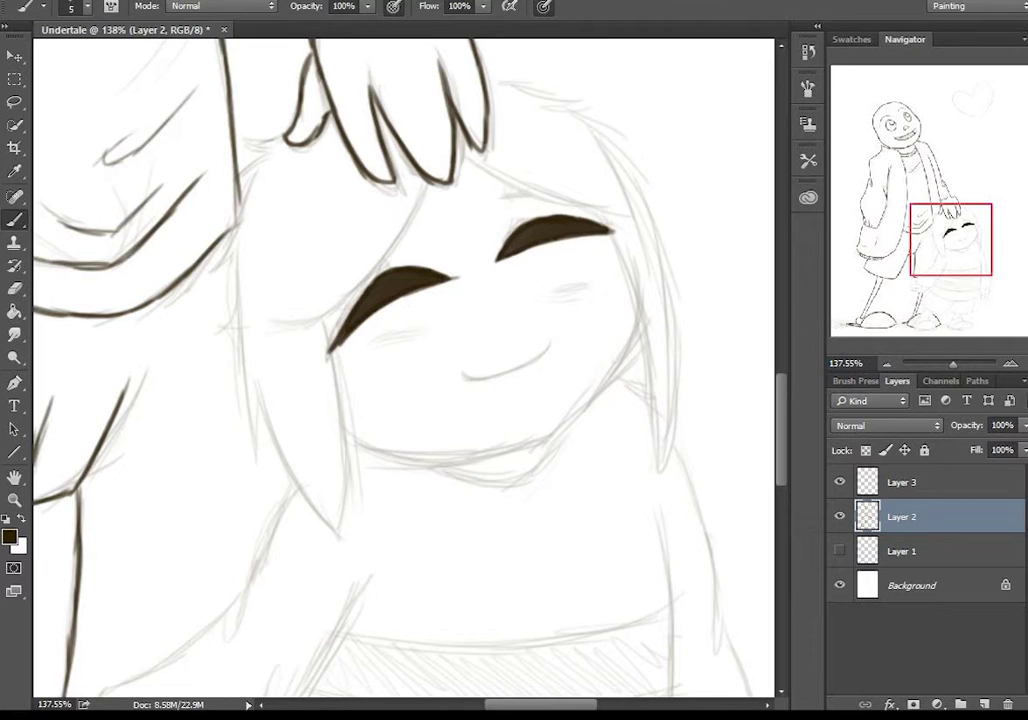
pyautogui.moveTo(456, 375); pyautogui.dragTo(550, 338)
pyautogui.moveTo(328, 318); pyautogui.dragTo(432, 184)
# Step: Ink Frisk's jawline, hair strands, forehead hairline and top tufts, then fit the whole drawing
pyautogui.moveTo(350, 440); pyautogui.dragTo(637, 322)
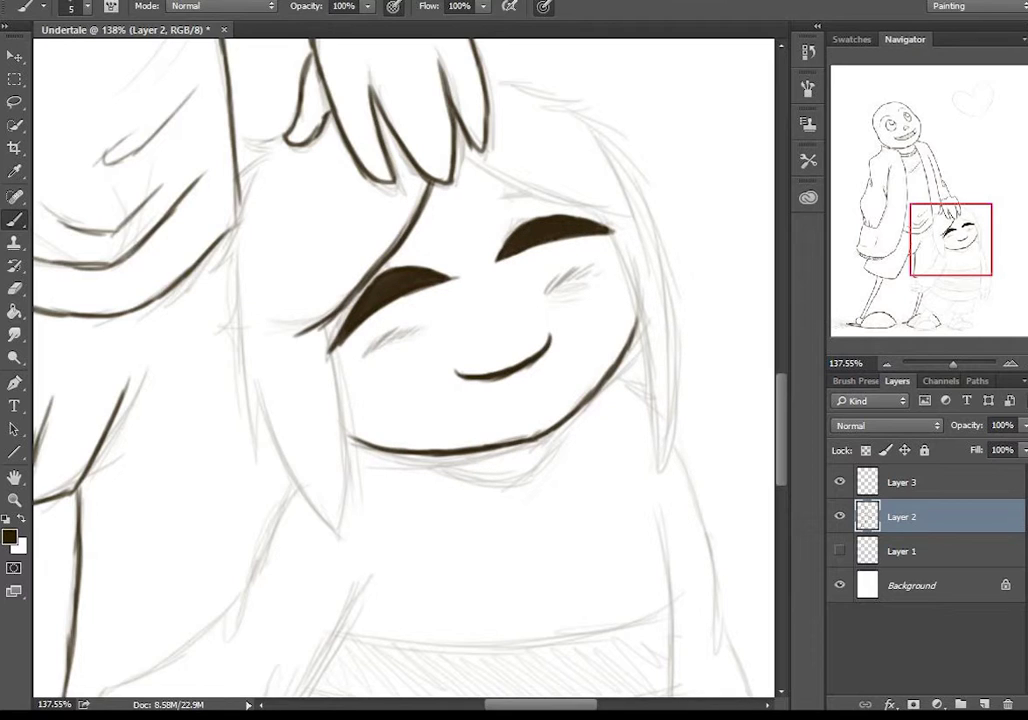
pyautogui.moveTo(326, 345); pyautogui.dragTo(343, 520)
pyautogui.moveTo(238, 262); pyautogui.dragTo(241, 400)
pyautogui.moveTo(256, 396); pyautogui.dragTo(337, 520)
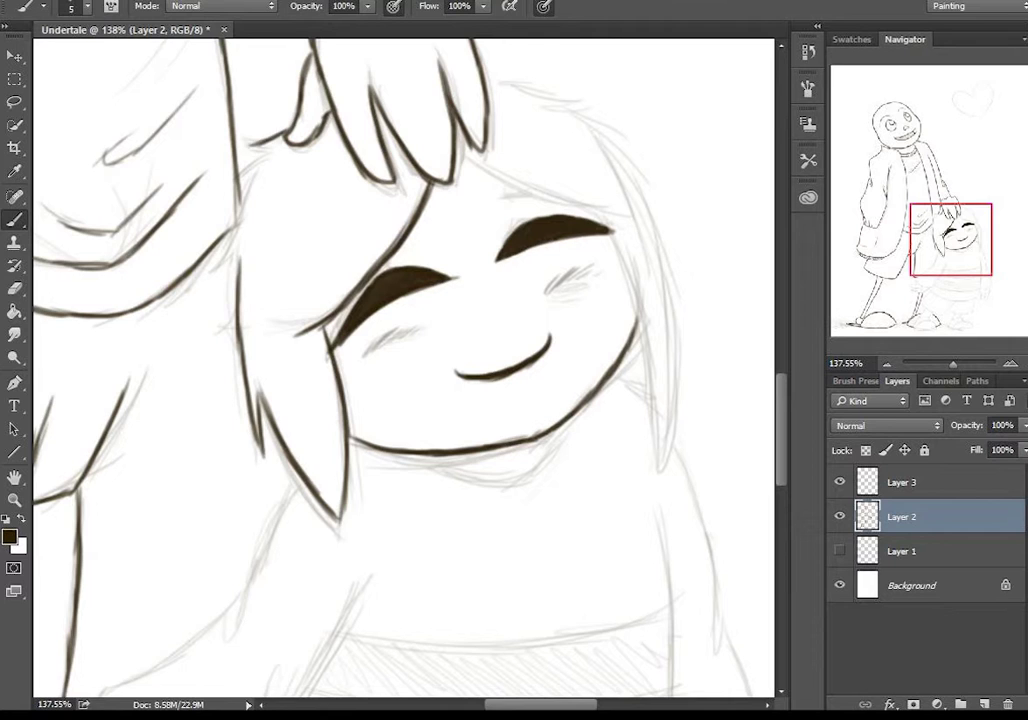
pyautogui.moveTo(256, 156); pyautogui.dragTo(206, 264)
pyautogui.moveTo(455, 178)
pyautogui.mouseDown()
pyautogui.moveTo(590, 197)
pyautogui.moveTo(660, 440)
pyautogui.mouseUp()
pyautogui.moveTo(682, 272); pyautogui.dragTo(598, 118)
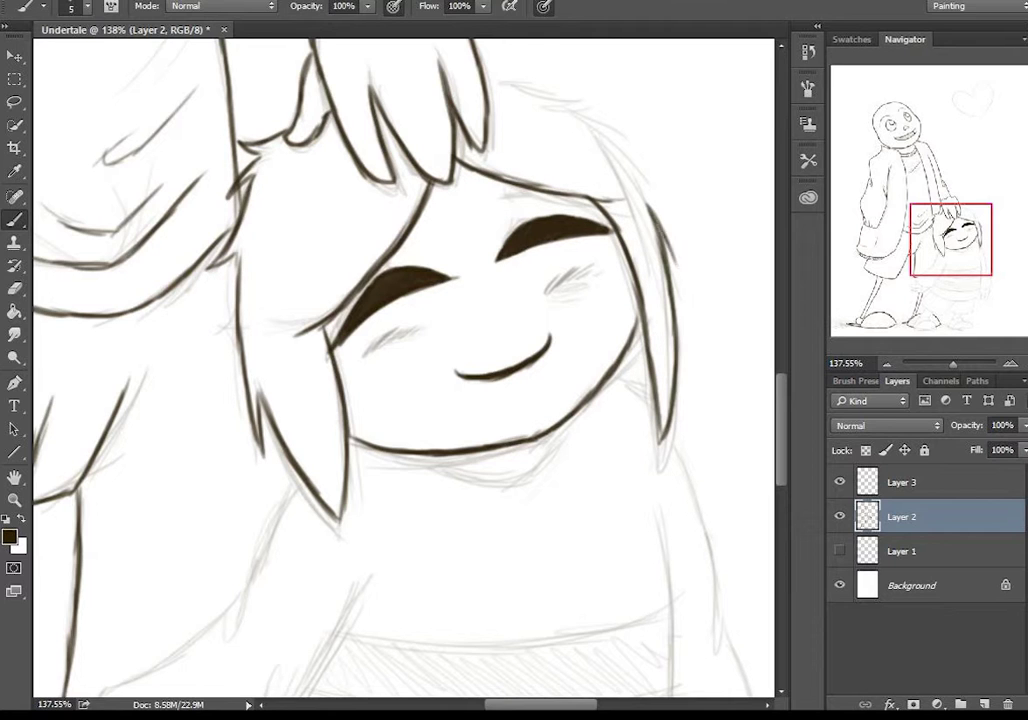
pyautogui.moveTo(490, 76)
pyautogui.mouseDown()
pyautogui.moveTo(548, 62)
pyautogui.moveTo(632, 133)
pyautogui.mouseUp()
pyautogui.hotkey('ctrl', '0')
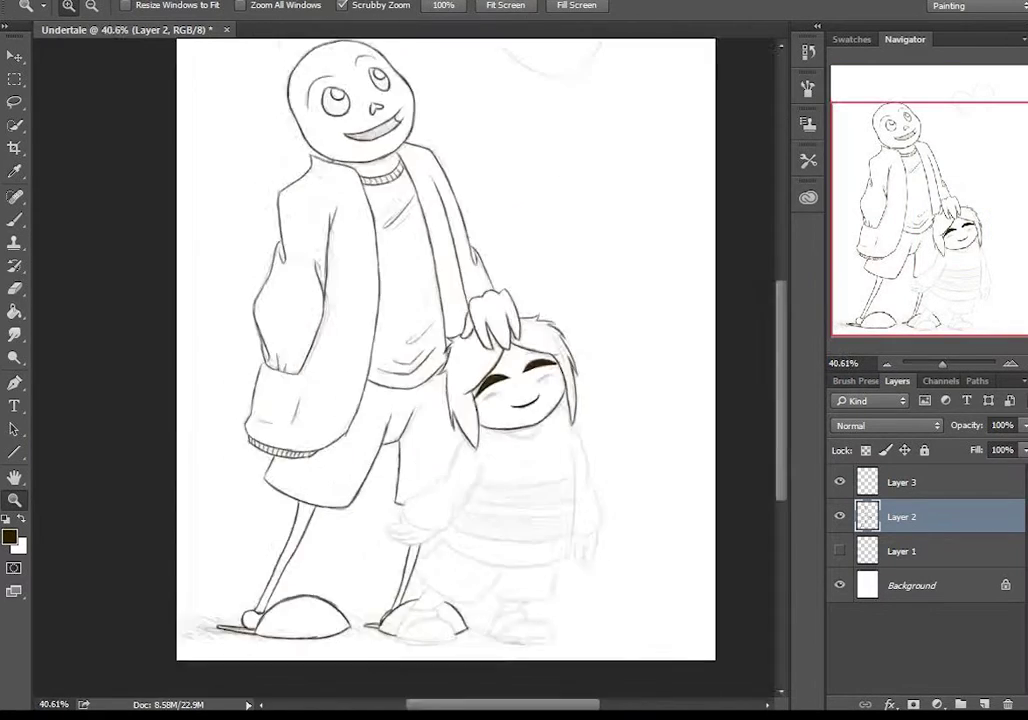
pyautogui.scroll(5, 500, 380)
pyautogui.hotkey('ctrl', '0')
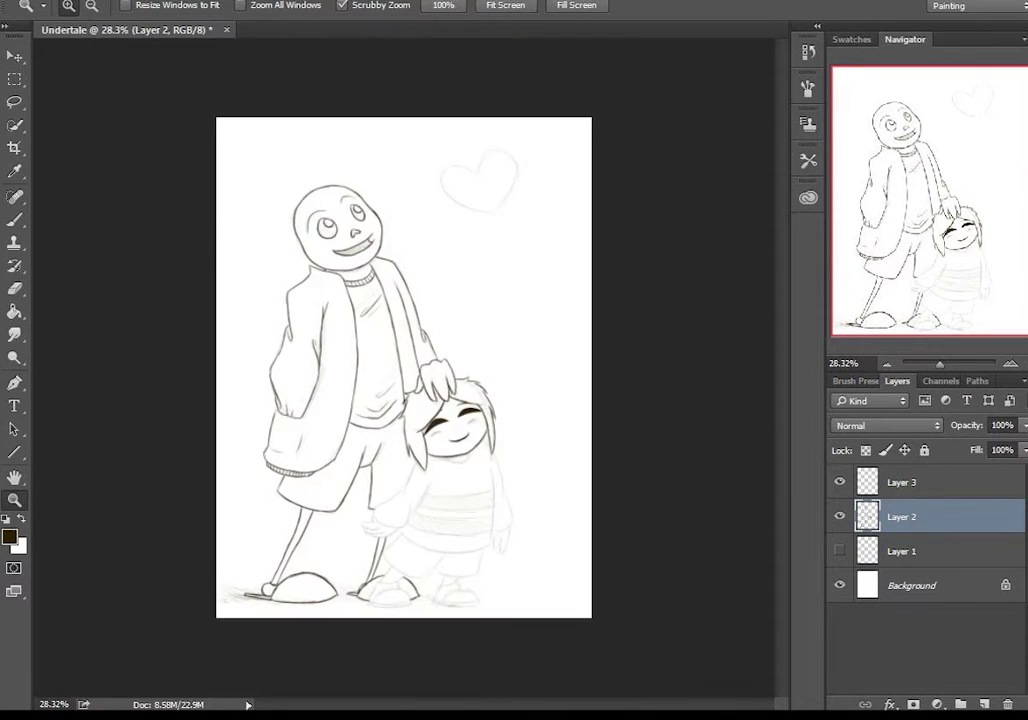
pyautogui.scroll(4, 397, 499)
# Step: Ink Frisk's sleeve cuff, arm edge, hand, and right side down to the hand
pyautogui.press('b')
pyautogui.scroll(2, 356, 394)
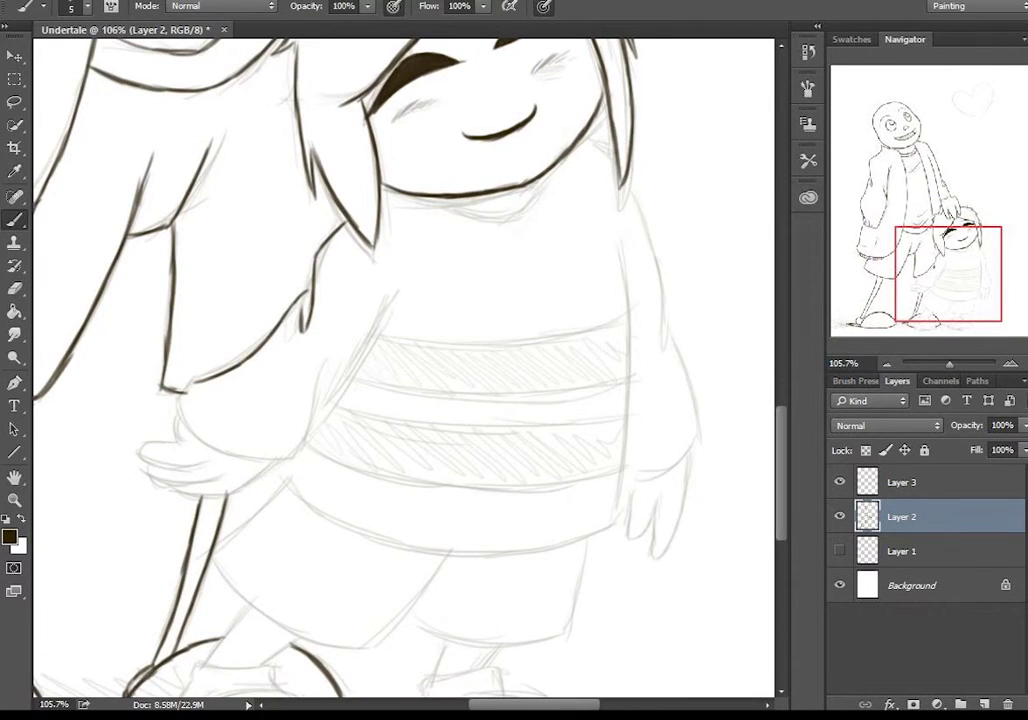
pyautogui.moveTo(183, 384); pyautogui.dragTo(328, 286)
pyautogui.moveTo(385, 286); pyautogui.dragTo(313, 401)
pyautogui.moveTo(178, 406); pyautogui.dragTo(313, 416)
pyautogui.moveTo(657, 283); pyautogui.dragTo(664, 356)
pyautogui.moveTo(660, 335)
pyautogui.mouseDown()
pyautogui.moveTo(700, 425)
pyautogui.moveTo(653, 562)
pyautogui.mouseUp()
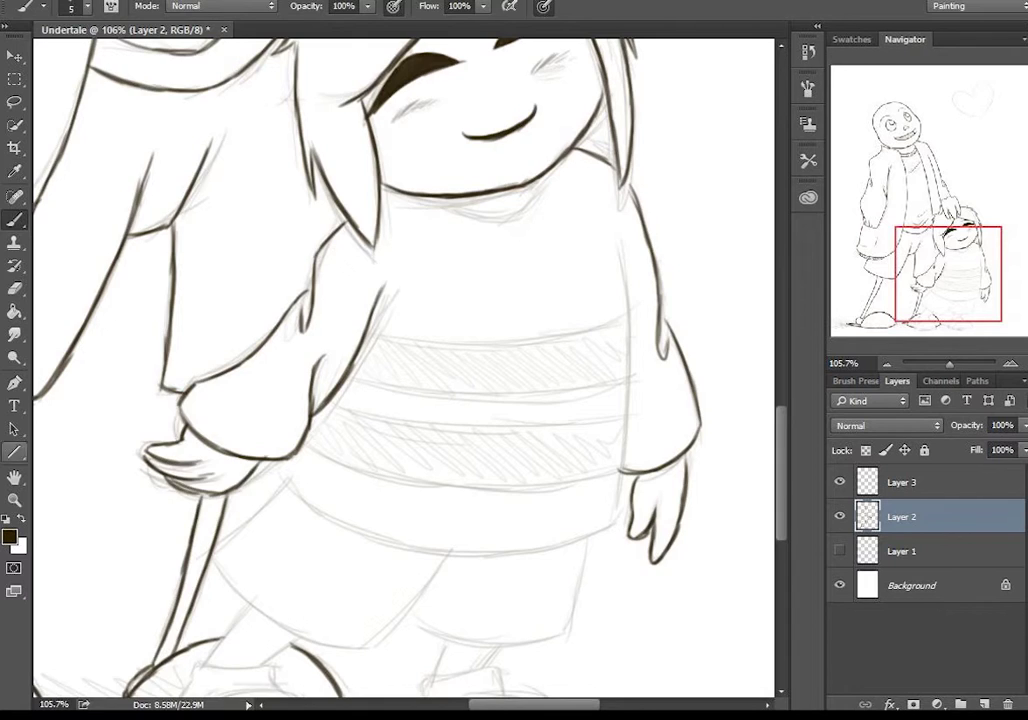
# Step: Zoom in close on Frisk's hand and add the finger lines
pyautogui.moveTo(180, 385); pyautogui.dragTo(147, 465)
pyautogui.press('b')
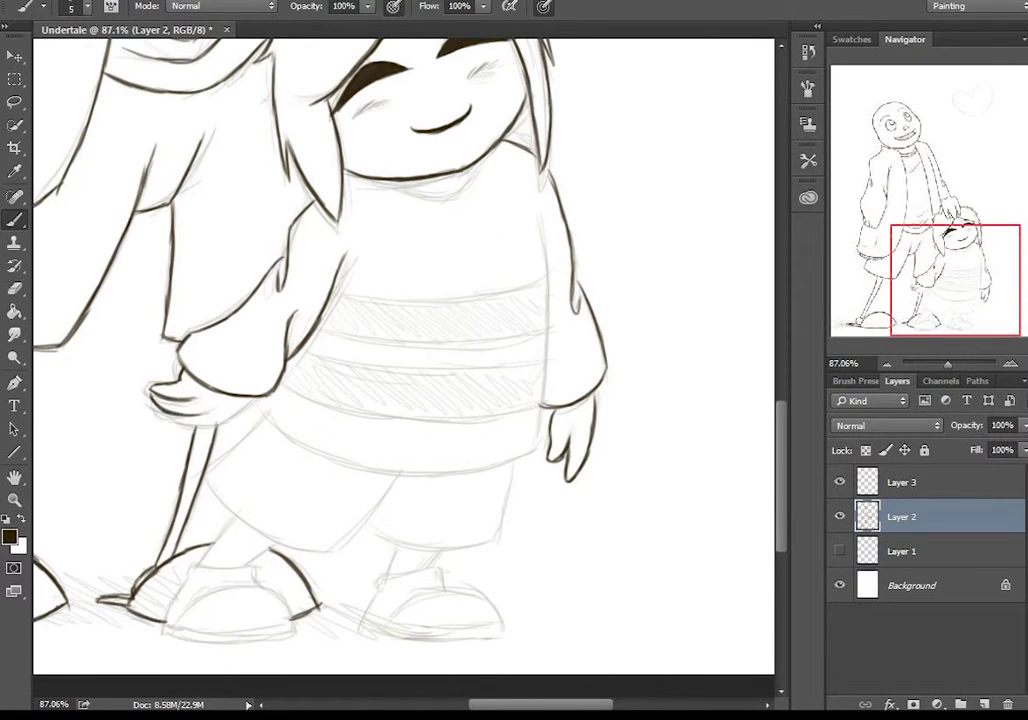
pyautogui.press('z')
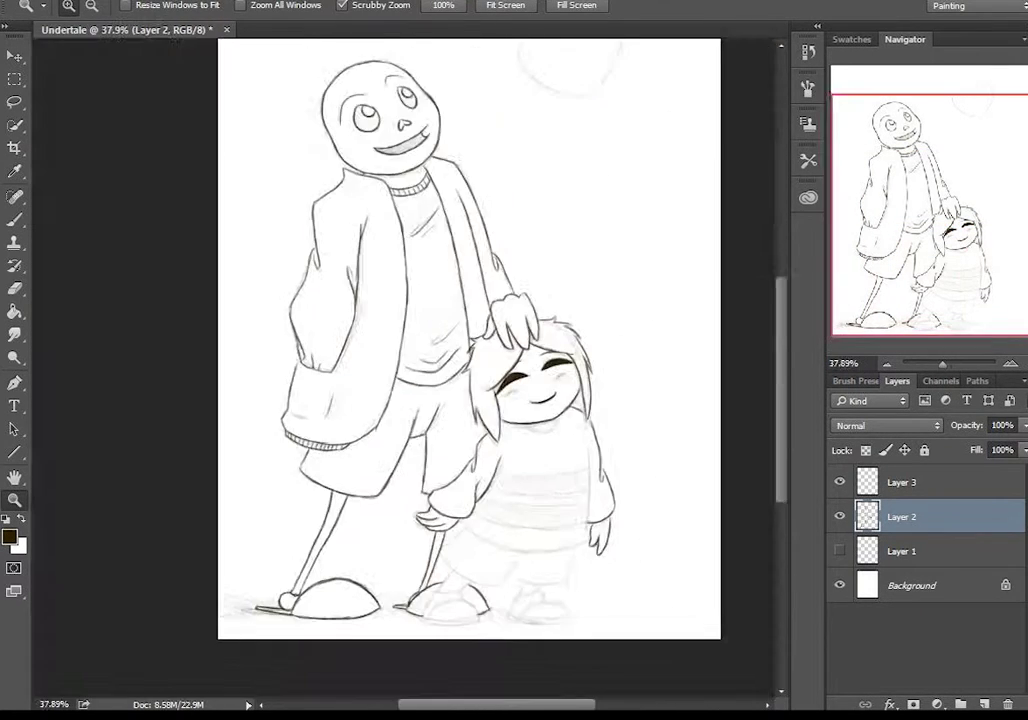
pyautogui.moveTo(330, 390)
pyautogui.mouseDown()
pyautogui.moveTo(305, 385)
pyautogui.moveTo(360, 390)
pyautogui.mouseUp()
pyautogui.moveTo(210, 360)
pyautogui.mouseDown()
pyautogui.moveTo(300, 395)
pyautogui.moveTo(315, 430)
pyautogui.mouseUp()
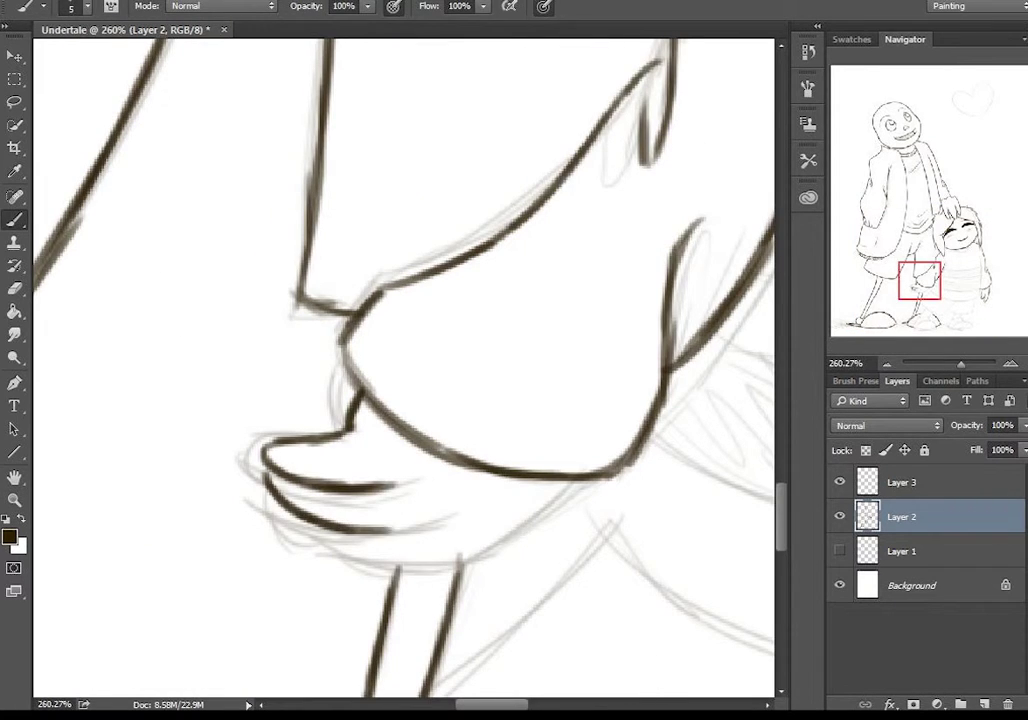
pyautogui.moveTo(230, 415); pyautogui.dragTo(340, 455)
pyautogui.moveTo(400, 420); pyautogui.dragTo(330, 420)
# Step: Ink Frisk's sweater bottom hem, the shorts' leg opening, right side and hem
pyautogui.moveTo(460, 560); pyautogui.dragTo(520, 560)
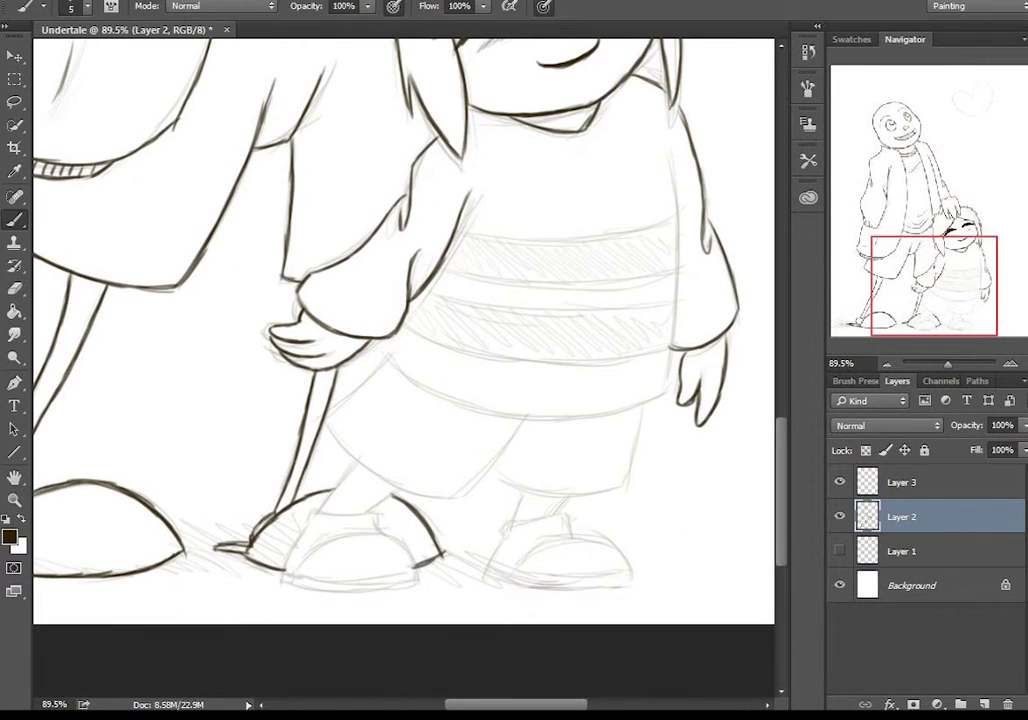
pyautogui.moveTo(388, 352); pyautogui.dragTo(663, 395)
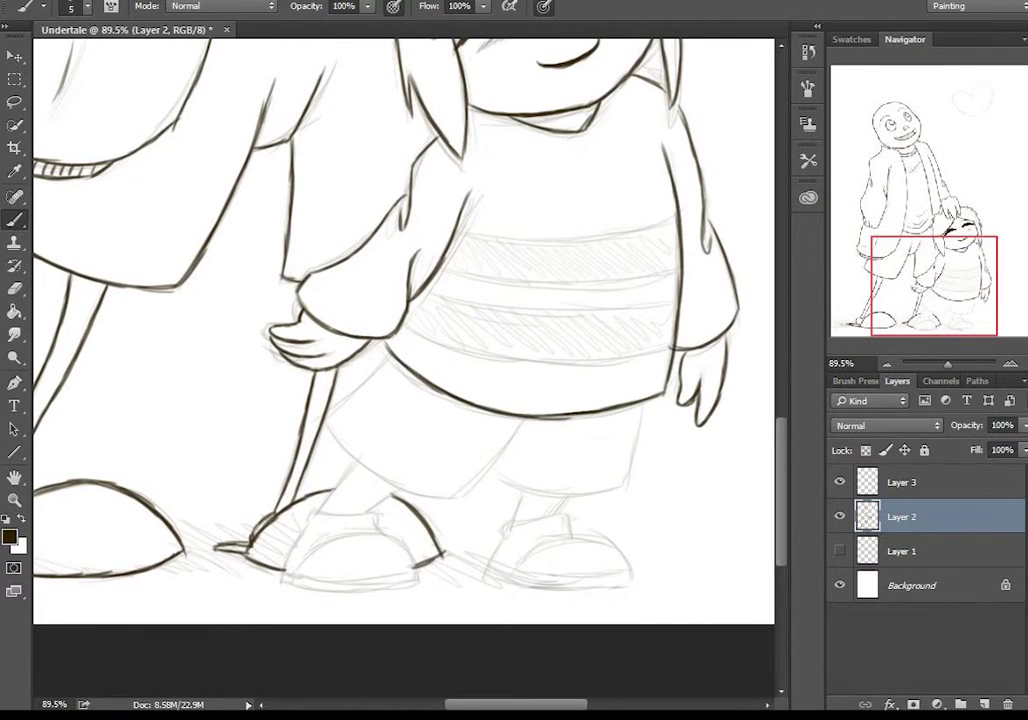
pyautogui.moveTo(333, 425); pyautogui.dragTo(520, 425)
pyautogui.moveTo(632, 413); pyautogui.dragTo(492, 480)
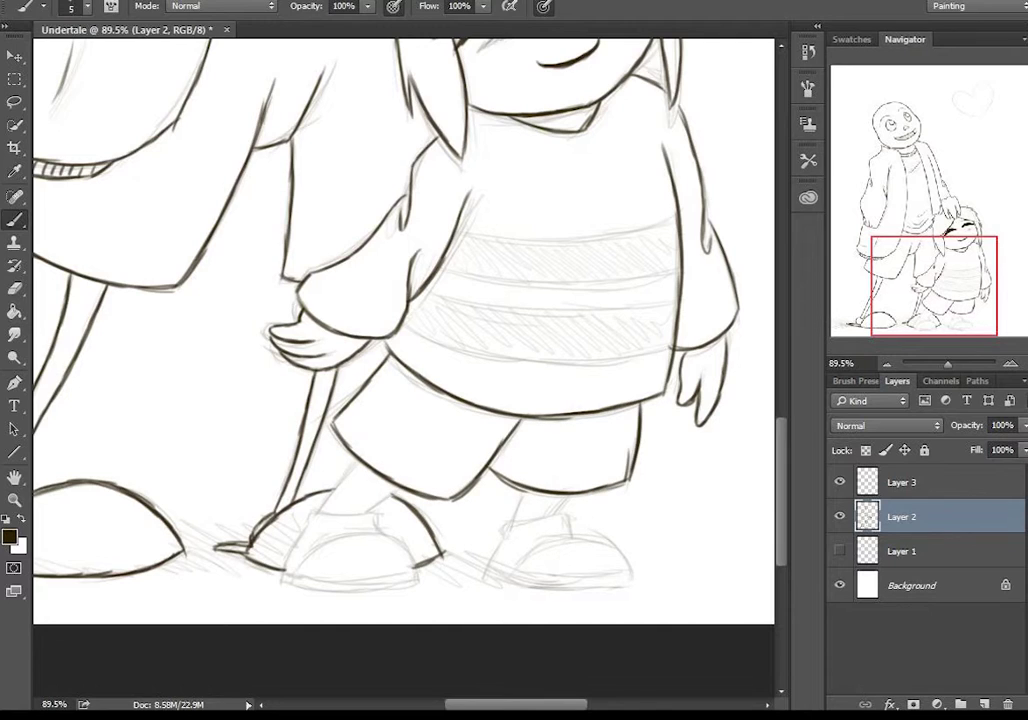
pyautogui.moveTo(645, 405); pyautogui.dragTo(628, 485)
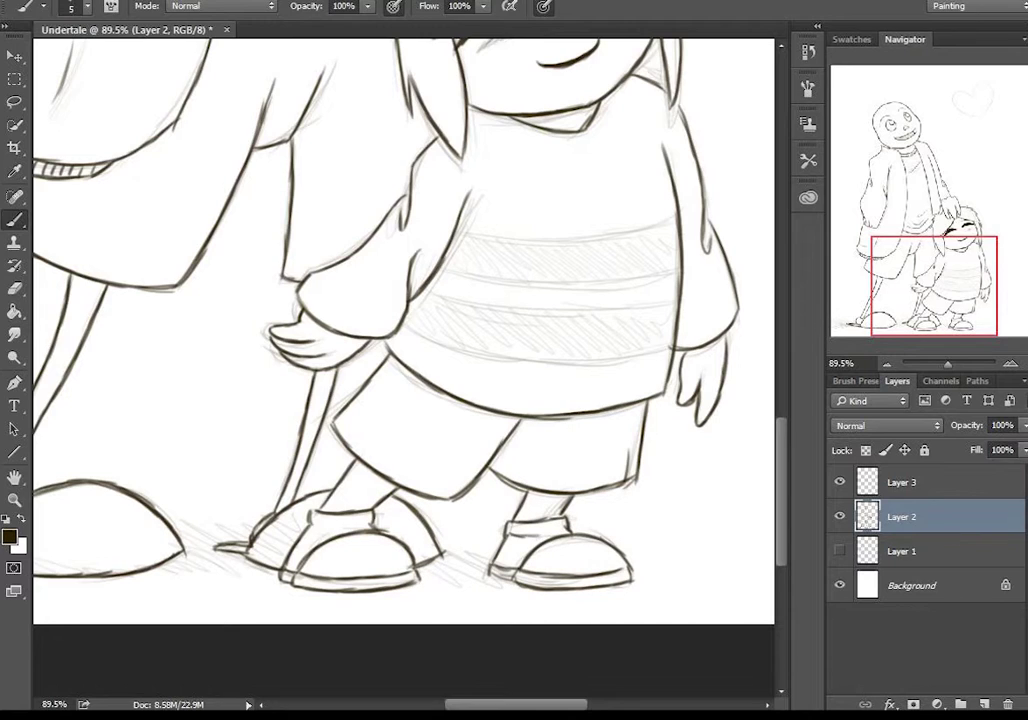
pyautogui.press('z')
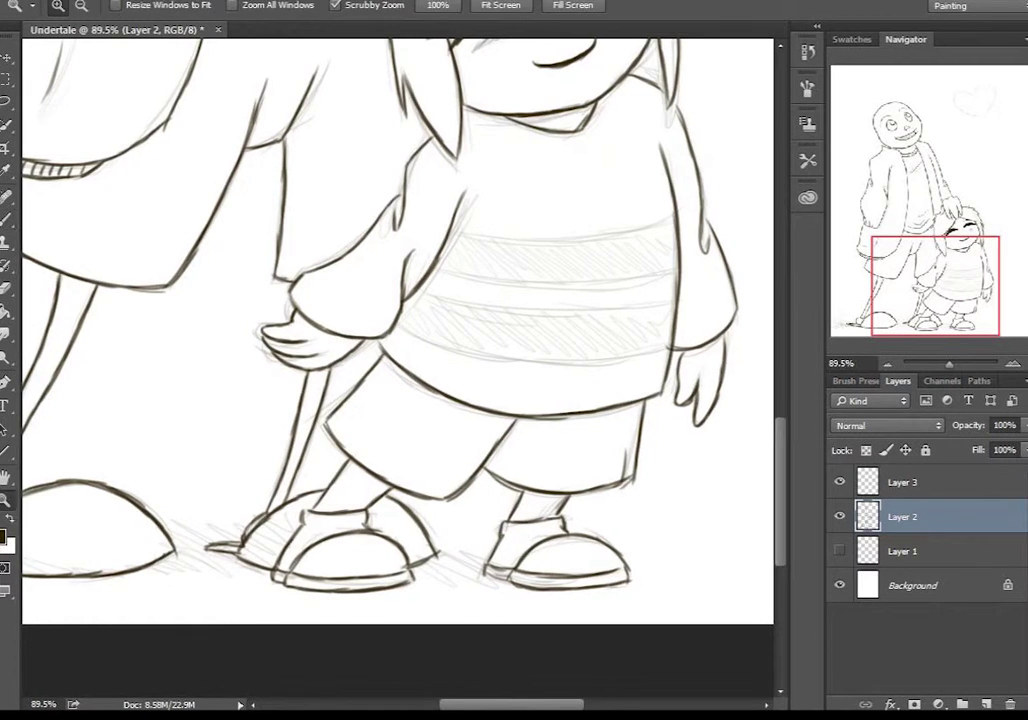
pyautogui.moveTo(300, 580); pyautogui.dragTo(200, 580)
pyautogui.click(14, 477)
# Step: Ink the three dark stripes across Frisk's sweater, then zoom to the heart sketch
pyautogui.press('z')
pyautogui.moveTo(430, 420); pyautogui.dragTo(520, 420)
pyautogui.press('b')
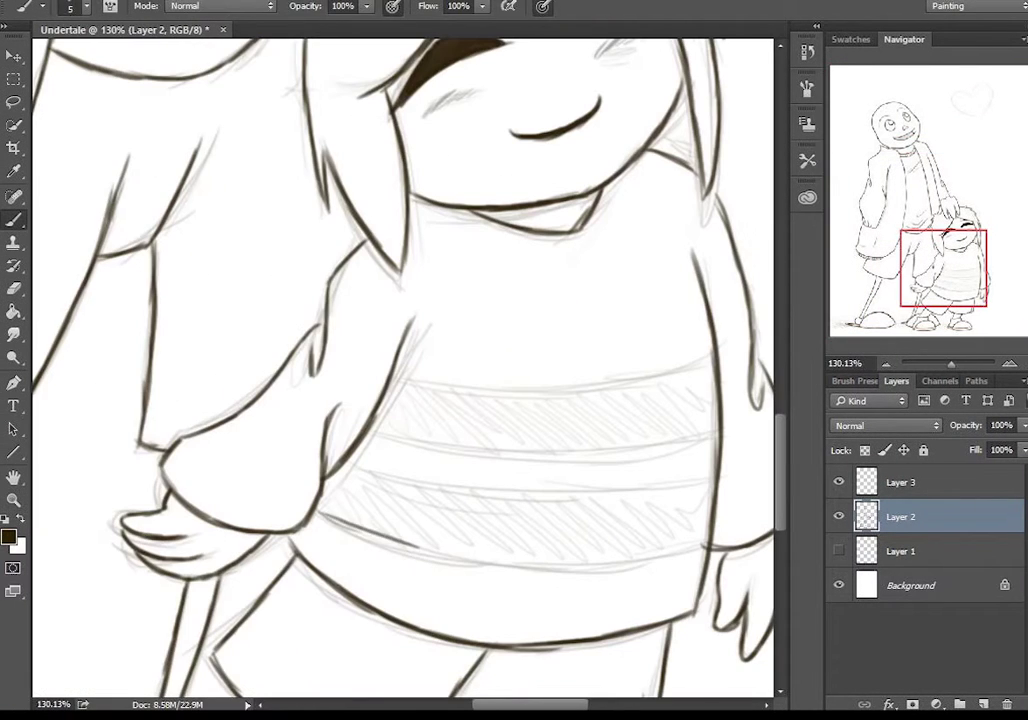
pyautogui.moveTo(391, 450); pyautogui.dragTo(565, 445)
pyautogui.moveTo(360, 392); pyautogui.dragTo(572, 388)
pyautogui.moveTo(338, 360); pyautogui.dragTo(578, 355)
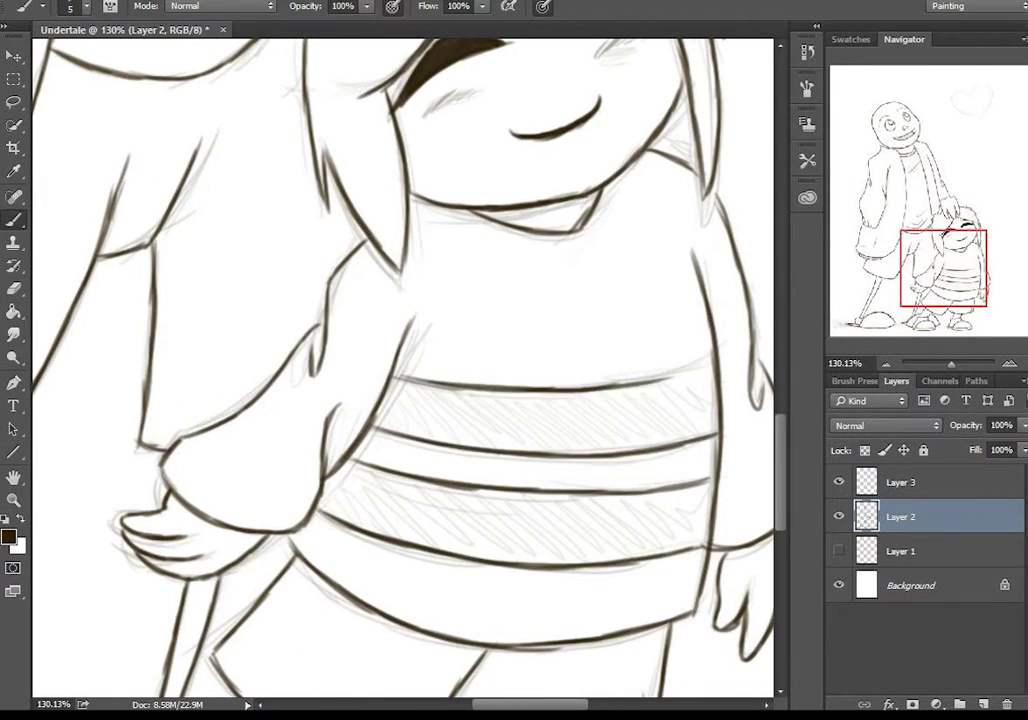
pyautogui.press('z')
pyautogui.moveTo(400, 360); pyautogui.dragTo(300, 360)
pyautogui.moveTo(499, 122); pyautogui.dragTo(590, 122)
# Step: Start the heart's zigzag outline along its left edge and top, erasing the small stray box
pyautogui.press('b')
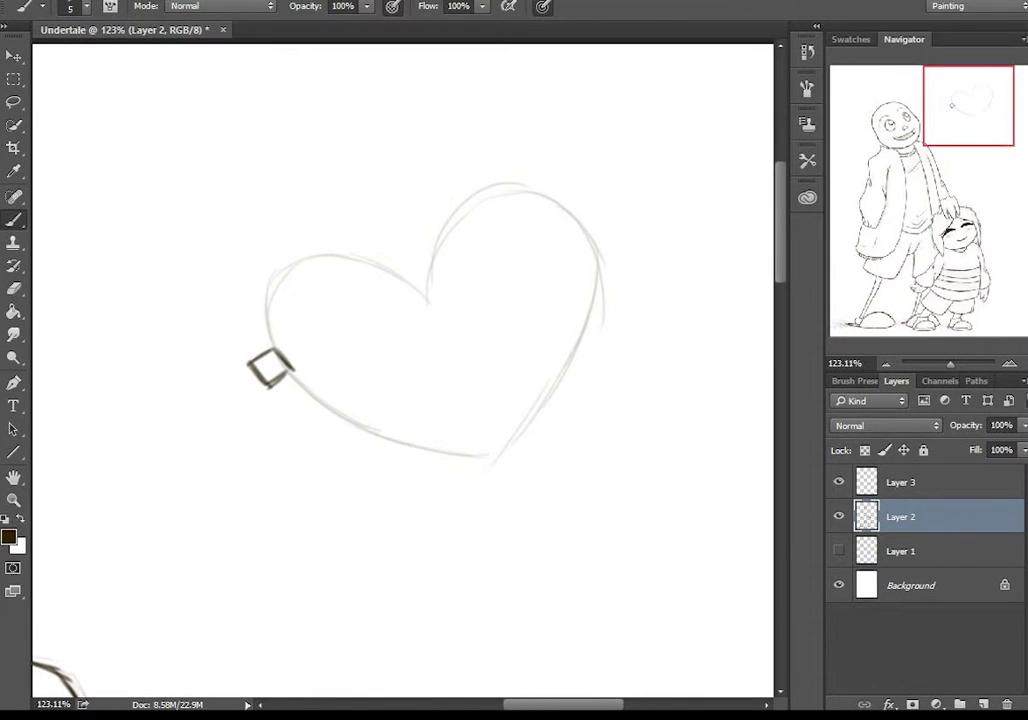
pyautogui.hotkey('ctrl', 'alt', 'z')
pyautogui.hotkey('ctrl', 'alt', 'z')
pyautogui.moveTo(266, 312); pyautogui.dragTo(270, 338)
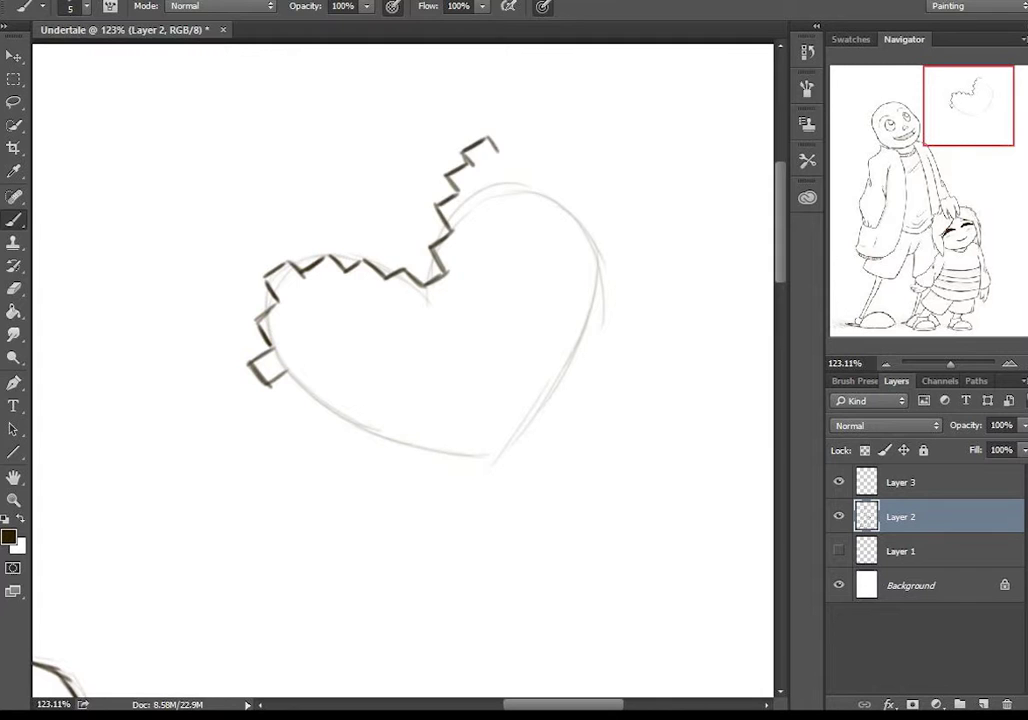
pyautogui.moveTo(497, 150); pyautogui.dragTo(592, 172)
pyautogui.press('e')
pyautogui.moveTo(321, 402); pyautogui.dragTo(255, 335)
# Step: Ink the heart's jagged bottom edge, erase its right-side sketch lines, and zoom out
pyautogui.press('z')
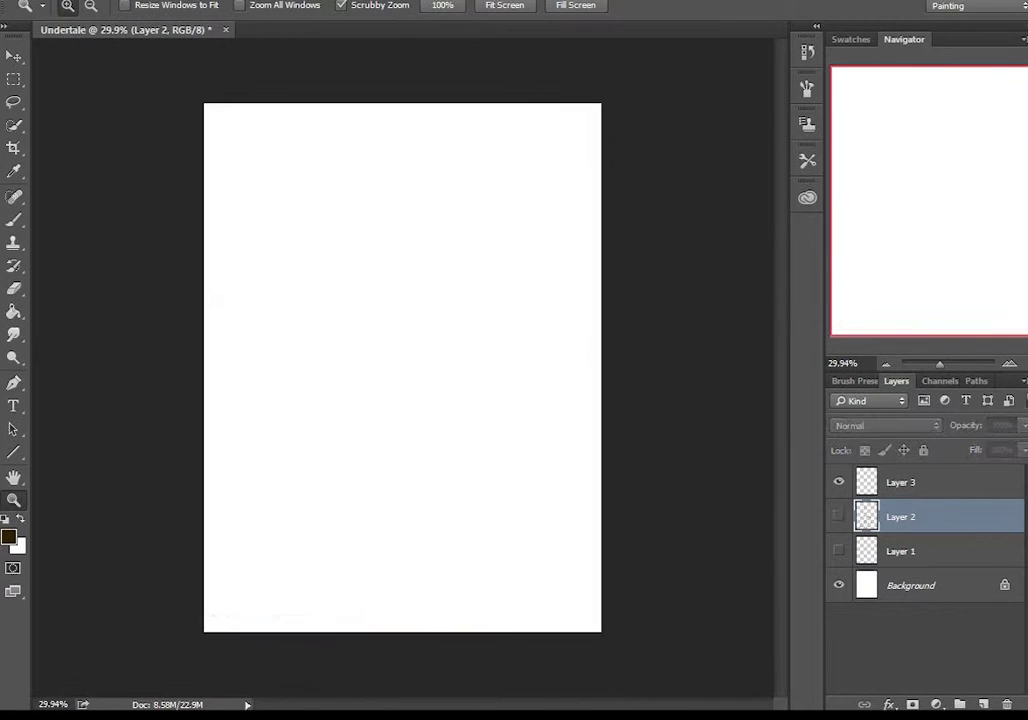
pyautogui.moveTo(525, 143); pyautogui.dragTo(610, 143)
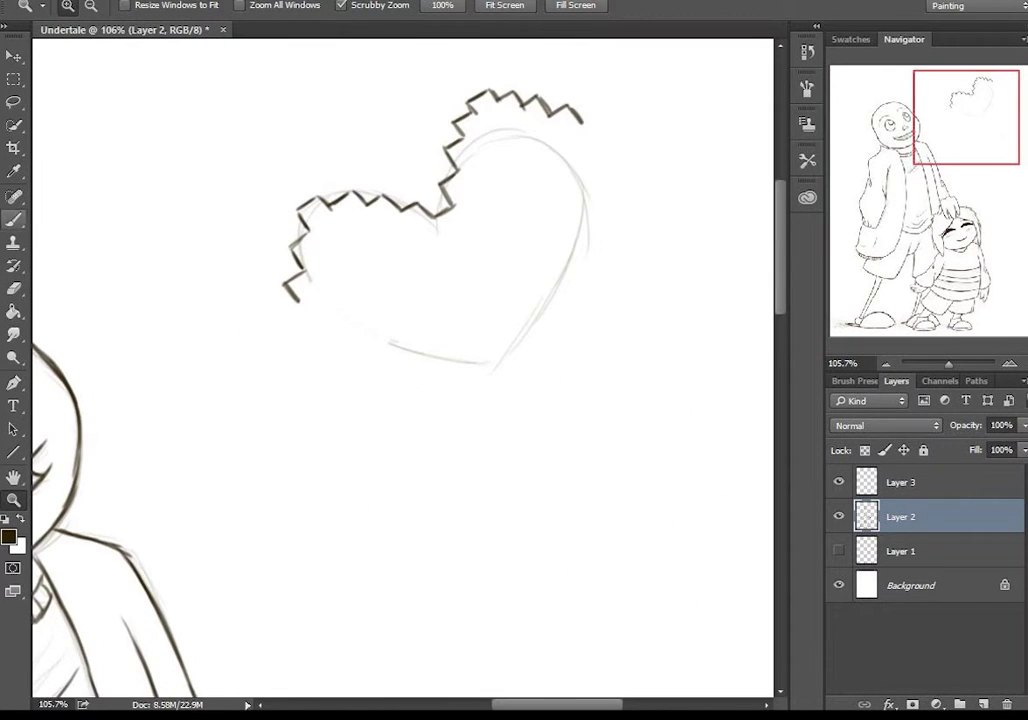
pyautogui.moveTo(285, 283); pyautogui.dragTo(355, 357)
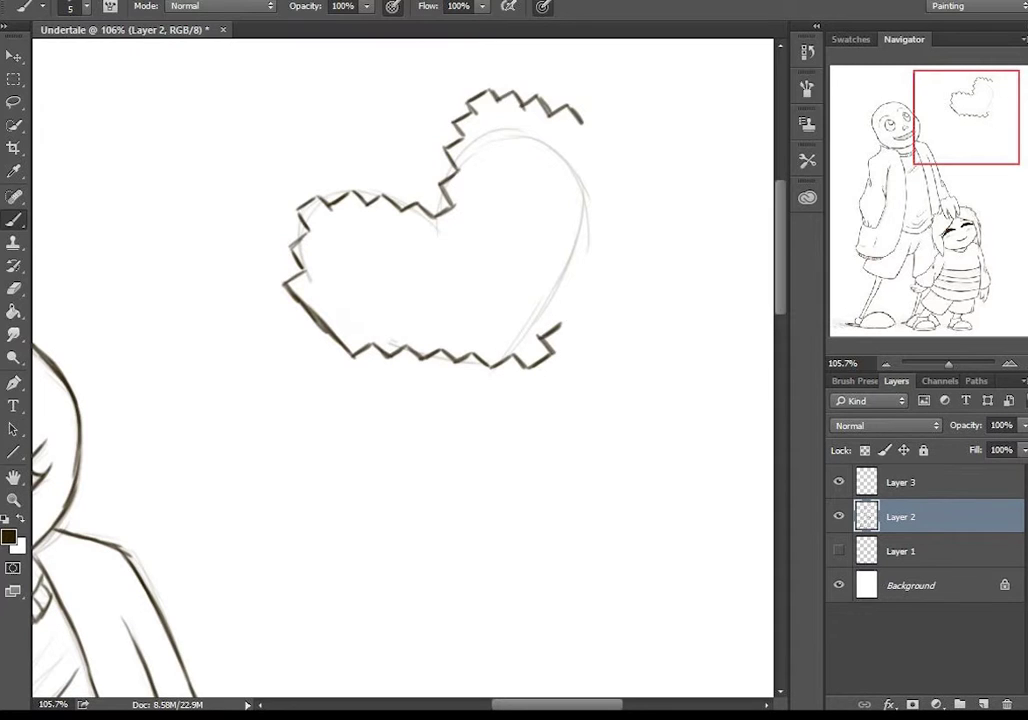
pyautogui.press('e')
pyautogui.moveTo(545, 345); pyautogui.dragTo(590, 195)
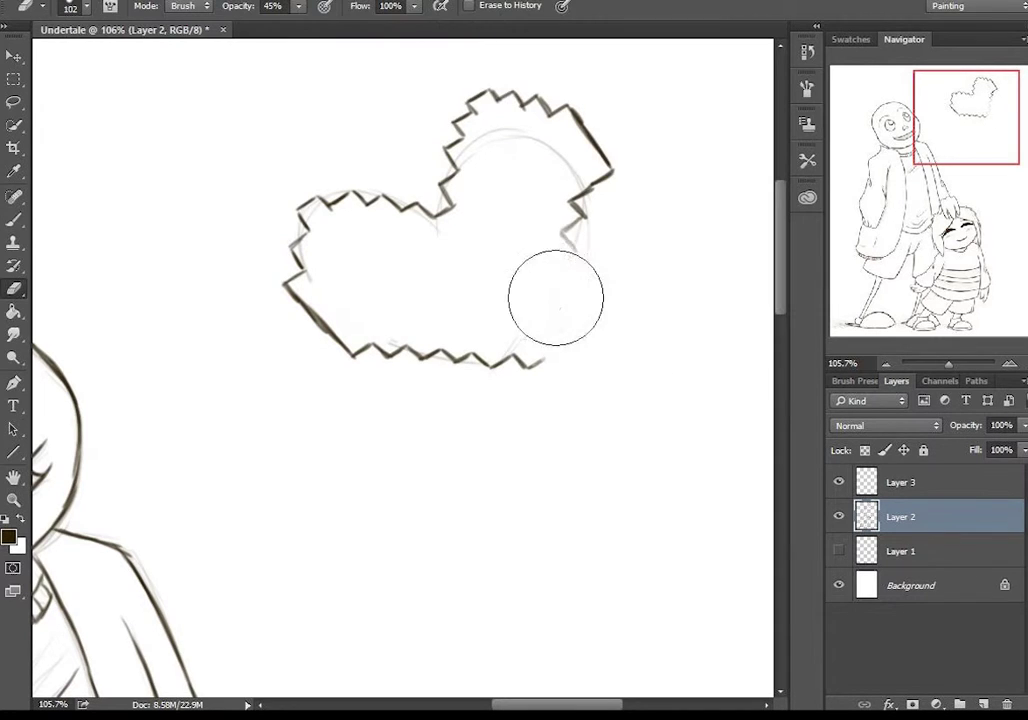
pyautogui.press('b')
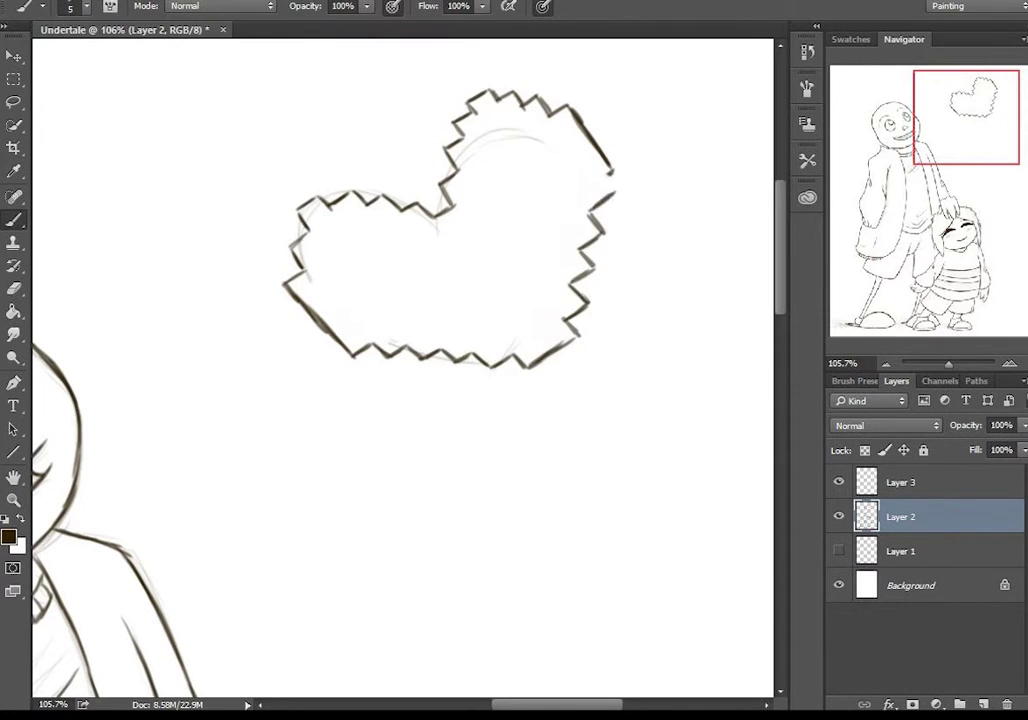
pyautogui.moveTo(508, 115); pyautogui.dragTo(430, 115)
pyautogui.moveTo(366, 371); pyautogui.dragTo(374, 371)
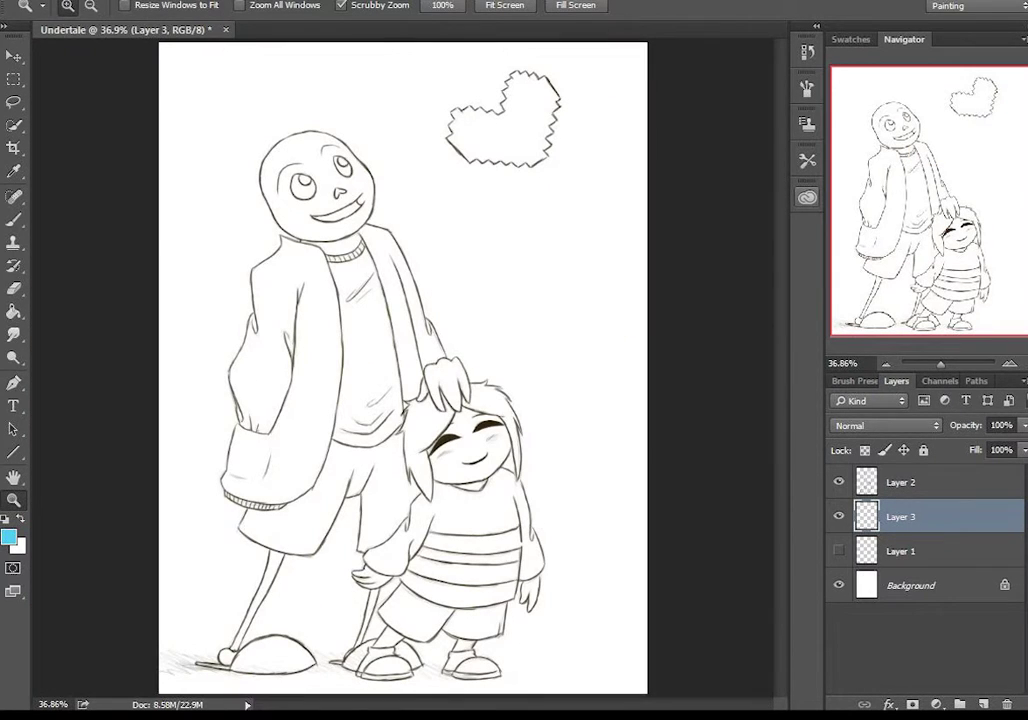
# Step: Pick a teal-blue foreground colour for Sans's jacket
pyautogui.click(8, 538)
pyautogui.click(679, 218)
pyautogui.click(895, 138)
# Step: Check the Sans reference image download (1).jpg, close it, and return to the Brush options
pyautogui.hotkey('ctrl', 'o')
pyautogui.press('Return')
pyautogui.hotkey('ctrl', 'a')
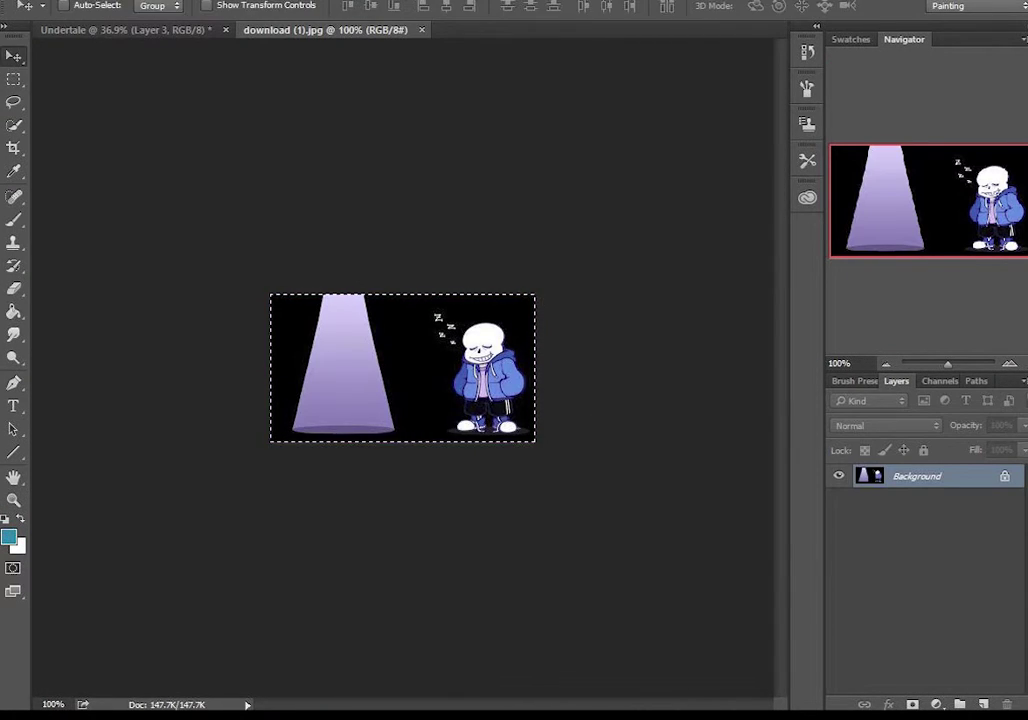
pyautogui.hotkey('ctrl', 'w')
pyautogui.press('b')
pyautogui.click(70, 6)
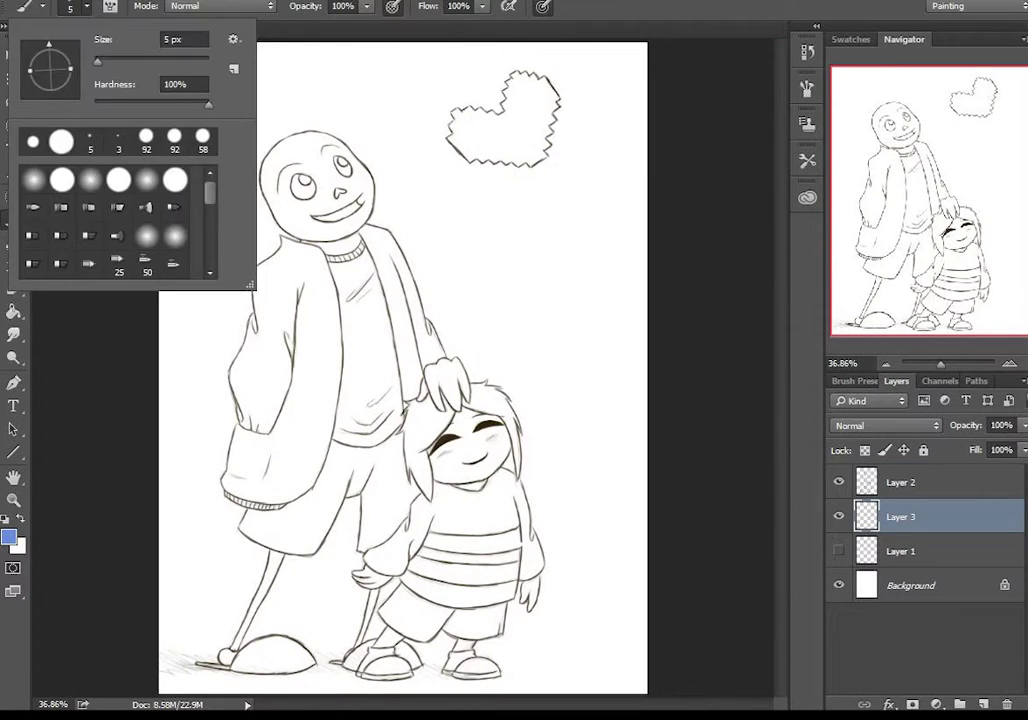
# Step: Fill Sans's left sleeve and shoulder with the jacket blue
pyautogui.press('Return')
pyautogui.moveTo(305, 245)
pyautogui.mouseDown()
pyautogui.moveTo(300, 395)
pyautogui.moveTo(250, 380)
pyautogui.mouseUp()
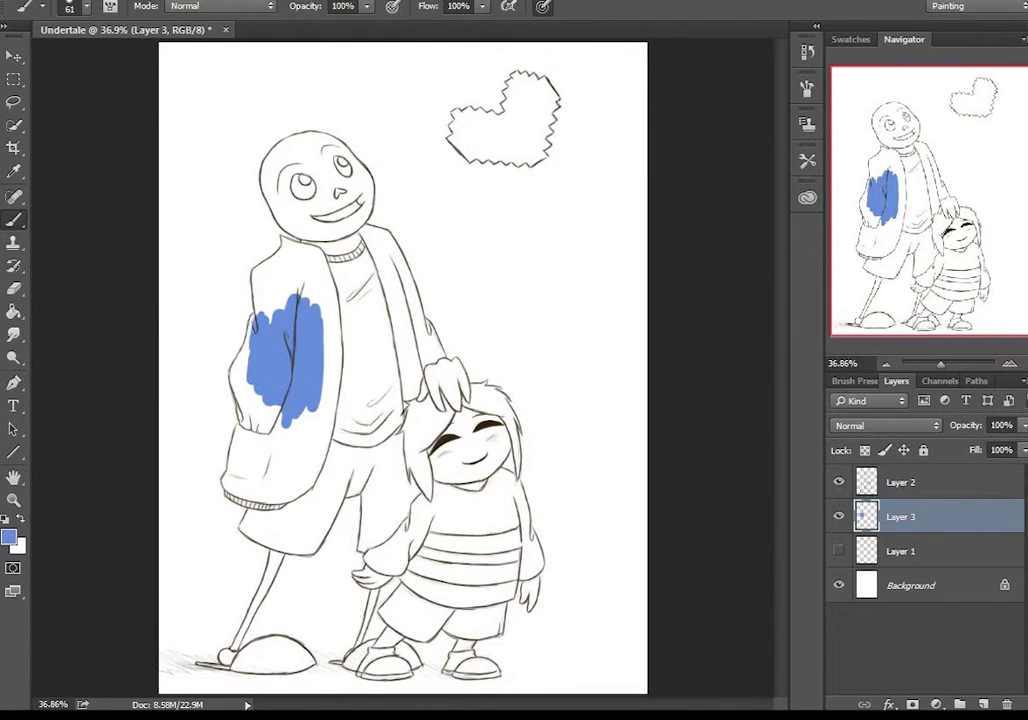
pyautogui.scroll(2, 280, 320)
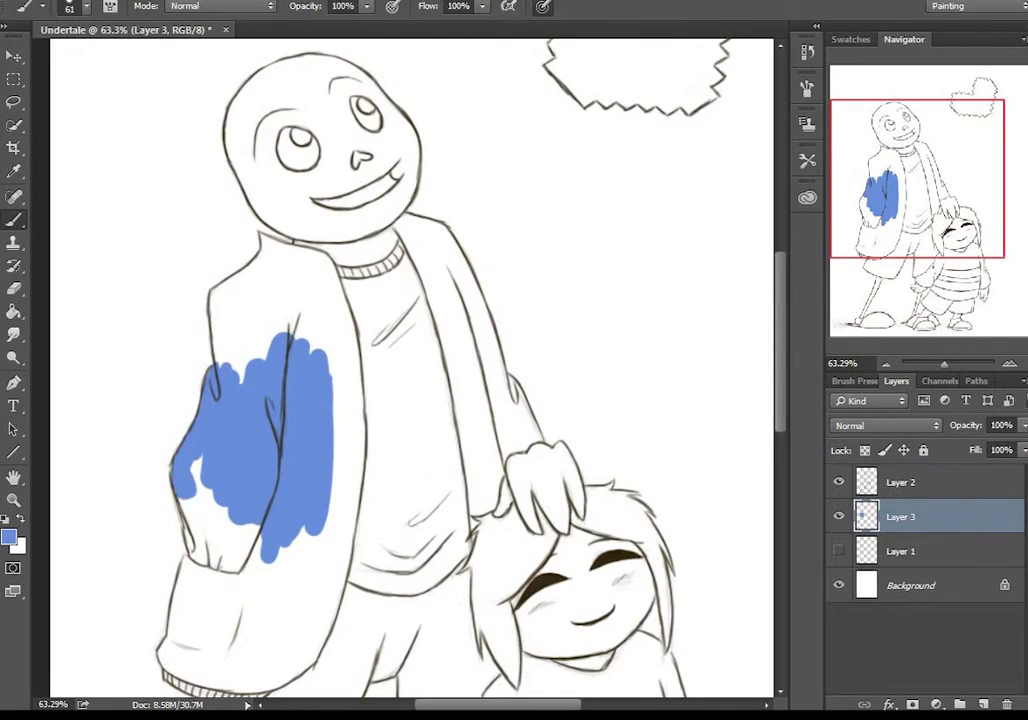
pyautogui.moveTo(205, 440)
pyautogui.mouseDown()
pyautogui.moveTo(192, 555)
pyautogui.moveTo(270, 588)
pyautogui.mouseUp()
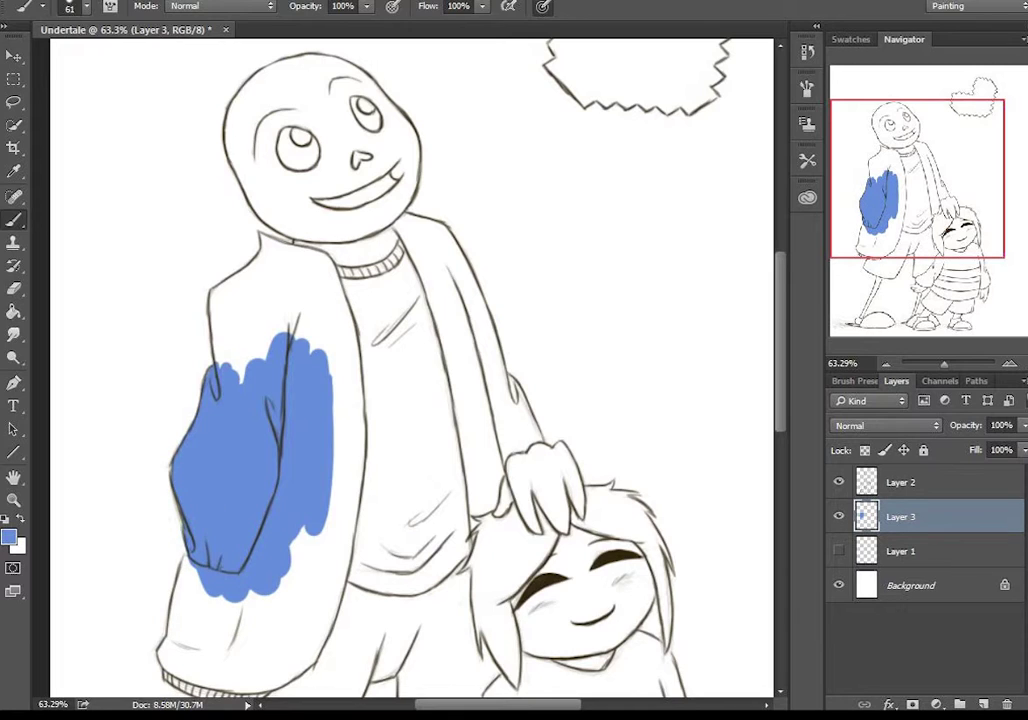
pyautogui.moveTo(215, 440)
pyautogui.mouseDown()
pyautogui.moveTo(213, 295)
pyautogui.moveTo(300, 250)
pyautogui.mouseUp()
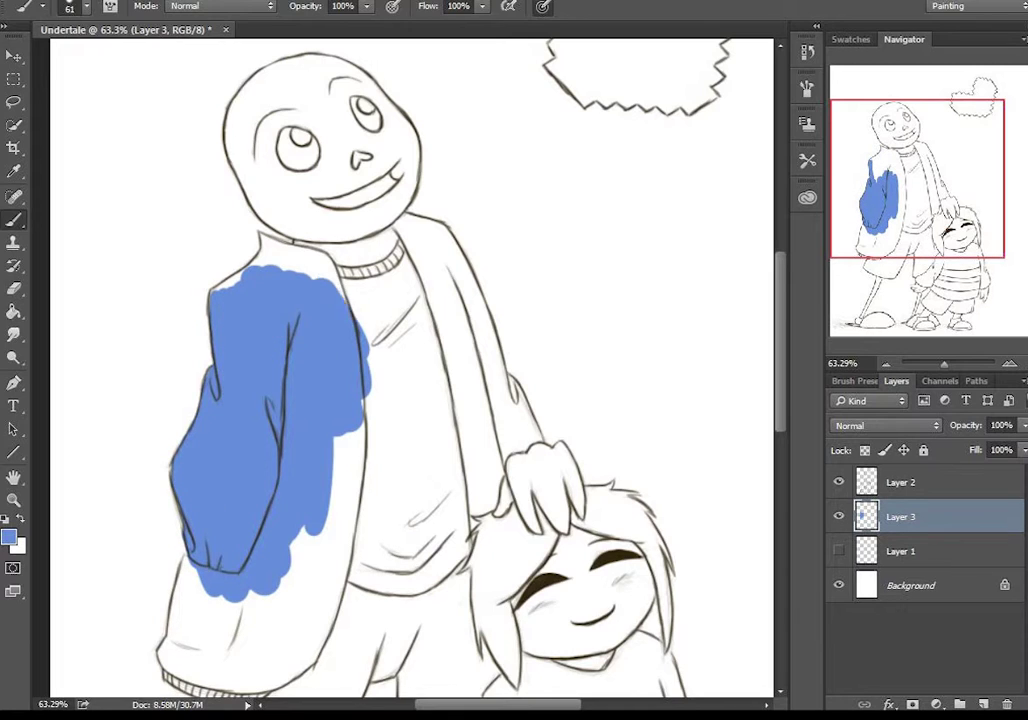
pyautogui.moveTo(225, 215); pyautogui.dragTo(268, 205)
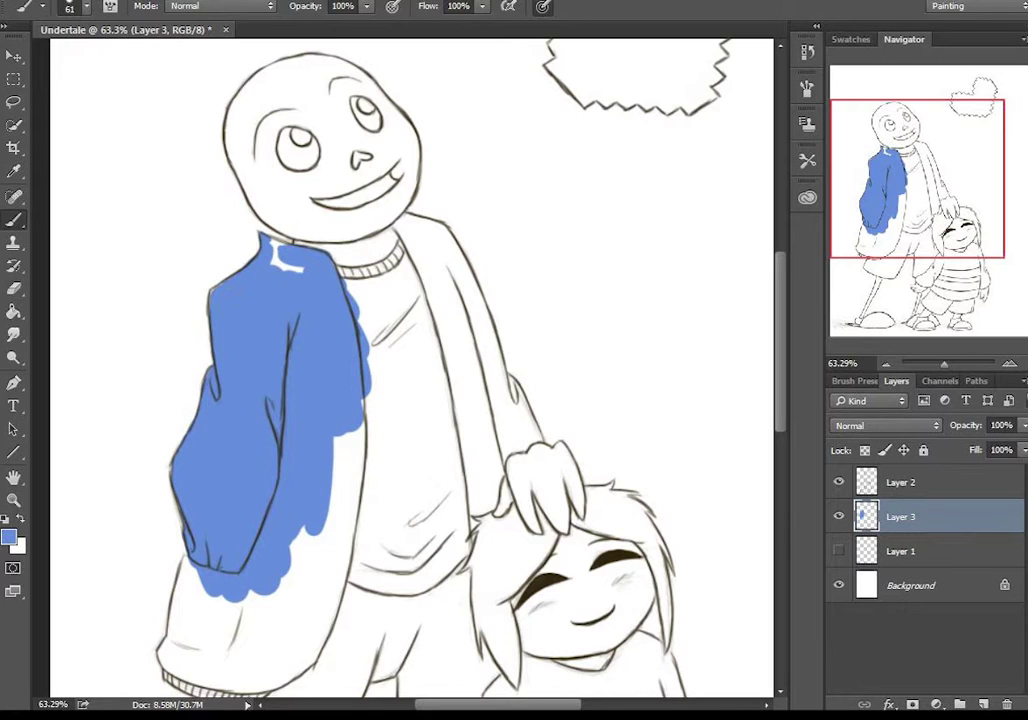
pyautogui.moveTo(355, 420); pyautogui.dragTo(250, 630)
pyautogui.moveTo(190, 600); pyautogui.dragTo(300, 645)
# Step: Fill Sans's right sleeve and shoulder with the jacket blue
pyautogui.moveTo(180, 650); pyautogui.dragTo(330, 670)
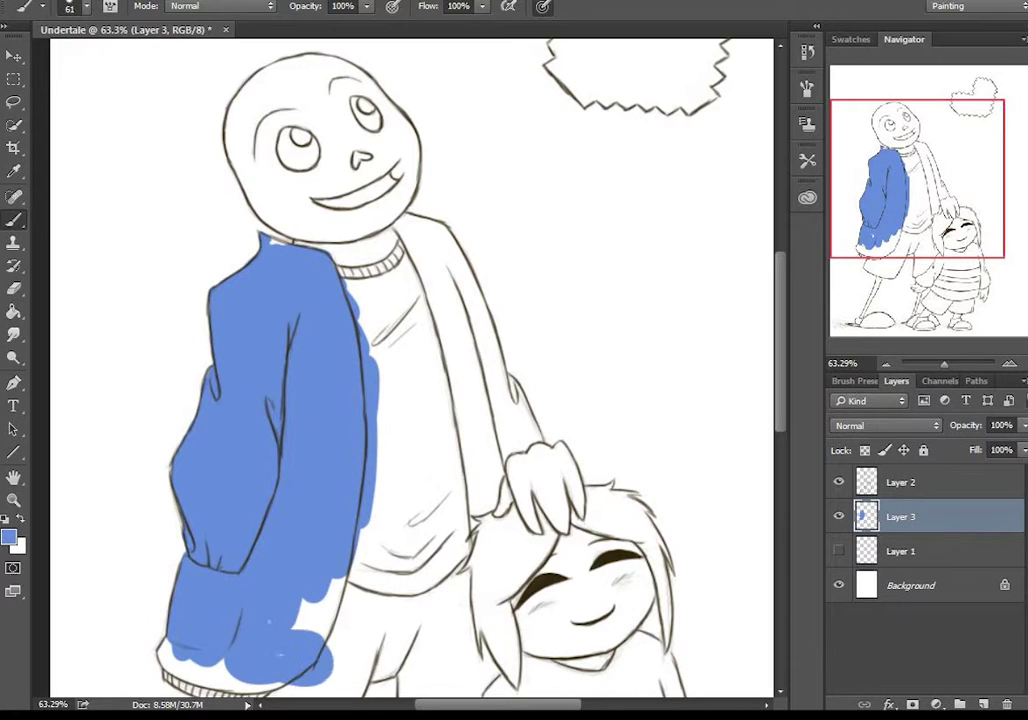
pyautogui.moveTo(440, 280); pyautogui.dragTo(495, 520)
pyautogui.moveTo(398, 235); pyautogui.dragTo(440, 370)
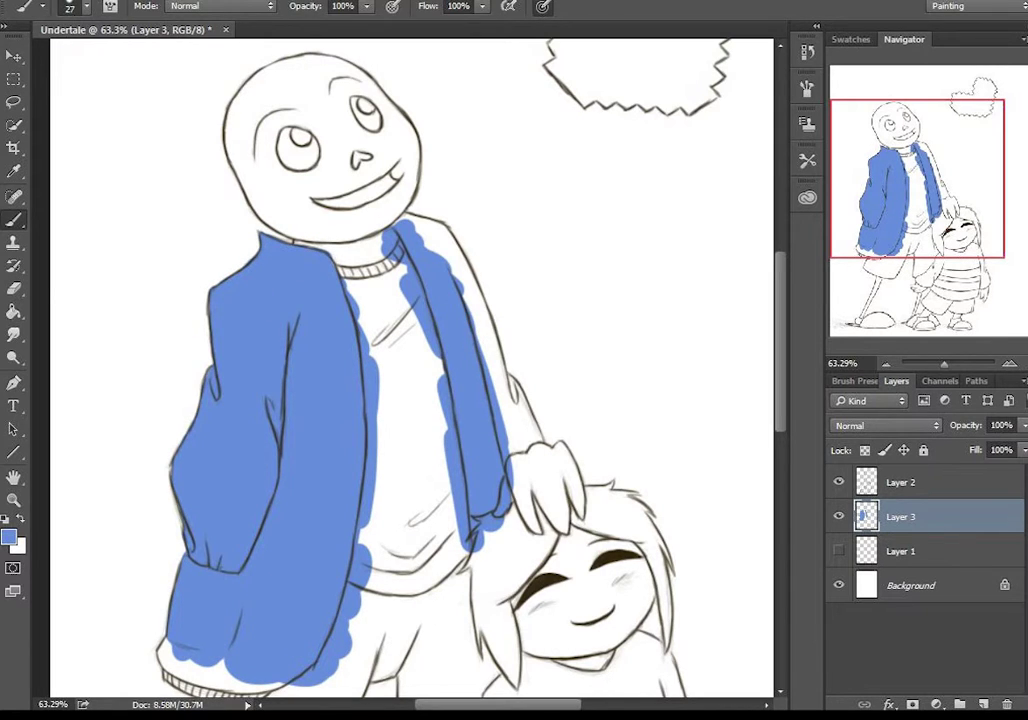
pyautogui.moveTo(535, 455); pyautogui.dragTo(400, 222)
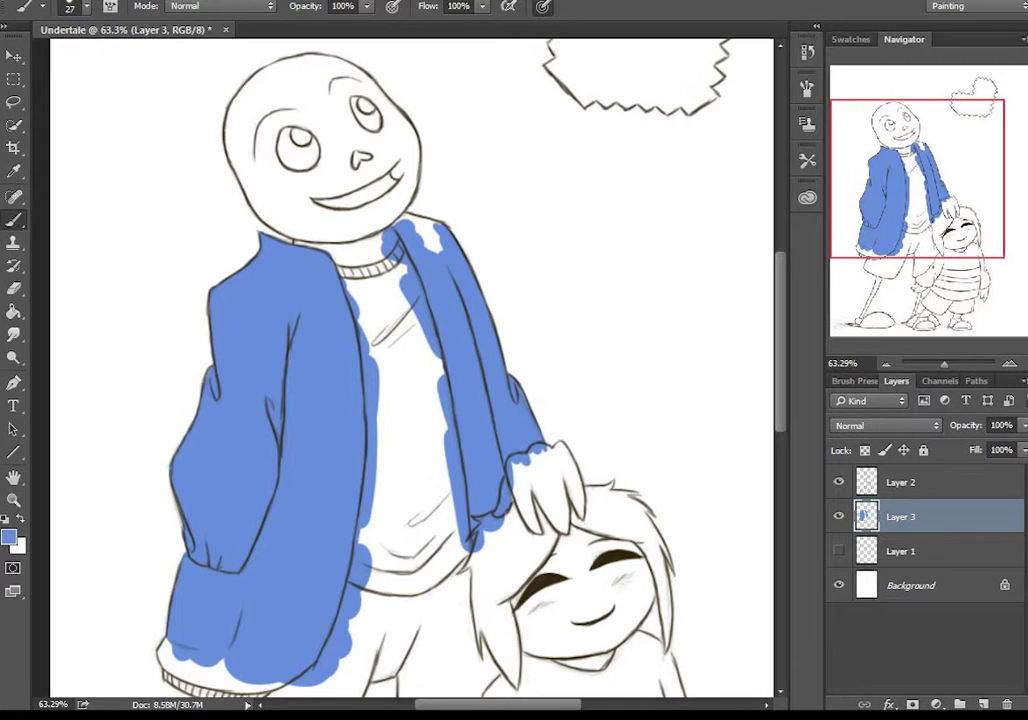
pyautogui.scroll(-5, 410, 370)
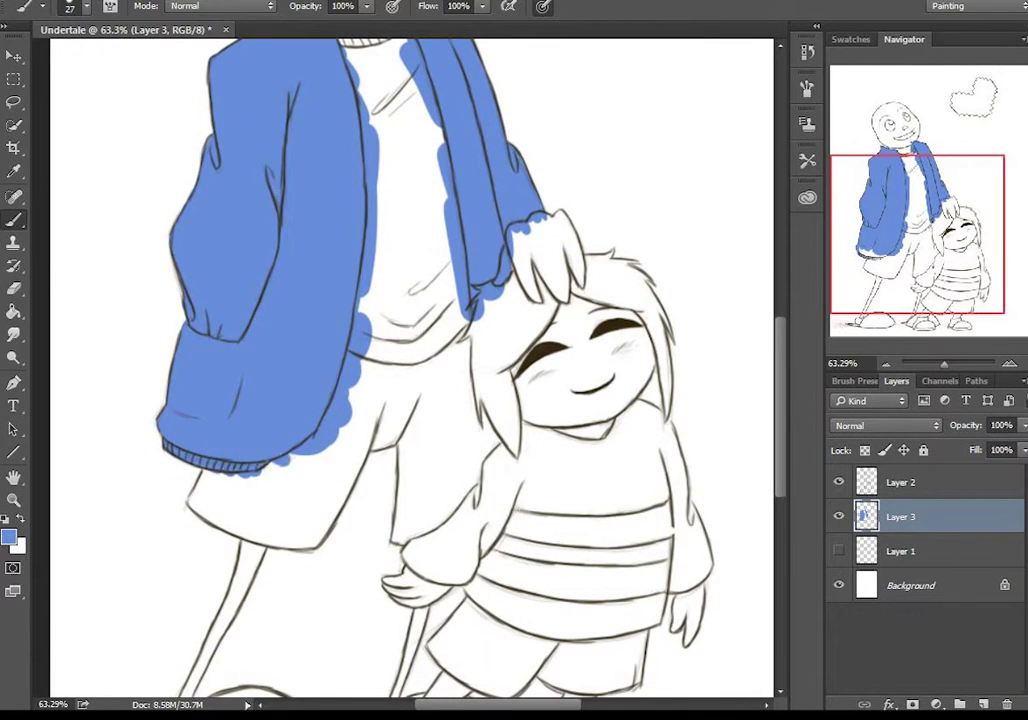
pyautogui.scroll(3, 410, 370)
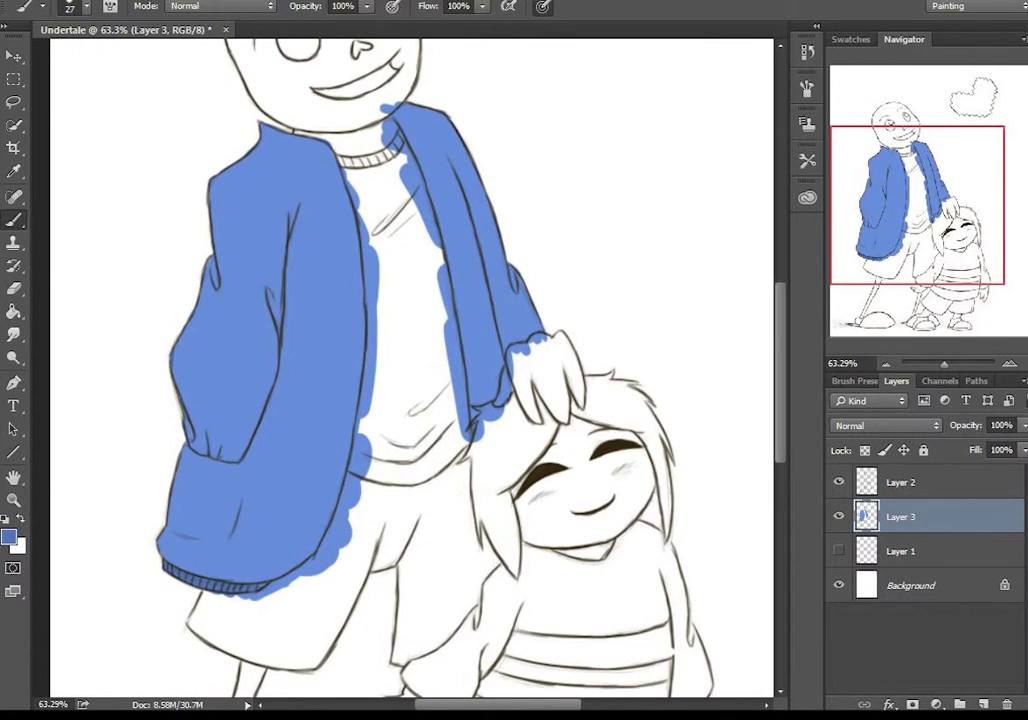
# Step: Choose a darker blue for the collar and cuff ribbing
pyautogui.click(9, 538)
pyautogui.press('Return')
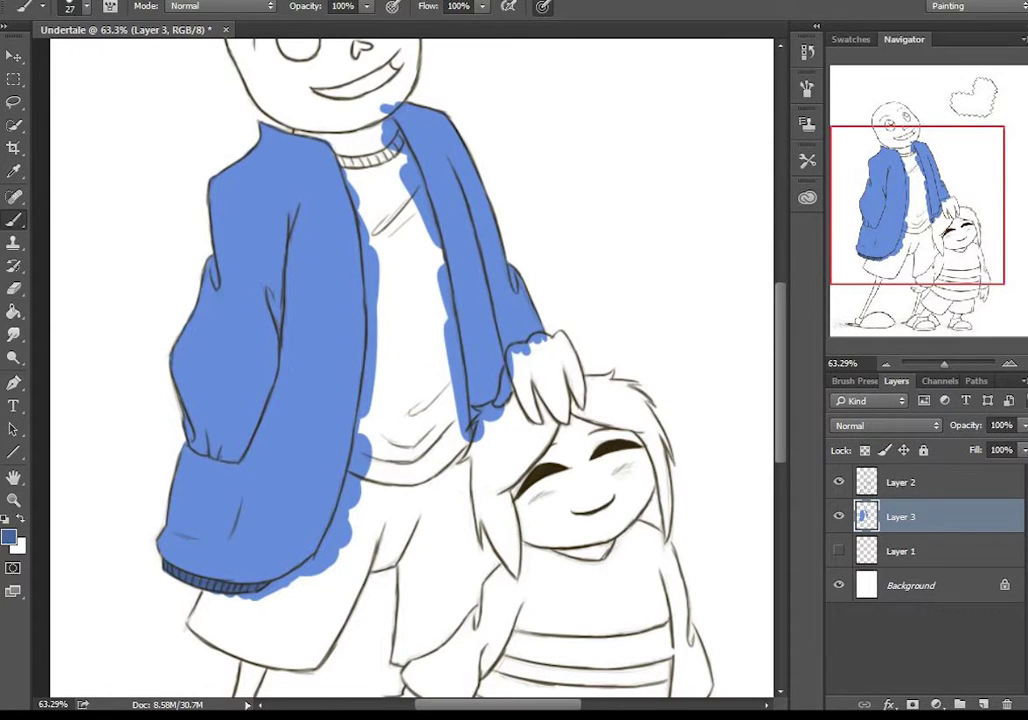
pyautogui.scroll(2, 410, 370)
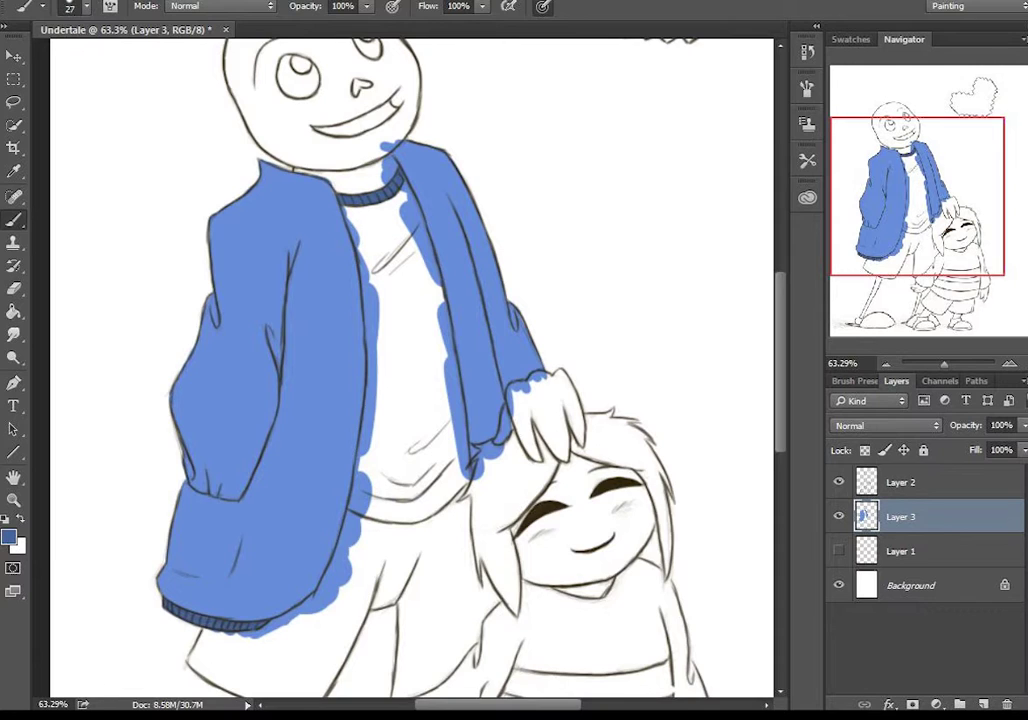
pyautogui.scroll(1, 410, 370)
# Step: On the line-art layer, ink the top edge of the left hood
pyautogui.hotkey('alt', ']')
pyautogui.press('e')
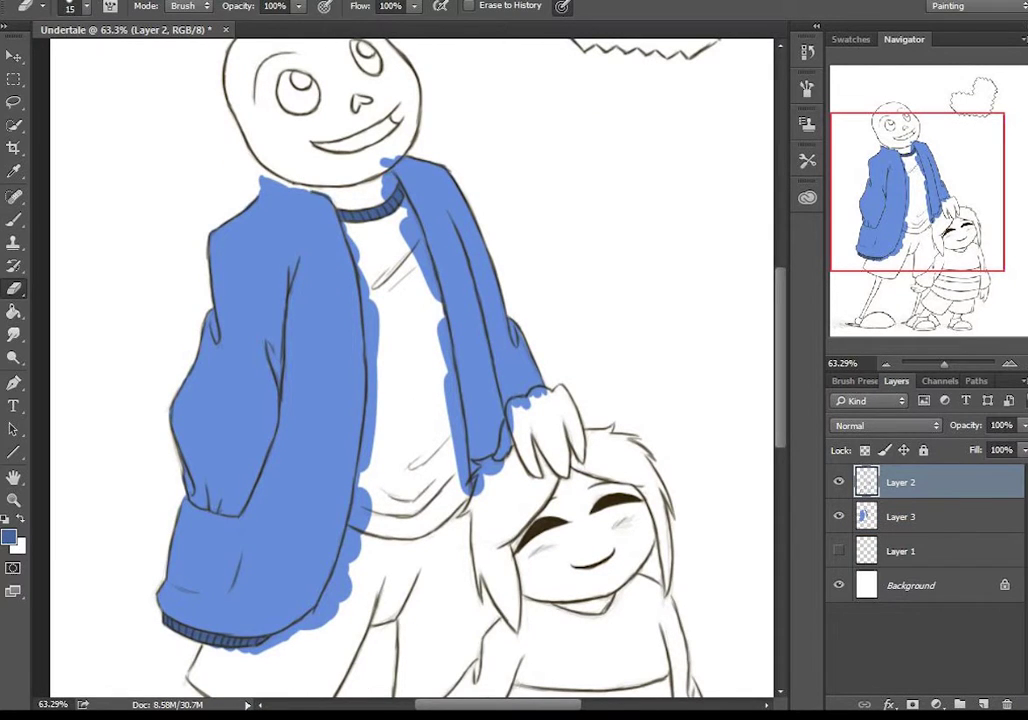
pyautogui.press('b')
pyautogui.moveTo(250, 300); pyautogui.dragTo(340, 300)
pyautogui.moveTo(147, 470); pyautogui.dragTo(60, 470)
pyautogui.press('b')
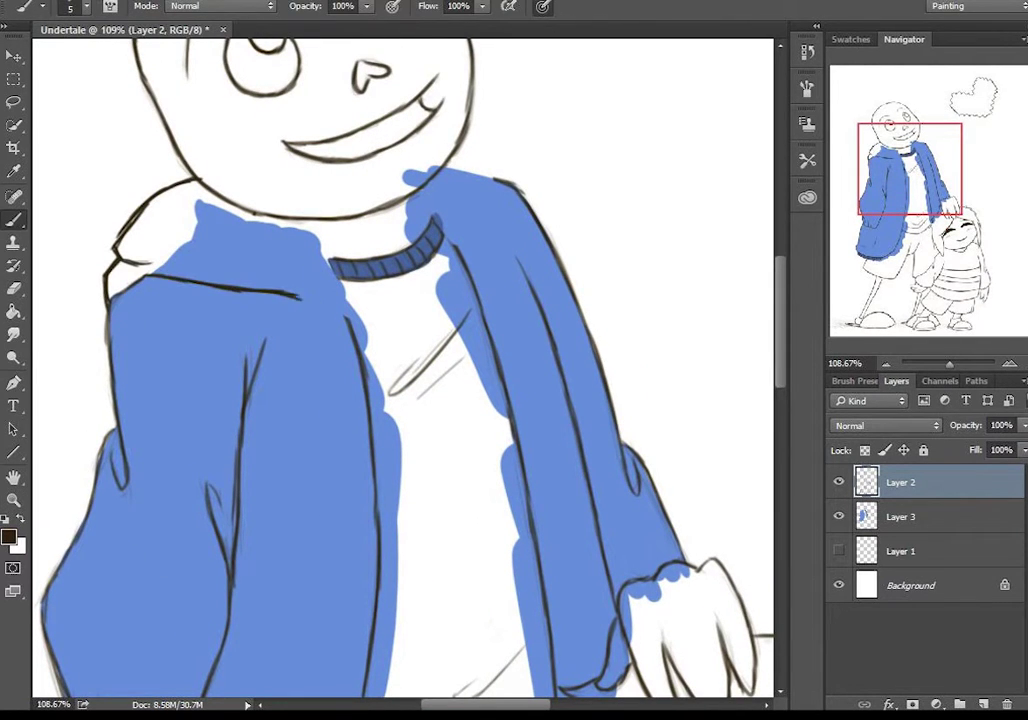
pyautogui.moveTo(200, 181); pyautogui.dragTo(318, 234)
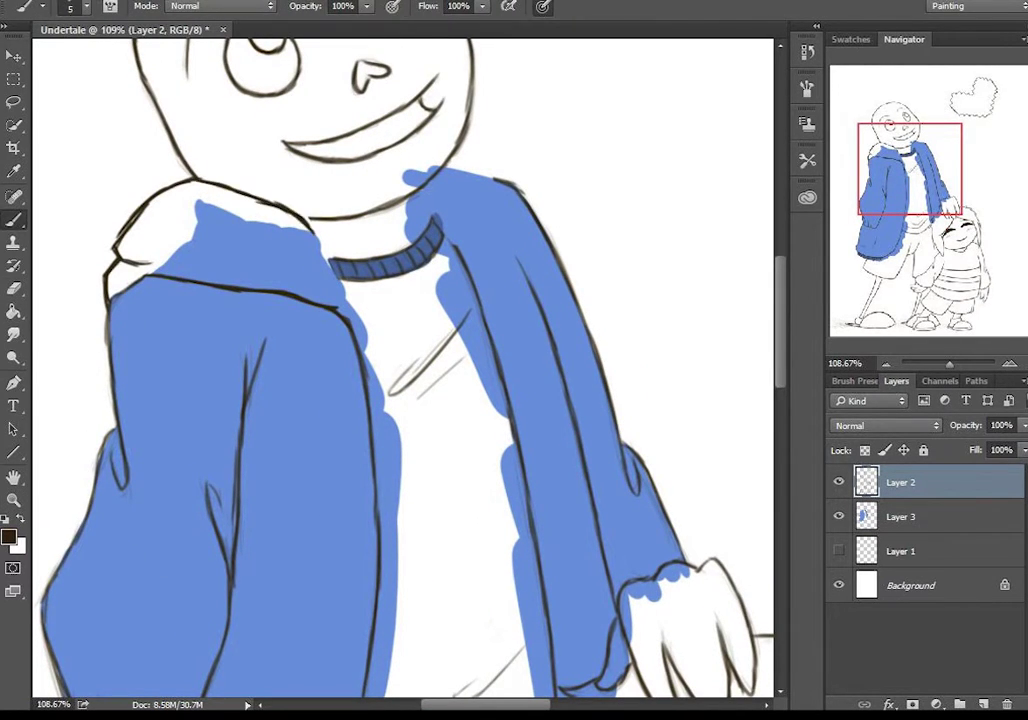
pyautogui.scroll(2, 404, 367)
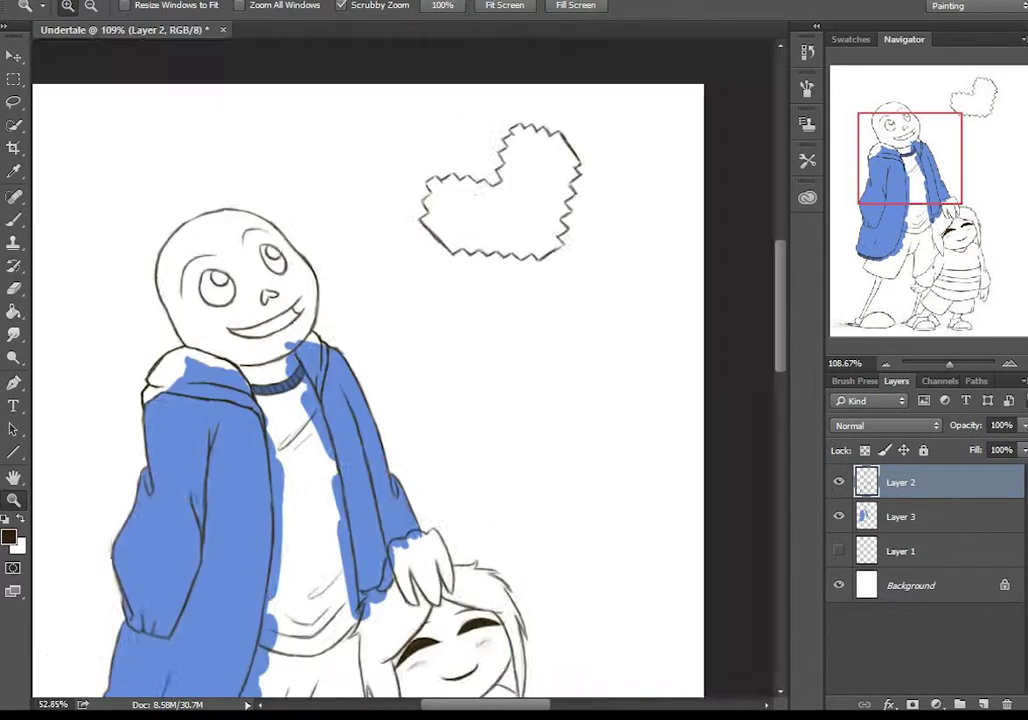
pyautogui.moveTo(400, 370); pyautogui.dragTo(430, 370)
pyautogui.hotkey('alt', '[')
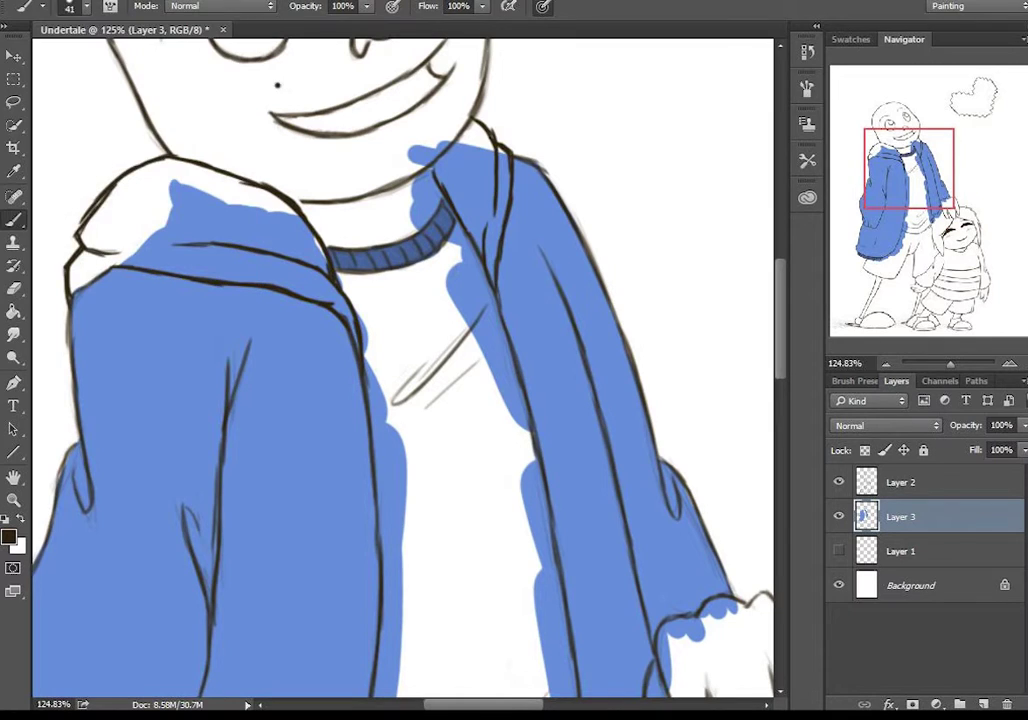
# Step: Shade Sans's hood and right collar with darker blue, redoing one stroke
pyautogui.press('i')
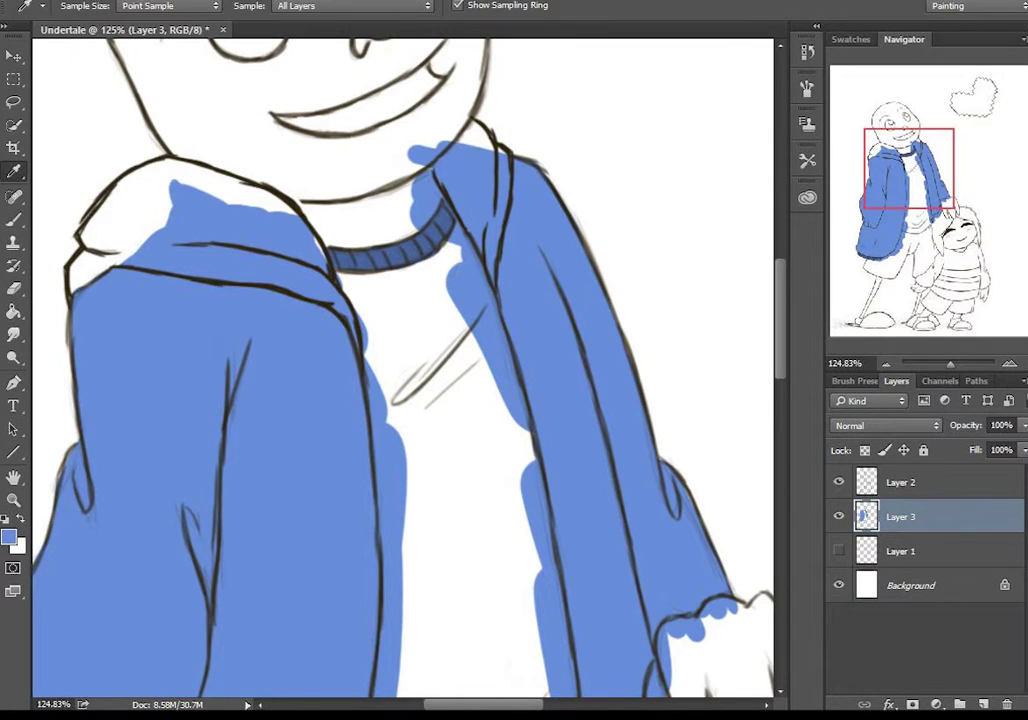
pyautogui.moveTo(85, 228)
pyautogui.mouseDown()
pyautogui.moveTo(100, 240)
pyautogui.moveTo(85, 268)
pyautogui.mouseUp()
pyautogui.moveTo(80, 220)
pyautogui.mouseDown()
pyautogui.moveTo(110, 185)
pyautogui.moveTo(240, 200)
pyautogui.moveTo(130, 140)
pyautogui.moveTo(80, 190)
pyautogui.moveTo(190, 180)
pyautogui.mouseUp()
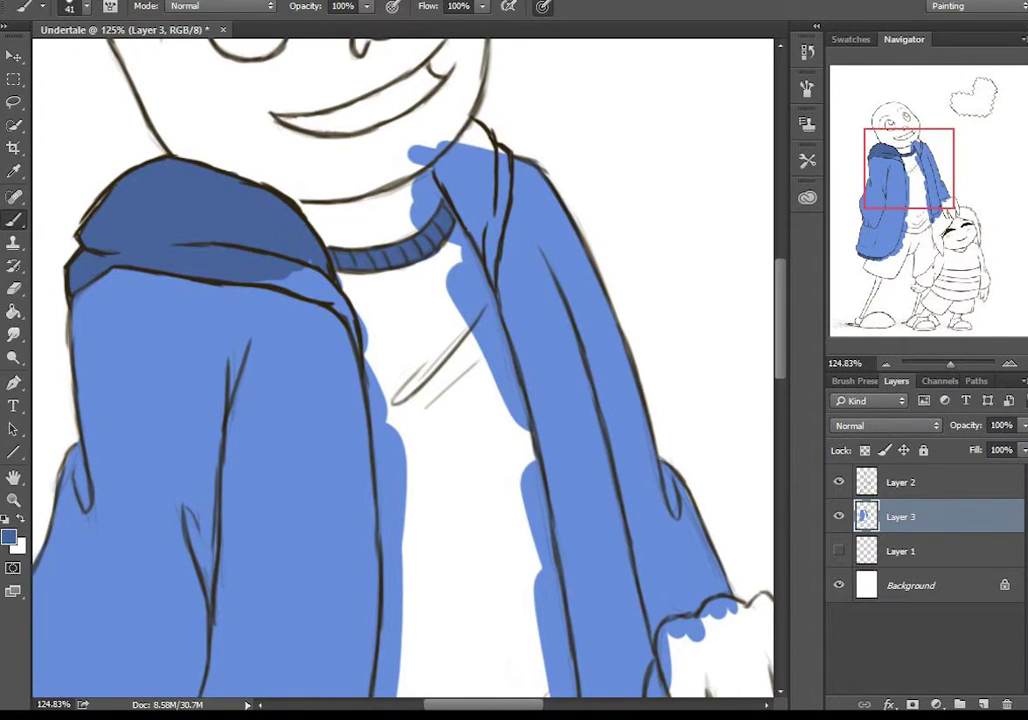
pyautogui.moveTo(205, 225); pyautogui.dragTo(285, 275)
pyautogui.hotkey('ctrl', 'alt', 'z')
pyautogui.hotkey('ctrl', 'alt', 'z')
pyautogui.moveTo(205, 225); pyautogui.dragTo(280, 290)
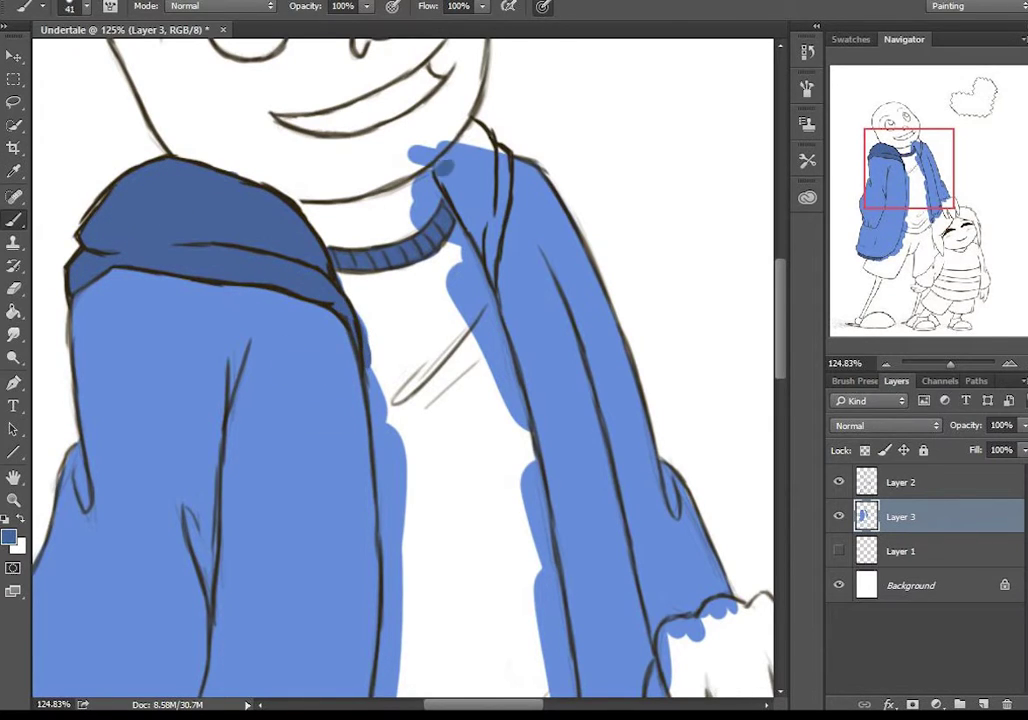
pyautogui.moveTo(440, 140)
pyautogui.mouseDown()
pyautogui.moveTo(485, 165)
pyautogui.moveTo(485, 295)
pyautogui.moveTo(470, 230)
pyautogui.mouseUp()
pyautogui.scroll(-1, 480, 350)
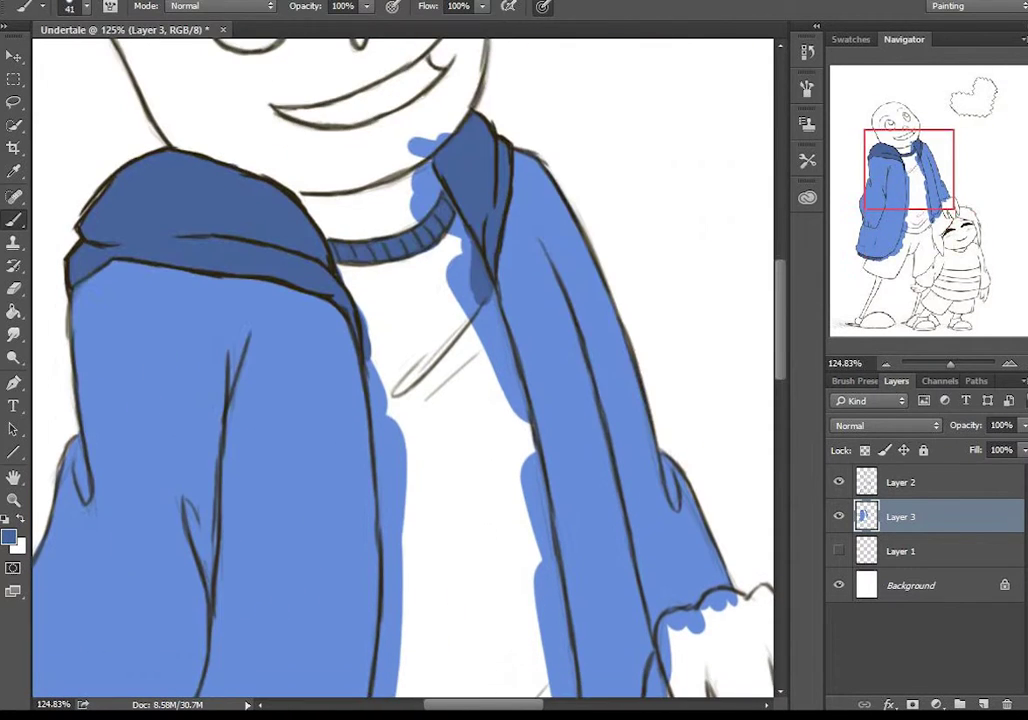
# Step: Pick a lighter blue and fill the lower shirt between the hoodie sides
pyautogui.click(9, 537)
pyautogui.click(845, 137)
pyautogui.moveTo(390, 290); pyautogui.dragTo(440, 470)
pyautogui.scroll(-5, 420, 400)
pyautogui.moveTo(390, 260); pyautogui.dragTo(370, 590)
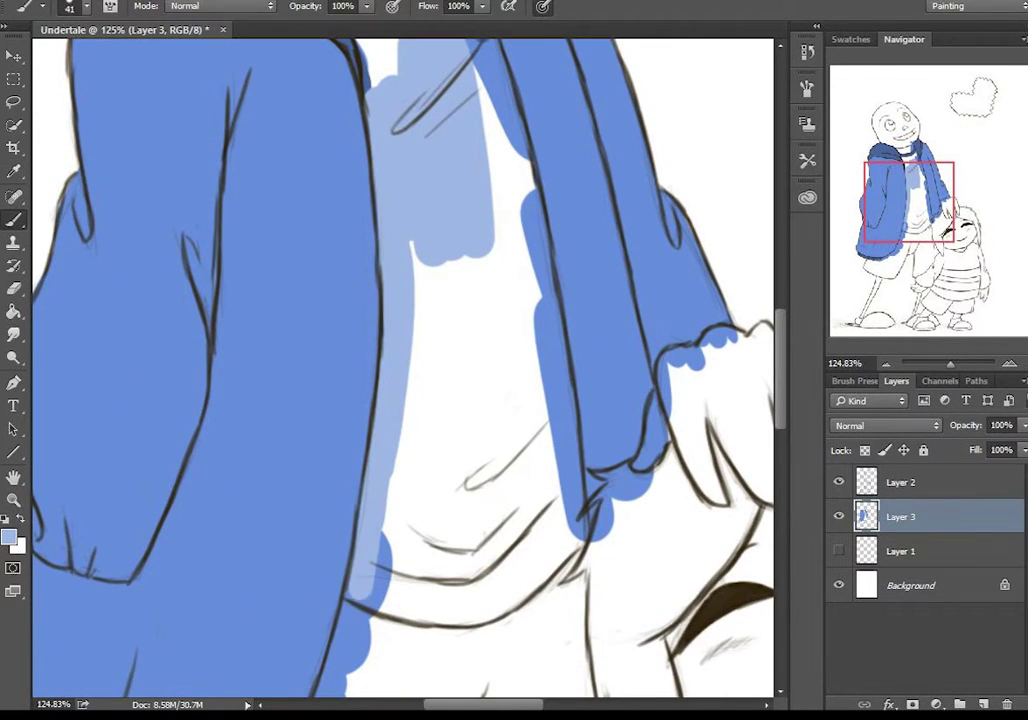
pyautogui.moveTo(400, 520); pyautogui.dragTo(540, 560)
pyautogui.moveTo(420, 500); pyautogui.dragTo(560, 590)
# Step: Finish the upper shirt in light blue, then zoom to the lower hoodie and legs
pyautogui.moveTo(430, 130); pyautogui.dragTo(440, 480)
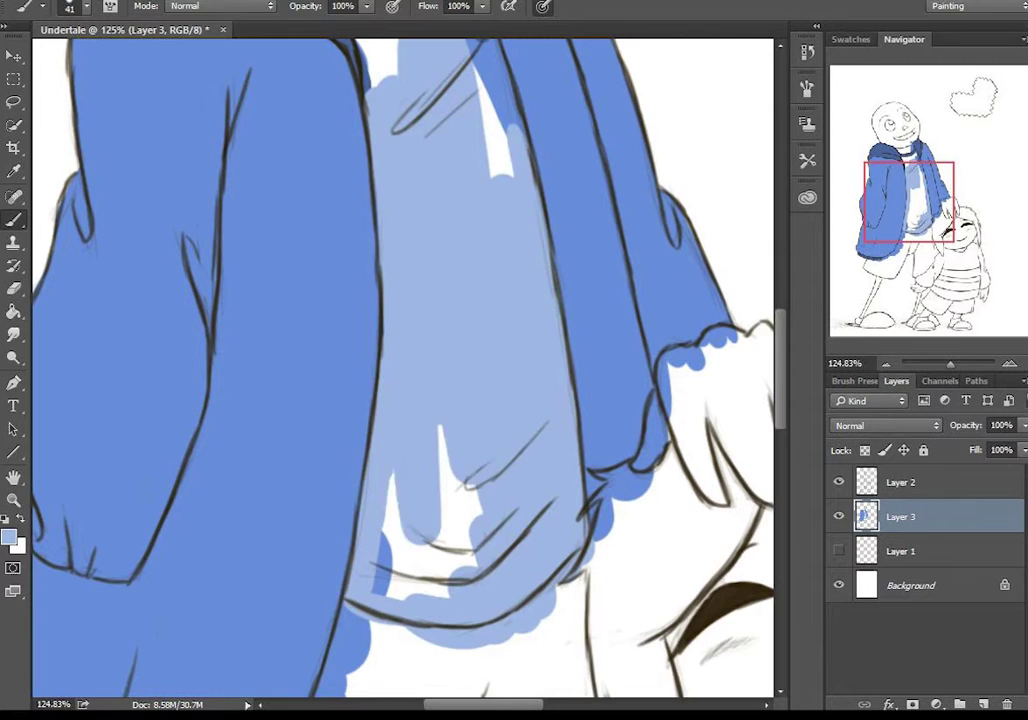
pyautogui.moveTo(450, 430); pyautogui.dragTo(470, 540)
pyautogui.scroll(5, 400, 370)
pyautogui.moveTo(490, 400); pyautogui.dragTo(495, 460)
pyautogui.moveTo(300, 200); pyautogui.dragTo(330, 260)
pyautogui.scroll(-4, 400, 370)
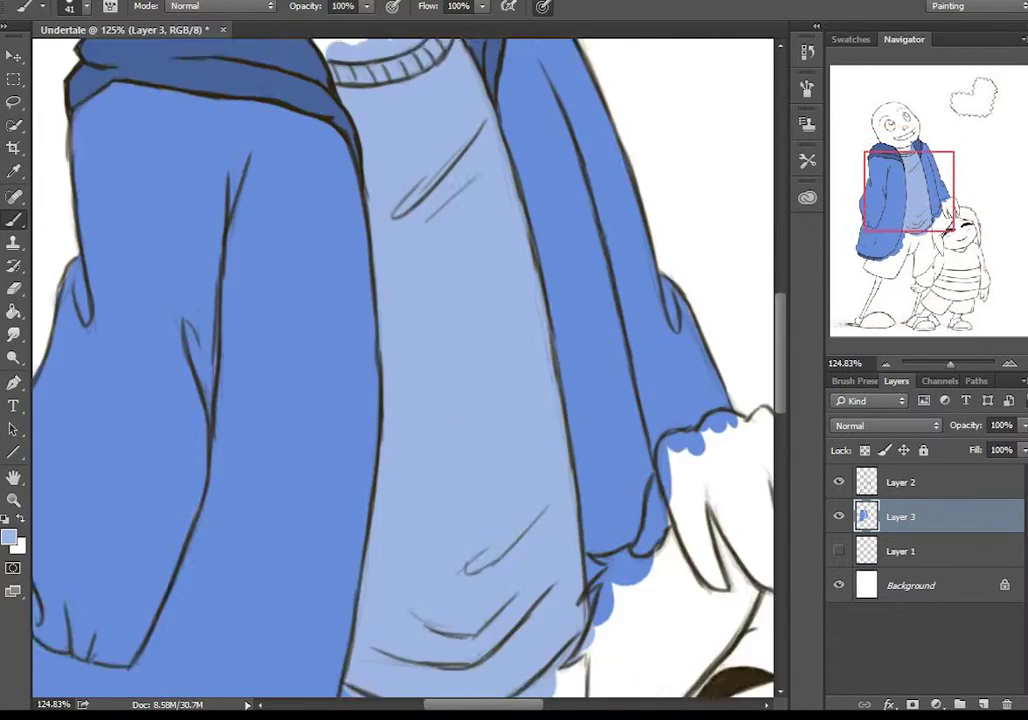
pyautogui.press('z')
pyautogui.moveTo(400, 450); pyautogui.dragTo(250, 450)
pyautogui.moveTo(330, 630); pyautogui.dragTo(480, 630)
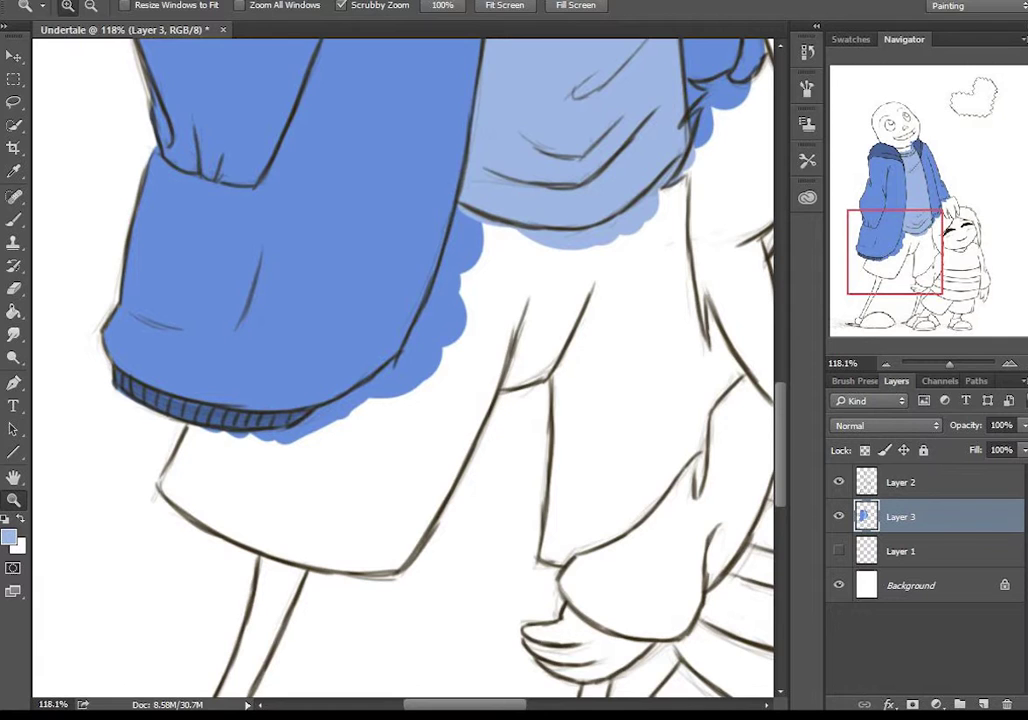
# Step: Fill Sans's shorts with dark navy up to the hoodie cuff
pyautogui.click(9, 538)
pyautogui.click(695, 344)
pyautogui.click(872, 138)
pyautogui.press('b')
pyautogui.moveTo(203, 438)
pyautogui.mouseDown()
pyautogui.moveTo(183, 507)
pyautogui.moveTo(300, 546)
pyautogui.moveTo(459, 402)
pyautogui.moveTo(520, 262)
pyautogui.mouseUp()
pyautogui.moveTo(420, 495); pyautogui.dragTo(360, 488)
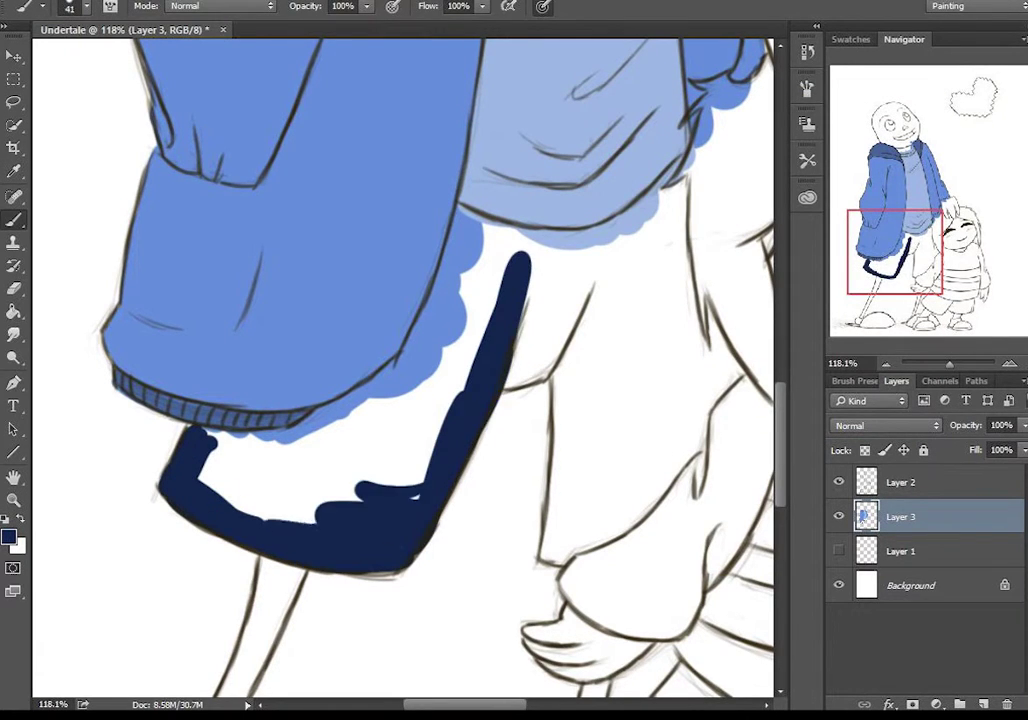
pyautogui.moveTo(200, 445)
pyautogui.mouseDown()
pyautogui.moveTo(260, 470)
pyautogui.moveTo(320, 440)
pyautogui.moveTo(415, 345)
pyautogui.mouseUp()
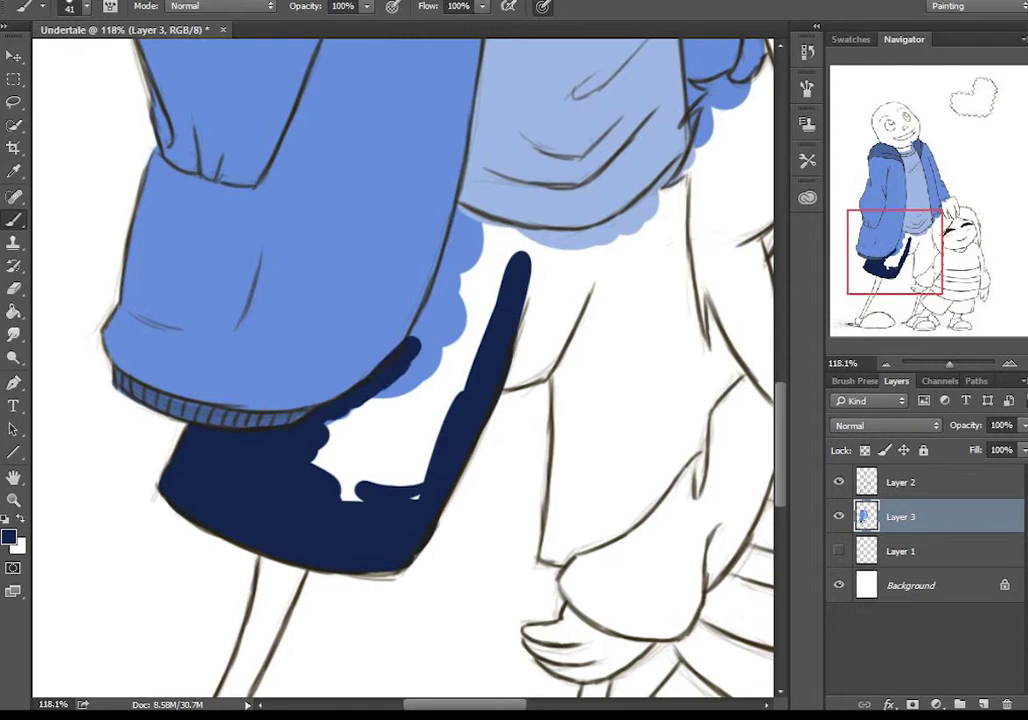
pyautogui.moveTo(340, 480)
pyautogui.mouseDown()
pyautogui.moveTo(440, 380)
pyautogui.moveTo(460, 210)
pyautogui.moveTo(500, 300)
pyautogui.moveTo(600, 340)
pyautogui.moveTo(620, 235)
pyautogui.moveTo(703, 152)
pyautogui.moveTo(650, 505)
pyautogui.moveTo(555, 552)
pyautogui.moveTo(562, 468)
pyautogui.moveTo(565, 545)
pyautogui.moveTo(615, 355)
pyautogui.mouseUp()
pyautogui.press('z')
pyautogui.moveTo(400, 350); pyautogui.dragTo(380, 350)
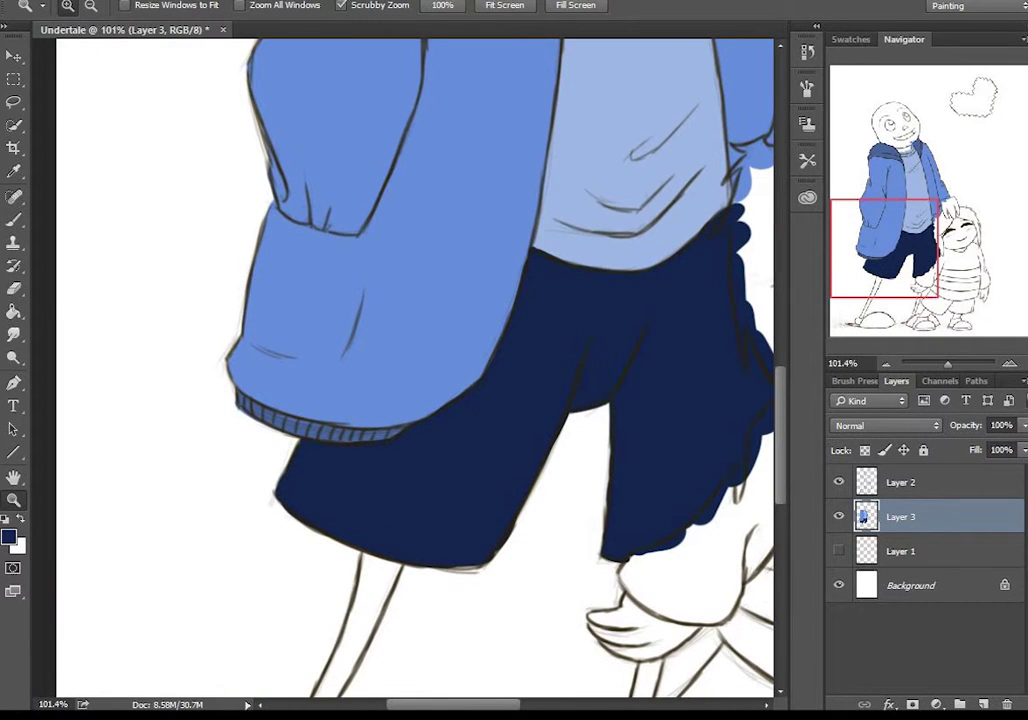
# Step: Sample white and paint a straight stripe down the left shorts leg
pyautogui.press('i')
pyautogui.click(150, 400)
pyautogui.press('b')
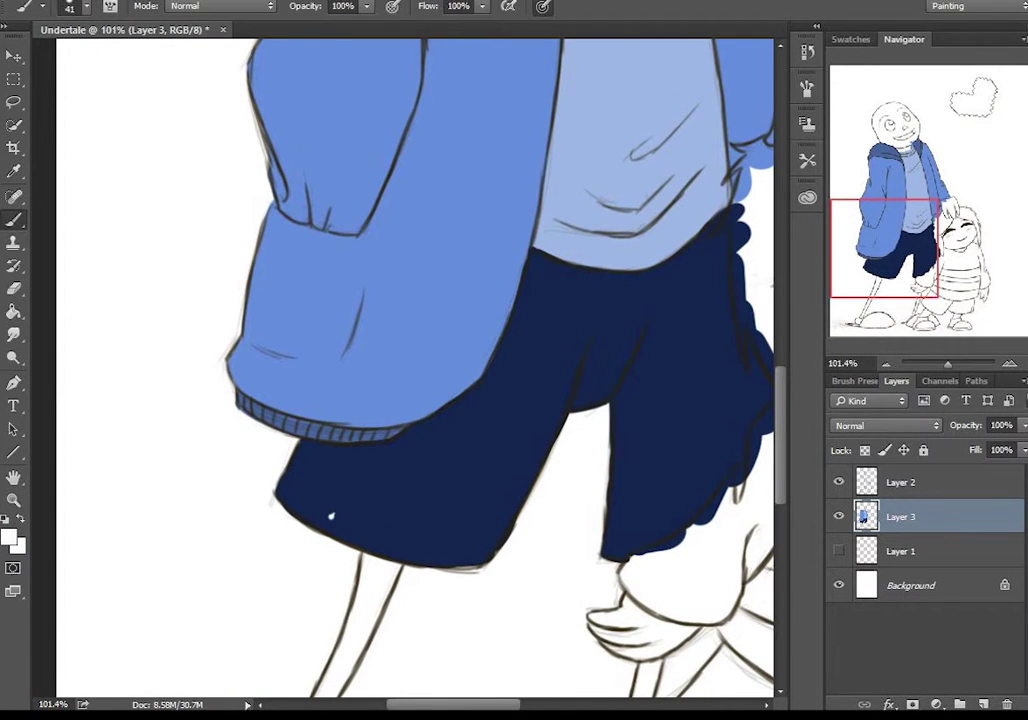
pyautogui.moveTo(328, 522)
pyautogui.mouseDown()
pyautogui.moveTo(362, 452)
pyautogui.moveTo(420, 475)
pyautogui.mouseUp()
pyautogui.press('z')
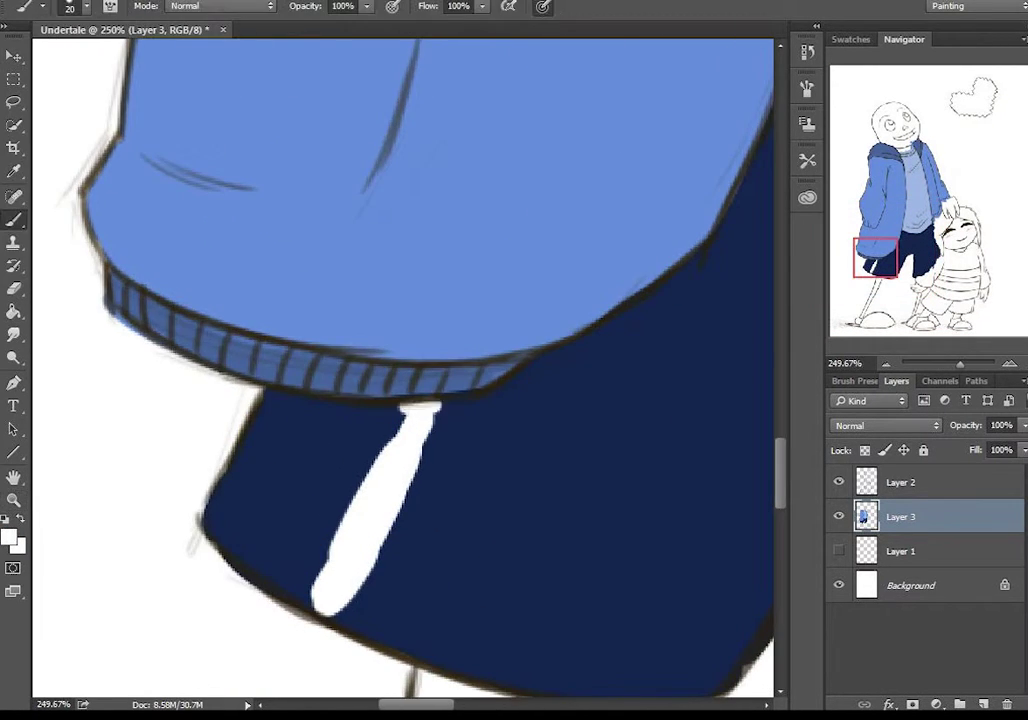
pyautogui.press('b')
pyautogui.moveTo(325, 605); pyautogui.dragTo(428, 408)
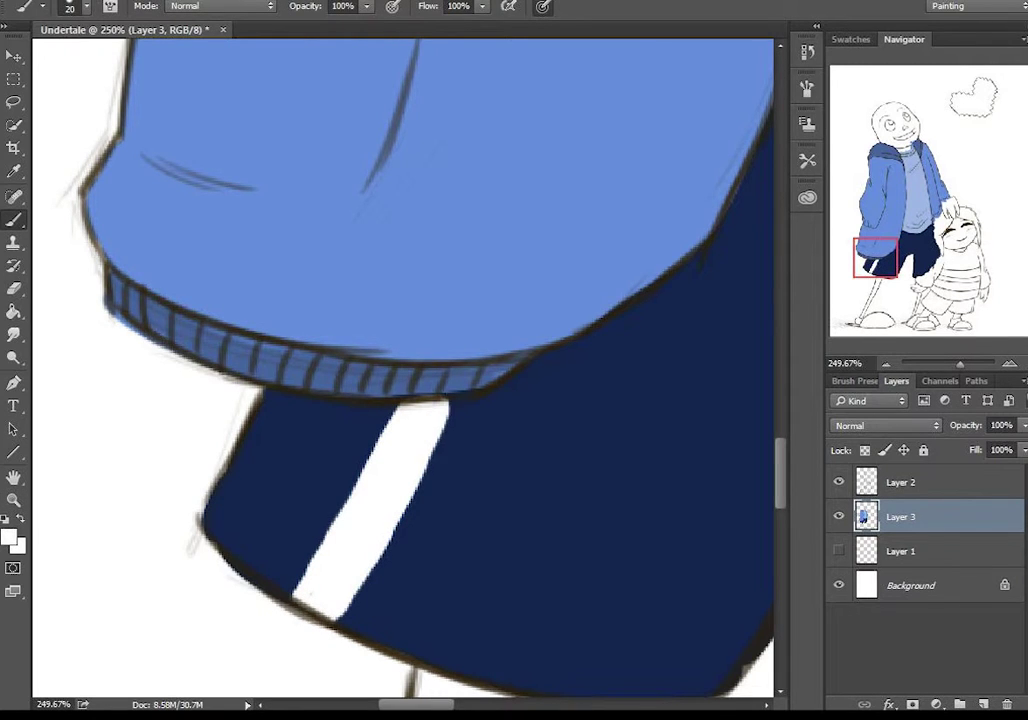
pyautogui.keyDown('alt'); pyautogui.click(330, 378); pyautogui.keyUp('alt')
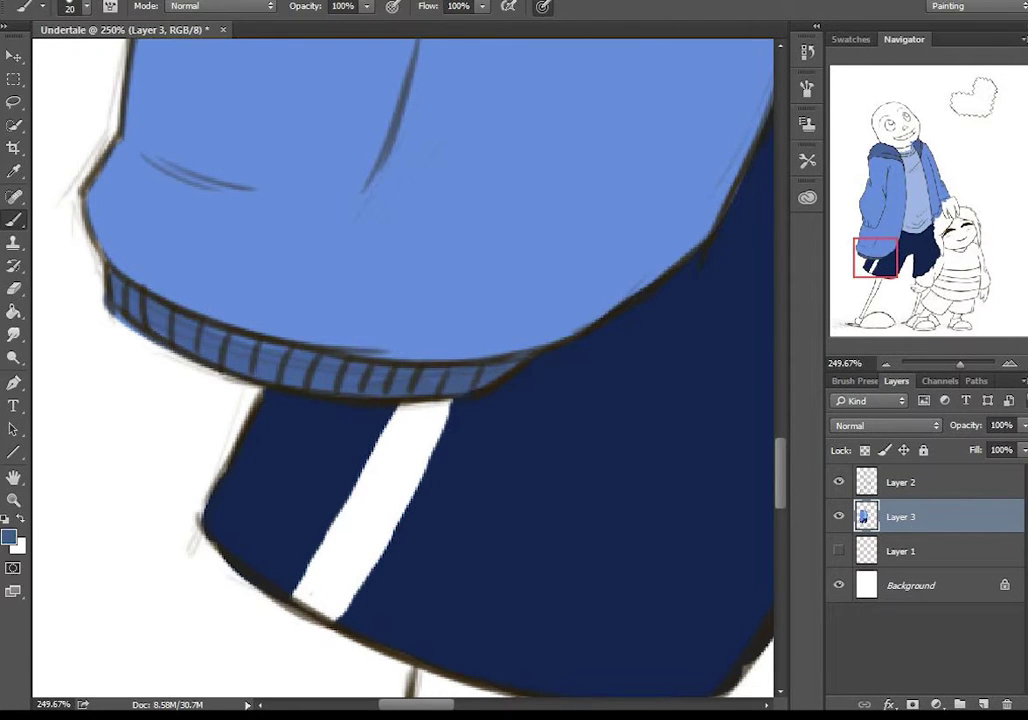
pyautogui.press('z')
pyautogui.moveTo(203, 357); pyautogui.dragTo(150, 357)
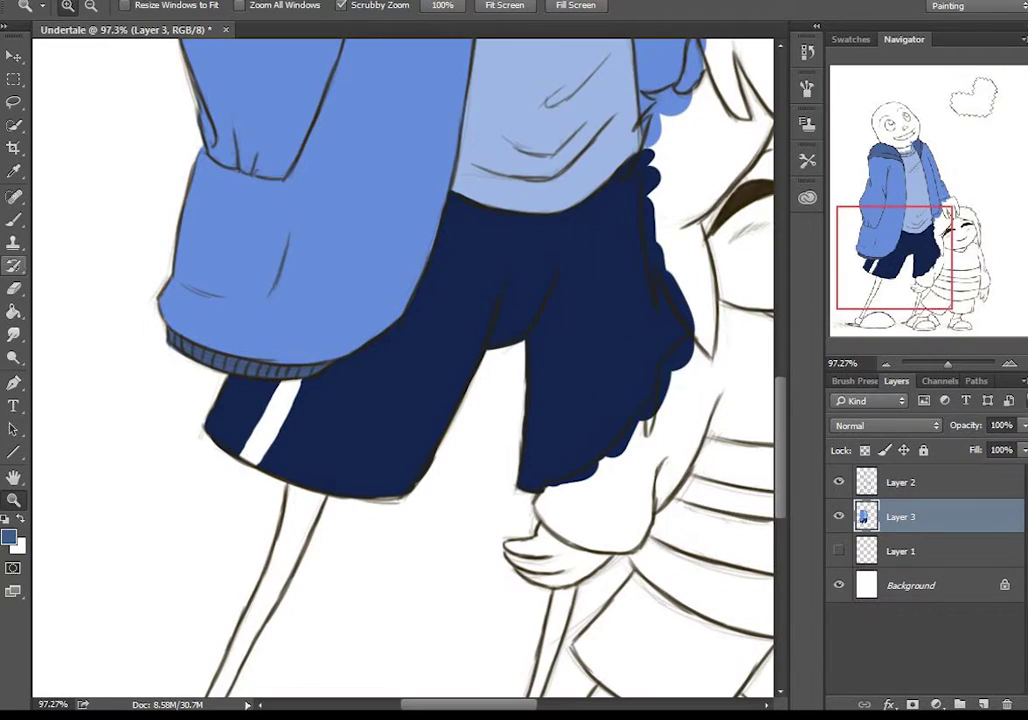
# Step: Switch the paint colour to white and fill Sans's skull and chin
pyautogui.press('b')
pyautogui.press('x')
pyautogui.press('z')
pyautogui.scroll(3, 400, 360)
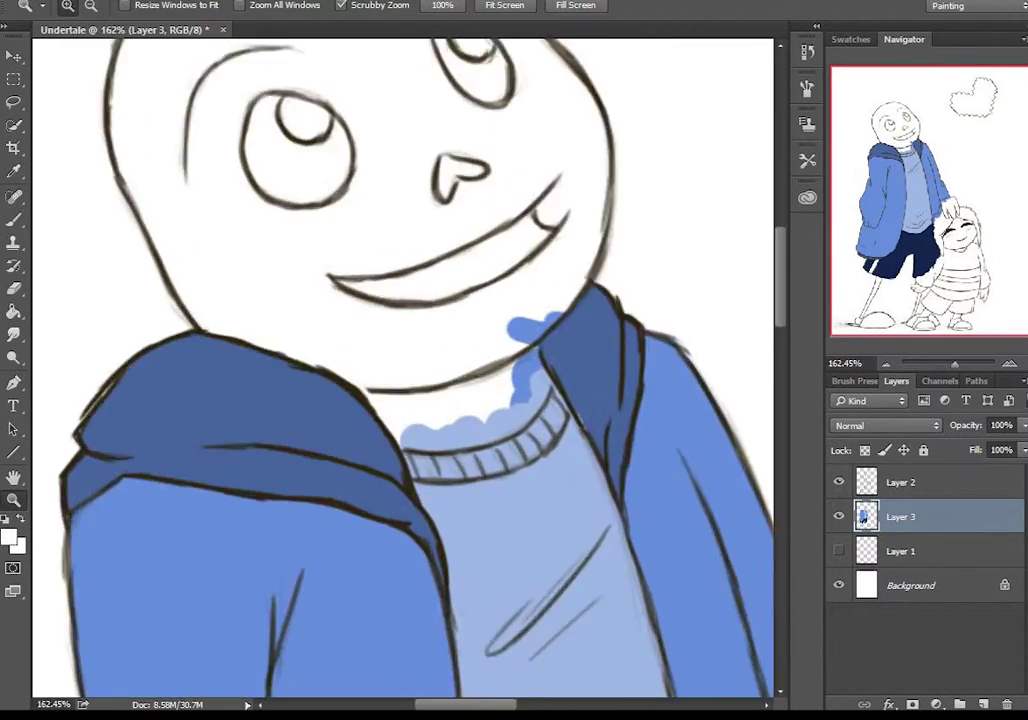
pyautogui.scroll(-3, 400, 360)
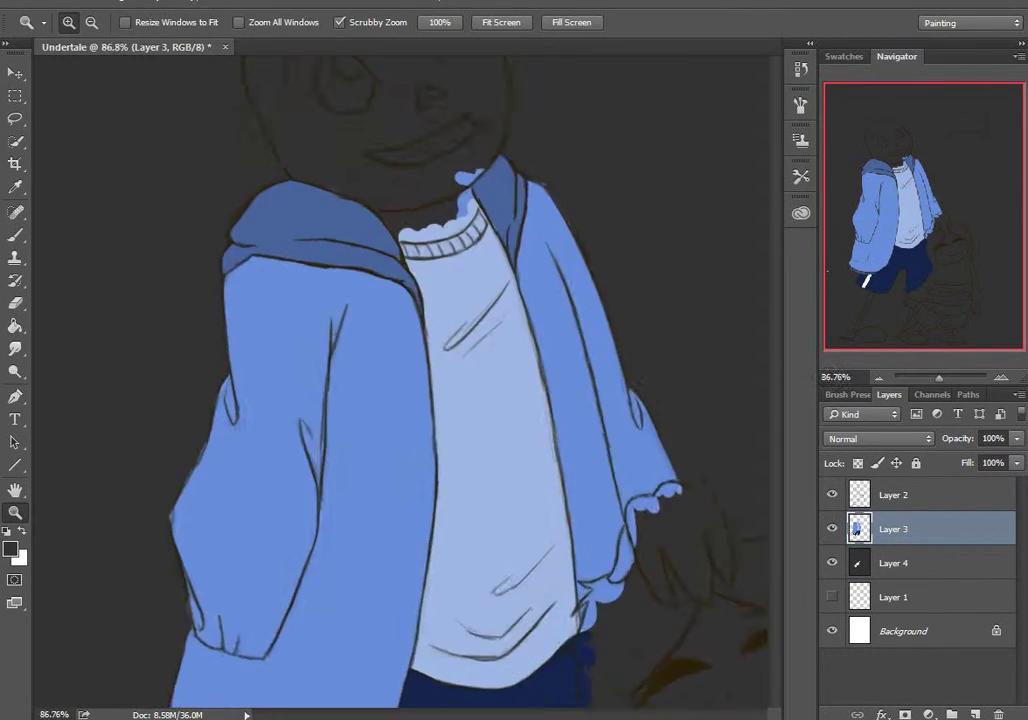
pyautogui.moveTo(433, 427)
pyautogui.mouseDown()
pyautogui.moveTo(468, 378)
pyautogui.moveTo(367, 360)
pyautogui.moveTo(509, 285)
pyautogui.moveTo(380, 160)
pyautogui.moveTo(340, 100)
pyautogui.mouseUp()
pyautogui.moveTo(240, 290)
pyautogui.mouseDown()
pyautogui.moveTo(200, 270)
pyautogui.moveTo(247, 345)
pyautogui.moveTo(257, 252)
pyautogui.moveTo(228, 250)
pyautogui.moveTo(197, 275)
pyautogui.moveTo(285, 105)
pyautogui.moveTo(250, 110)
pyautogui.moveTo(365, 90)
pyautogui.moveTo(235, 160)
pyautogui.mouseUp()
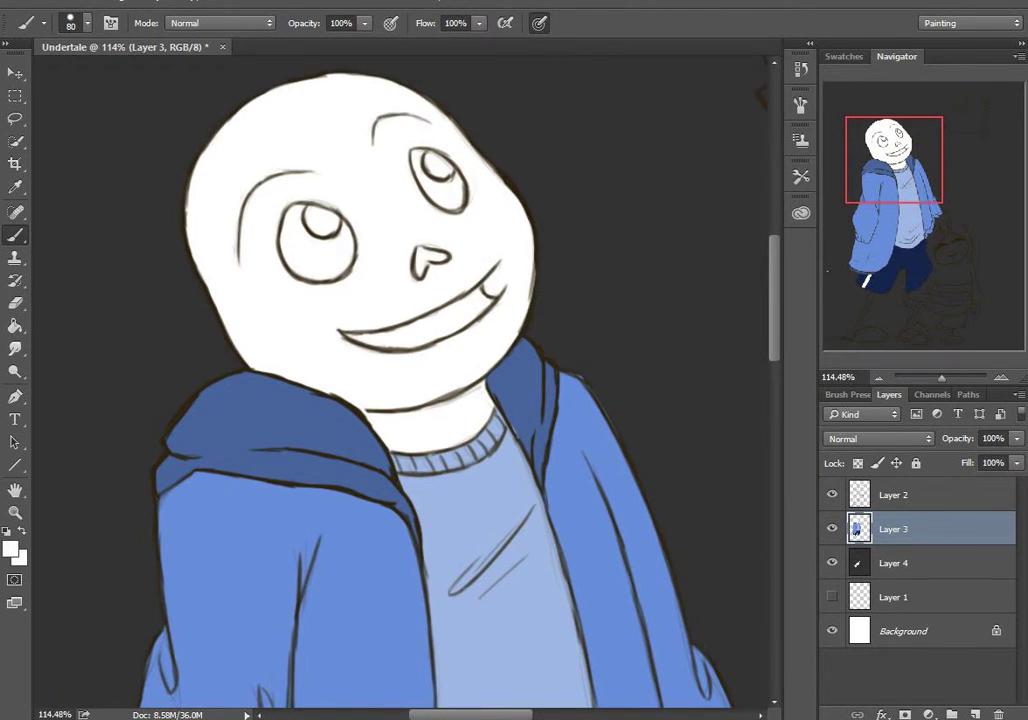
# Step: Paint the white left leg bone down to its round end knob, redoing stray strokes
pyautogui.scroll(-10, 583, 657)
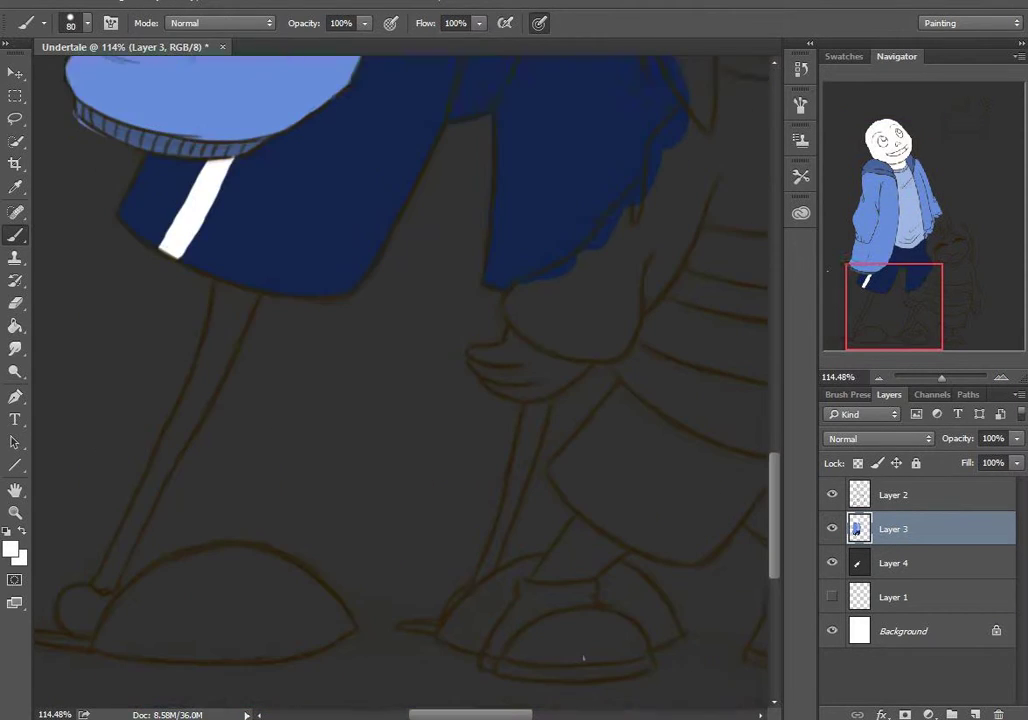
pyautogui.scroll(-1, 400, 380)
pyautogui.moveTo(206, 310); pyautogui.dragTo(176, 390)
pyautogui.hotkey('ctrl', 'z')
pyautogui.moveTo(205, 320); pyautogui.dragTo(103, 551)
pyautogui.hotkey('ctrl', 'z')
pyautogui.moveTo(205, 320)
pyautogui.mouseDown()
pyautogui.moveTo(95, 568)
pyautogui.moveTo(205, 330)
pyautogui.moveTo(247, 280)
pyautogui.moveTo(205, 345)
pyautogui.mouseUp()
pyautogui.moveTo(100, 570); pyautogui.dragTo(84, 596)
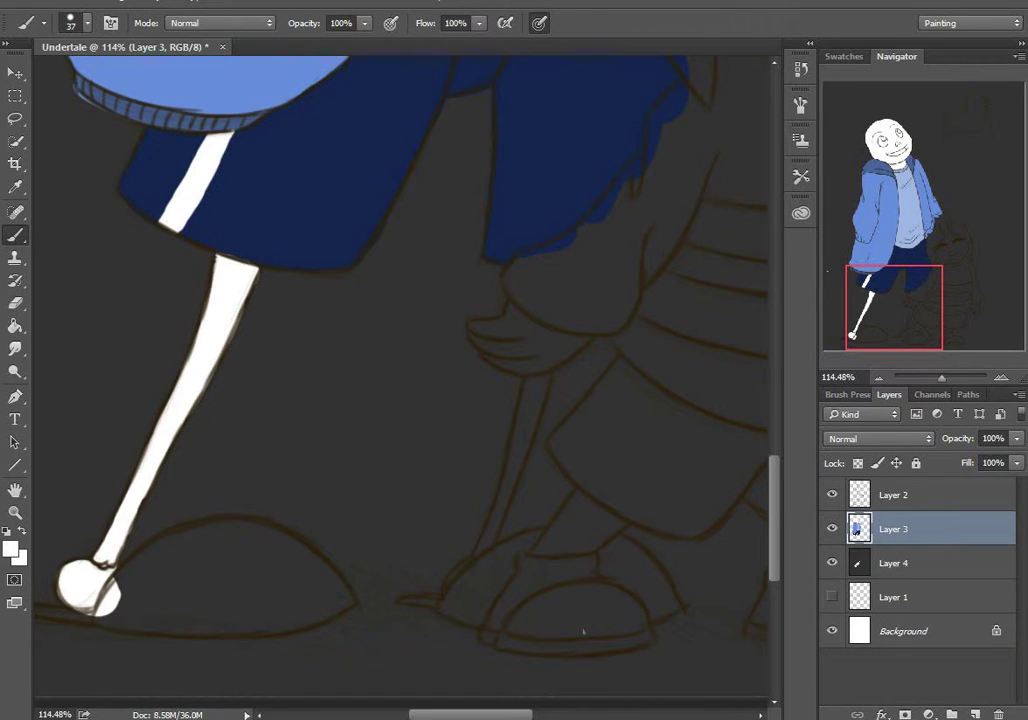
# Step: Paint the white right leg bone and switch to a smaller brush size
pyautogui.moveTo(540, 362)
pyautogui.mouseDown()
pyautogui.moveTo(490, 535)
pyautogui.moveTo(472, 552)
pyautogui.mouseUp()
pyautogui.click(87, 22)
pyautogui.press('Return')
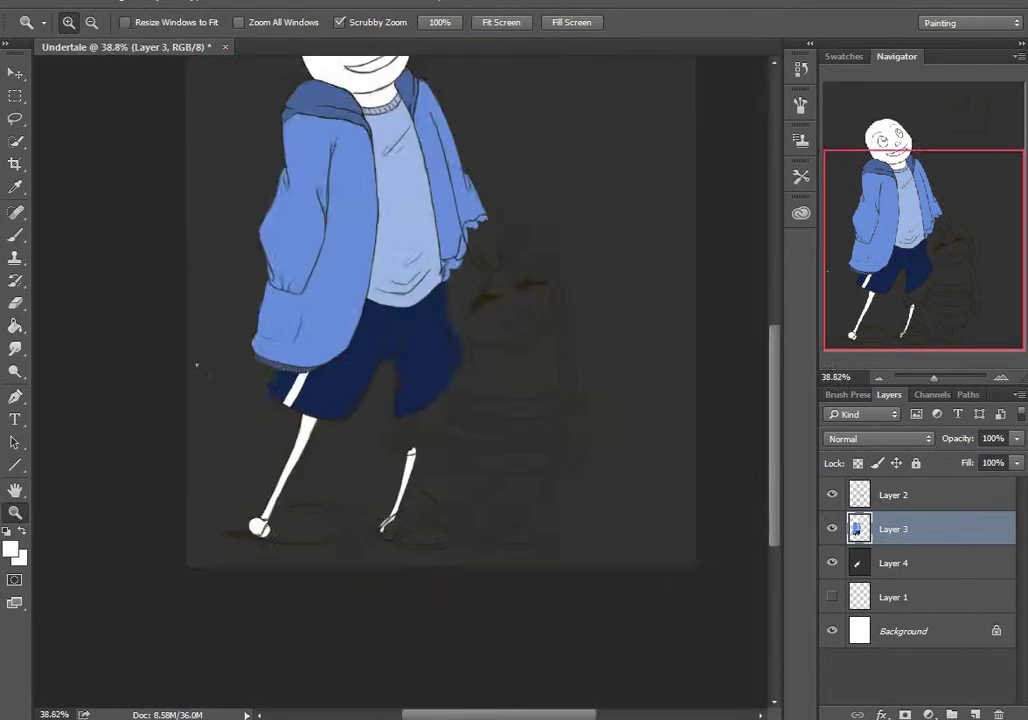
pyautogui.moveTo(400, 400)
pyautogui.mouseDown()
pyautogui.moveTo(250, 400)
pyautogui.moveTo(450, 400)
pyautogui.mouseUp()
pyautogui.click(12, 548)
# Step: Paint Frisk's face bright yellow
pyautogui.click(652, 172)
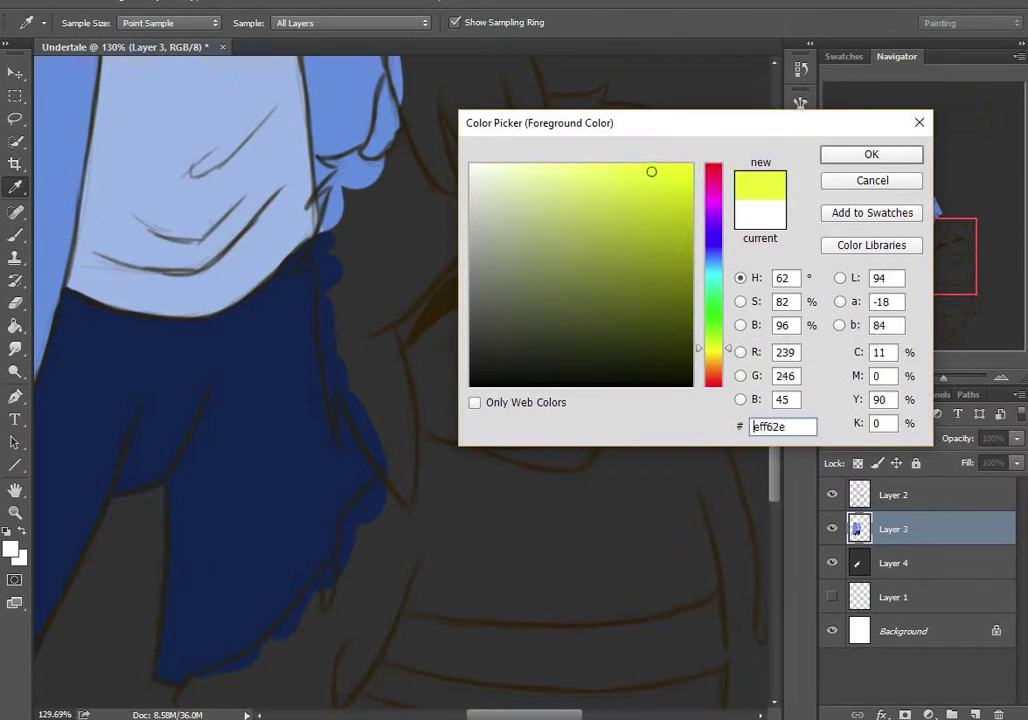
pyautogui.click(871, 154)
pyautogui.press('b')
pyautogui.moveTo(393, 312)
pyautogui.mouseDown()
pyautogui.moveTo(430, 422)
pyautogui.moveTo(600, 470)
pyautogui.mouseUp()
pyautogui.moveTo(480, 400)
pyautogui.mouseDown()
pyautogui.moveTo(520, 230)
pyautogui.moveTo(670, 260)
pyautogui.mouseUp()
pyautogui.moveTo(520, 160); pyautogui.dragTo(410, 400)
pyautogui.scroll(-10, 400, 380)
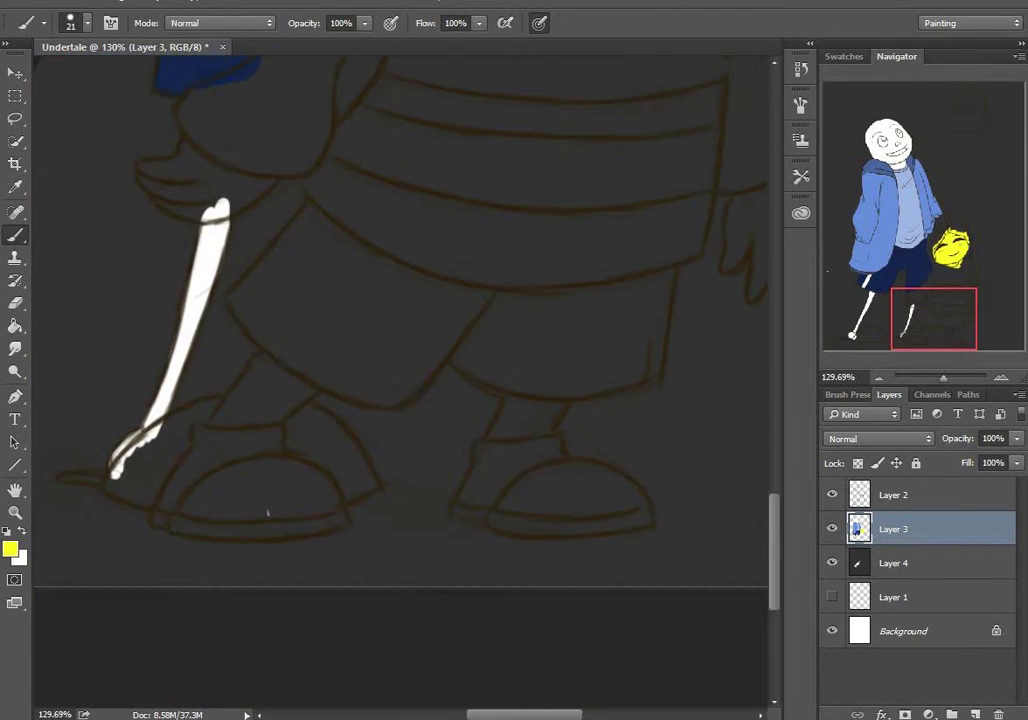
# Step: Colour Frisk's ankles and both hands yellow, hiding the dark backdrop layer
pyautogui.moveTo(215, 430); pyautogui.dragTo(300, 355)
pyautogui.moveTo(490, 440); pyautogui.dragTo(550, 375)
pyautogui.scroll(3, 400, 380)
pyautogui.moveTo(190, 302)
pyautogui.mouseDown()
pyautogui.moveTo(145, 340)
pyautogui.moveTo(266, 342)
pyautogui.mouseUp()
pyautogui.click(832, 562)
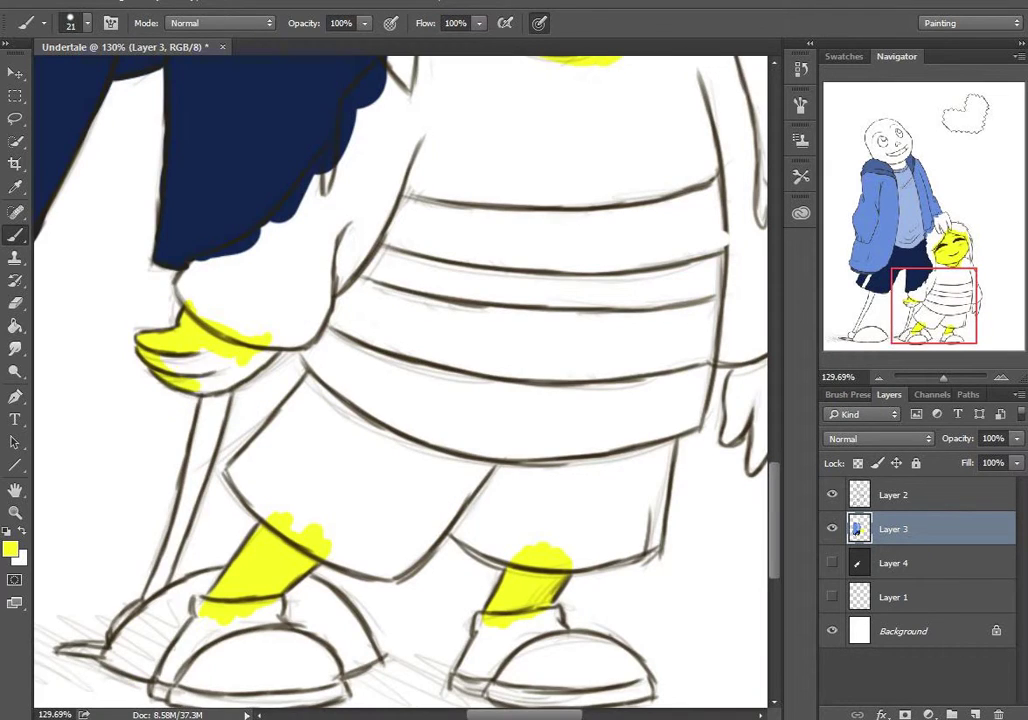
pyautogui.hscroll(5, 450, 400)
pyautogui.moveTo(550, 360)
pyautogui.mouseDown()
pyautogui.moveTo(545, 440)
pyautogui.moveTo(558, 470)
pyautogui.mouseUp()
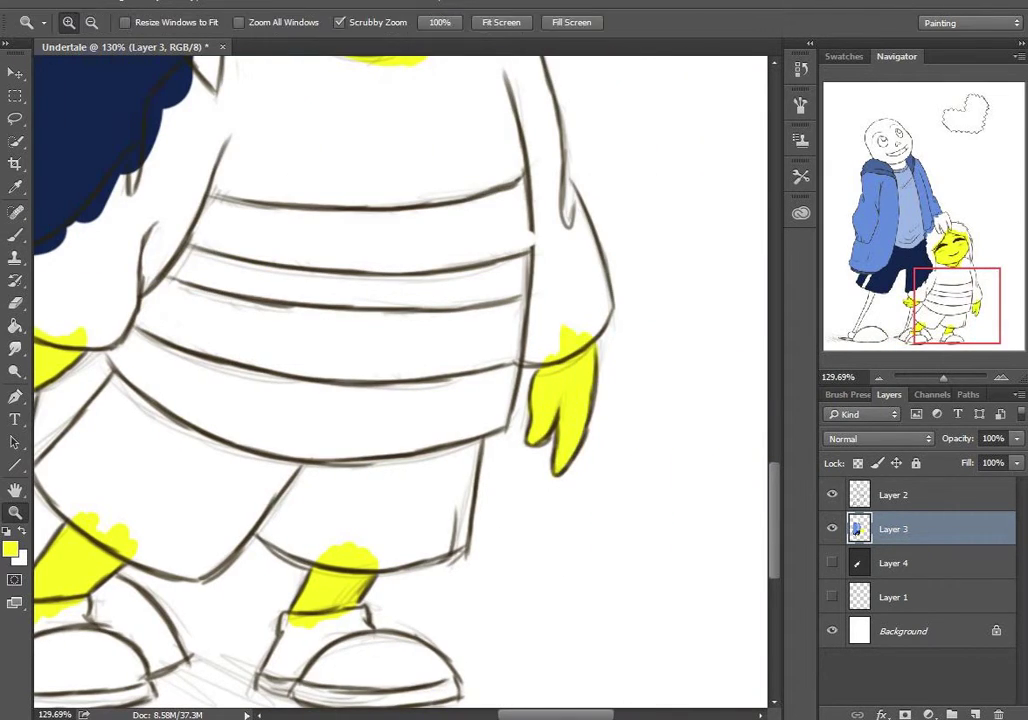
# Step: Paint Frisk's hair dark brown, from the side strands up over the top
pyautogui.moveTo(450, 300); pyautogui.dragTo(380, 300)
pyautogui.moveTo(380, 300); pyautogui.dragTo(415, 435)
pyautogui.moveTo(370, 240); pyautogui.dragTo(395, 330)
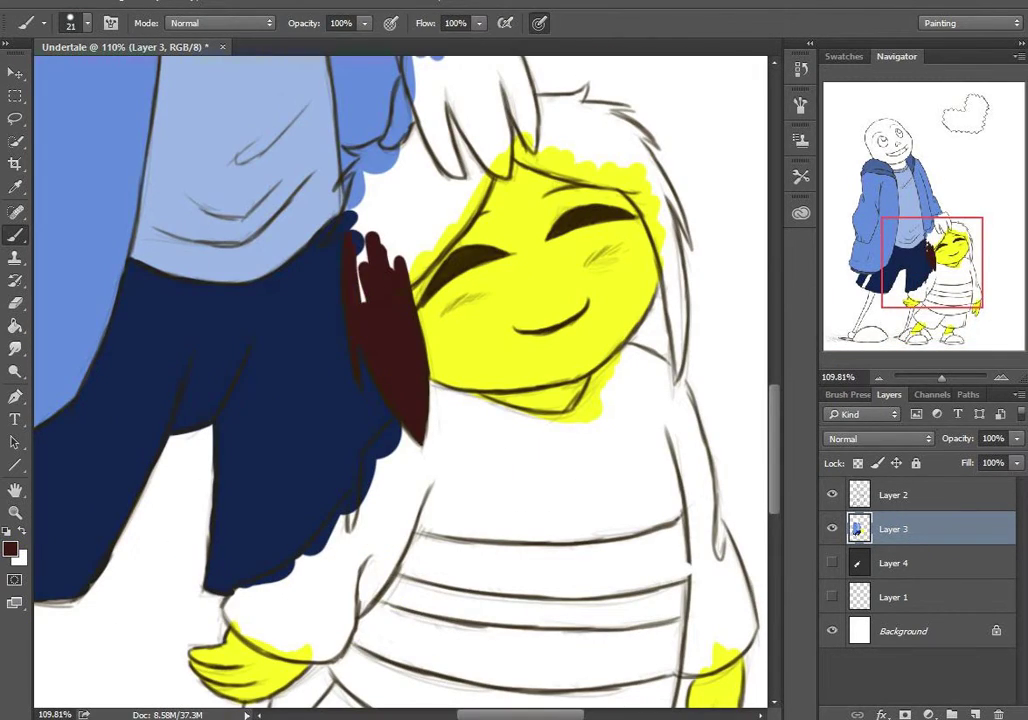
pyautogui.moveTo(395, 245); pyautogui.dragTo(375, 180)
pyautogui.moveTo(400, 240); pyautogui.dragTo(392, 172)
pyautogui.moveTo(450, 210); pyautogui.dragTo(438, 102)
pyautogui.moveTo(465, 215); pyautogui.dragTo(495, 145)
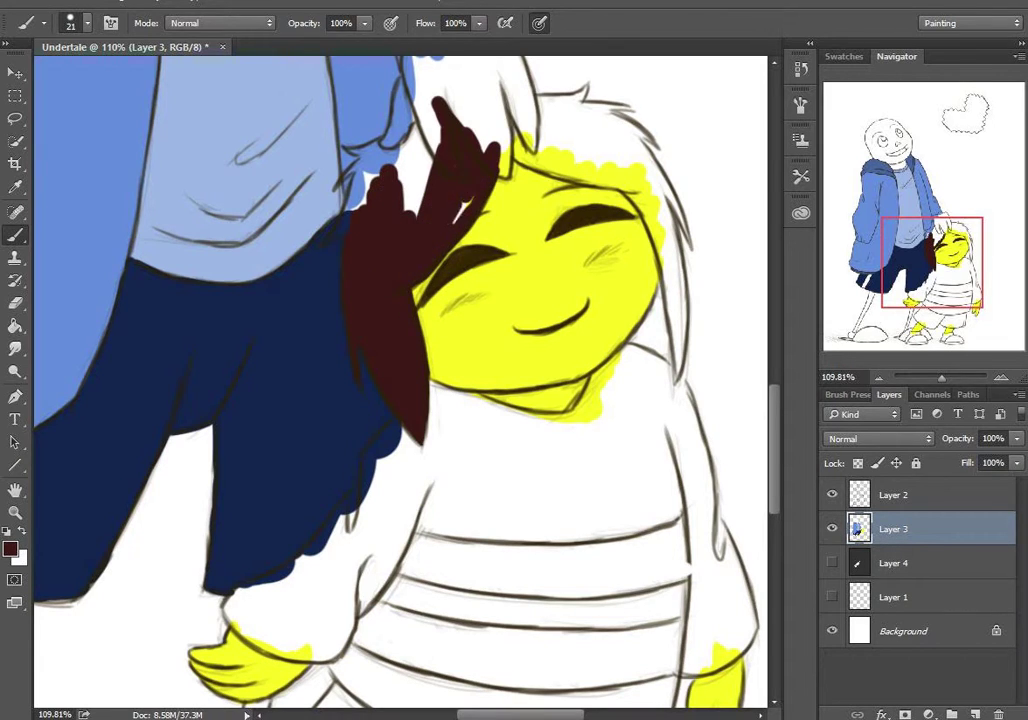
pyautogui.moveTo(370, 195); pyautogui.dragTo(435, 115)
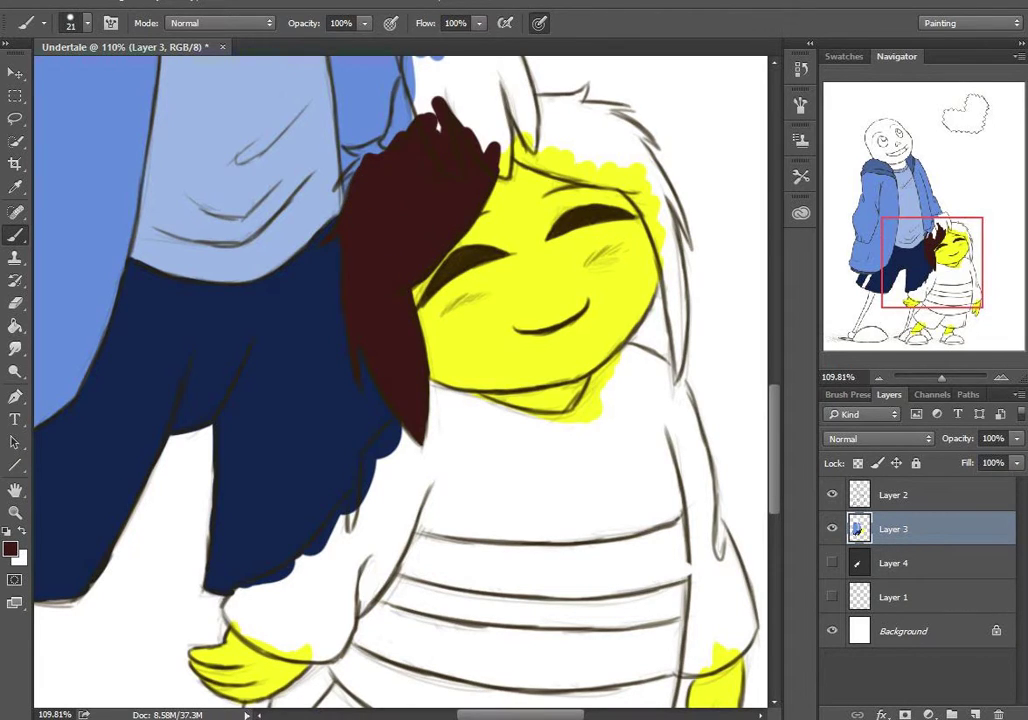
pyautogui.moveTo(505, 135)
pyautogui.mouseDown()
pyautogui.moveTo(640, 195)
pyautogui.moveTo(680, 390)
pyautogui.mouseUp()
pyautogui.moveTo(520, 150)
pyautogui.mouseDown()
pyautogui.moveTo(575, 100)
pyautogui.moveTo(630, 115)
pyautogui.mouseUp()
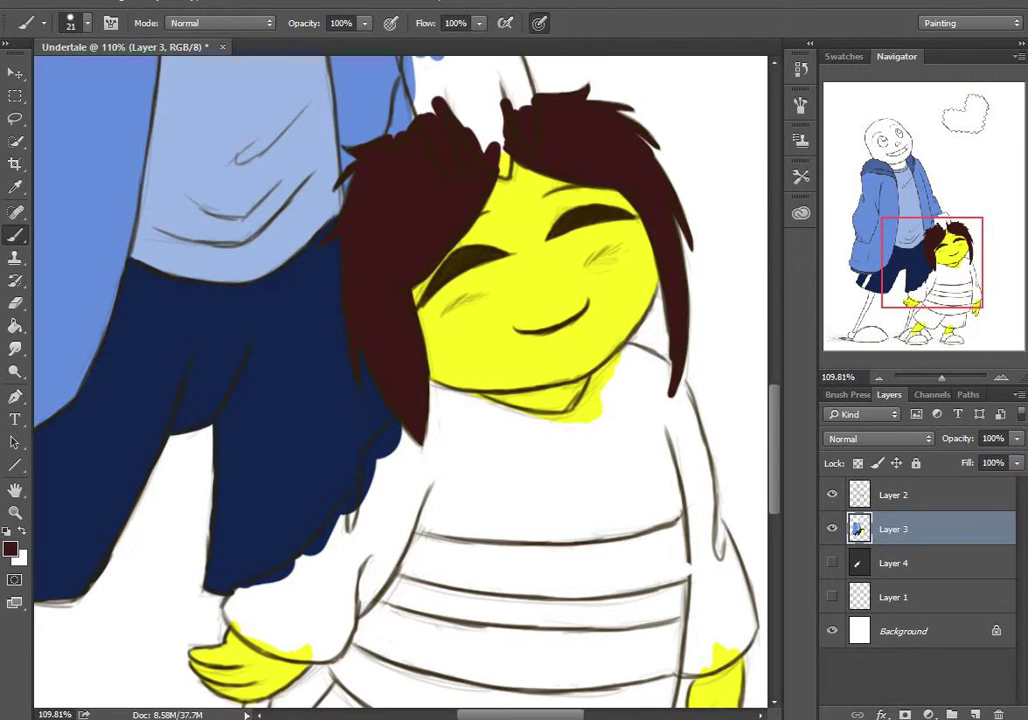
pyautogui.press('z')
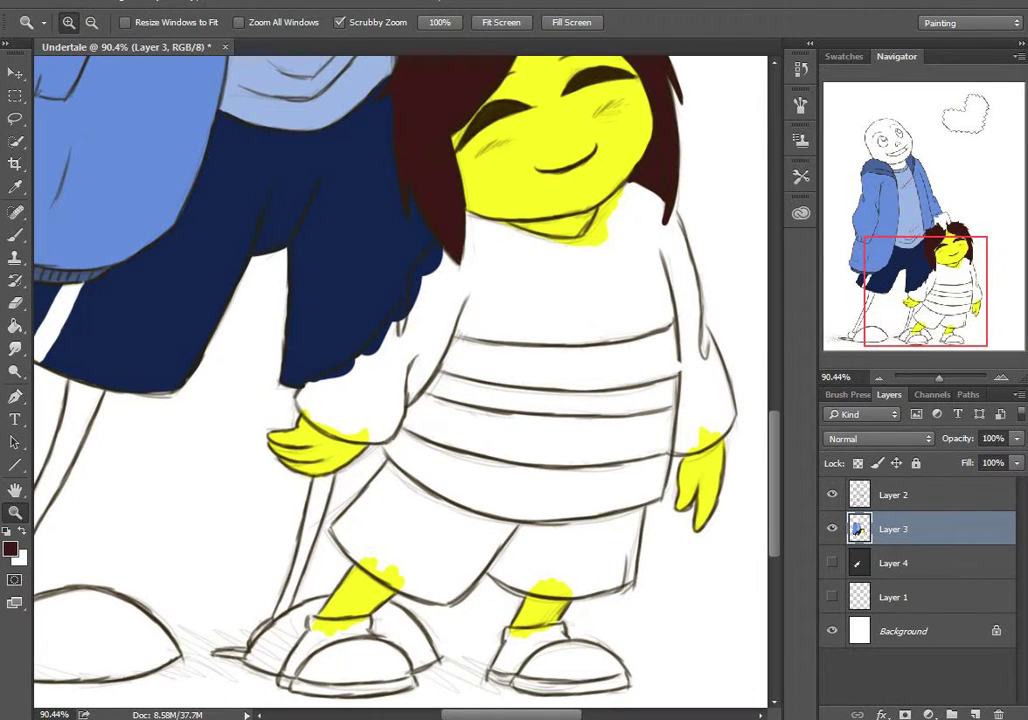
# Step: Sample light blue from the canvas and paint it over Frisk's shirt stripes
pyautogui.press('i')
pyautogui.click(100, 150)
pyautogui.click(10, 548)
pyautogui.press('Return')
pyautogui.press('b')
pyautogui.moveTo(385, 430); pyautogui.dragTo(488, 508)
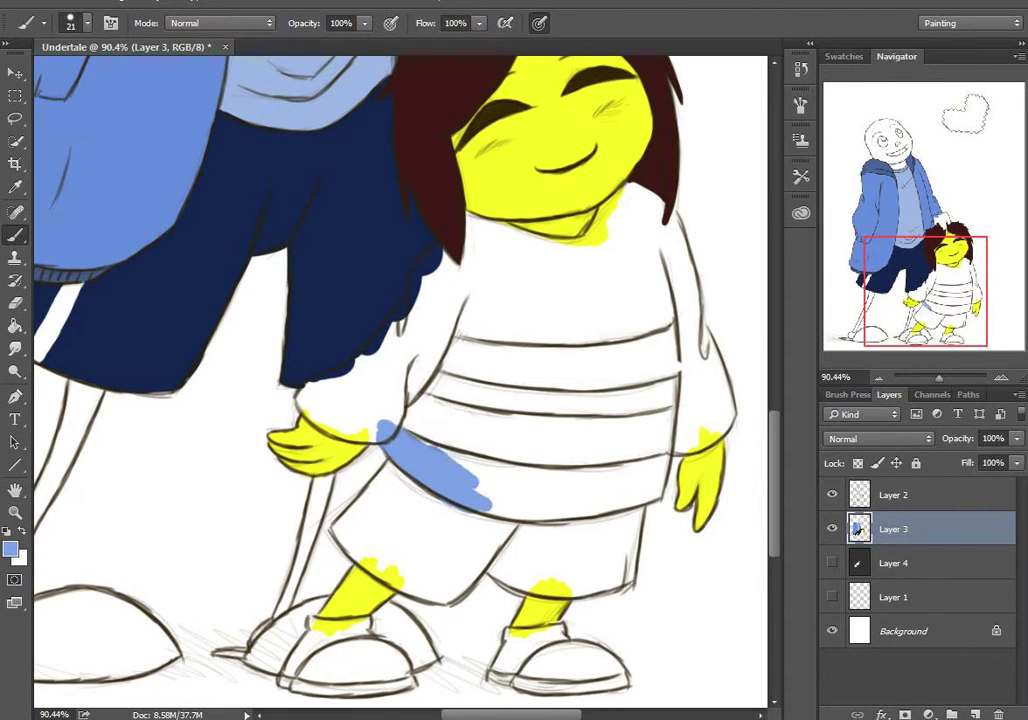
pyautogui.moveTo(390, 440)
pyautogui.mouseDown()
pyautogui.moveTo(650, 480)
pyautogui.moveTo(560, 440)
pyautogui.moveTo(650, 320)
pyautogui.moveTo(430, 380)
pyautogui.mouseUp()
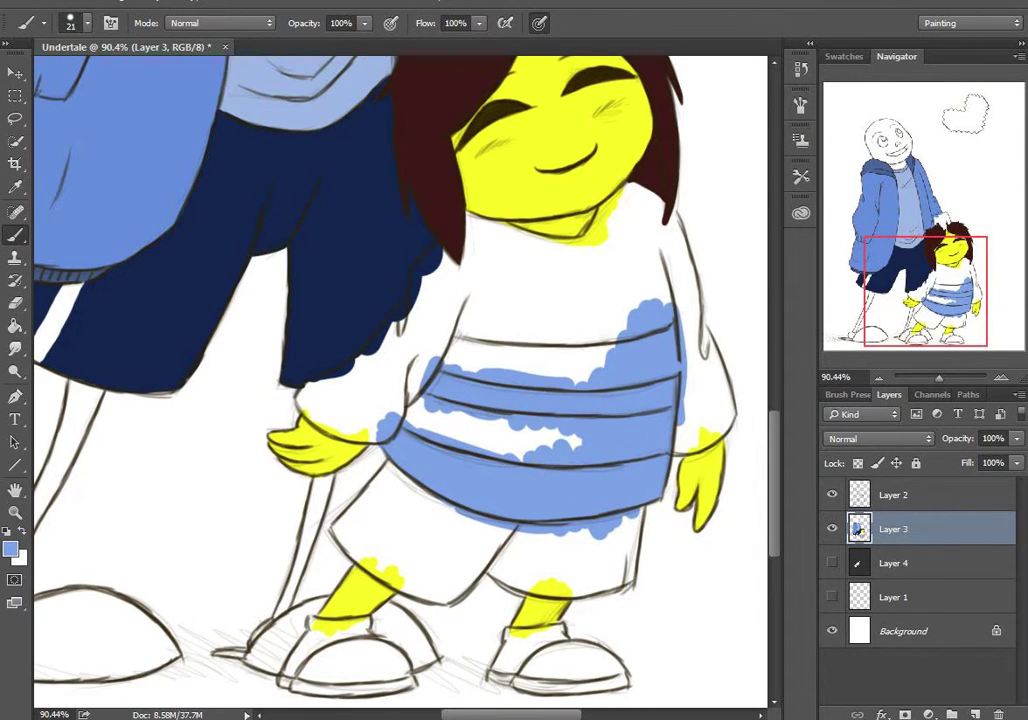
# Step: Zoom in on Frisk's sleeve and fill it solid light blue
pyautogui.press('z')
pyautogui.moveTo(415, 308); pyautogui.dragTo(460, 308)
pyautogui.press('b')
pyautogui.moveTo(150, 450)
pyautogui.mouseDown()
pyautogui.moveTo(200, 380)
pyautogui.moveTo(260, 380)
pyautogui.moveTo(405, 262)
pyautogui.mouseUp()
pyautogui.press('s')
pyautogui.click(380, 300)
pyautogui.press('Return')
pyautogui.press('b')
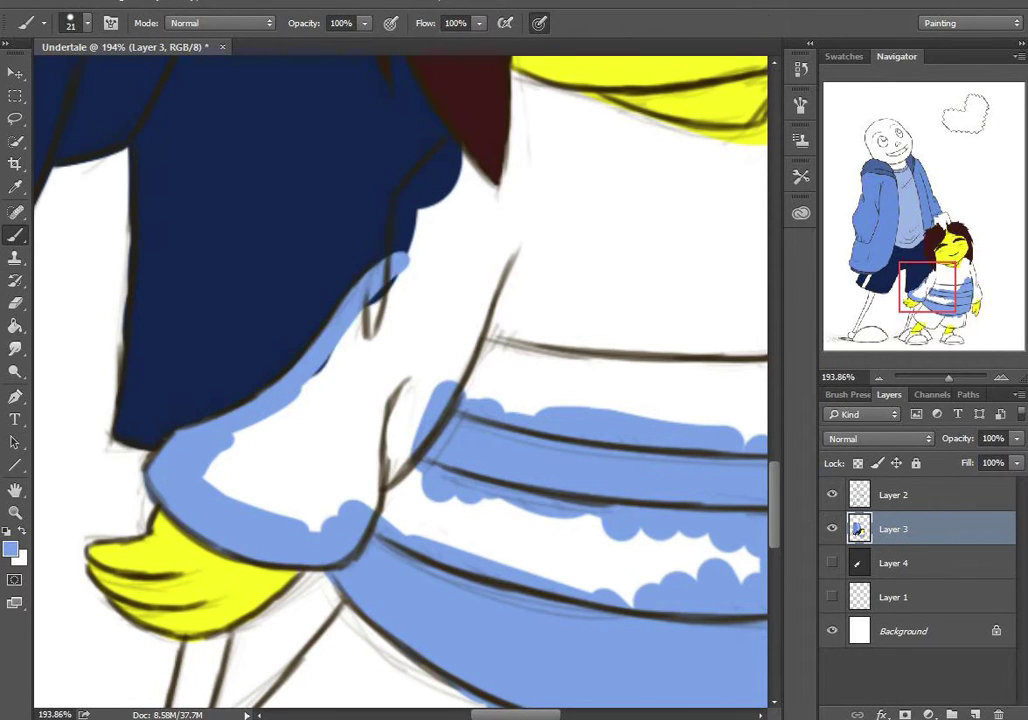
pyautogui.moveTo(200, 420); pyautogui.dragTo(330, 220)
pyautogui.moveTo(320, 400); pyautogui.dragTo(430, 180)
pyautogui.moveTo(360, 200)
pyautogui.mouseDown()
pyautogui.moveTo(500, 160)
pyautogui.moveTo(700, 360)
pyautogui.mouseUp()
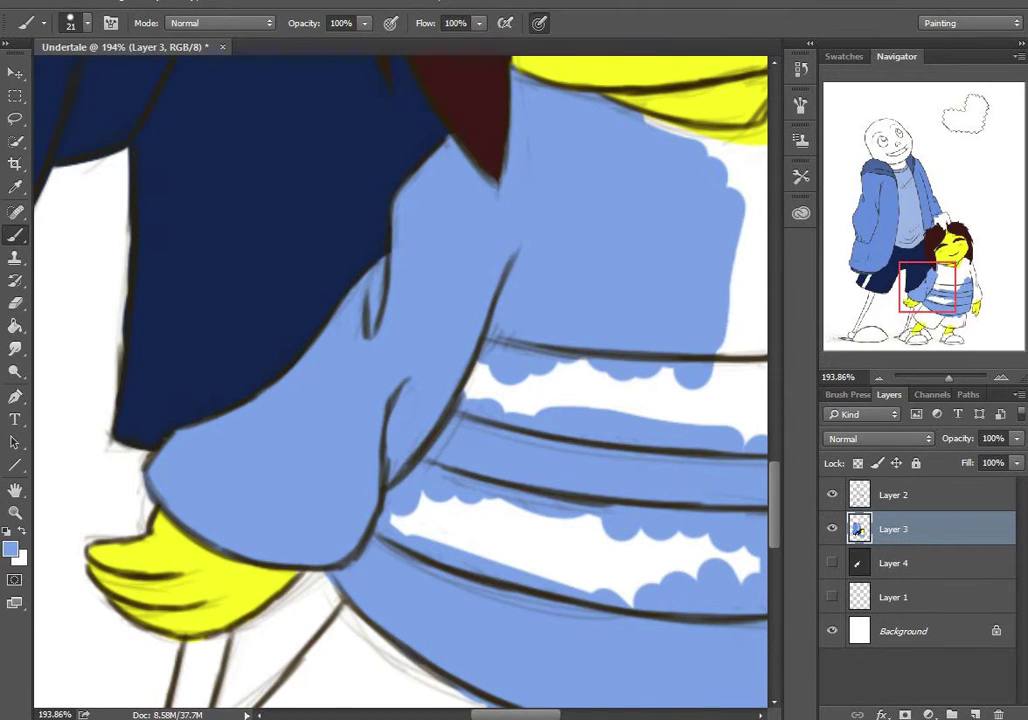
# Step: Cover the yellow spill under Frisk's chin and the white chest gaps with light blue
pyautogui.moveTo(550, 250); pyautogui.dragTo(175, 520)
pyautogui.moveTo(300, 330); pyautogui.dragTo(420, 300)
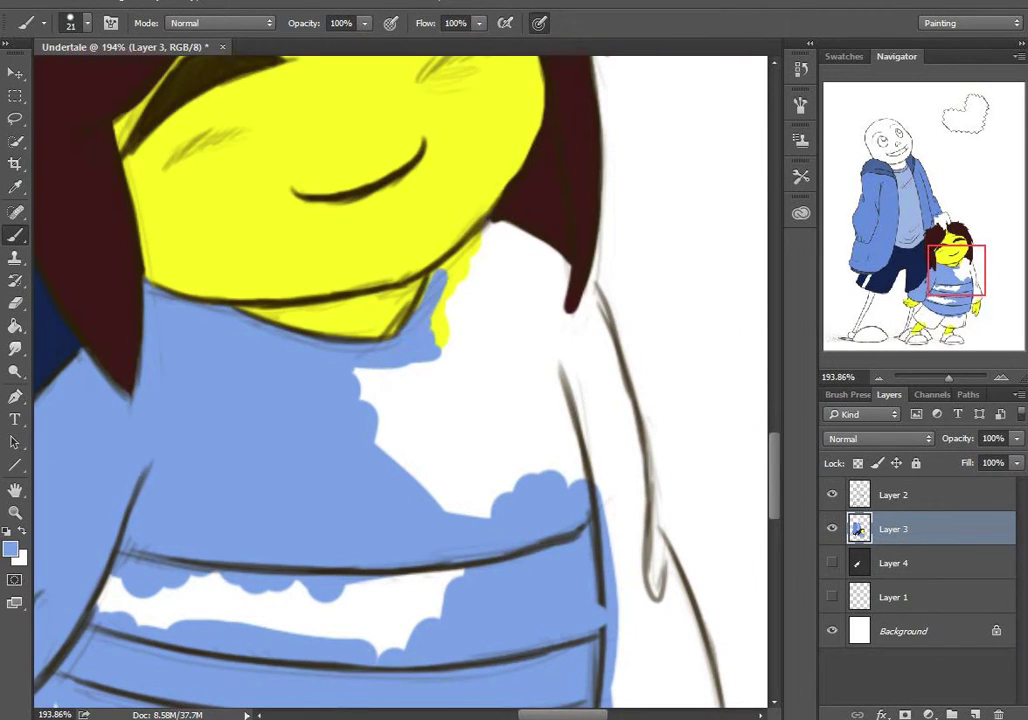
pyautogui.moveTo(500, 235); pyautogui.dragTo(565, 300)
pyautogui.moveTo(475, 225); pyautogui.dragTo(500, 335)
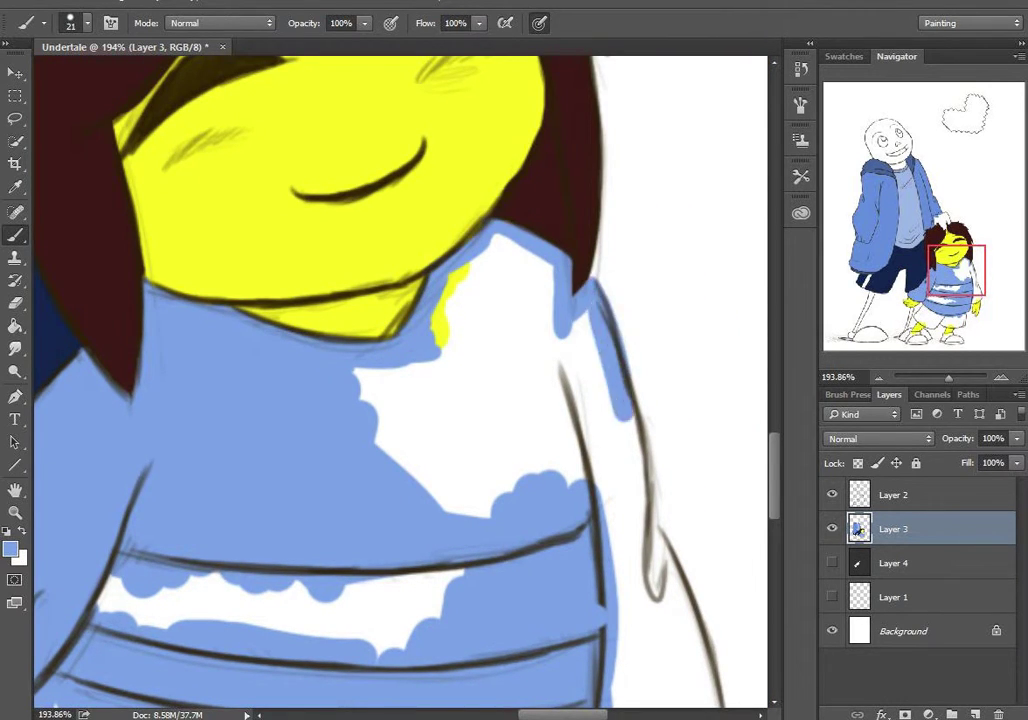
pyautogui.moveTo(505, 275); pyautogui.dragTo(420, 430)
pyautogui.moveTo(420, 300); pyautogui.dragTo(380, 410)
# Step: Fill Frisk's white shorts with the same light blue
pyautogui.scroll(-3, 500, 350)
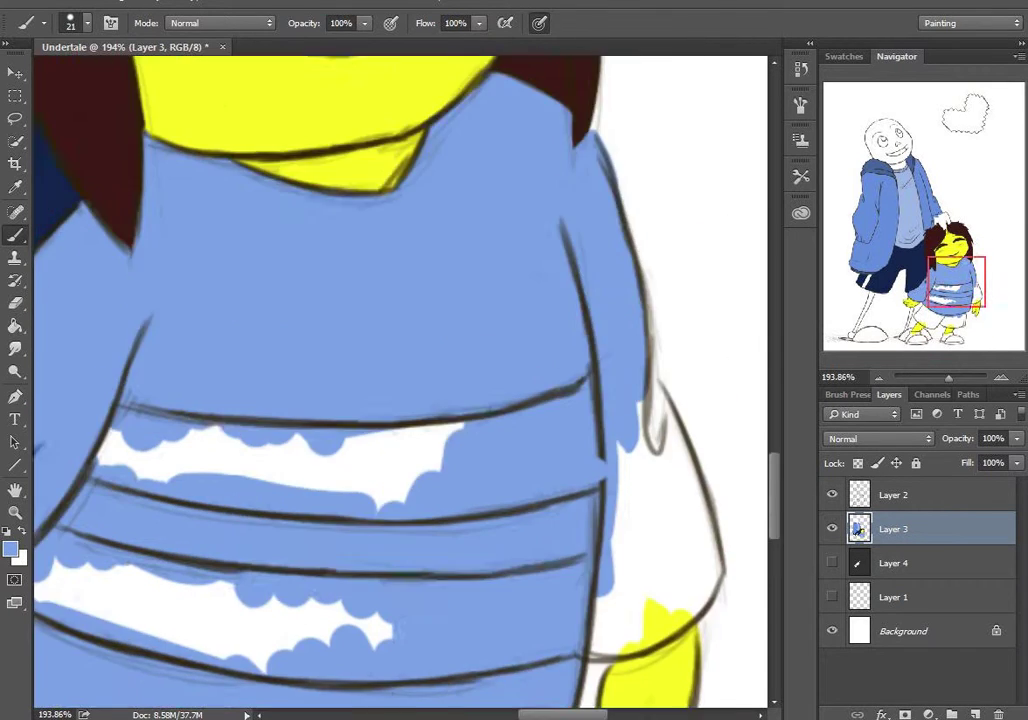
pyautogui.scroll(-5, 500, 350)
pyautogui.moveTo(490, 310); pyautogui.dragTo(570, 200)
pyautogui.moveTo(540, 110); pyautogui.dragTo(500, 300)
pyautogui.moveTo(425, 470)
pyautogui.mouseDown()
pyautogui.moveTo(300, 470)
pyautogui.moveTo(560, 470)
pyautogui.mouseUp()
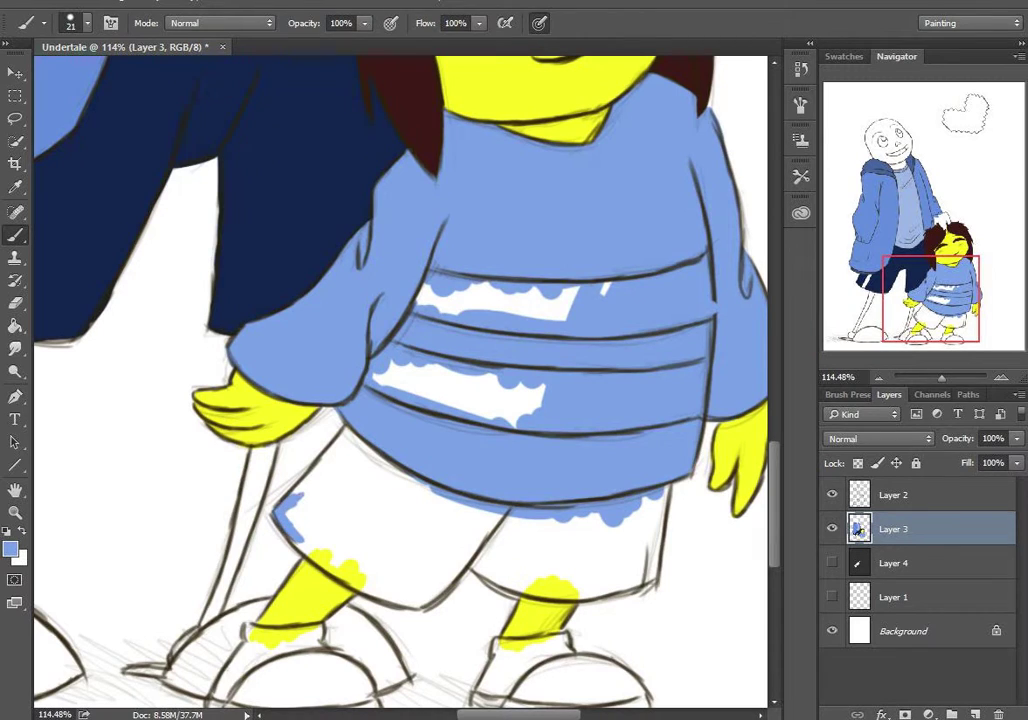
pyautogui.moveTo(290, 505); pyautogui.dragTo(320, 560)
pyautogui.moveTo(300, 500)
pyautogui.mouseDown()
pyautogui.moveTo(345, 560)
pyautogui.moveTo(460, 590)
pyautogui.mouseUp()
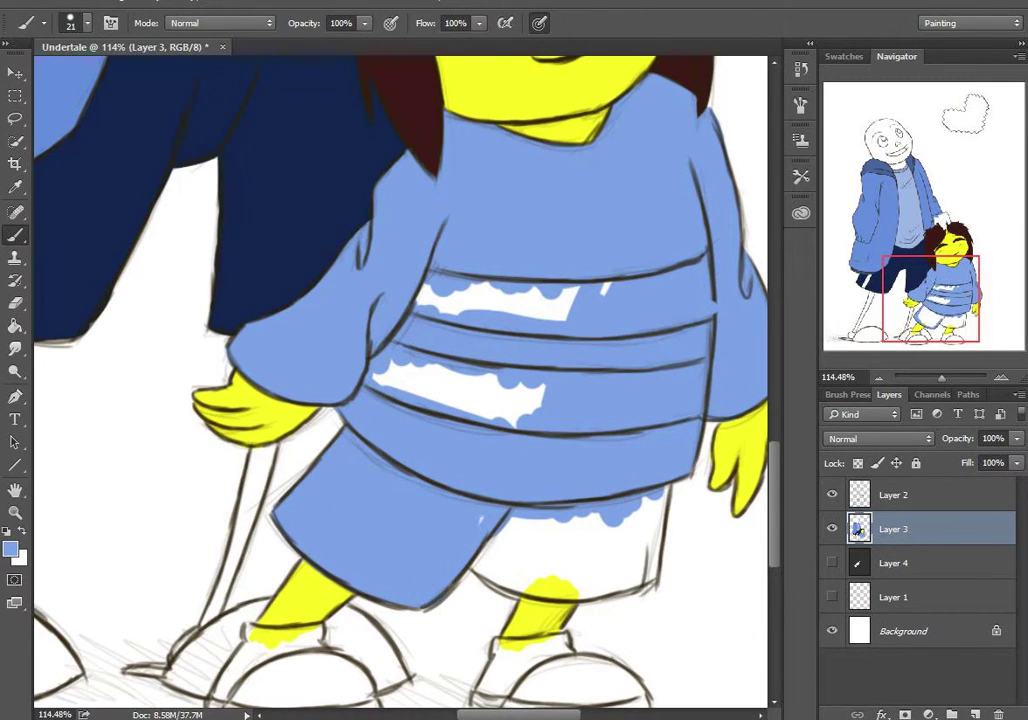
pyautogui.moveTo(500, 520); pyautogui.dragTo(590, 590)
pyautogui.moveTo(595, 520)
pyautogui.mouseDown()
pyautogui.moveTo(610, 585)
pyautogui.moveTo(650, 570)
pyautogui.mouseUp()
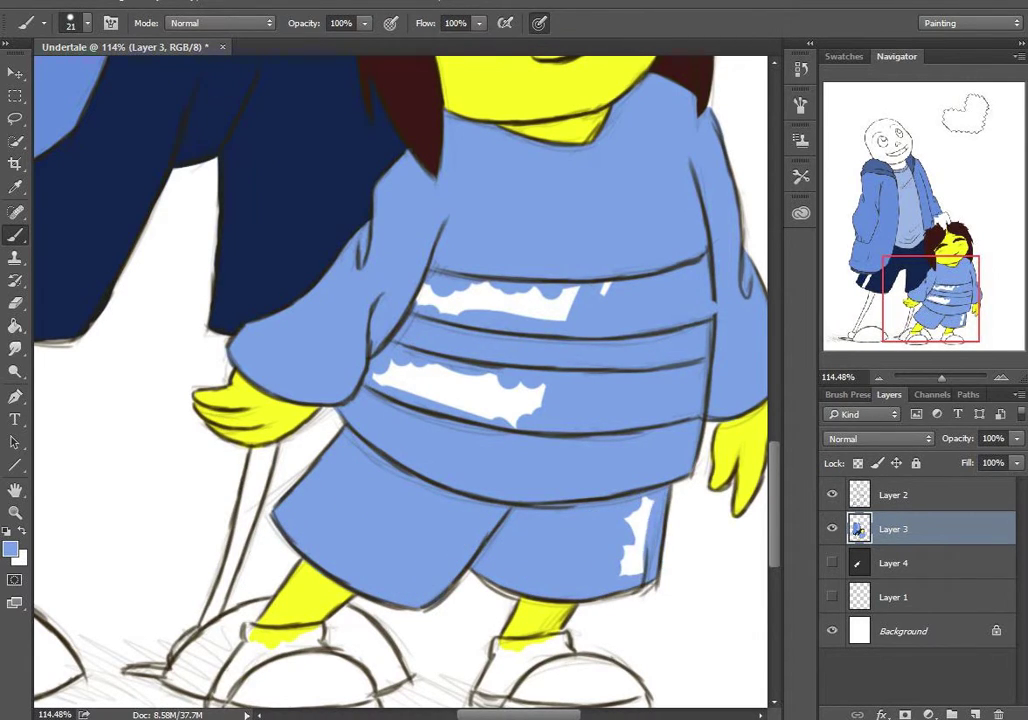
pyautogui.moveTo(640, 500); pyautogui.dragTo(628, 572)
# Step: Sample a dark red and fill Frisk's first shoe with it
pyautogui.keyDown('alt'); pyautogui.click(400, 120); pyautogui.keyUp('alt')
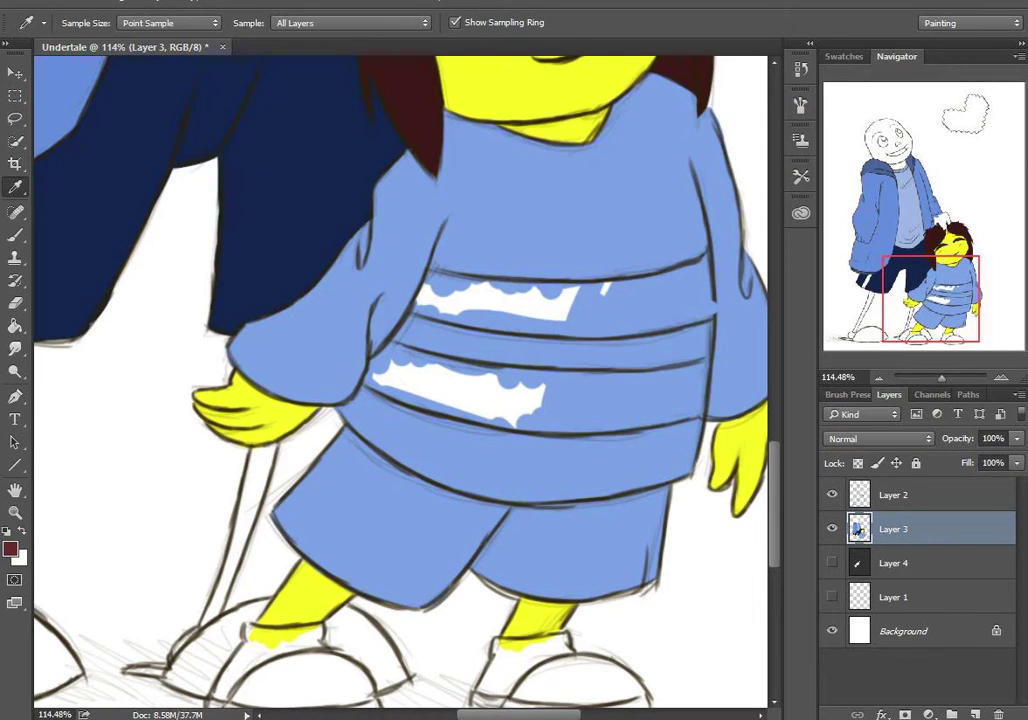
pyautogui.keyDown('ctrl'); pyautogui.keyDown('space'); pyautogui.click(300, 630); pyautogui.keyUp('space'); pyautogui.keyUp('ctrl')
pyautogui.moveTo(225, 575)
pyautogui.mouseDown()
pyautogui.moveTo(495, 572)
pyautogui.moveTo(510, 540)
pyautogui.mouseUp()
pyautogui.moveTo(360, 470); pyautogui.dragTo(385, 440)
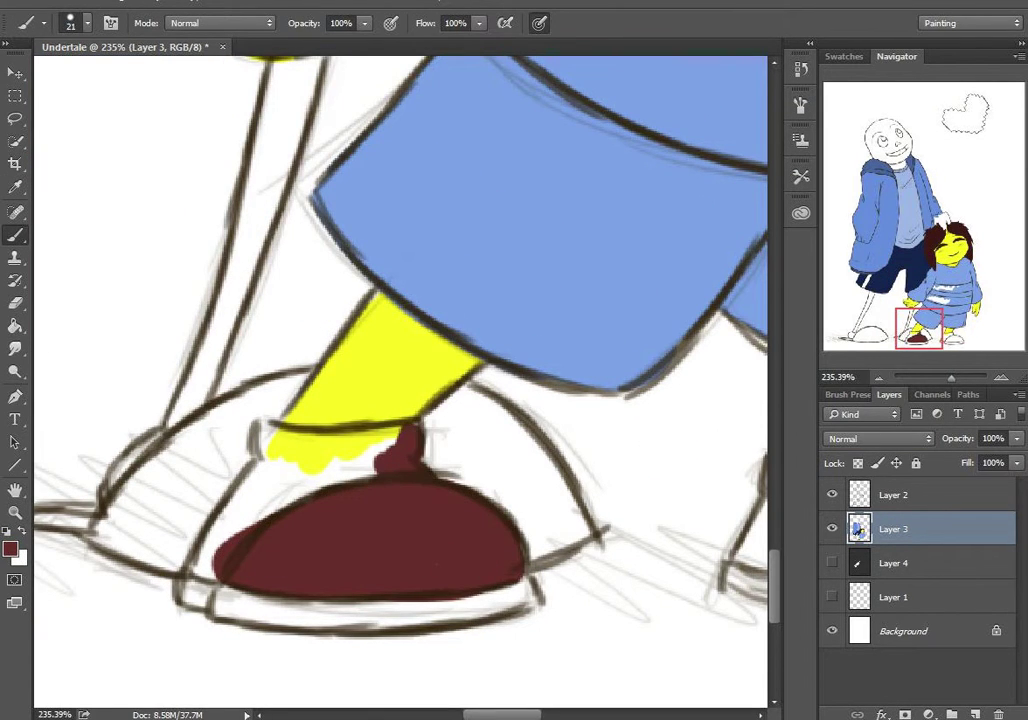
pyautogui.moveTo(262, 430)
pyautogui.mouseDown()
pyautogui.moveTo(420, 430)
pyautogui.moveTo(295, 485)
pyautogui.mouseUp()
pyautogui.moveTo(235, 510); pyautogui.dragTo(200, 575)
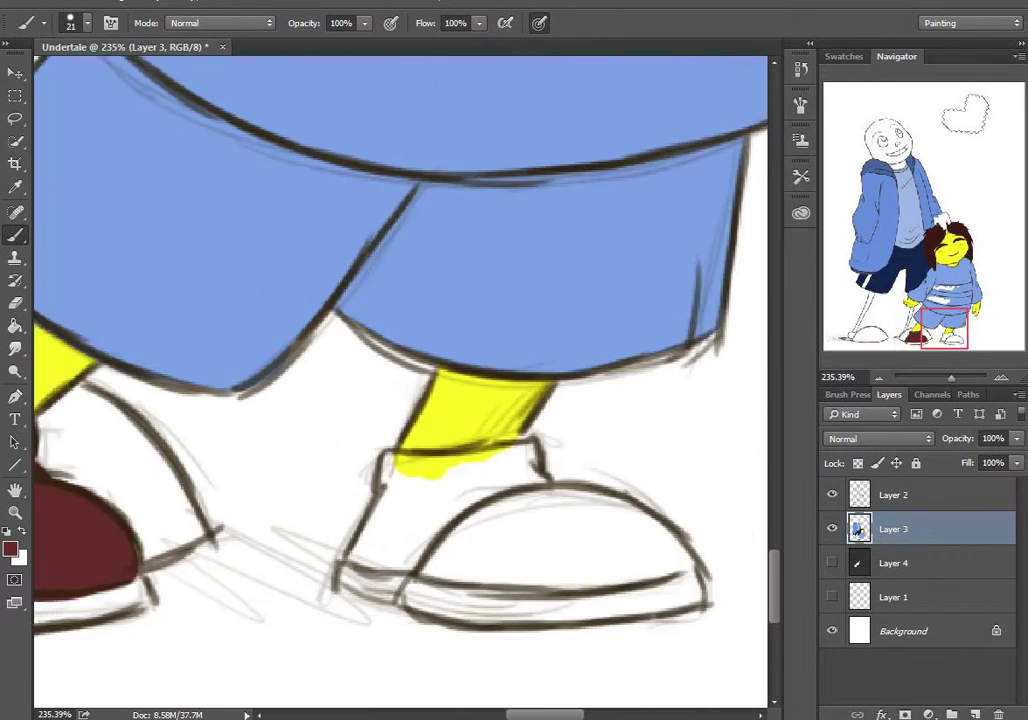
# Step: Fill the second shoe dark red and paint both shoe soles dark red
pyautogui.moveTo(560, 420); pyautogui.dragTo(180, 430)
pyautogui.moveTo(420, 525); pyautogui.dragTo(470, 560)
pyautogui.moveTo(470, 510); pyautogui.dragTo(690, 575)
pyautogui.moveTo(440, 490)
pyautogui.mouseDown()
pyautogui.moveTo(530, 475)
pyautogui.moveTo(530, 465)
pyautogui.mouseUp()
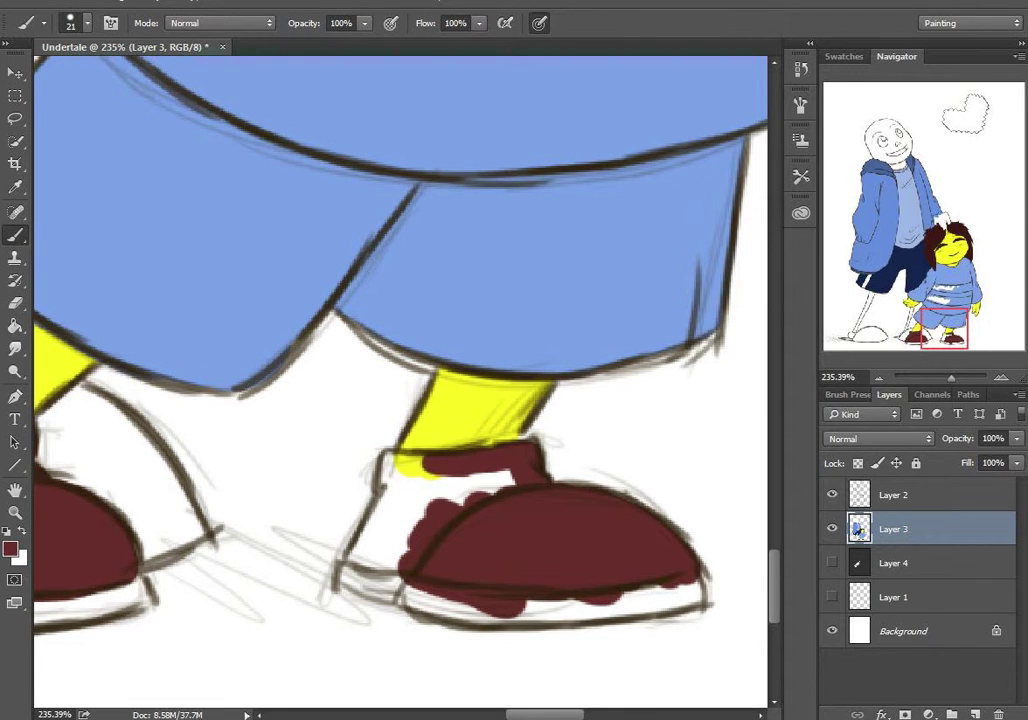
pyautogui.moveTo(380, 465)
pyautogui.mouseDown()
pyautogui.moveTo(500, 470)
pyautogui.moveTo(360, 560)
pyautogui.mouseUp()
pyautogui.hotkey('ctrl', '-')
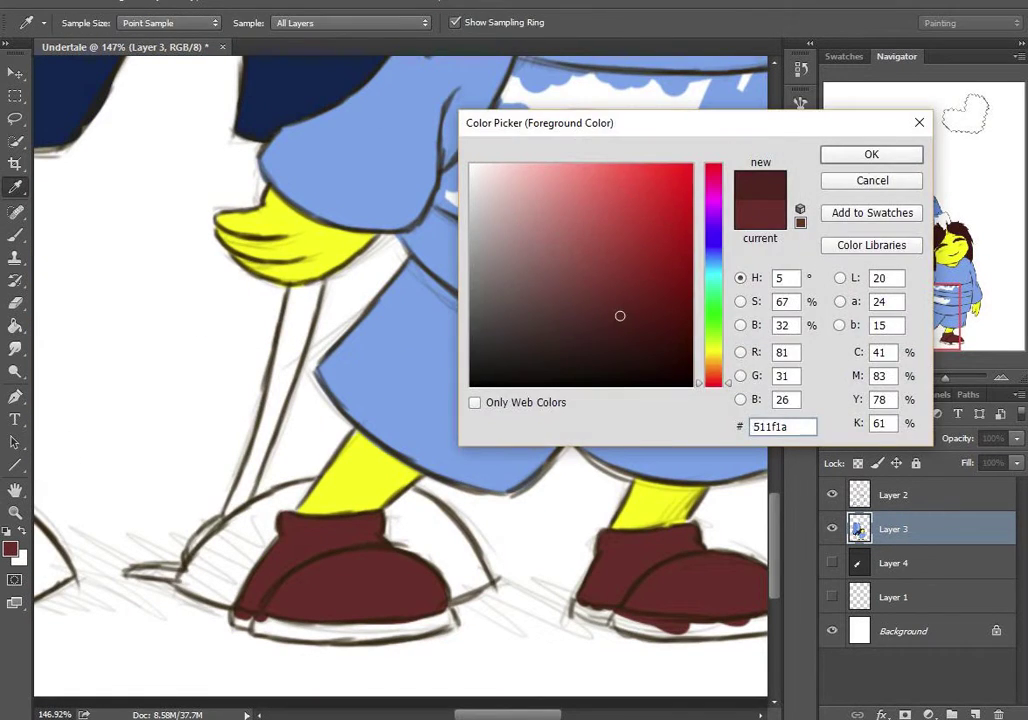
pyautogui.moveTo(240, 628); pyautogui.dragTo(450, 628)
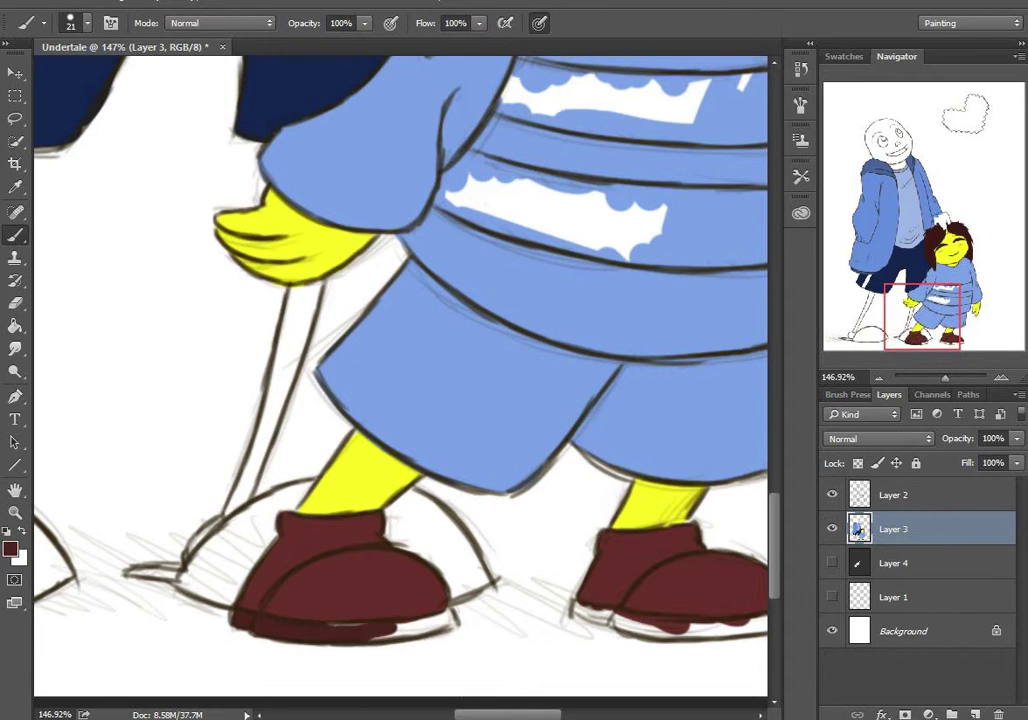
pyautogui.moveTo(560, 400); pyautogui.dragTo(380, 400)
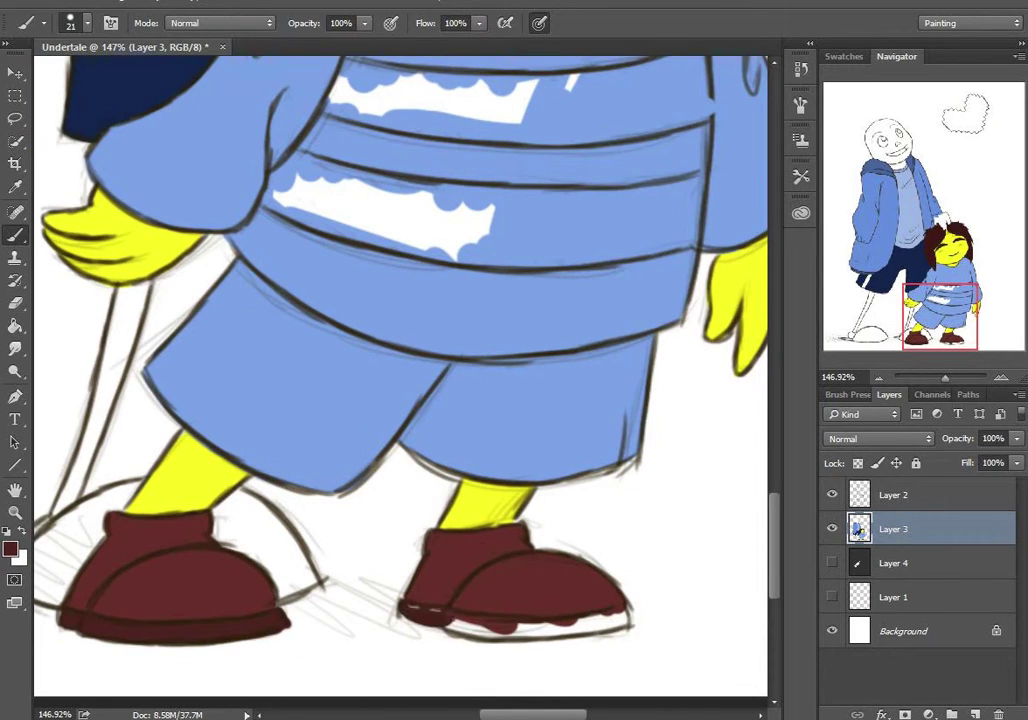
pyautogui.moveTo(395, 622); pyautogui.dragTo(630, 625)
# Step: Switch to white and paint Sans's bony fingers resting on Frisk's hair
pyautogui.press('z')
pyautogui.moveTo(442, 641); pyautogui.dragTo(300, 641)
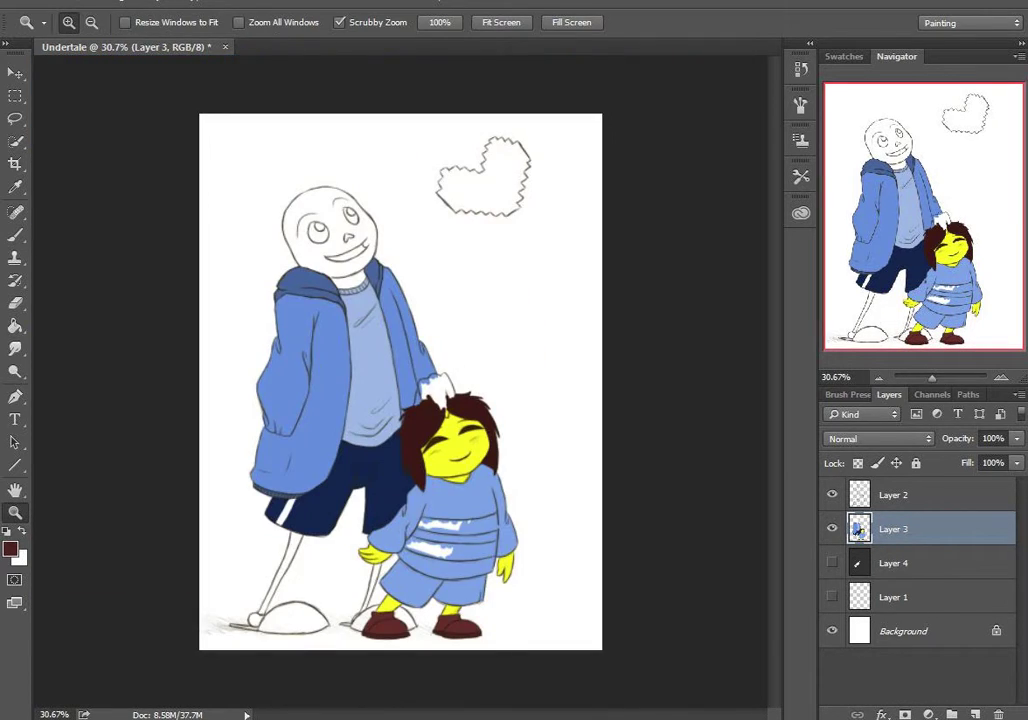
pyautogui.moveTo(440, 390); pyautogui.dragTo(560, 390)
pyautogui.click(10, 548)
pyautogui.press('Escape')
pyautogui.press('b')
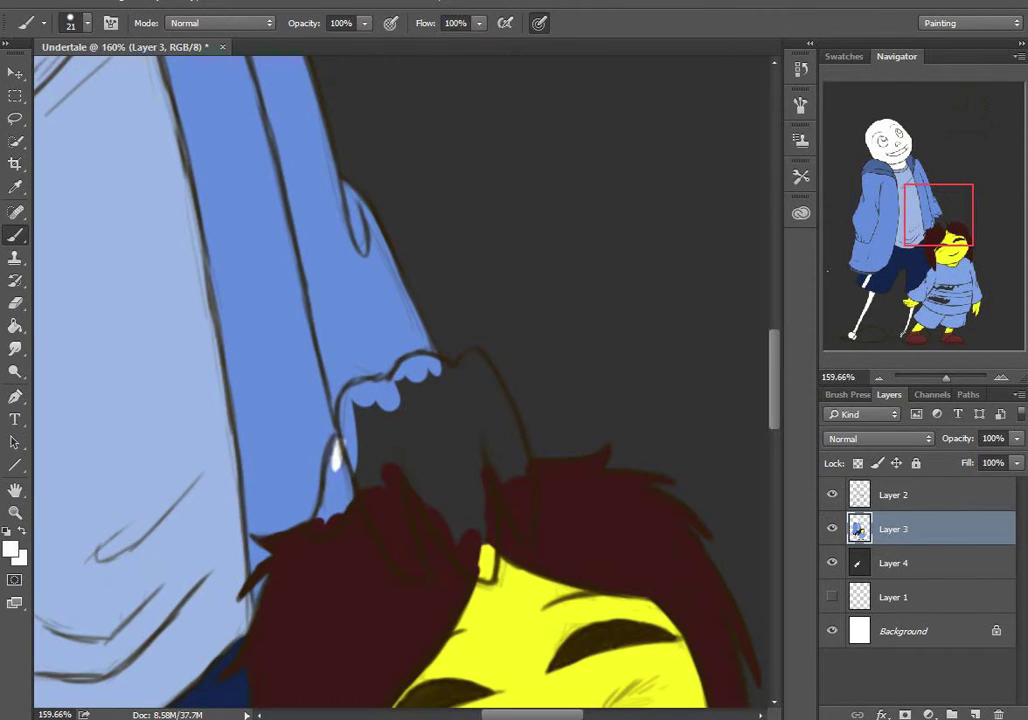
pyautogui.moveTo(343, 435)
pyautogui.mouseDown()
pyautogui.moveTo(315, 530)
pyautogui.moveTo(420, 575)
pyautogui.mouseUp()
pyautogui.moveTo(365, 410); pyautogui.dragTo(405, 560)
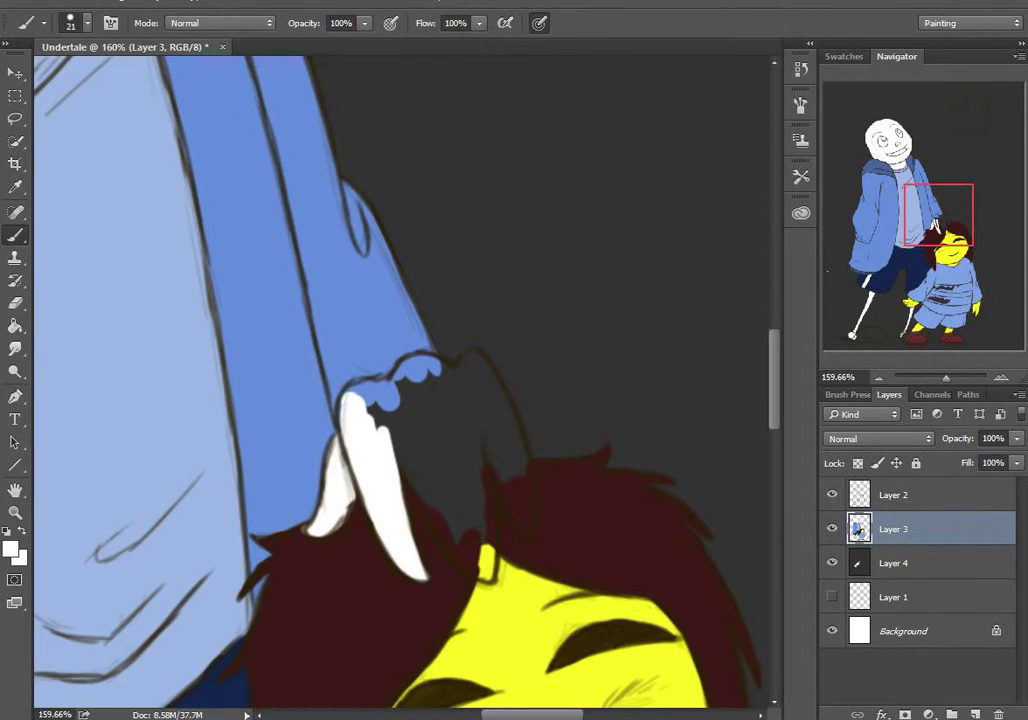
pyautogui.moveTo(350, 390); pyautogui.dragTo(420, 465)
pyautogui.moveTo(360, 420); pyautogui.dragTo(390, 520)
pyautogui.moveTo(380, 380)
pyautogui.mouseDown()
pyautogui.moveTo(440, 500)
pyautogui.moveTo(480, 400)
pyautogui.moveTo(520, 530)
pyautogui.mouseUp()
pyautogui.moveTo(500, 470); pyautogui.dragTo(530, 543)
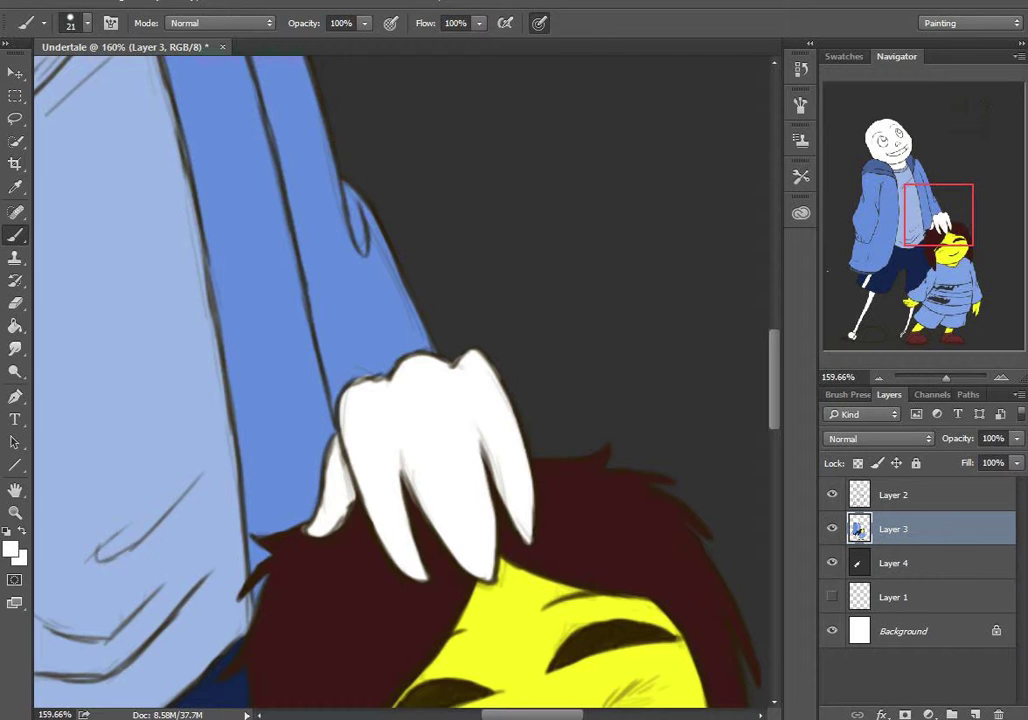
# Step: Zoom out to review Sans's hand, then zoom in on the heart outline
pyautogui.press('z')
pyautogui.moveTo(540, 330); pyautogui.dragTo(600, 330)
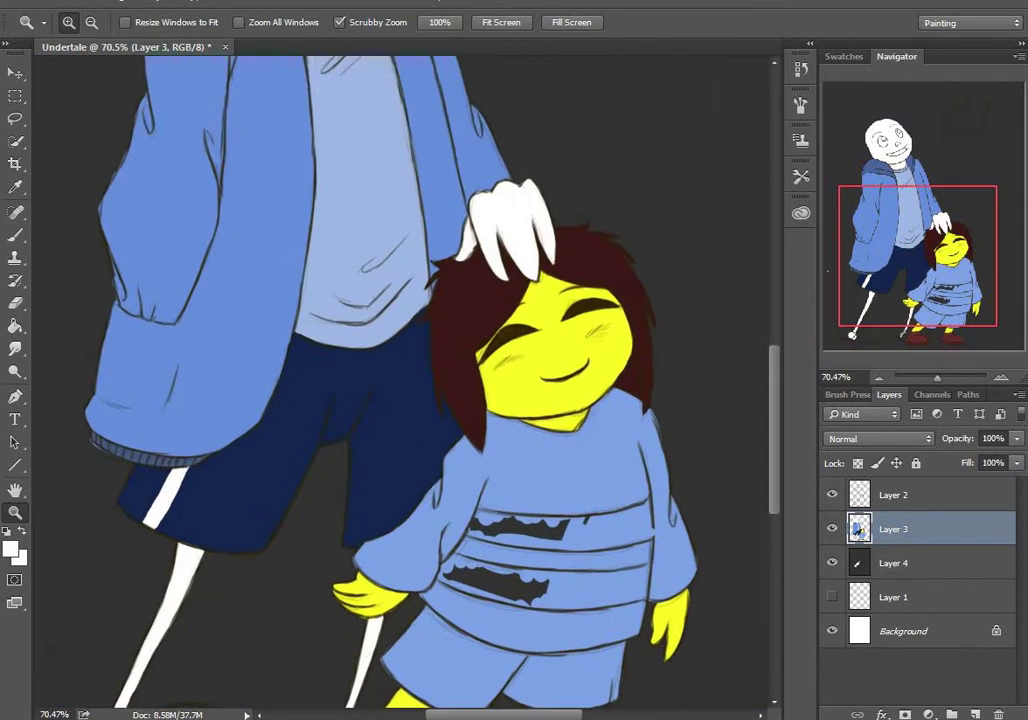
pyautogui.scroll(10, 400, 380)
pyautogui.moveTo(430, 350); pyautogui.dragTo(520, 350)
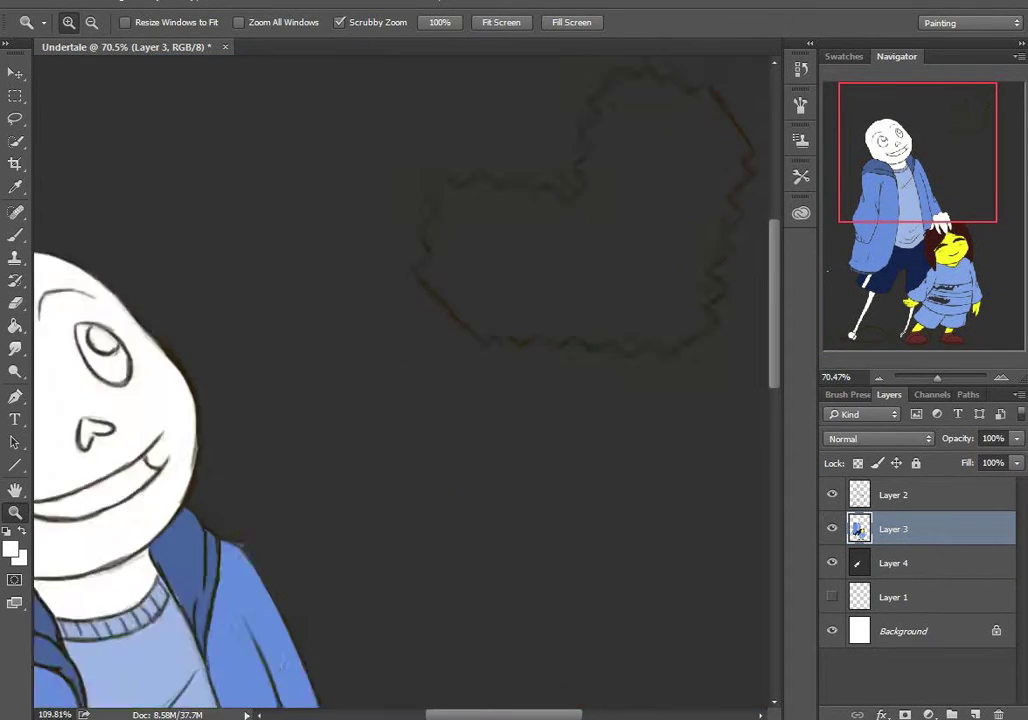
# Step: Paint the heart solid red to its outline, hiding the dark backdrop layer
pyautogui.press('b')
pyautogui.moveTo(330, 380); pyautogui.dragTo(520, 400)
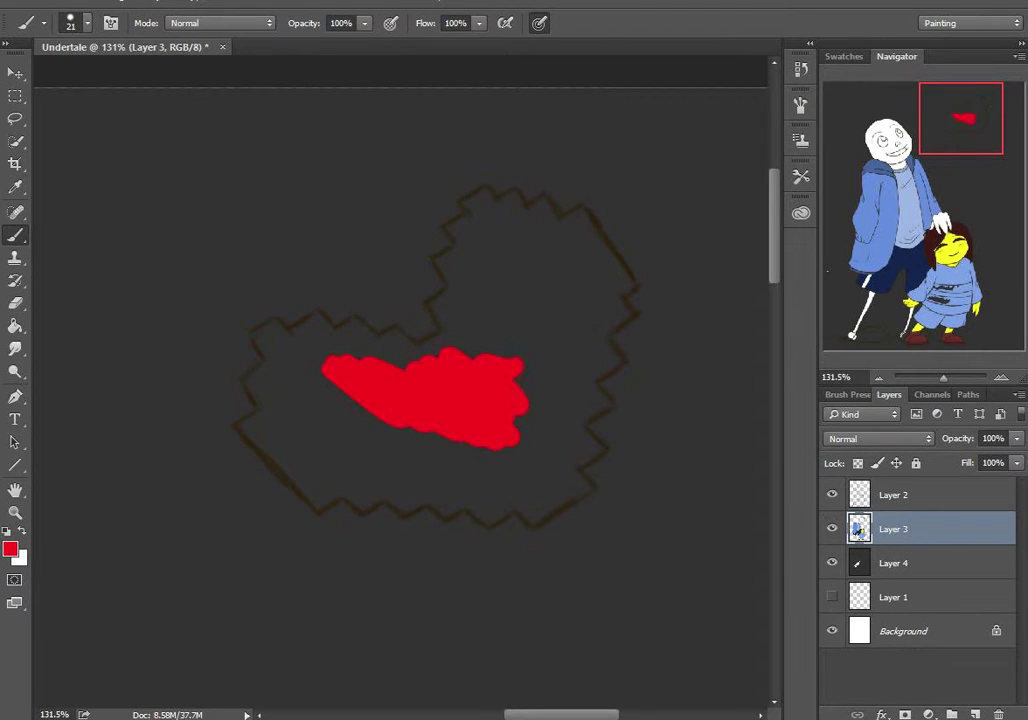
pyautogui.click(832, 562)
pyautogui.moveTo(400, 410)
pyautogui.mouseDown()
pyautogui.moveTo(270, 425)
pyautogui.moveTo(316, 491)
pyautogui.moveTo(400, 495)
pyautogui.moveTo(525, 450)
pyautogui.moveTo(480, 505)
pyautogui.moveTo(540, 465)
pyautogui.moveTo(530, 510)
pyautogui.moveTo(585, 420)
pyautogui.moveTo(600, 455)
pyautogui.moveTo(600, 380)
pyautogui.moveTo(615, 345)
pyautogui.moveTo(535, 255)
pyautogui.moveTo(610, 290)
pyautogui.mouseUp()
pyautogui.moveTo(530, 245)
pyautogui.mouseDown()
pyautogui.moveTo(545, 215)
pyautogui.moveTo(520, 210)
pyautogui.moveTo(465, 300)
pyautogui.moveTo(255, 375)
pyautogui.moveTo(290, 325)
pyautogui.moveTo(405, 352)
pyautogui.mouseUp()
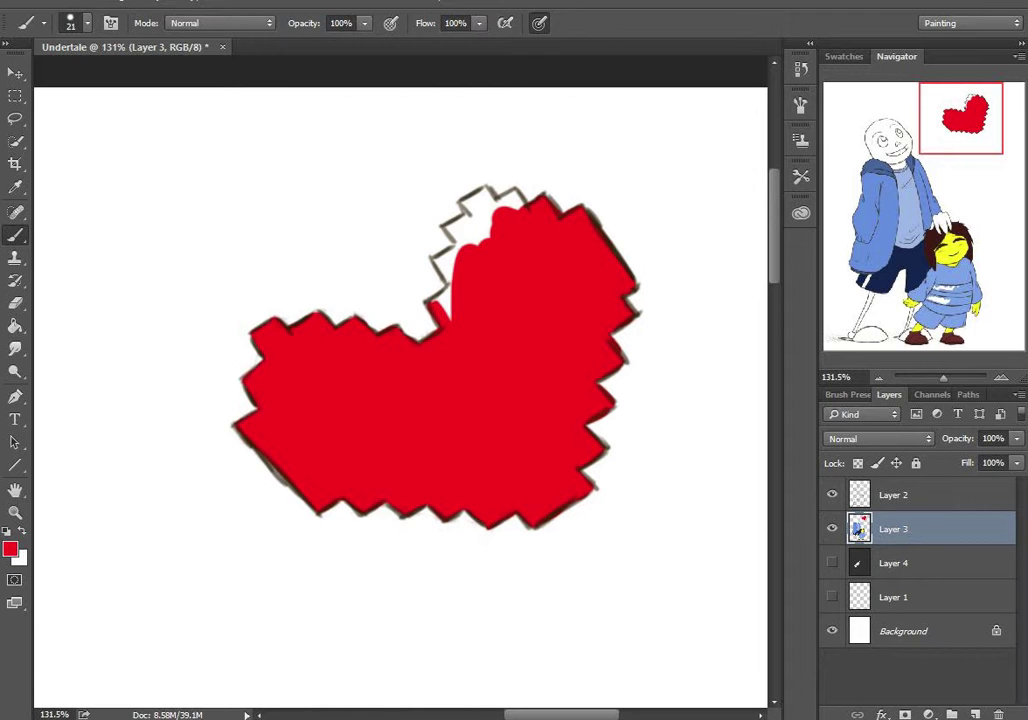
pyautogui.moveTo(440, 290); pyautogui.dragTo(465, 235)
pyautogui.press('z')
pyautogui.hotkey('ctrl', '0')
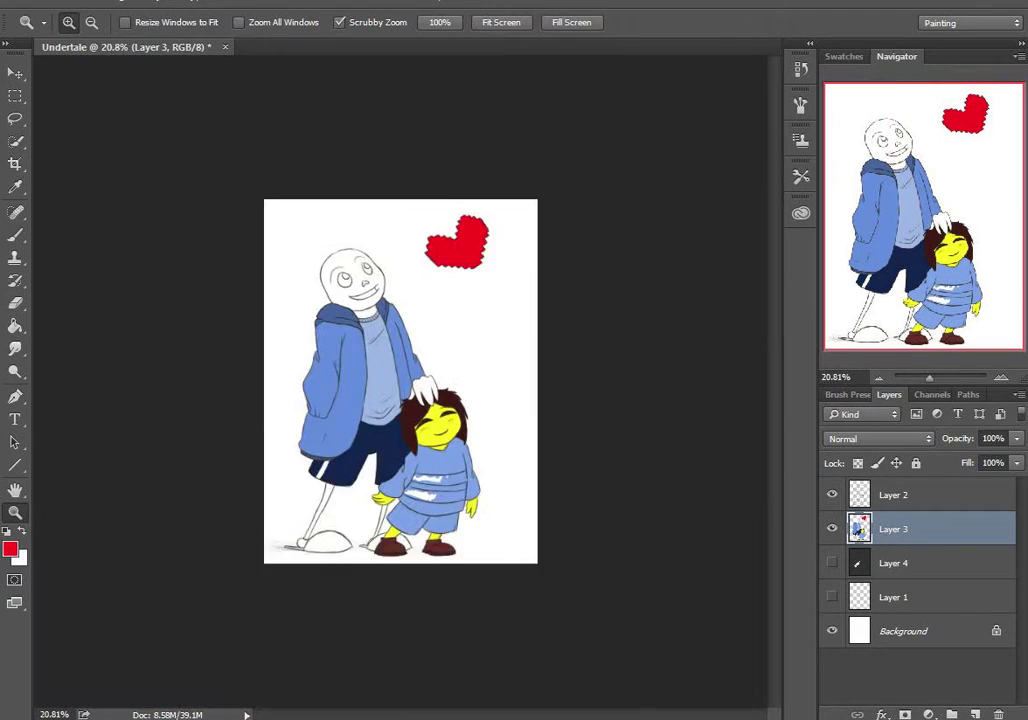
pyautogui.moveTo(436, 425)
pyautogui.mouseDown()
pyautogui.moveTo(480, 425)
pyautogui.moveTo(540, 402)
pyautogui.mouseUp()
# Step: Choose magenta and paint Frisk's upper and lower sweater stripes solid
pyautogui.click(10, 549)
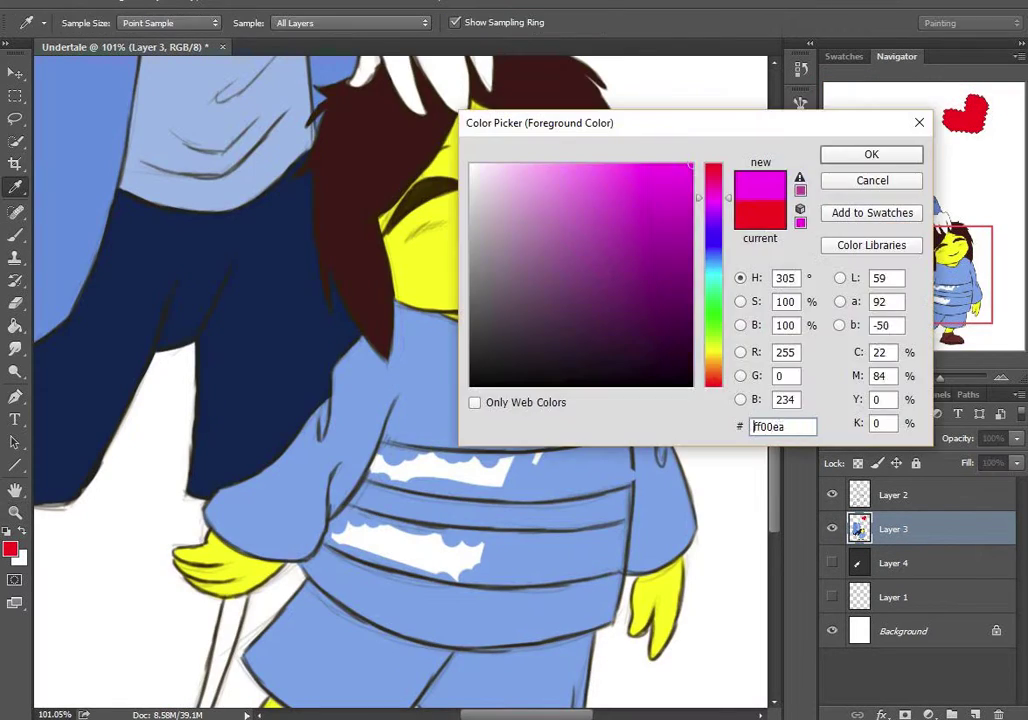
pyautogui.click(842, 154)
pyautogui.press('b')
pyautogui.moveTo(380, 478)
pyautogui.mouseDown()
pyautogui.moveTo(551, 476)
pyautogui.moveTo(570, 490)
pyautogui.mouseUp()
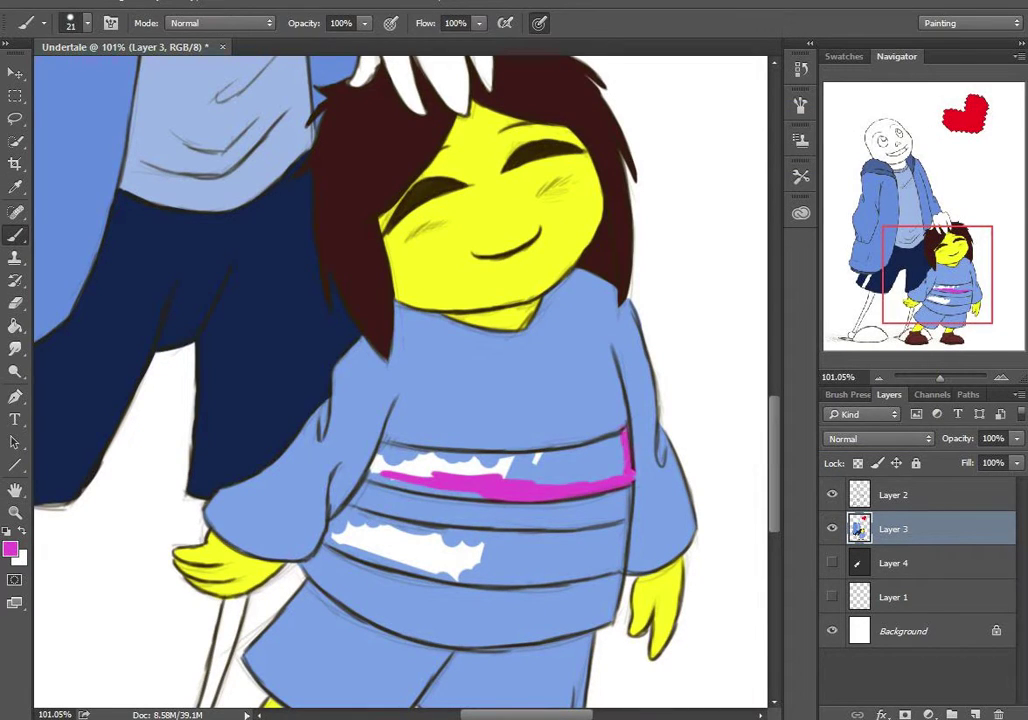
pyautogui.moveTo(382, 452); pyautogui.dragTo(562, 456)
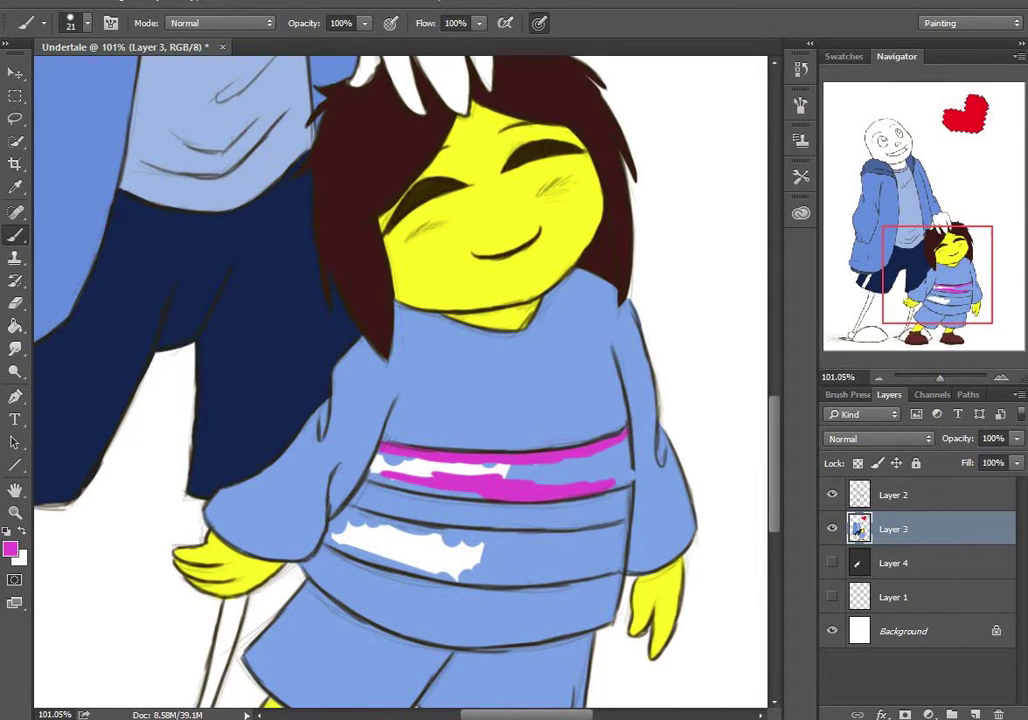
pyautogui.moveTo(385, 466); pyautogui.dragTo(610, 462)
pyautogui.hotkey('ctrl', 'z')
pyautogui.moveTo(380, 462)
pyautogui.mouseDown()
pyautogui.moveTo(620, 458)
pyautogui.moveTo(505, 482)
pyautogui.mouseUp()
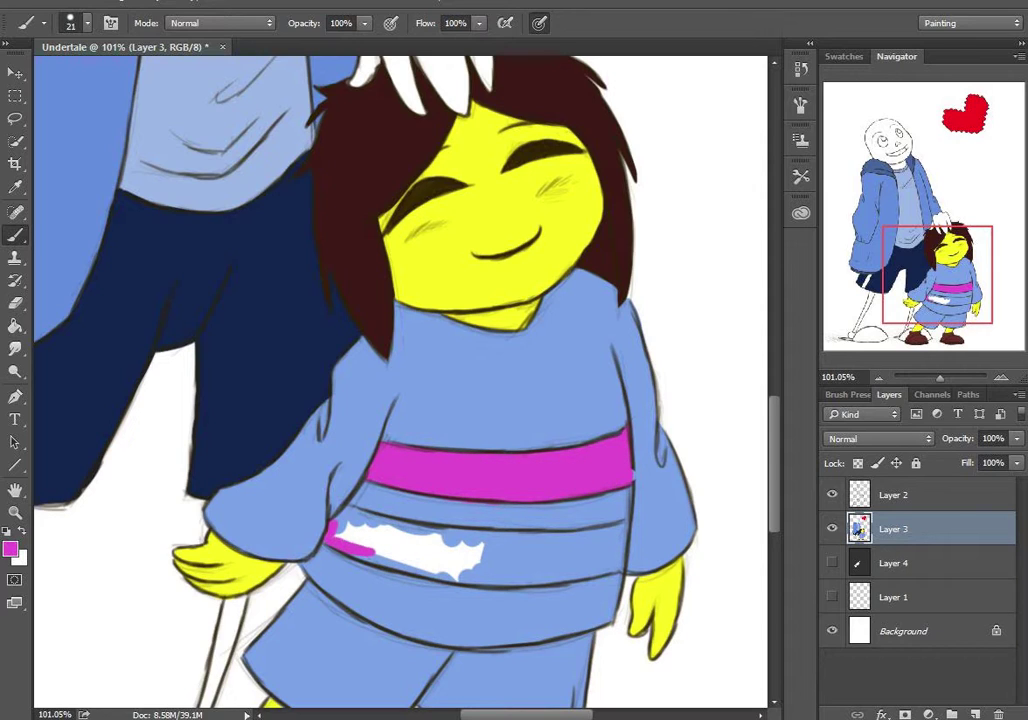
pyautogui.moveTo(335, 548)
pyautogui.mouseDown()
pyautogui.moveTo(515, 552)
pyautogui.moveTo(510, 560)
pyautogui.moveTo(586, 533)
pyautogui.mouseUp()
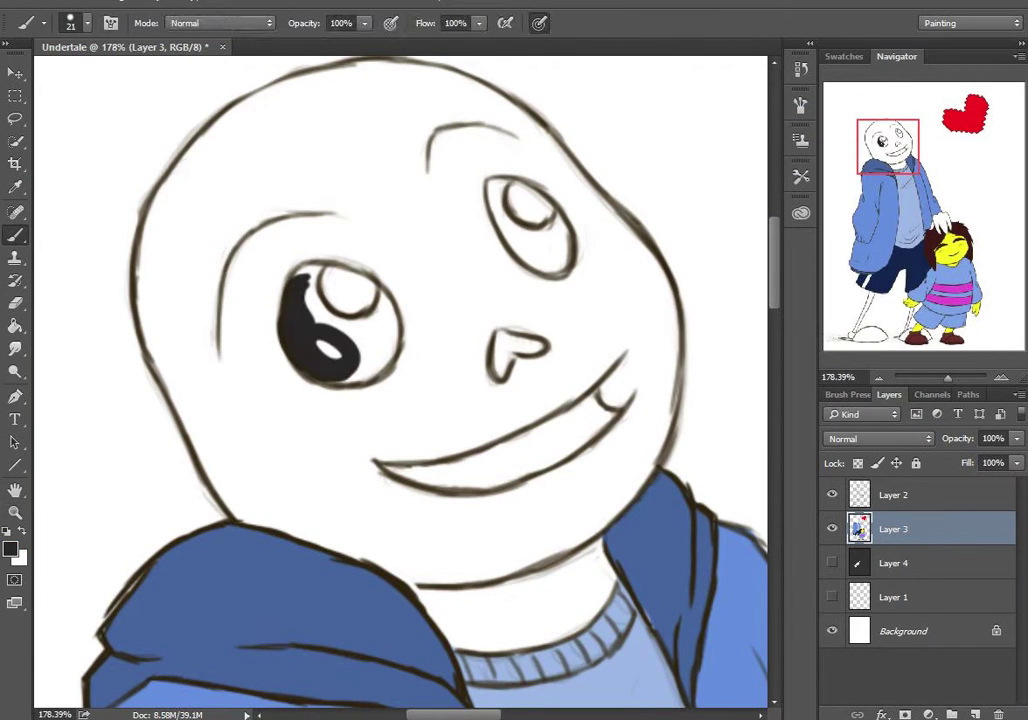
# Step: Fill Sans's eye sockets and mouth black up to the smile line
pyautogui.moveTo(330, 345)
pyautogui.mouseDown()
pyautogui.moveTo(383, 360)
pyautogui.moveTo(308, 292)
pyautogui.mouseUp()
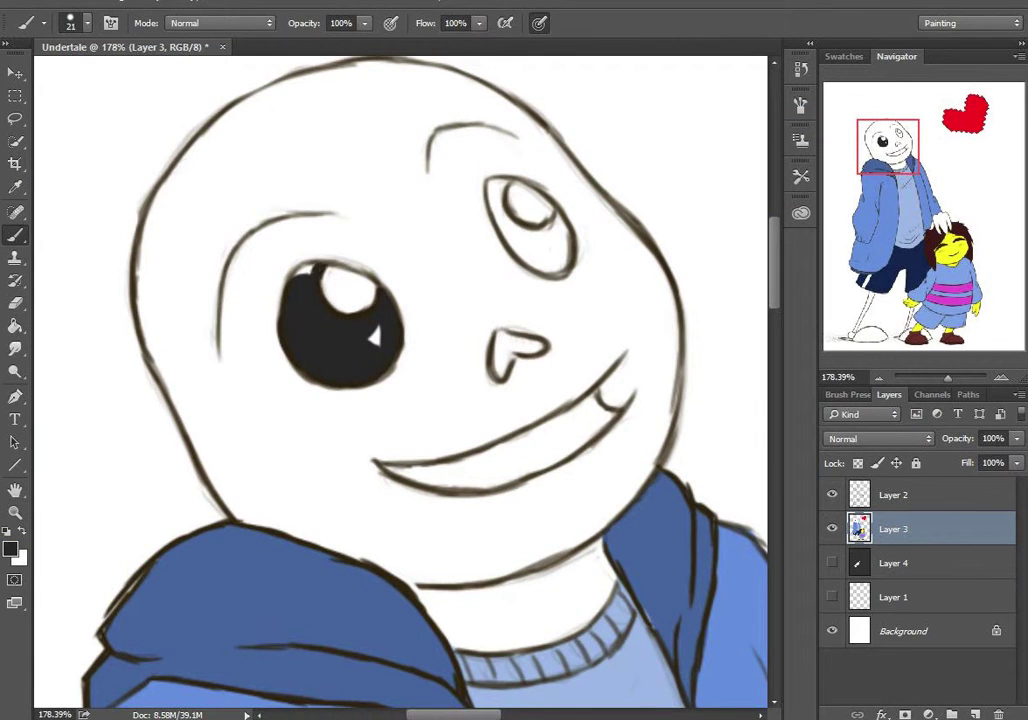
pyautogui.moveTo(500, 205); pyautogui.dragTo(555, 255)
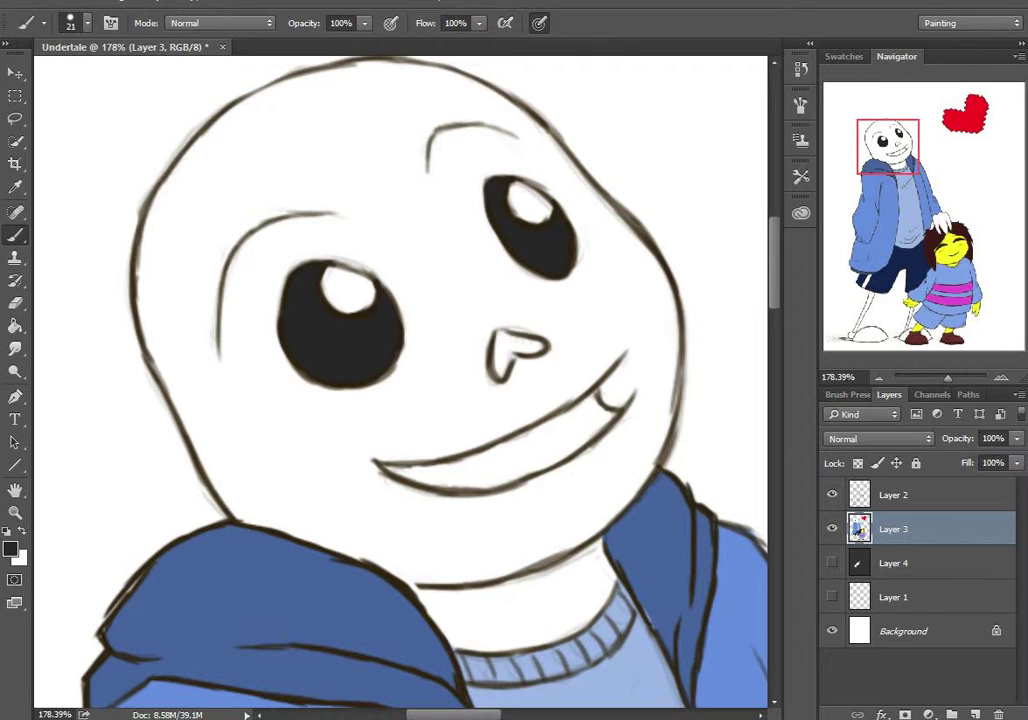
pyautogui.moveTo(385, 465)
pyautogui.mouseDown()
pyautogui.moveTo(553, 456)
pyautogui.moveTo(595, 408)
pyautogui.mouseUp()
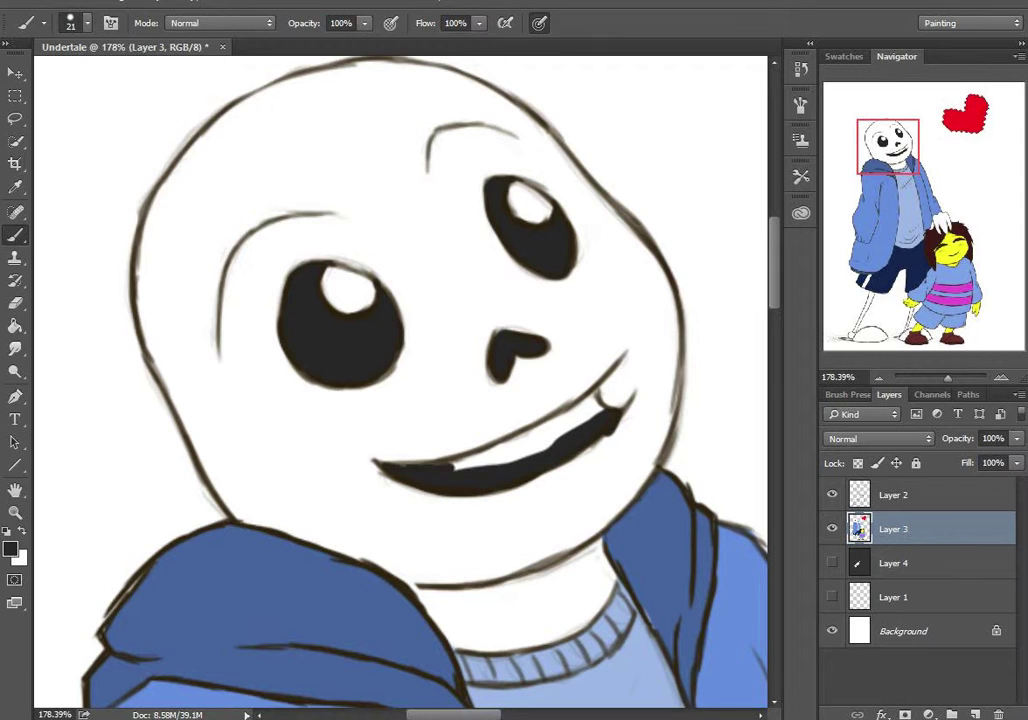
pyautogui.moveTo(470, 452); pyautogui.dragTo(597, 397)
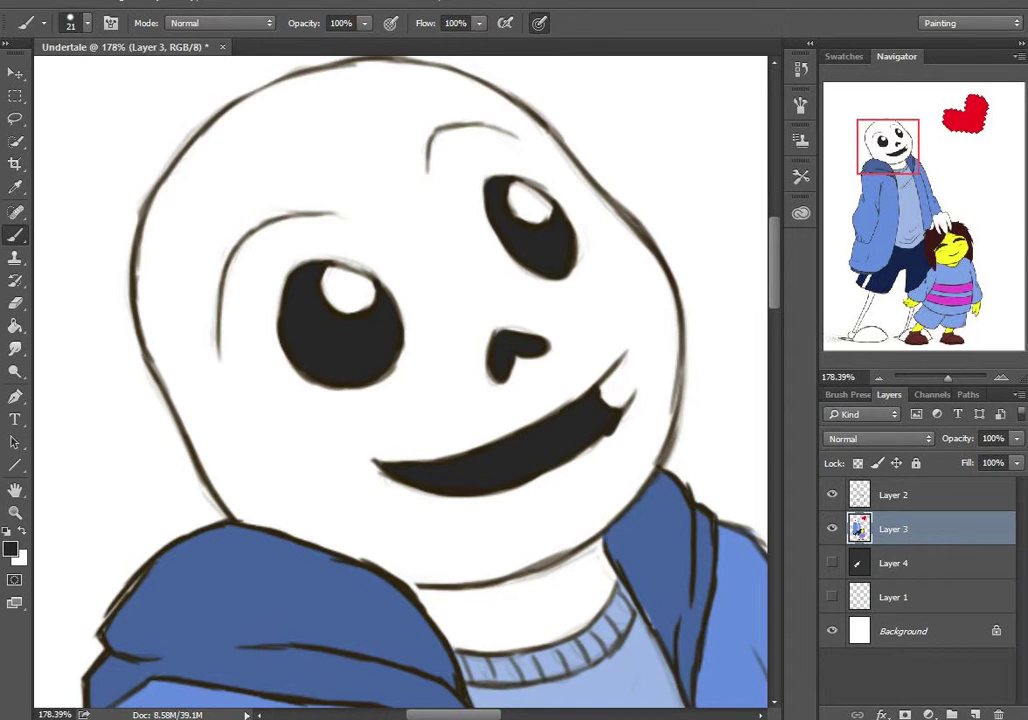
pyautogui.press('z')
pyautogui.scroll(-10, 400, 380)
pyautogui.scroll(6, 300, 450)
# Step: Sample the shorts' navy, test a shadow stroke under the left shoe, then undo it
pyautogui.press('i')
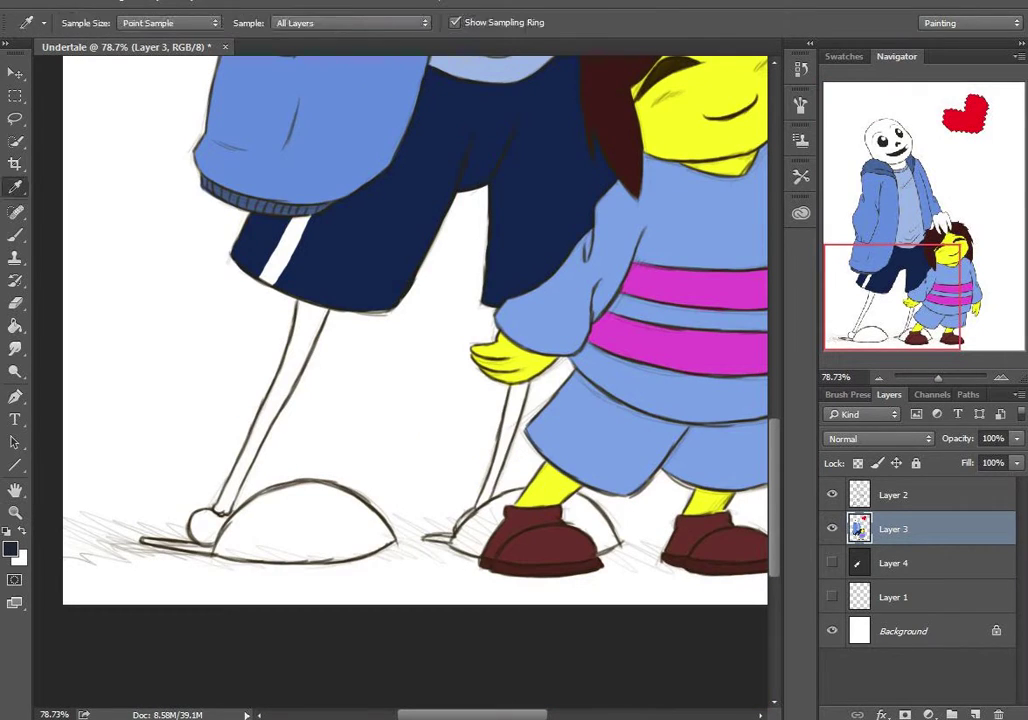
pyautogui.click(350, 250)
pyautogui.press('b')
pyautogui.moveTo(208, 552); pyautogui.dragTo(352, 552)
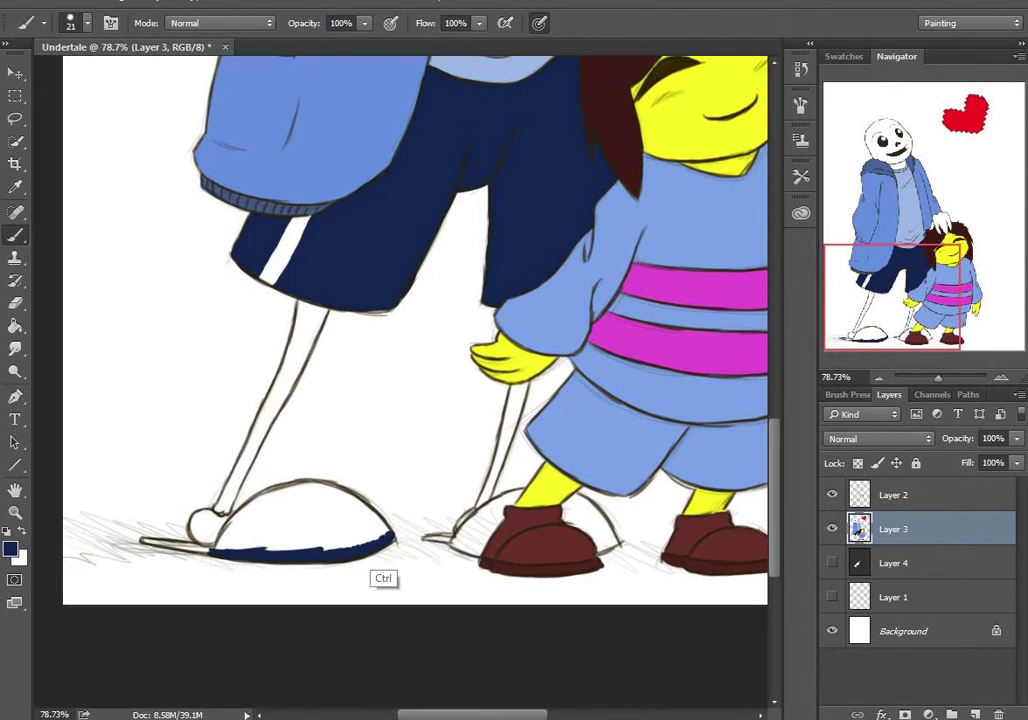
pyautogui.hotkey('ctrl', 'alt', 'z')
pyautogui.hotkey('ctrl', 'alt', 'z')
pyautogui.press('z')
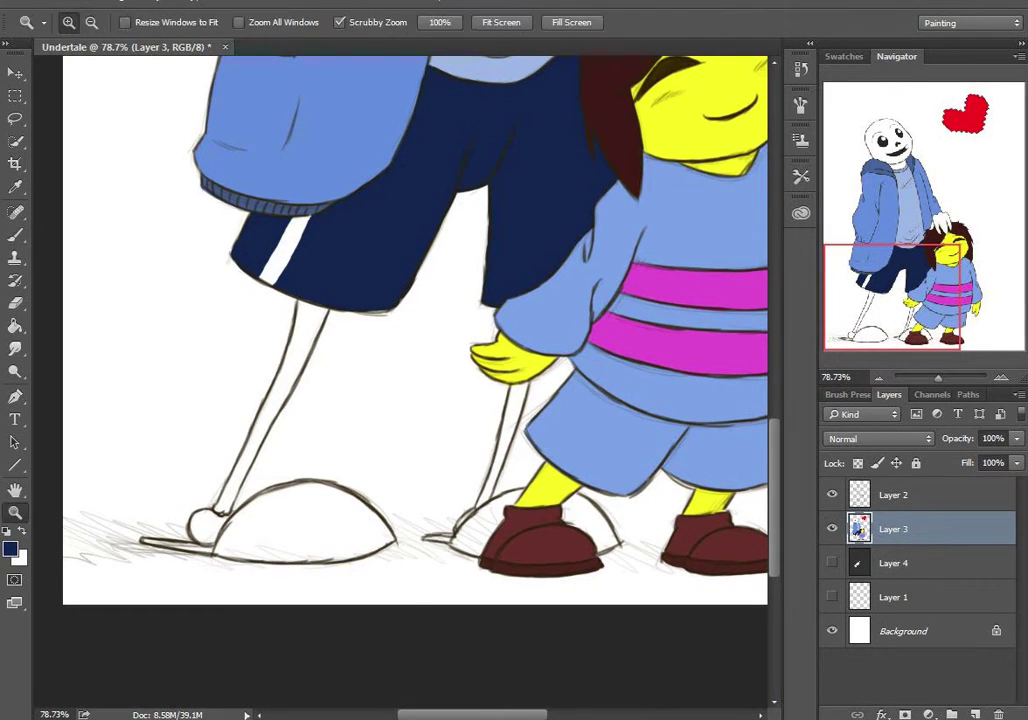
pyautogui.scroll(-5, 400, 380)
pyautogui.scroll(2, 400, 390)
pyautogui.scroll(-1, 400, 390)
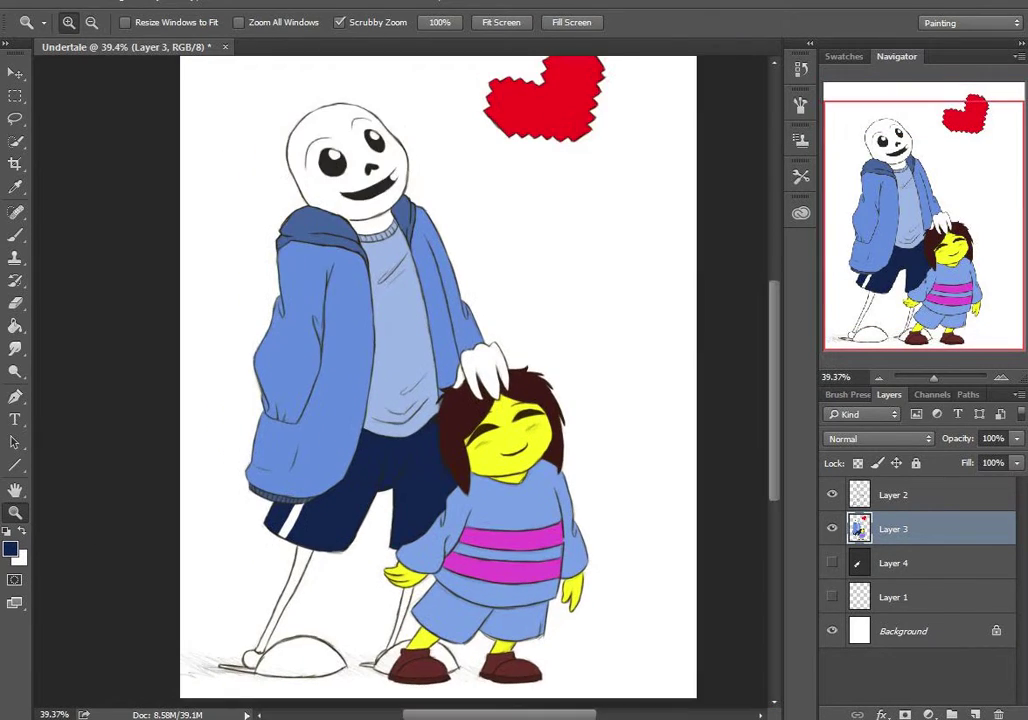
pyautogui.scroll(-2, 400, 390)
pyautogui.scroll(1, 400, 390)
# Step: Sample the hoodie blue and pick a darker blue for cel shading
pyautogui.scroll(3, 400, 390)
pyautogui.press('i')
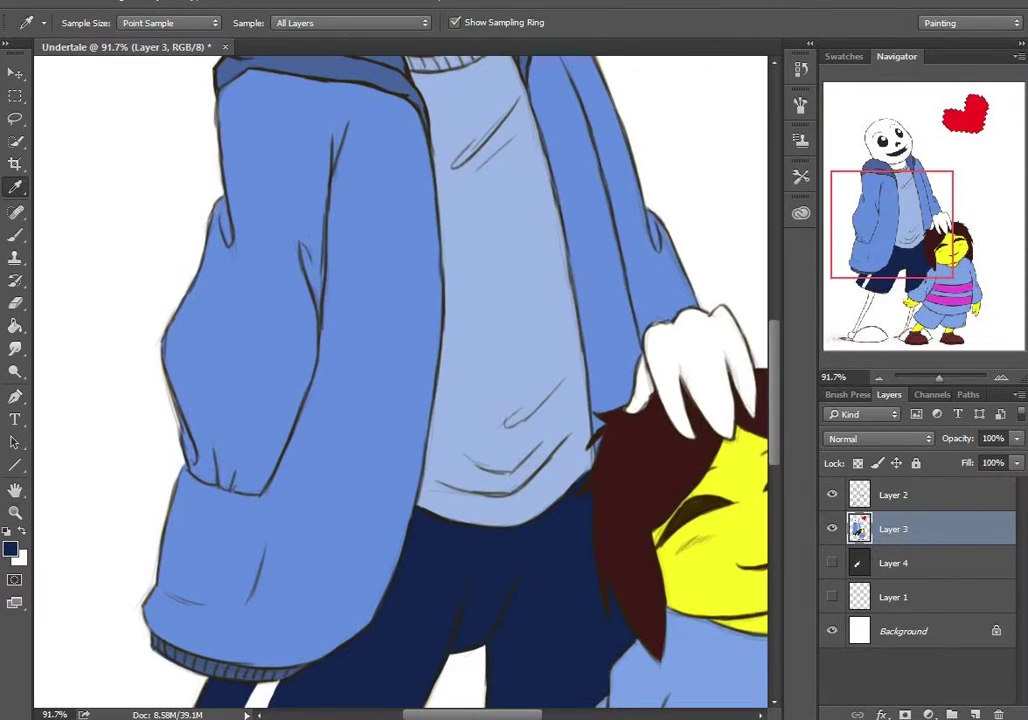
pyautogui.click(275, 344)
pyautogui.click(10, 548)
pyautogui.press('Return')
pyautogui.press('b')
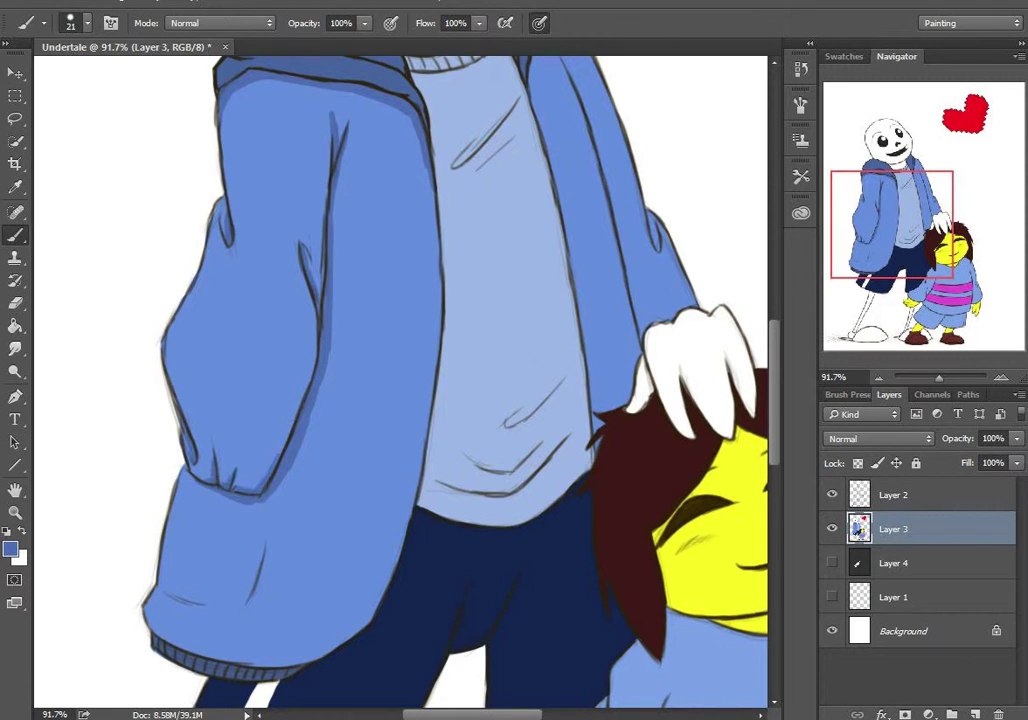
# Step: Shade the hoodie's left side, pocket and sleeve in darker blue
pyautogui.scroll(-3, 400, 380)
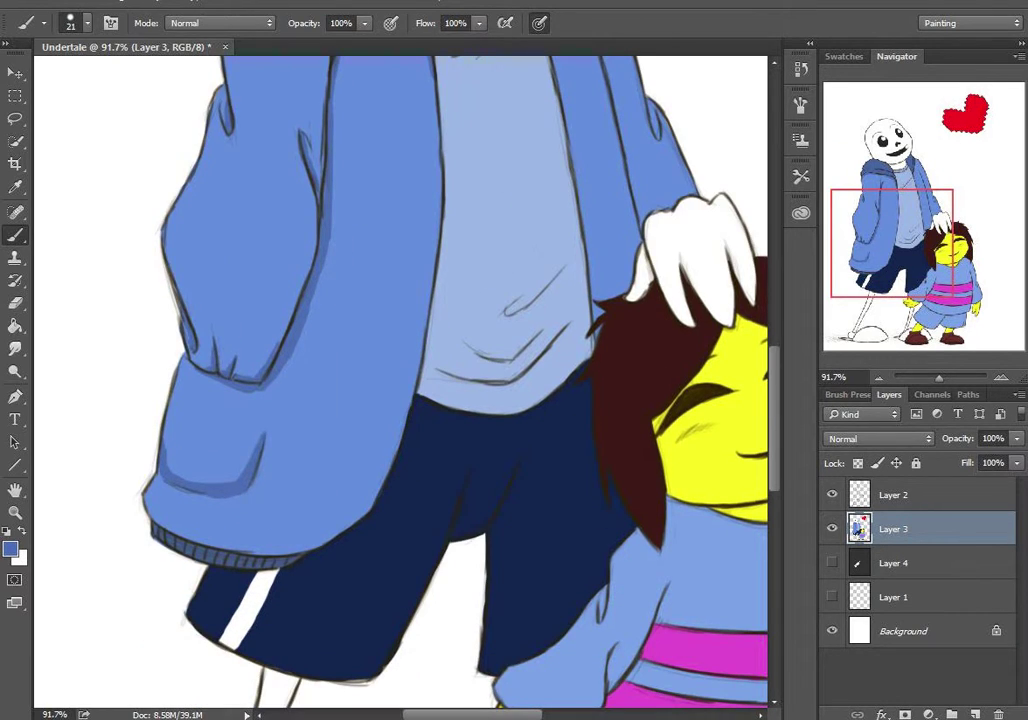
pyautogui.moveTo(123, 410)
pyautogui.mouseDown()
pyautogui.moveTo(160, 432)
pyautogui.moveTo(255, 440)
pyautogui.mouseUp()
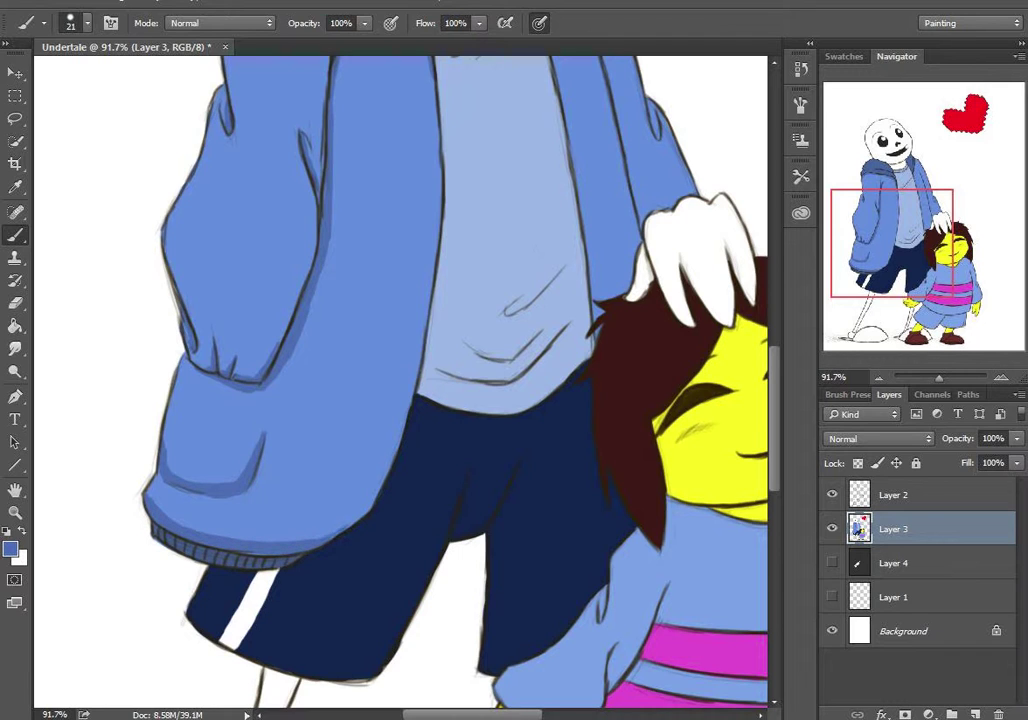
pyautogui.scroll(8, 400, 380)
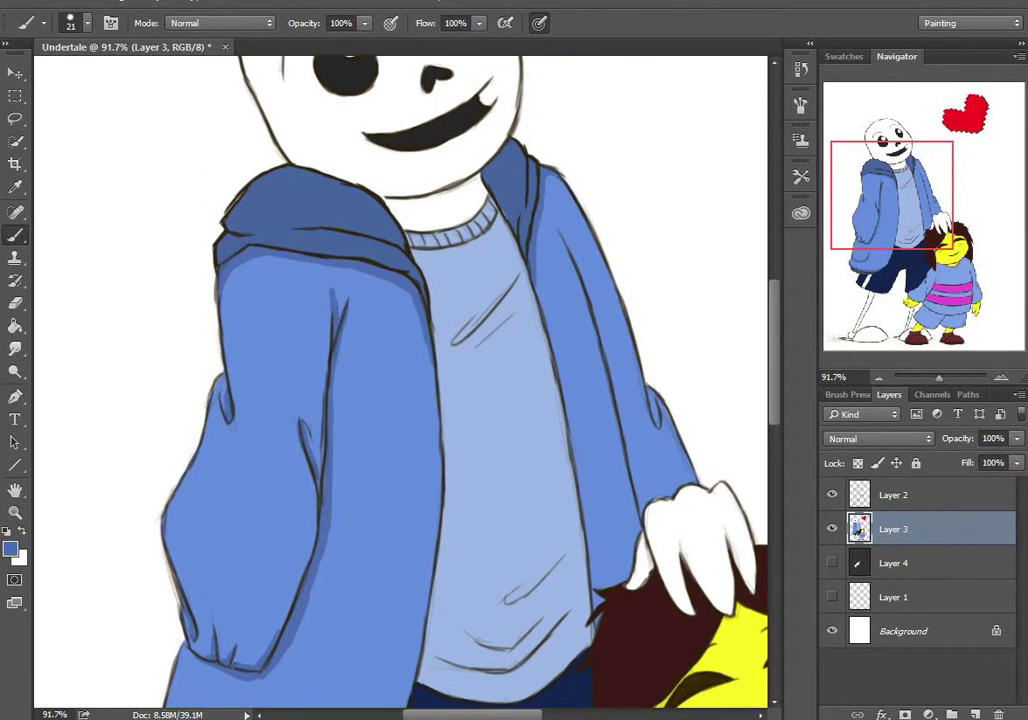
pyautogui.scroll(-3, 400, 380)
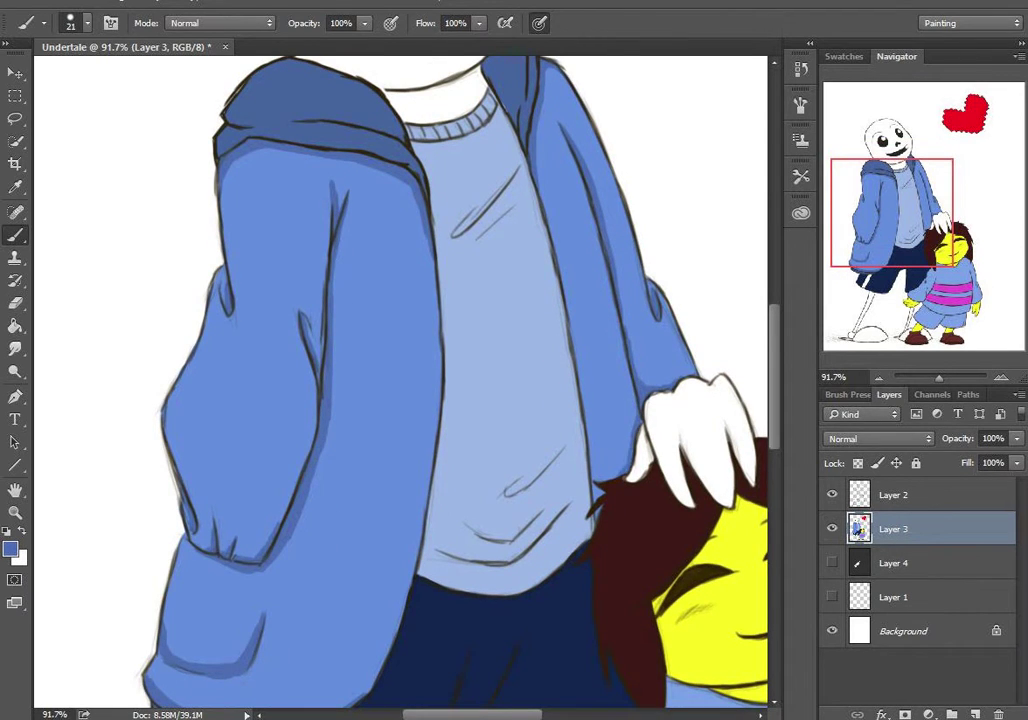
pyautogui.scroll(-5, 400, 380)
pyautogui.scroll(6, 400, 380)
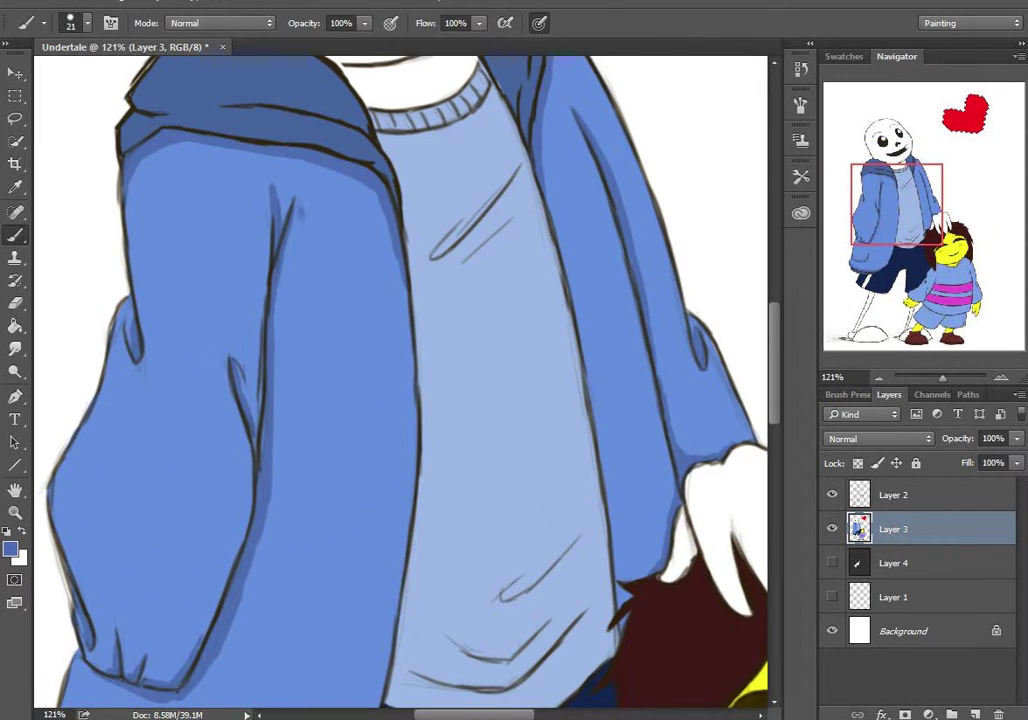
pyautogui.moveTo(292, 198); pyautogui.dragTo(300, 245)
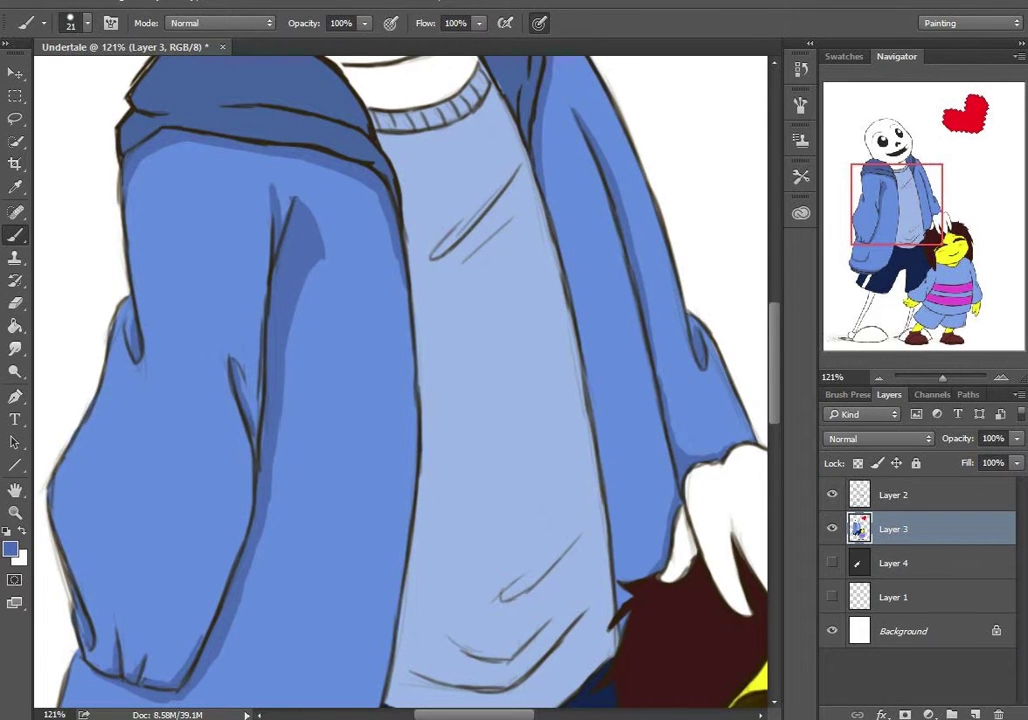
# Step: Shade the sweater's left edge, diagonal fold and bottom hem in darker blue
pyautogui.scroll(-8, 400, 380)
pyautogui.scroll(-1, 400, 380)
pyautogui.scroll(5, 400, 380)
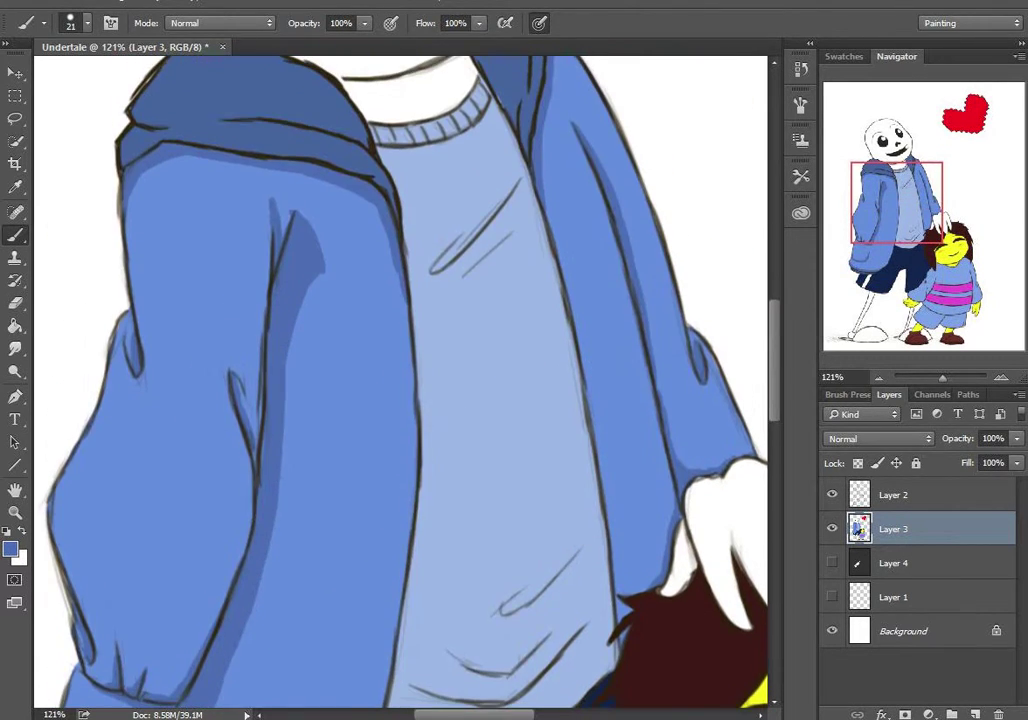
pyautogui.scroll(2, 400, 380)
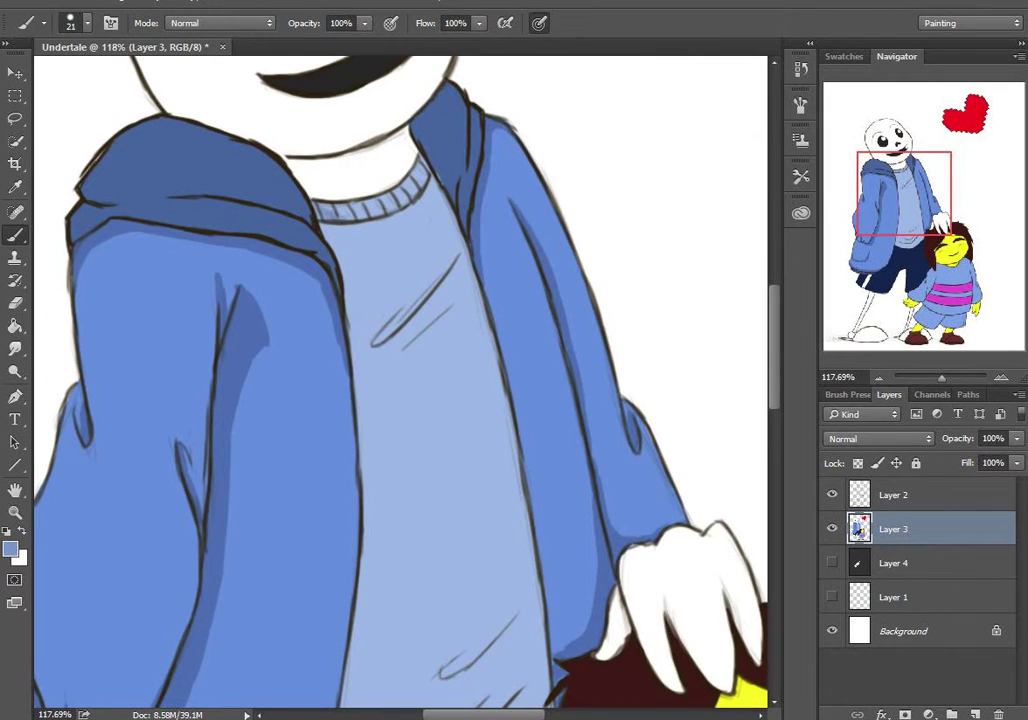
pyautogui.moveTo(460, 294); pyautogui.dragTo(395, 349)
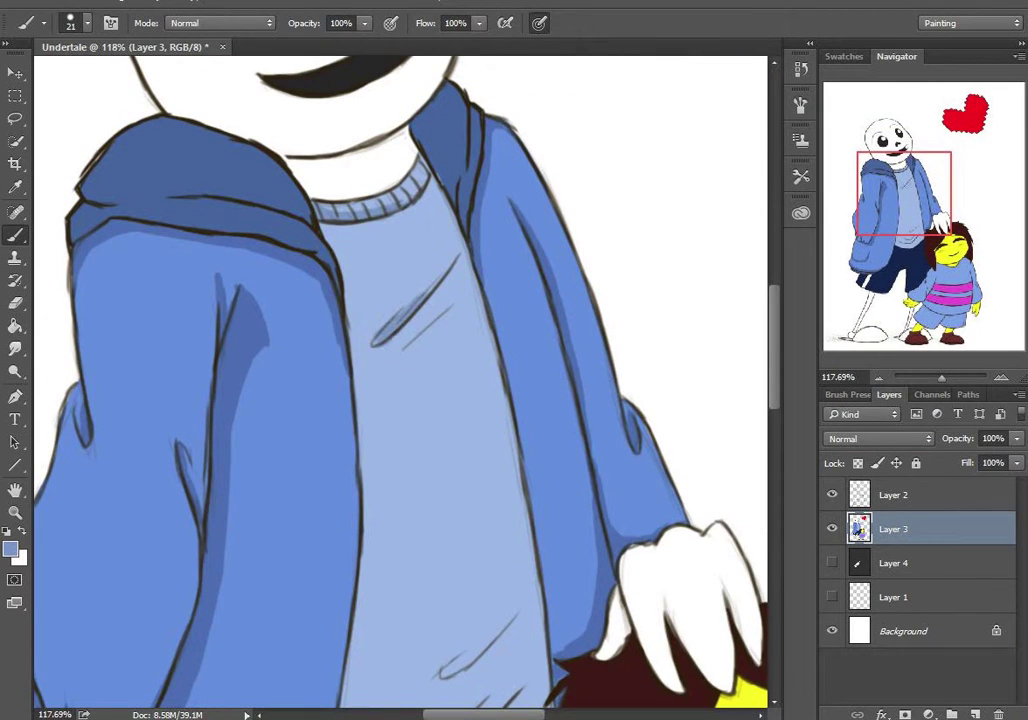
pyautogui.moveTo(340, 229); pyautogui.dragTo(355, 339)
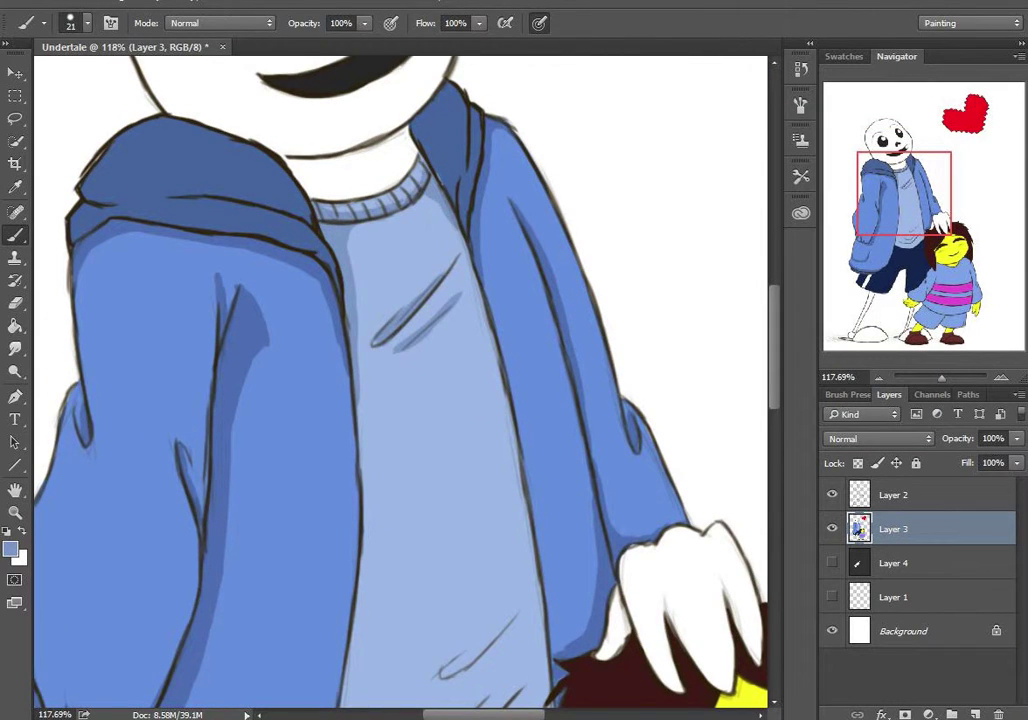
pyautogui.scroll(-5, 400, 380)
pyautogui.moveTo(335, 395); pyautogui.dragTo(435, 422)
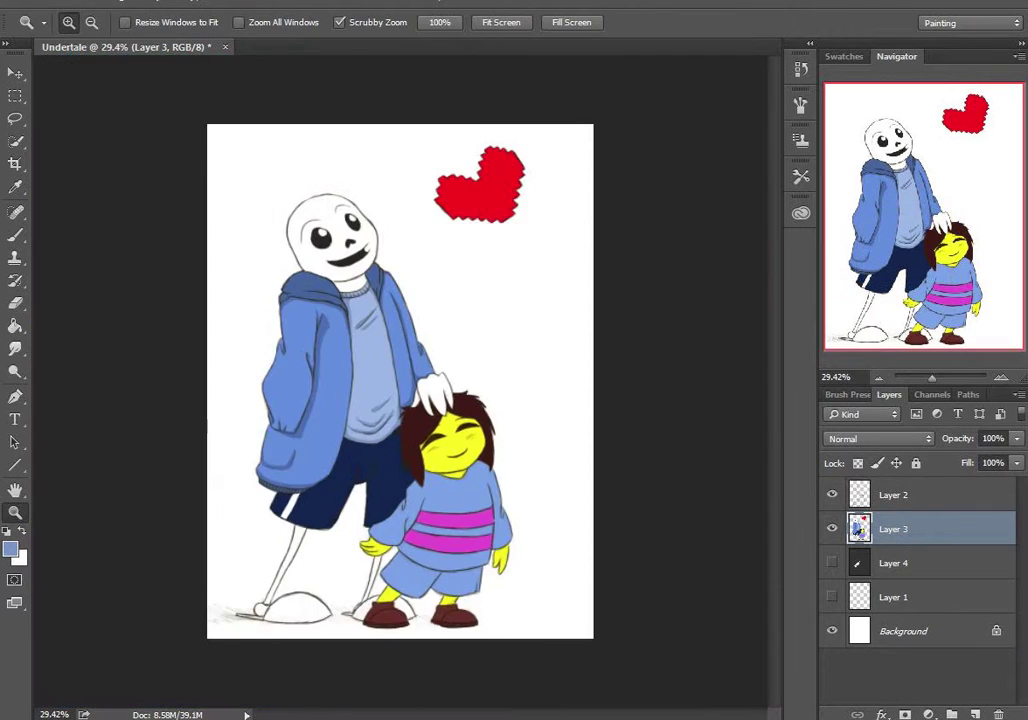
pyautogui.moveTo(359, 427); pyautogui.dragTo(381, 415)
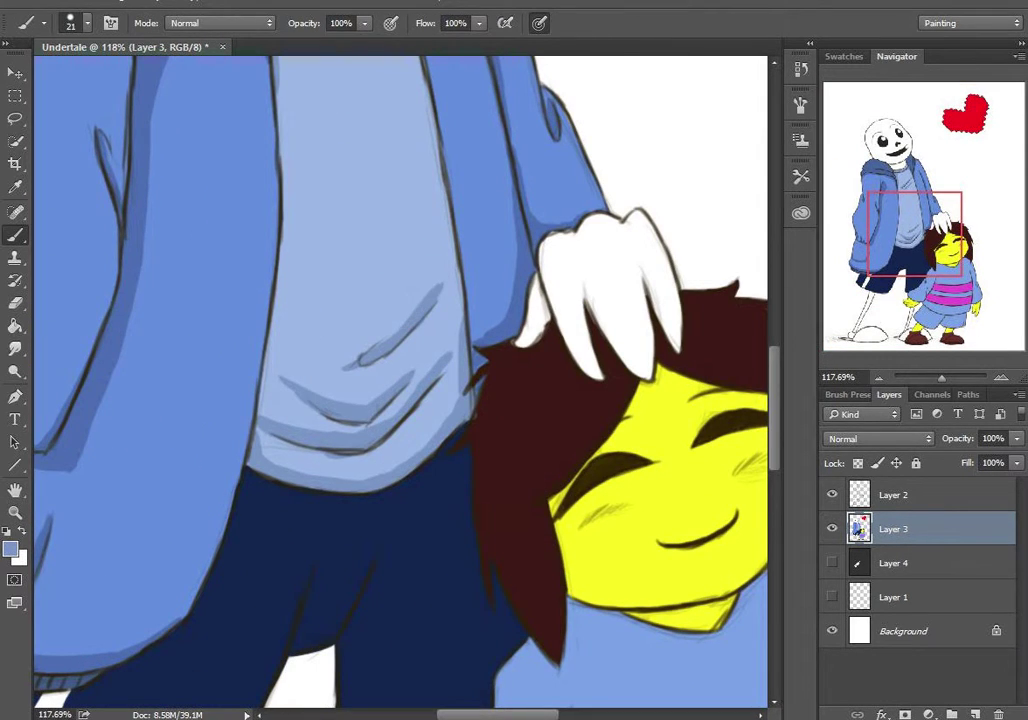
# Step: Compare the navy shading on Sans's shorts with undo and redo, then zoom onto the shorts
pyautogui.scroll(5, 400, 380)
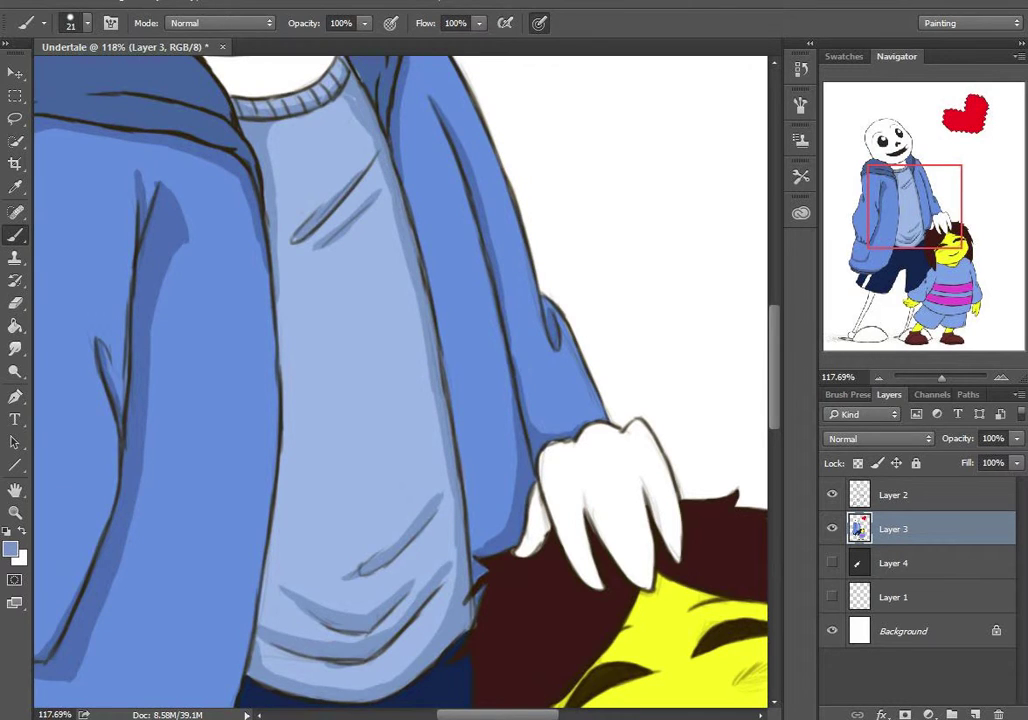
pyautogui.scroll(3, 400, 380)
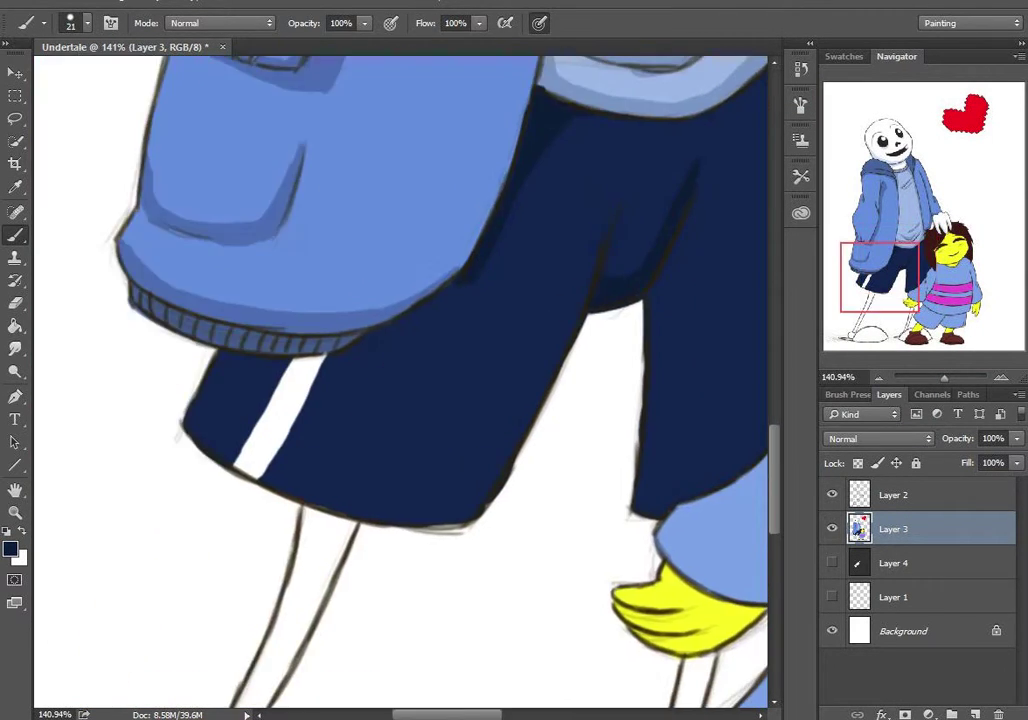
pyautogui.hotkey('ctrl', 'z')
pyautogui.hotkey('ctrl', 'z')
pyautogui.hotkey('ctrl', 'z')
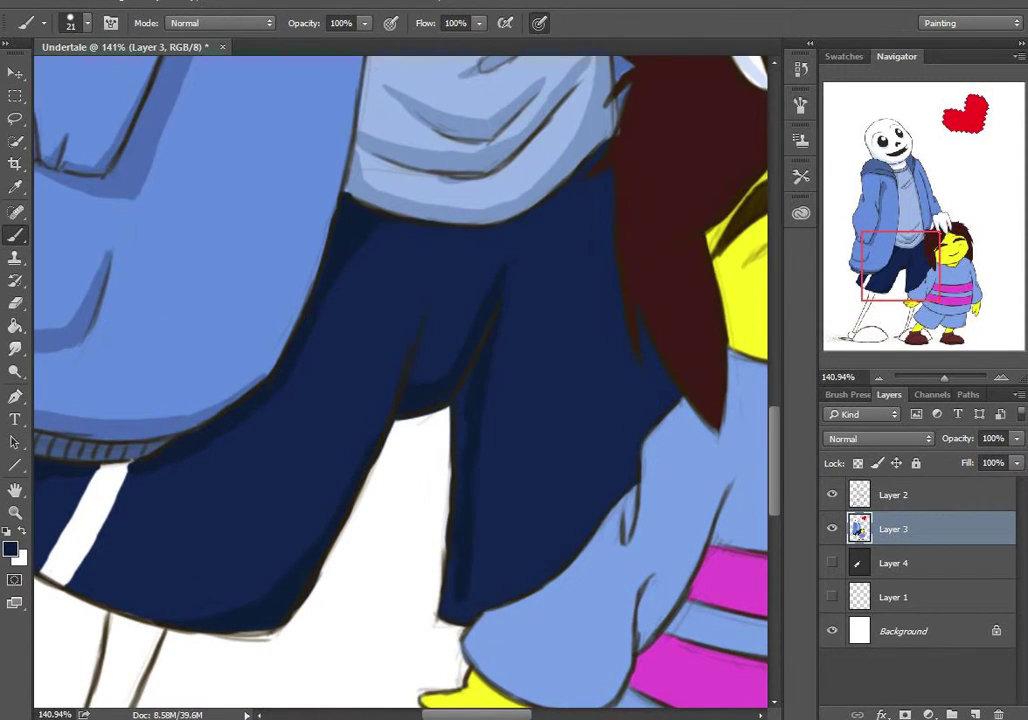
pyautogui.scroll(3, 400, 380)
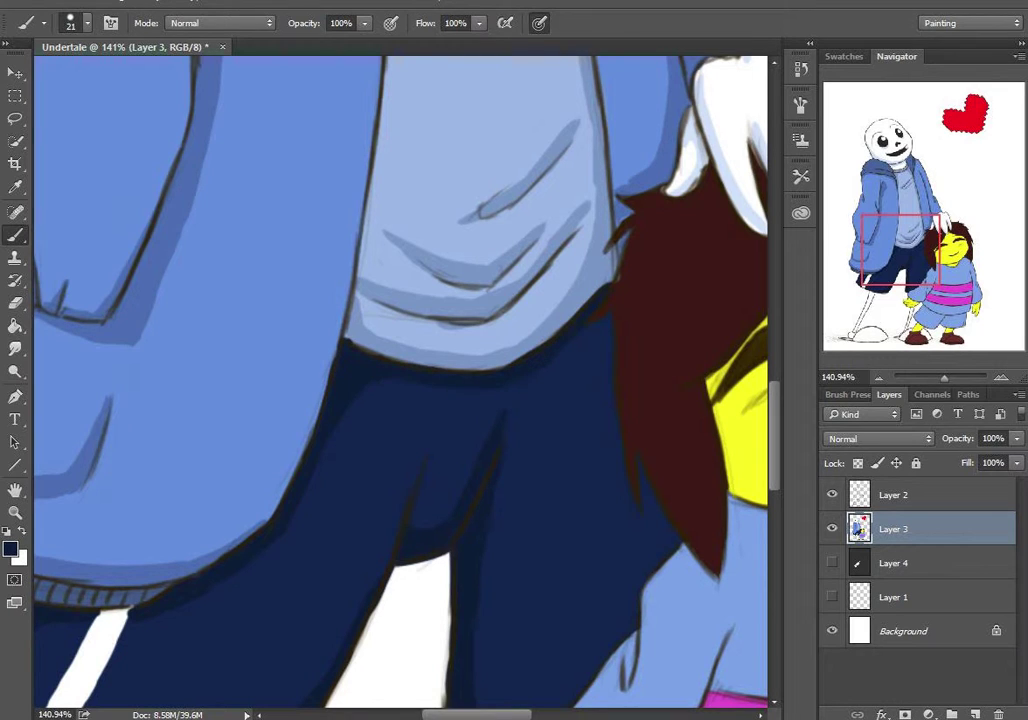
pyautogui.scroll(-3, 400, 380)
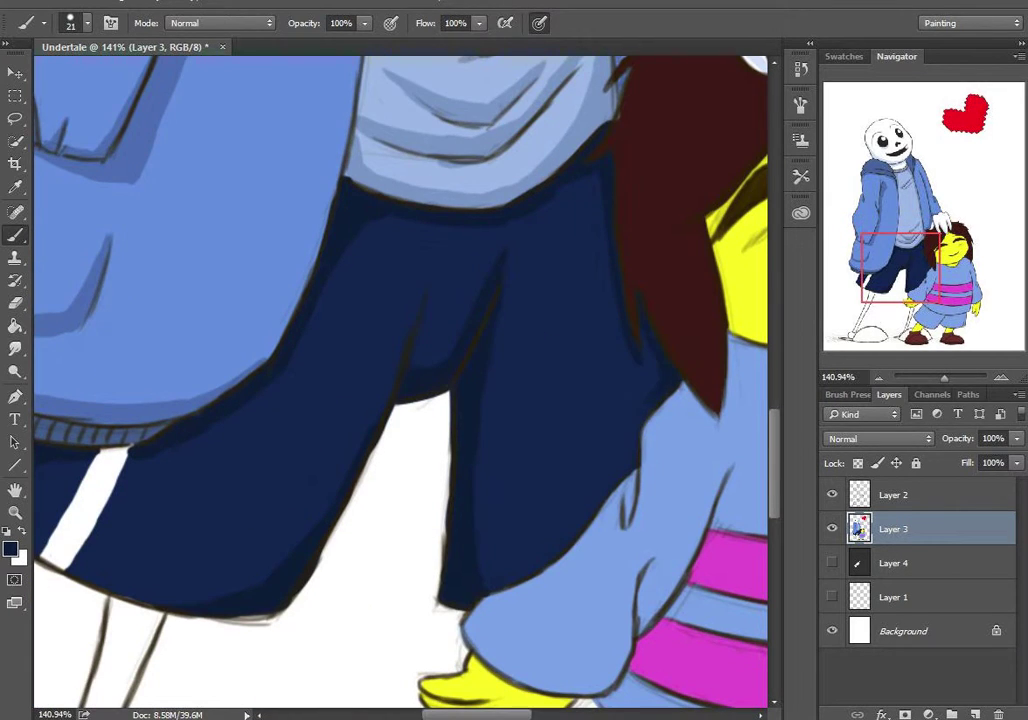
pyautogui.hotkey('ctrl', 'alt', 'z')
pyautogui.hotkey('ctrl', '0')
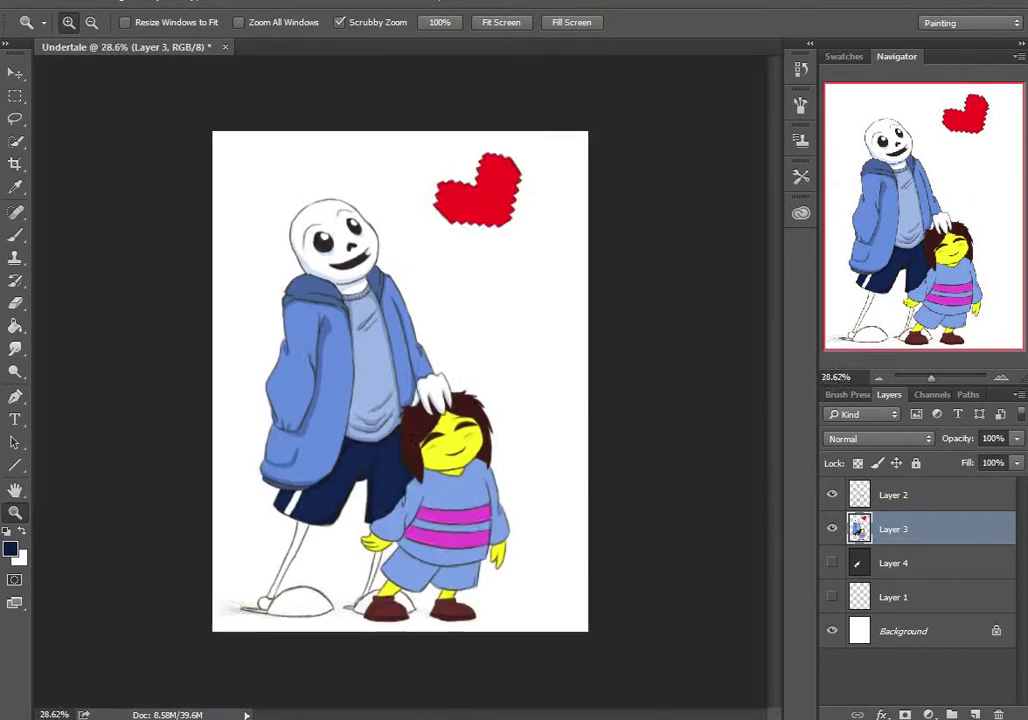
pyautogui.moveTo(430, 330); pyautogui.dragTo(554, 217)
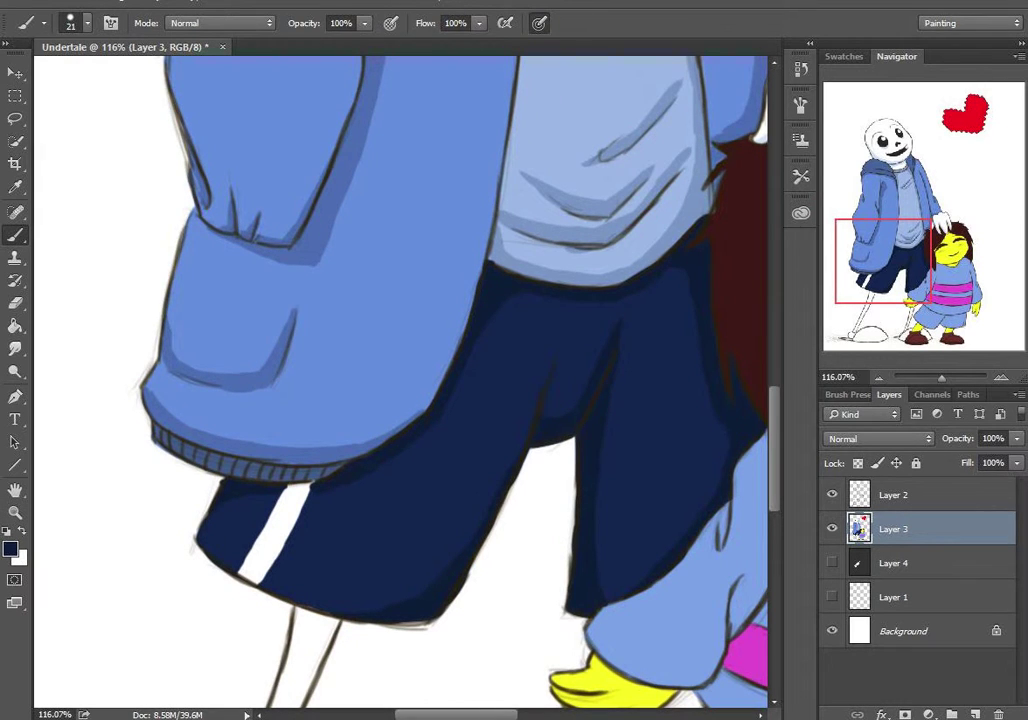
# Step: Shade both of Sans's leg bones with a pale blue
pyautogui.hscroll(3, 400, 380)
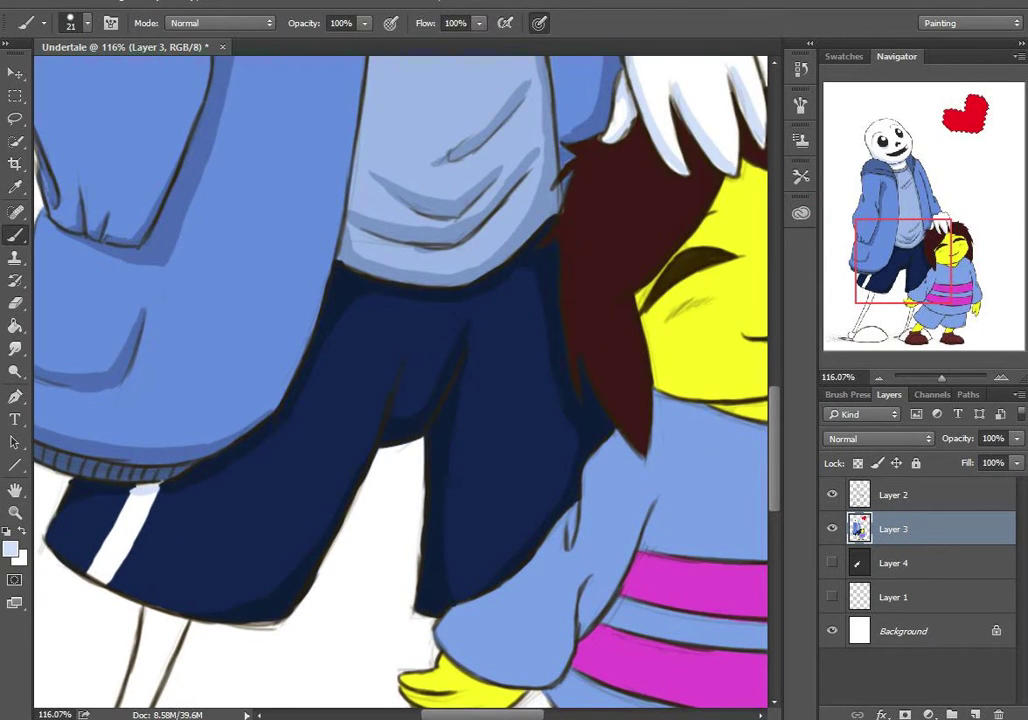
pyautogui.scroll(2, 400, 380)
pyautogui.click(10, 548)
pyautogui.press('Return')
pyautogui.hotkey('ctrl', '0')
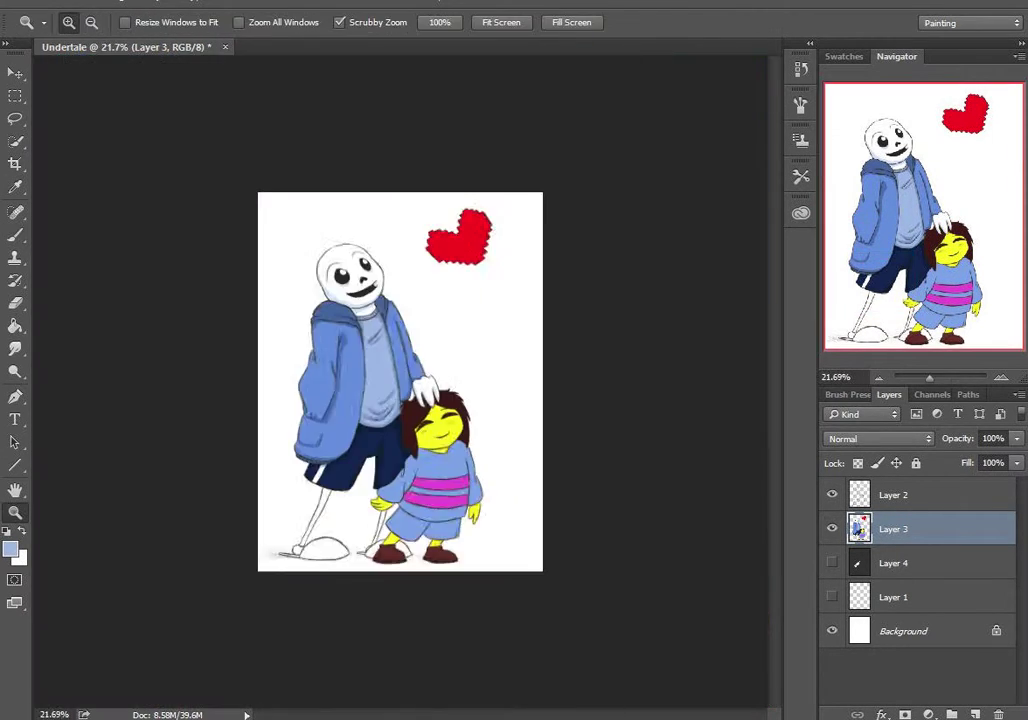
pyautogui.moveTo(310, 528); pyautogui.dragTo(420, 528)
pyautogui.moveTo(456, 308)
pyautogui.mouseDown()
pyautogui.moveTo(527, 250)
pyautogui.moveTo(305, 630)
pyautogui.moveTo(265, 650)
pyautogui.mouseUp()
pyautogui.scroll(-5, 400, 380)
pyautogui.moveTo(285, 425); pyautogui.dragTo(265, 470)
pyautogui.hscroll(5, 400, 330)
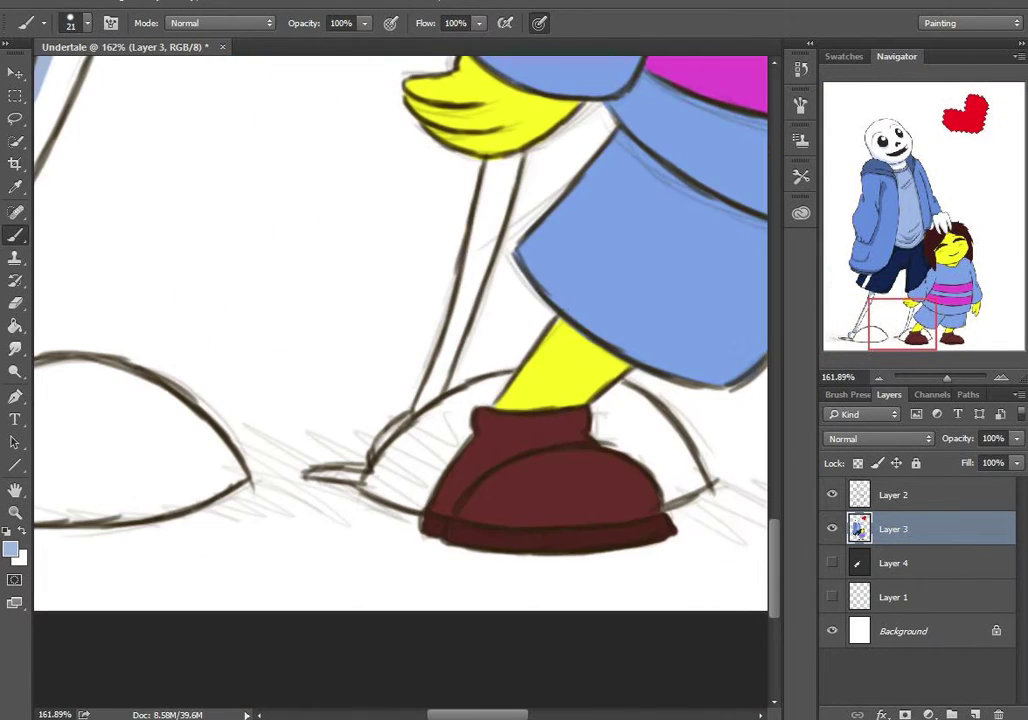
pyautogui.moveTo(375, 445); pyautogui.dragTo(490, 160)
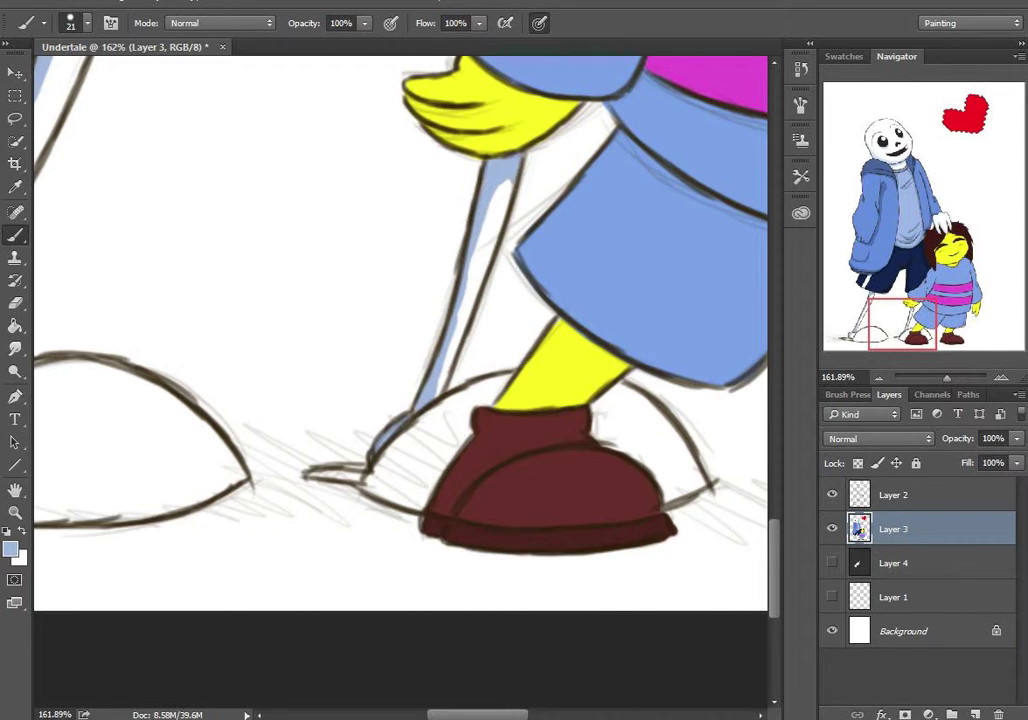
# Step: Frame Sans's face and hood, then pick a dark blue paint colour
pyautogui.moveTo(400, 400); pyautogui.dragTo(250, 400)
pyautogui.moveTo(440, 425); pyautogui.dragTo(580, 425)
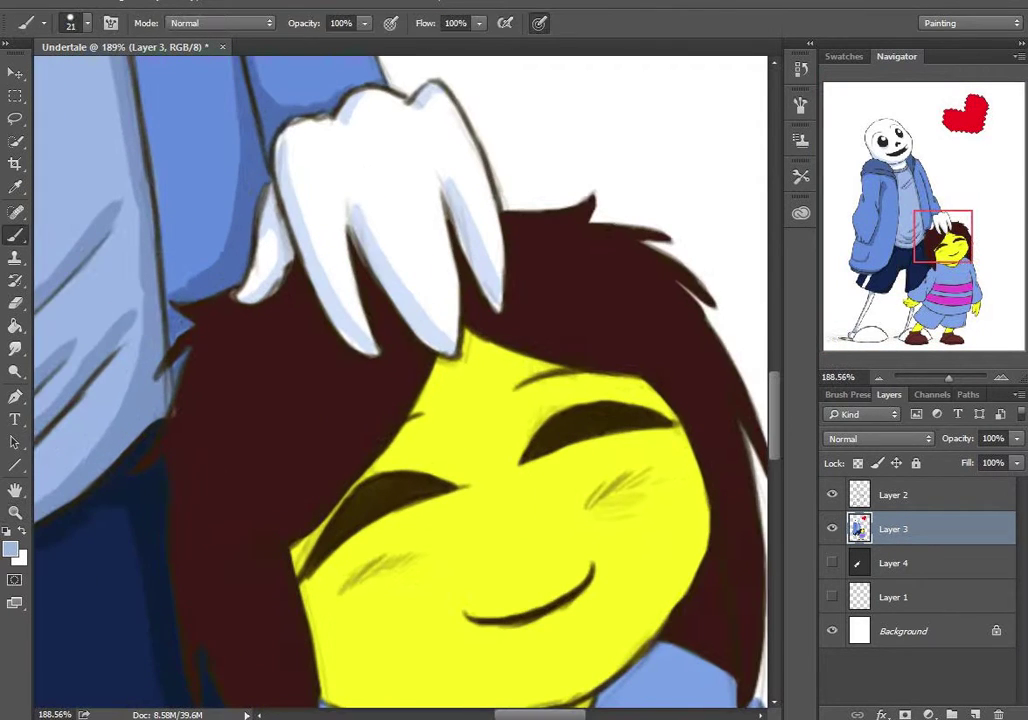
pyautogui.moveTo(280, 88); pyautogui.dragTo(180, 88)
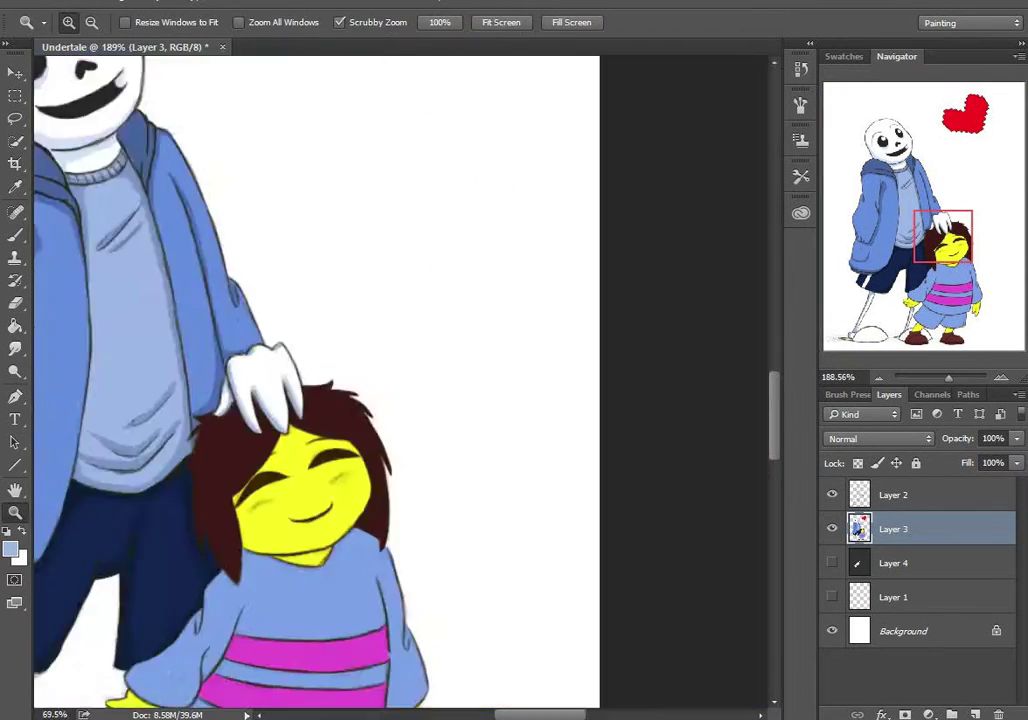
pyautogui.moveTo(330, 200); pyautogui.dragTo(430, 200)
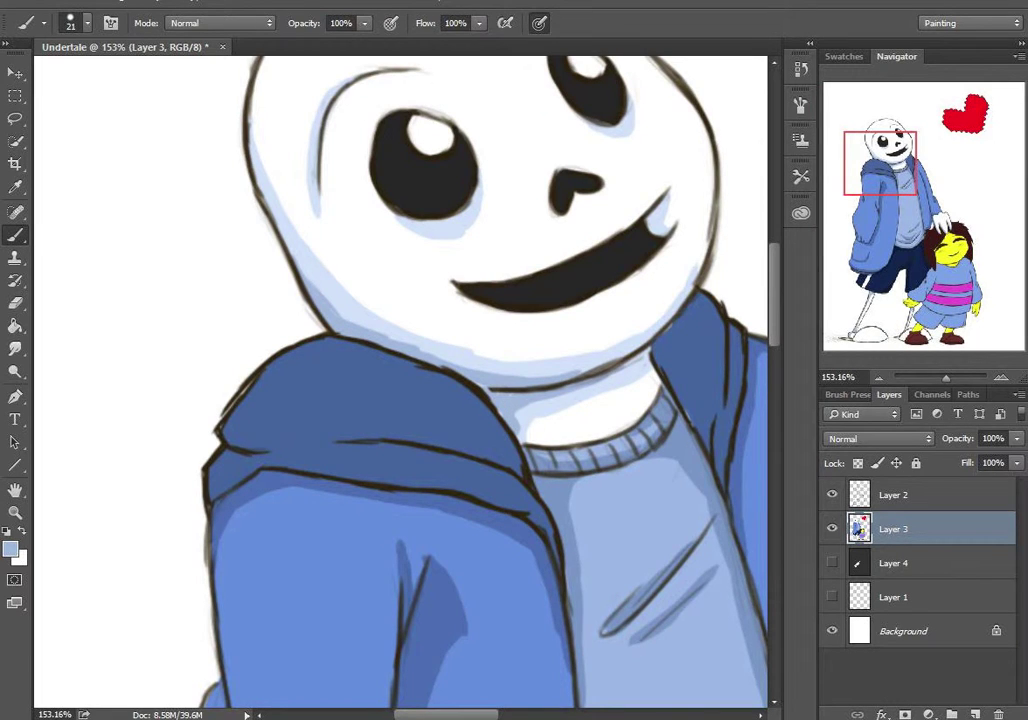
pyautogui.moveTo(528, 170)
pyautogui.mouseDown()
pyautogui.moveTo(400, 170)
pyautogui.moveTo(415, 170)
pyautogui.mouseUp()
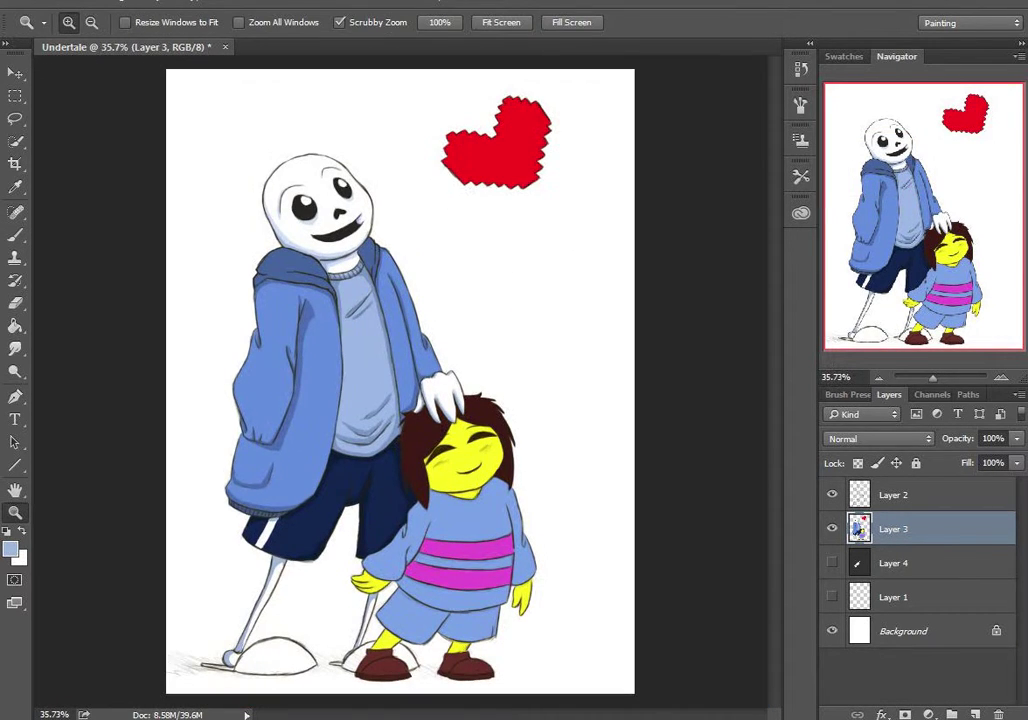
pyautogui.moveTo(278, 214); pyautogui.dragTo(370, 214)
pyautogui.click(10, 548)
pyautogui.click(890, 154)
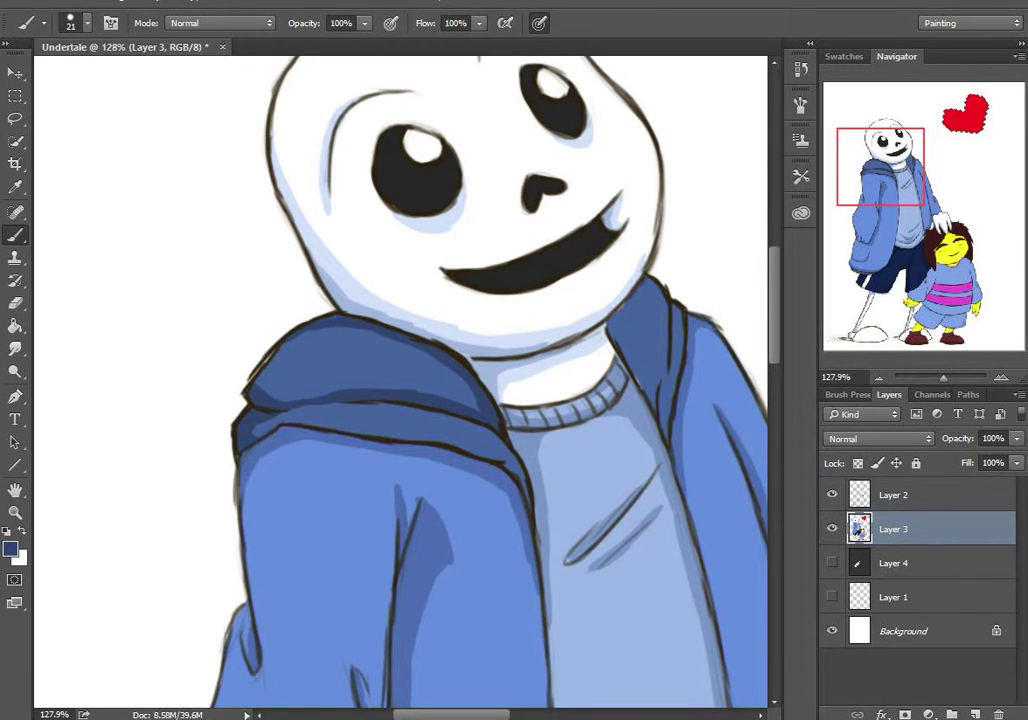
# Step: Shade the right edge of Sans's hood dark blue
pyautogui.scroll(-3, 270, 250)
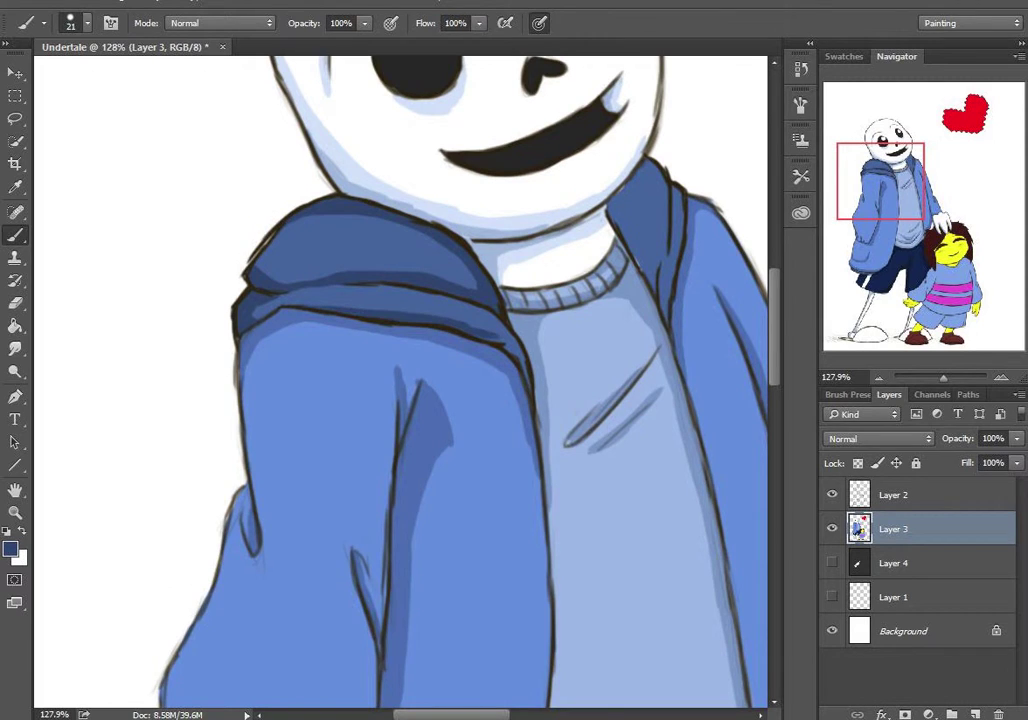
pyautogui.moveTo(640, 272); pyautogui.dragTo(632, 164)
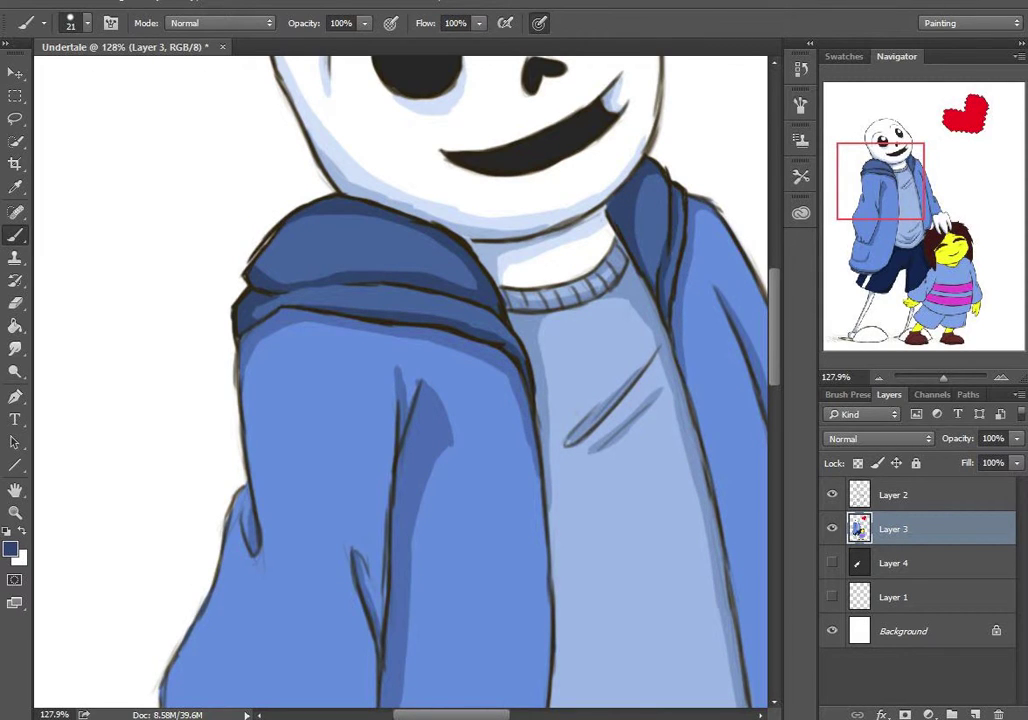
pyautogui.press('z')
pyautogui.moveTo(546, 158); pyautogui.dragTo(470, 160)
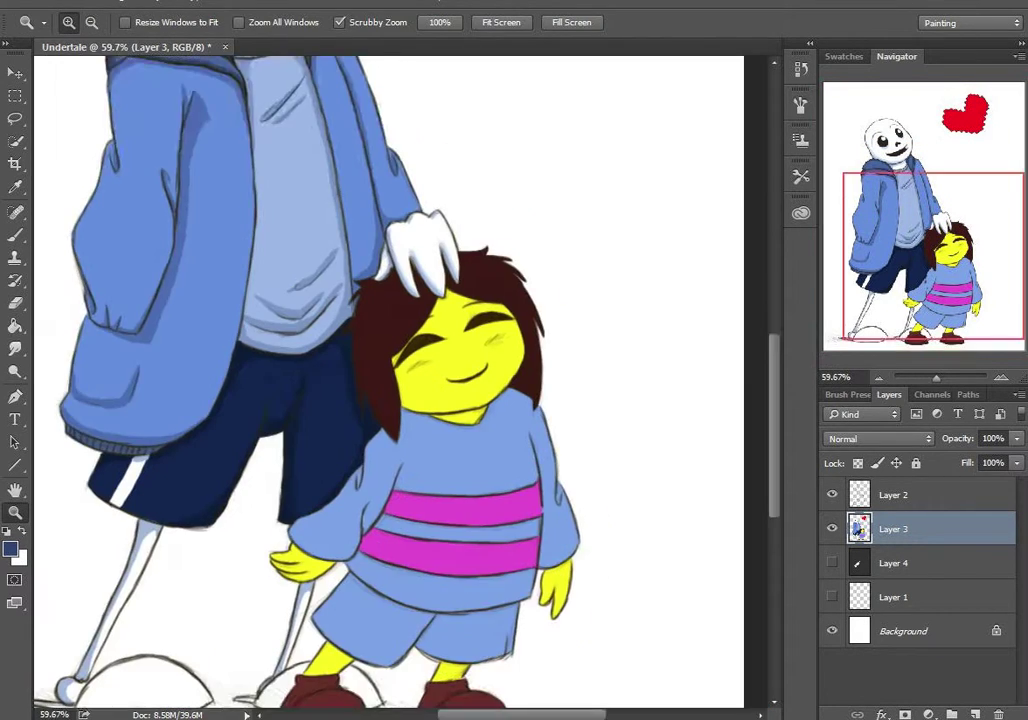
pyautogui.moveTo(497, 660); pyautogui.dragTo(560, 660)
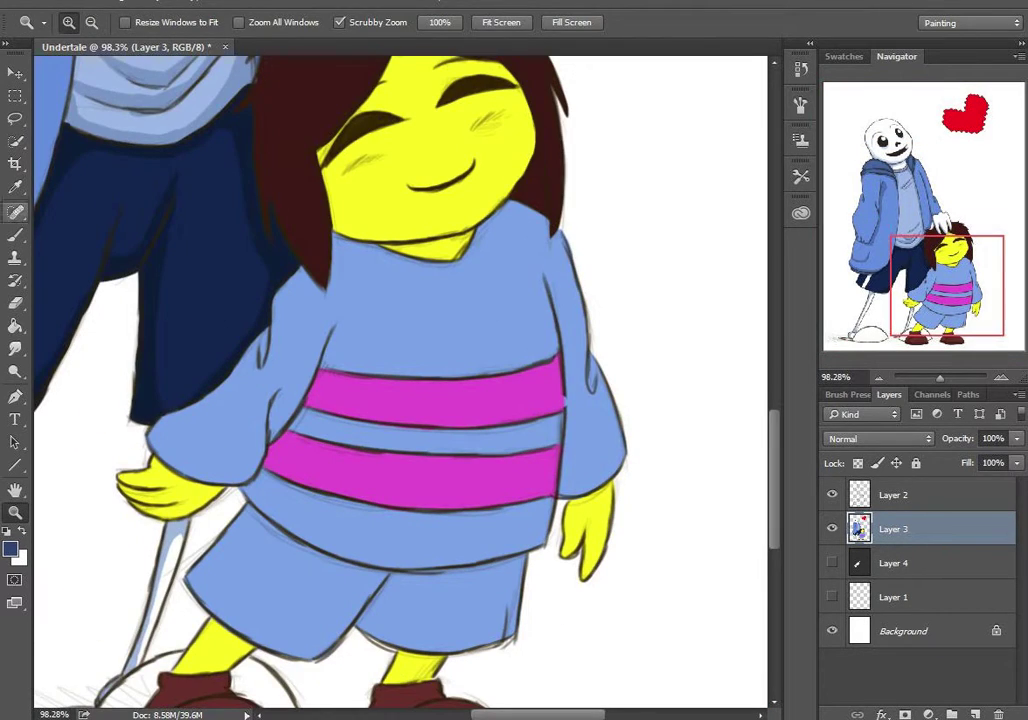
# Step: Shade Frisk's left sleeve, sweater by the chin, and shorts in a mid blue
pyautogui.click(10, 548)
pyautogui.click(842, 154)
pyautogui.press('b')
pyautogui.moveTo(178, 463); pyautogui.dragTo(250, 474)
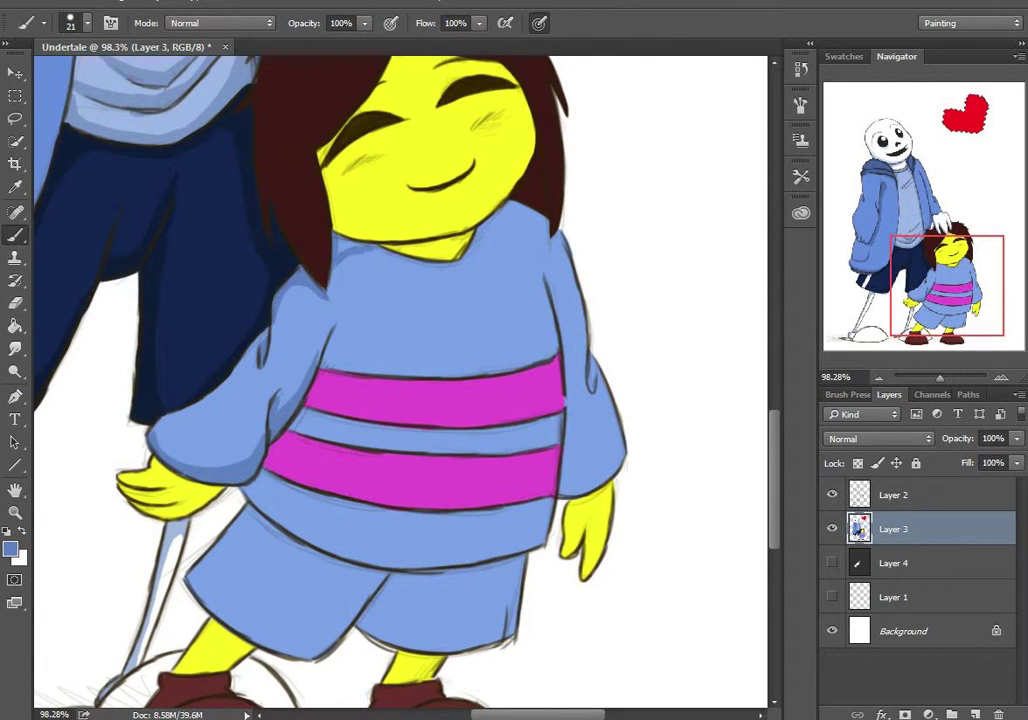
pyautogui.moveTo(470, 240); pyautogui.dragTo(545, 212)
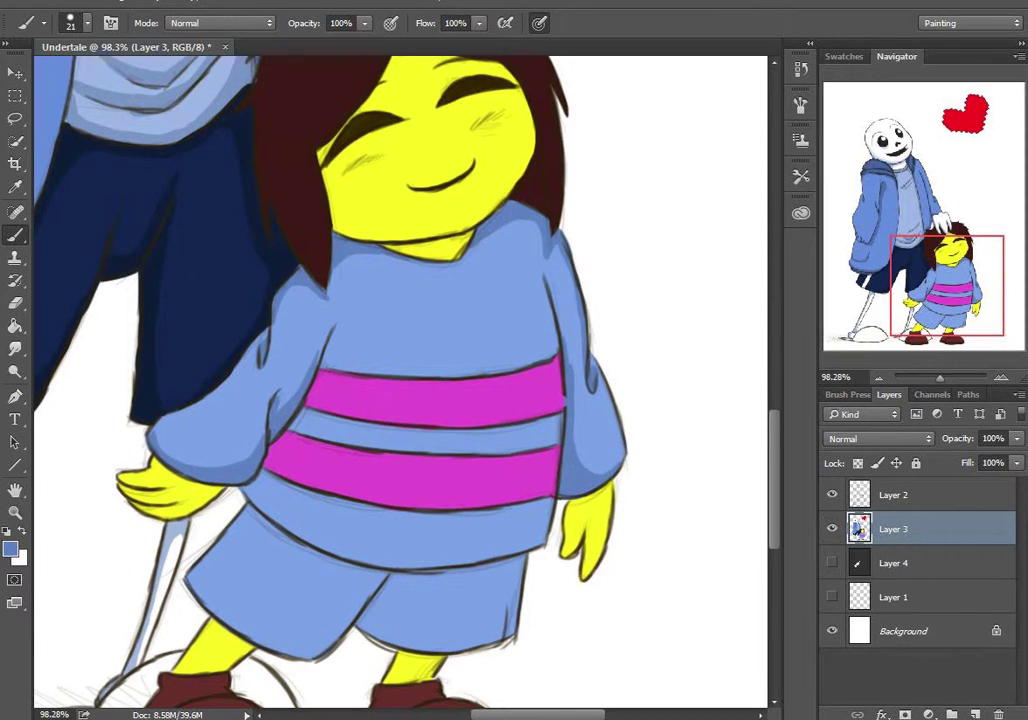
pyautogui.scroll(-2, 400, 380)
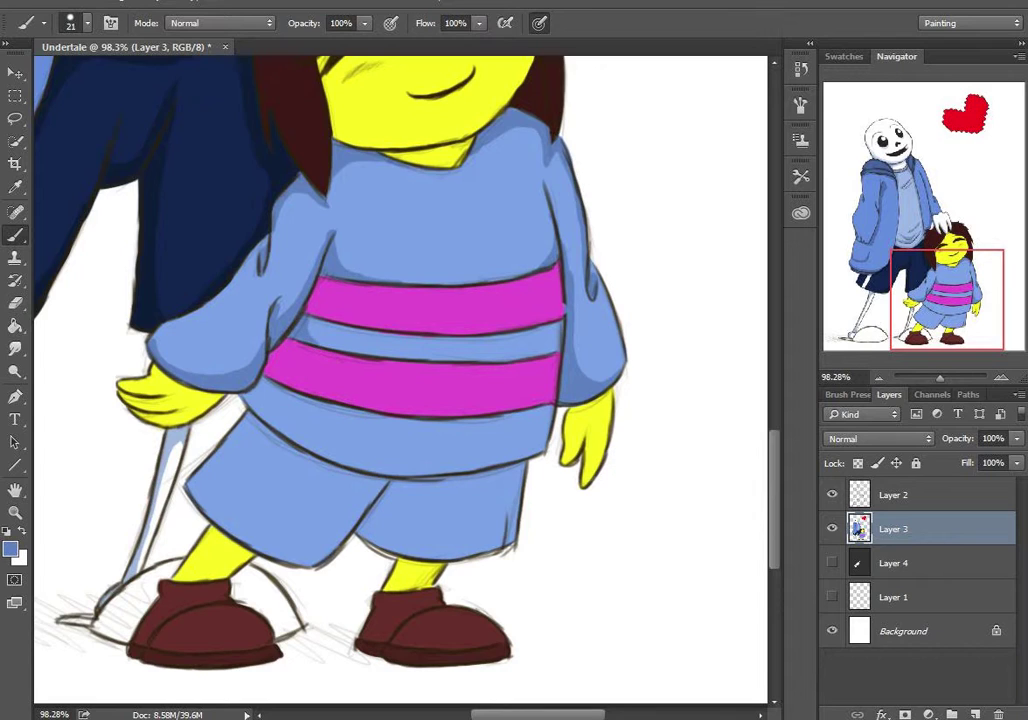
pyautogui.moveTo(250, 448); pyautogui.dragTo(215, 525)
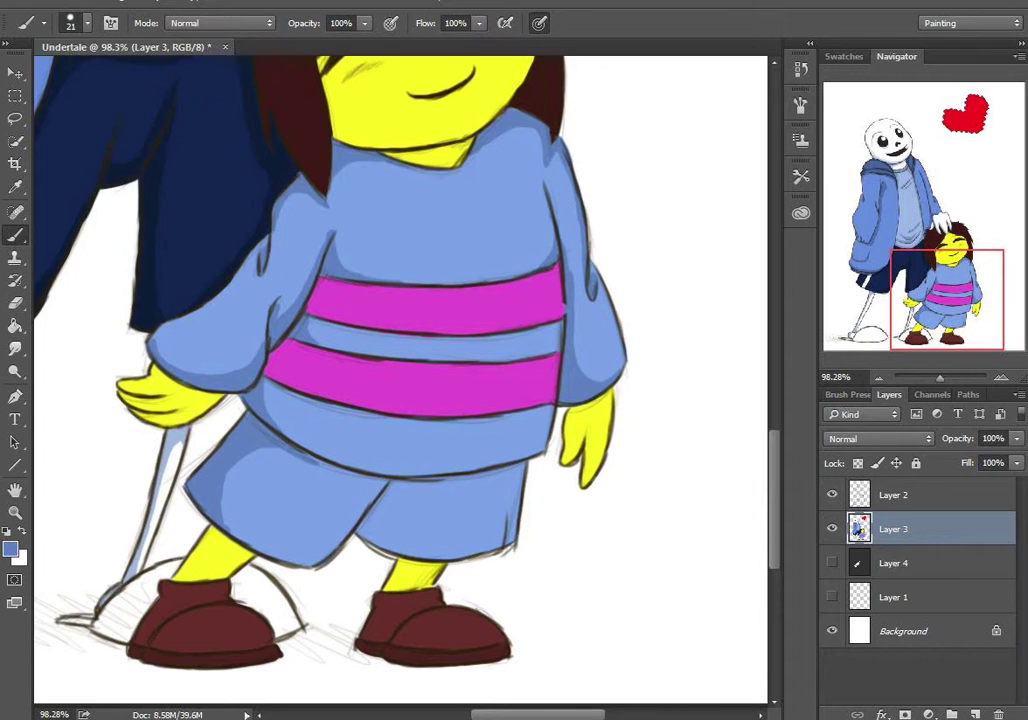
pyautogui.moveTo(280, 450)
pyautogui.mouseDown()
pyautogui.moveTo(394, 482)
pyautogui.moveTo(300, 440)
pyautogui.mouseUp()
# Step: Re-frame Frisk and pick a darker yellow paint colour
pyautogui.press('z')
pyautogui.moveTo(455, 600); pyautogui.dragTo(560, 600)
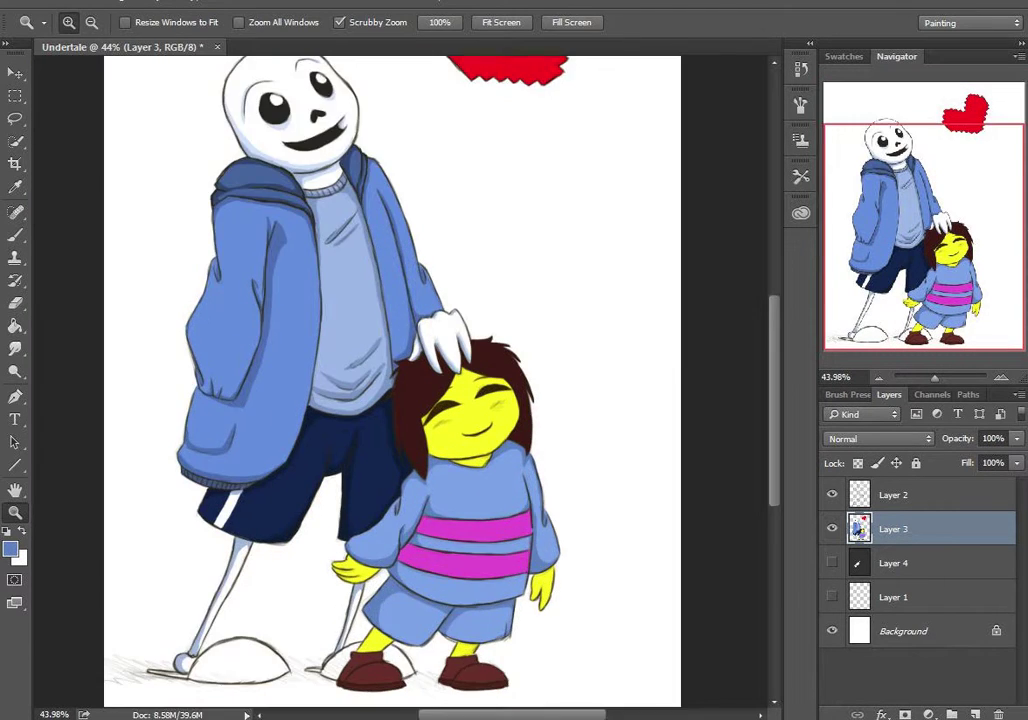
pyautogui.press('b')
pyautogui.keyDown('alt'); pyautogui.click(470, 120); pyautogui.keyUp('alt')
pyautogui.scroll(3, 400, 380)
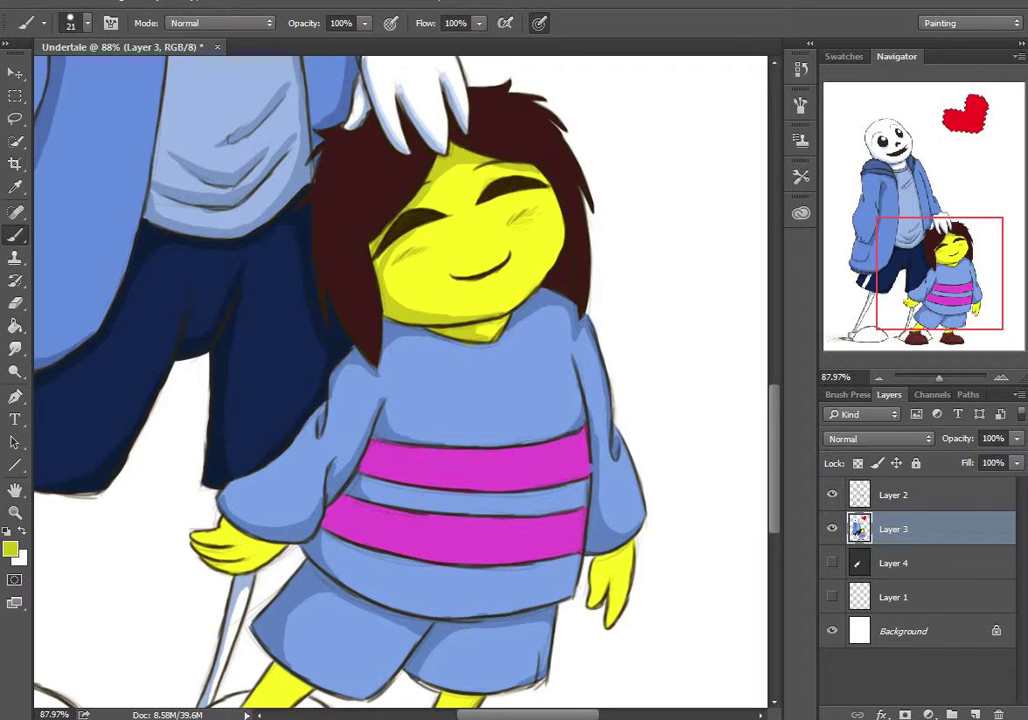
# Step: Sample the brown of Frisk's hair and set a dark brown paint colour
pyautogui.scroll(-3, 300, 255)
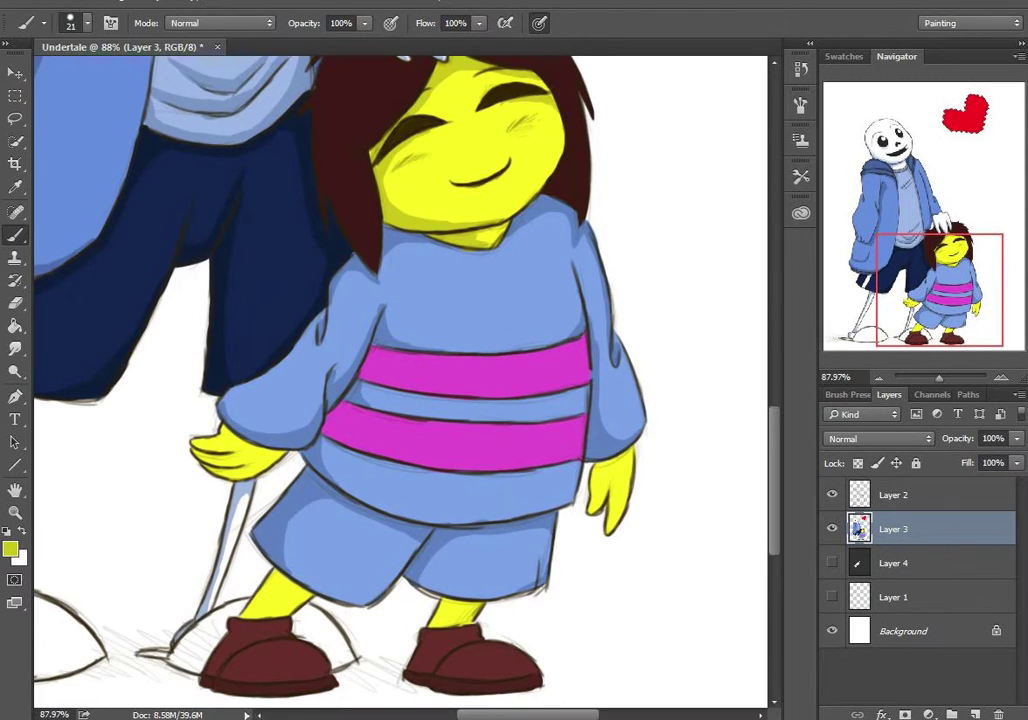
pyautogui.scroll(-3, 400, 380)
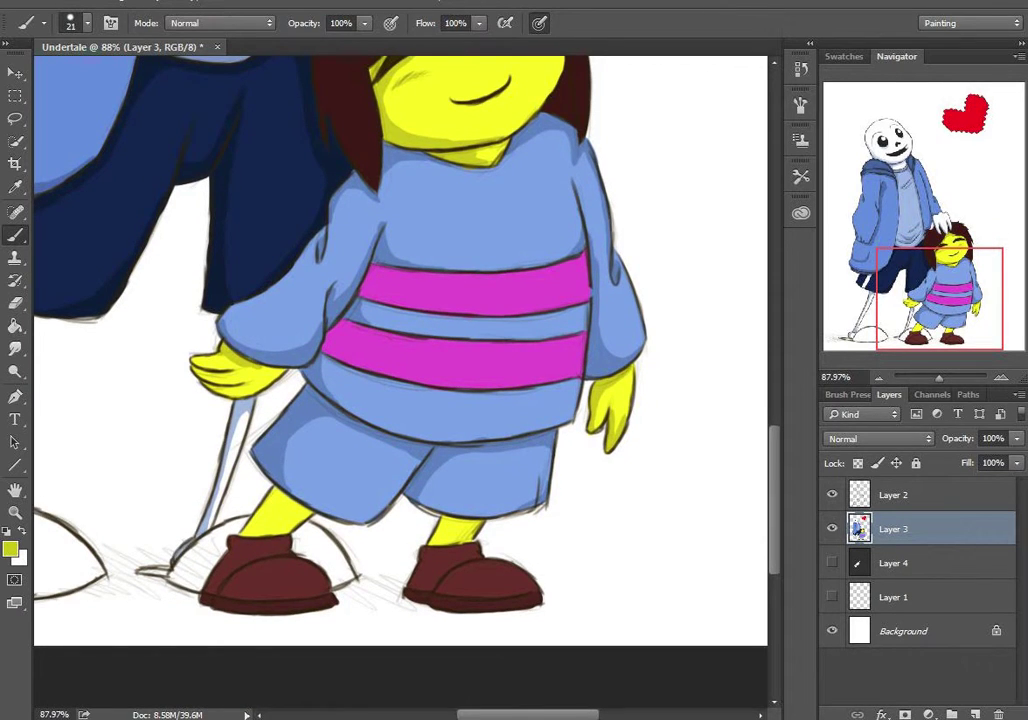
pyautogui.hotkey('ctrl', 'space')
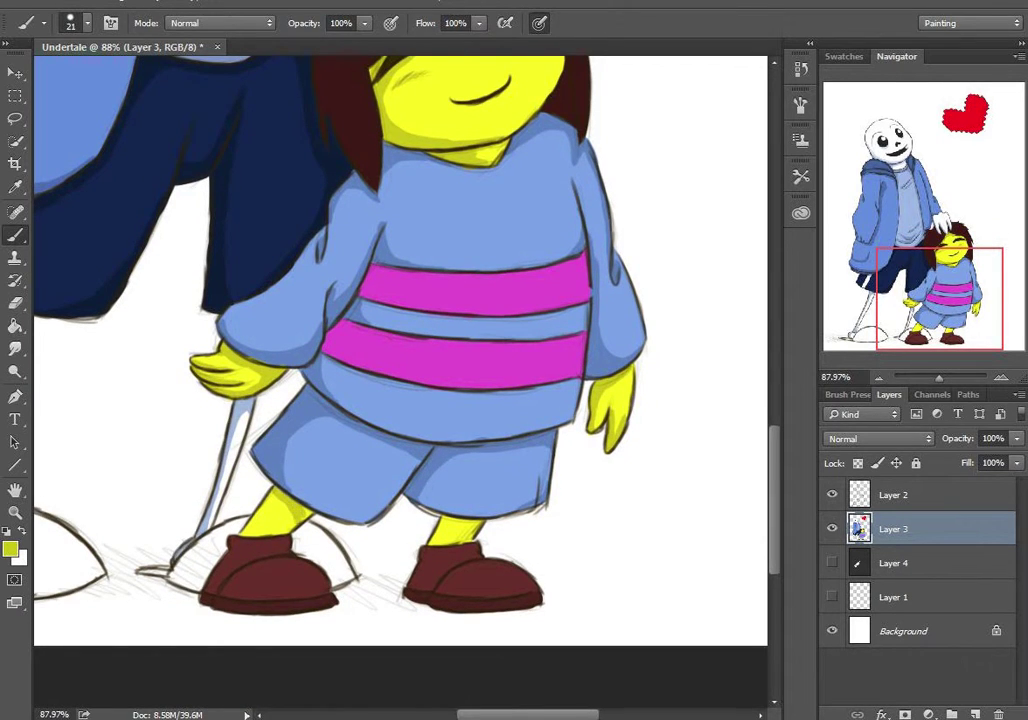
pyautogui.moveTo(448, 436)
pyautogui.mouseDown()
pyautogui.moveTo(300, 436)
pyautogui.moveTo(560, 436)
pyautogui.mouseUp()
pyautogui.keyDown('alt'); pyautogui.click(420, 330); pyautogui.keyUp('alt')
pyautogui.click(9, 548)
pyautogui.press('Return')
# Step: Zoom in on Frisk's face, then out to the whole drawing and onto the feet
pyautogui.moveTo(610, 345); pyautogui.dragTo(680, 345)
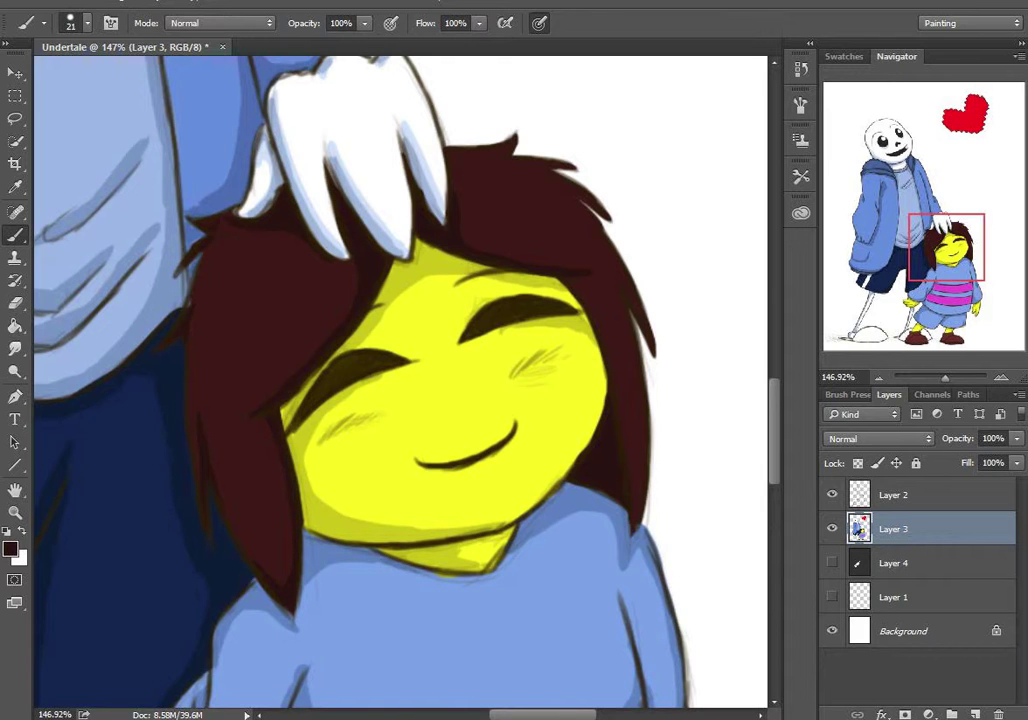
pyautogui.press('z')
pyautogui.moveTo(440, 450); pyautogui.dragTo(400, 400)
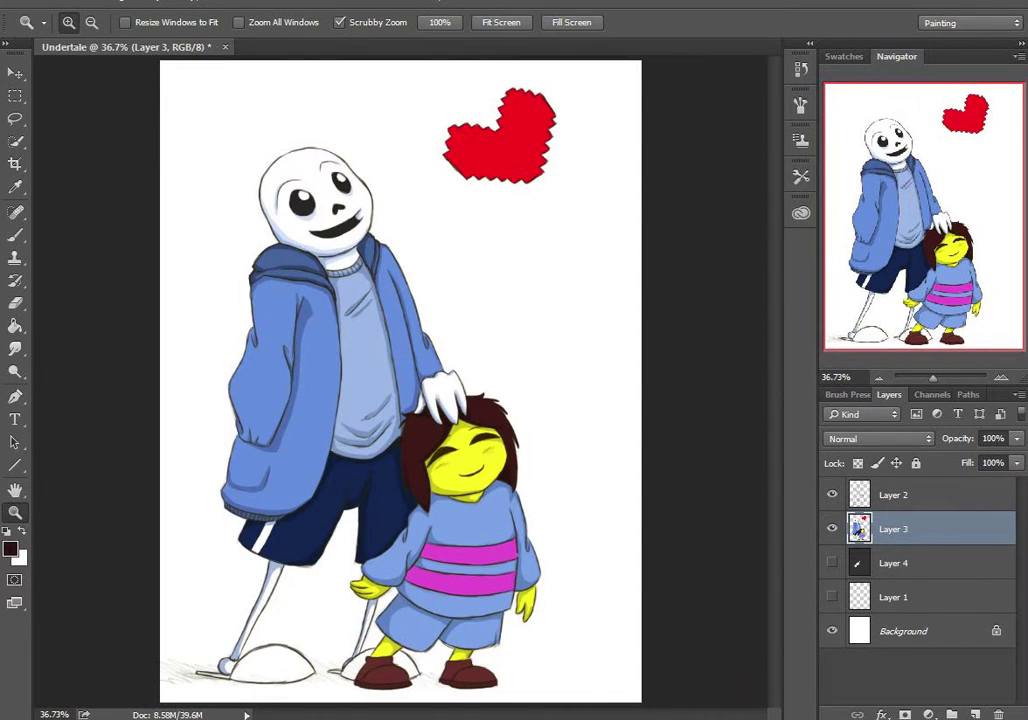
pyautogui.moveTo(300, 660); pyautogui.dragTo(360, 660)
pyautogui.press('b')
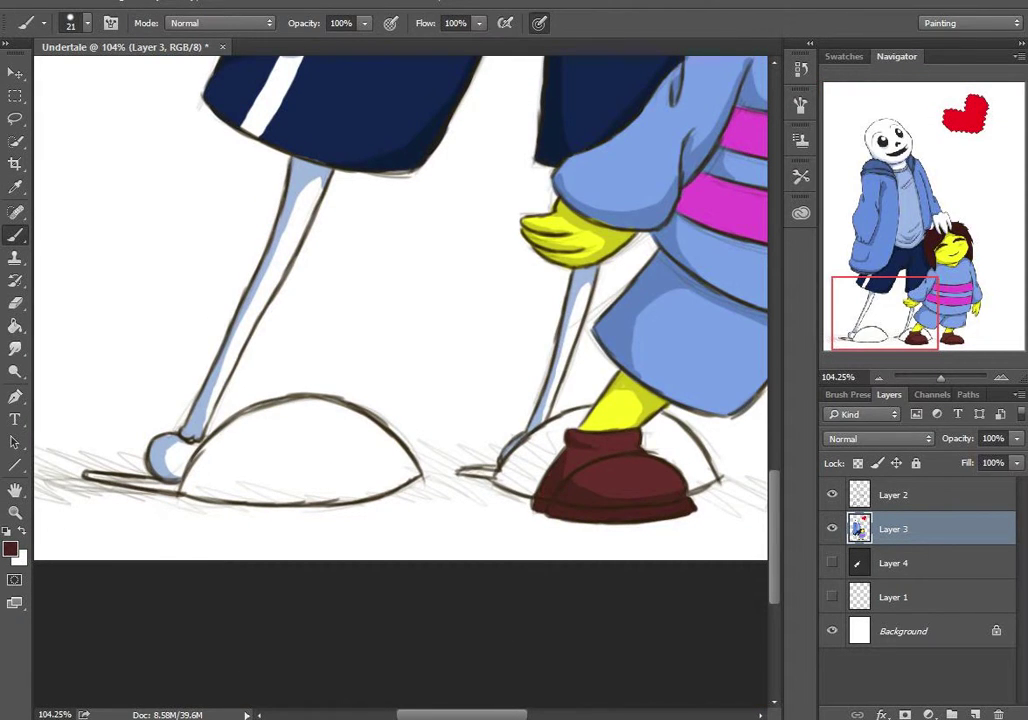
# Step: Sample a dark colour from the drawing and frame the red heart
pyautogui.hscroll(3, 400, 300)
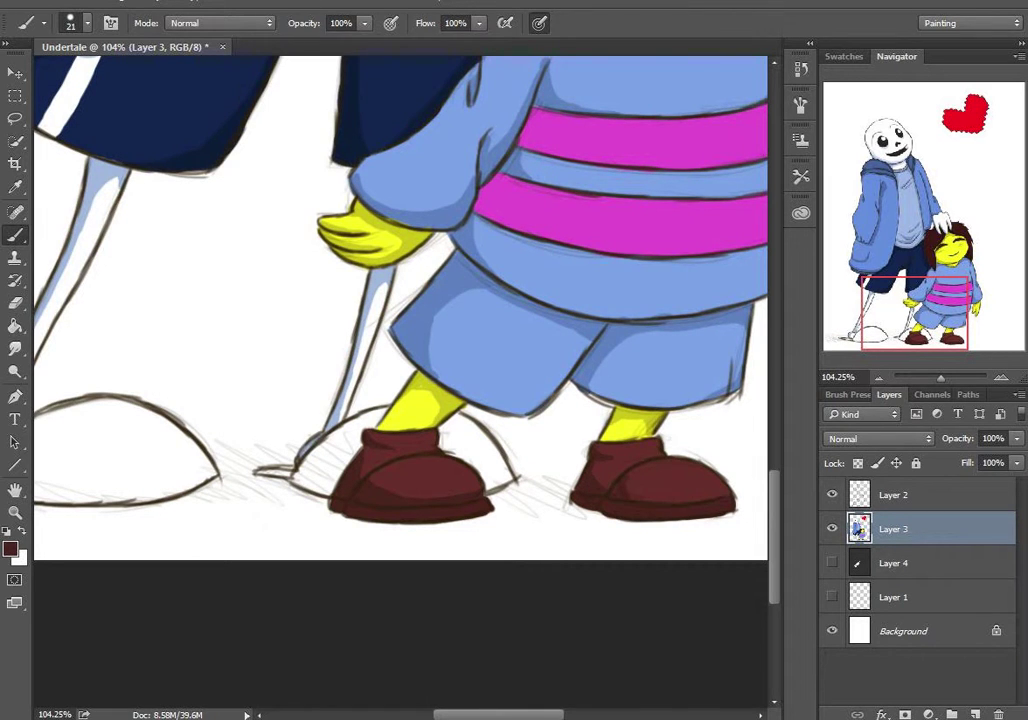
pyautogui.keyDown('alt'); pyautogui.click(350, 440); pyautogui.keyUp('alt')
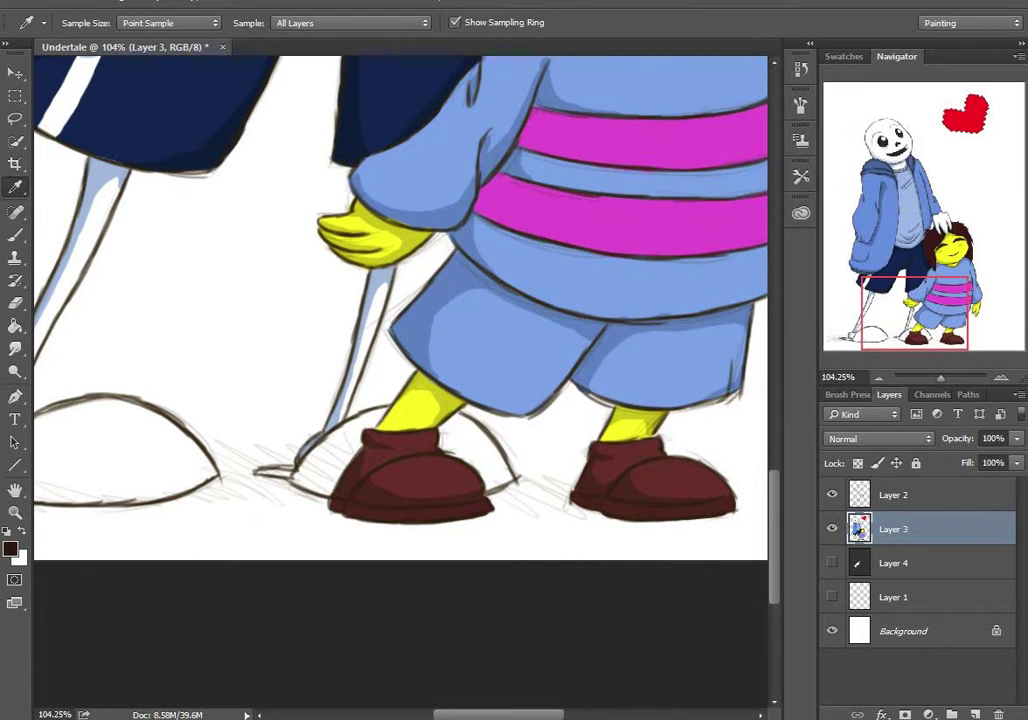
pyautogui.keyDown('alt'); pyautogui.click(560, 225); pyautogui.keyUp('alt')
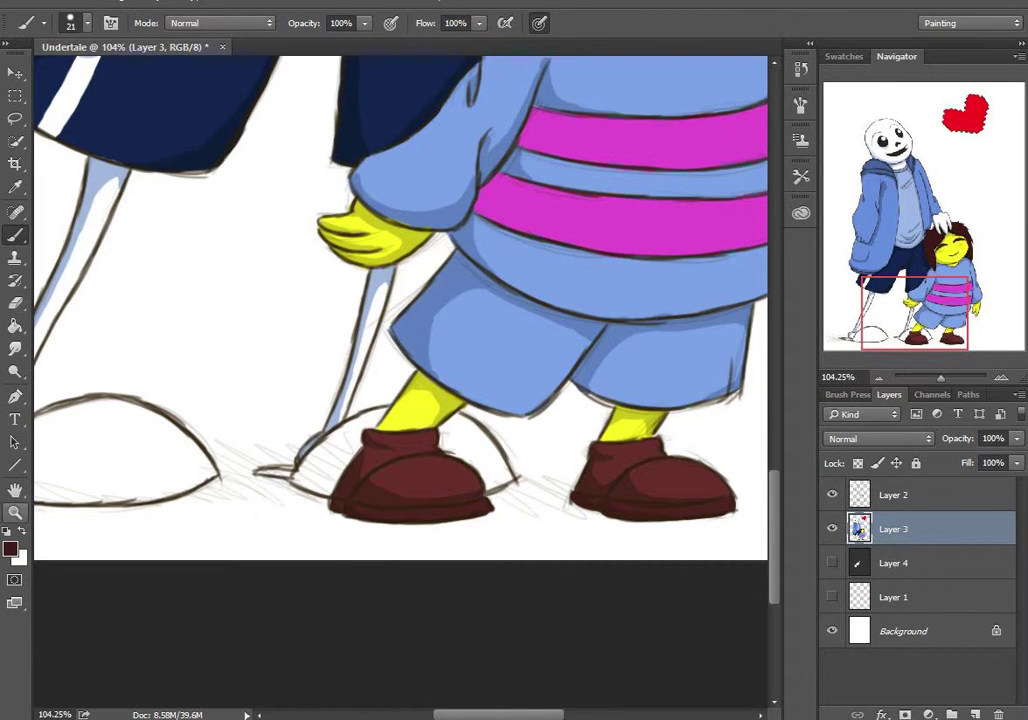
pyautogui.hotkey('ctrl', '0')
pyautogui.moveTo(480, 200); pyautogui.dragTo(600, 200)
pyautogui.moveTo(450, 250); pyautogui.dragTo(350, 250)
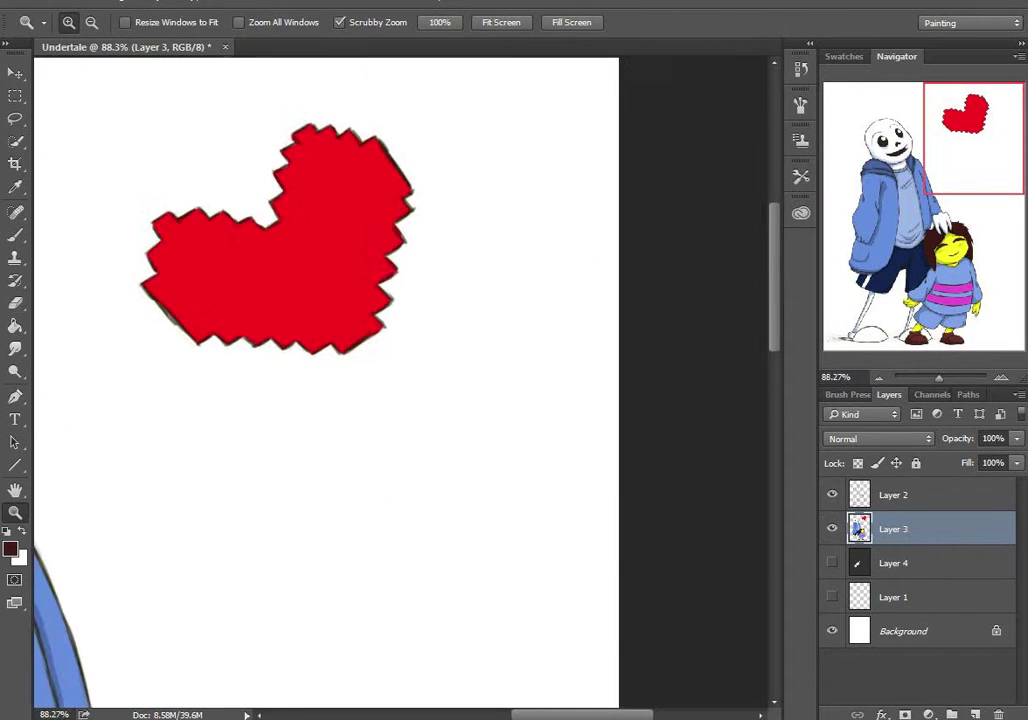
# Step: Paint a pinker red band around the heart's outline
pyautogui.click(10, 548)
pyautogui.click(608, 165)
pyautogui.click(881, 151)
pyautogui.press('b')
pyautogui.moveTo(150, 220)
pyautogui.mouseDown()
pyautogui.moveTo(195, 345)
pyautogui.moveTo(405, 235)
pyautogui.moveTo(290, 130)
pyautogui.moveTo(155, 215)
pyautogui.moveTo(152, 290)
pyautogui.moveTo(290, 352)
pyautogui.mouseUp()
# Step: Smudge the heart's top and side edges into a soft glow
pyautogui.press('r')
pyautogui.moveTo(385, 340)
pyautogui.mouseDown()
pyautogui.moveTo(410, 195)
pyautogui.moveTo(295, 130)
pyautogui.mouseUp()
pyautogui.moveTo(275, 200); pyautogui.dragTo(150, 215)
pyautogui.press('z')
pyautogui.moveTo(450, 250); pyautogui.dragTo(350, 250)
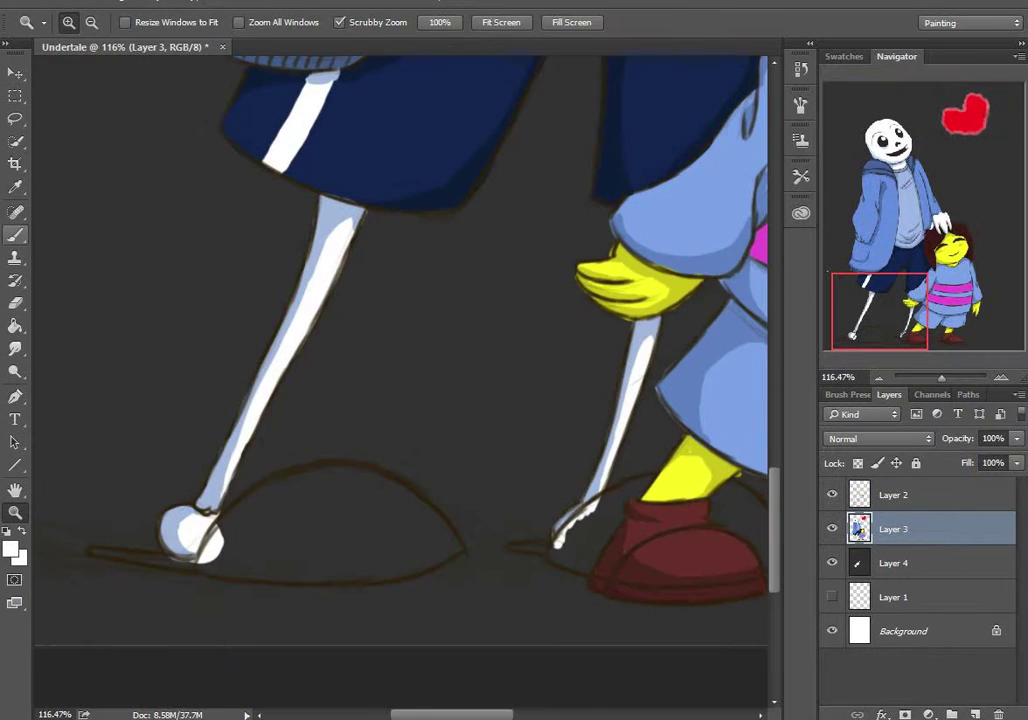
# Step: Fill both of Sans's slippers and the ground under the left foot with white
pyautogui.press('b')
pyautogui.moveTo(92, 551); pyautogui.dragTo(393, 573)
pyautogui.moveTo(207, 566)
pyautogui.mouseDown()
pyautogui.moveTo(450, 550)
pyautogui.moveTo(430, 545)
pyautogui.moveTo(440, 548)
pyautogui.mouseUp()
pyautogui.moveTo(260, 500); pyautogui.dragTo(437, 547)
pyautogui.hscroll(3, 437, 547)
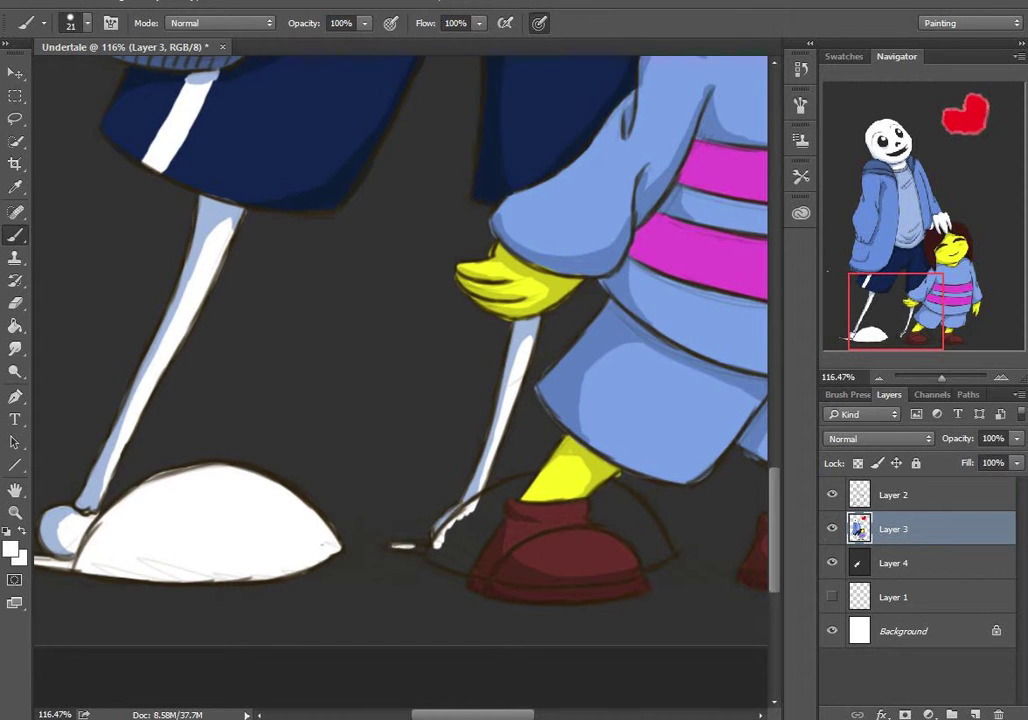
pyautogui.moveTo(492, 518); pyautogui.dragTo(445, 556)
pyautogui.moveTo(502, 492); pyautogui.dragTo(448, 545)
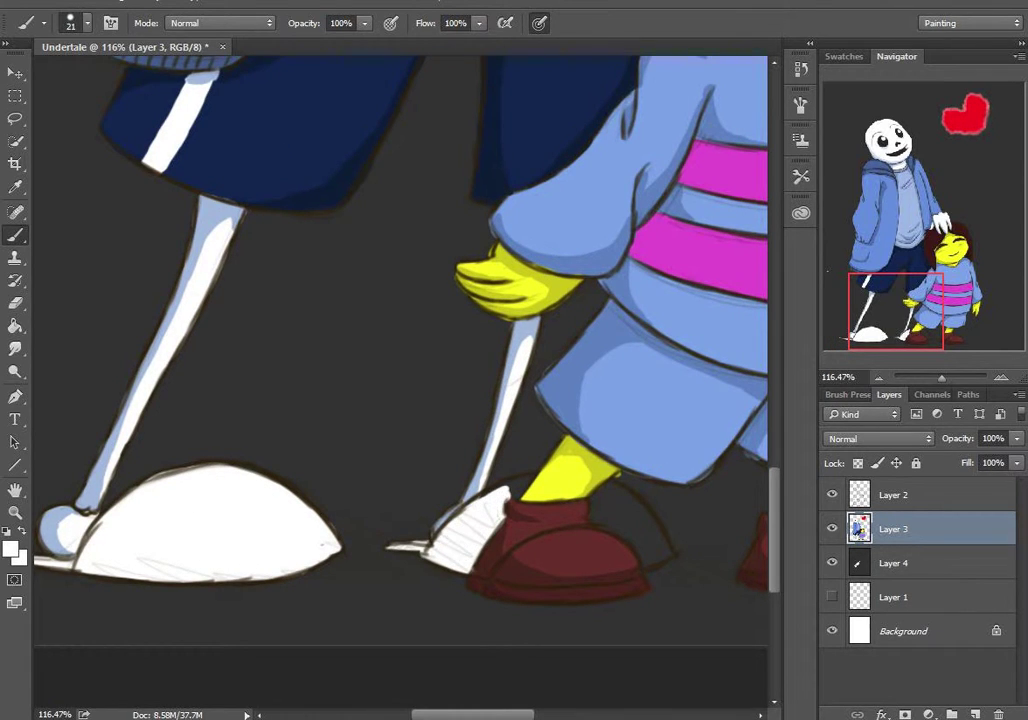
pyautogui.moveTo(602, 490); pyautogui.dragTo(668, 553)
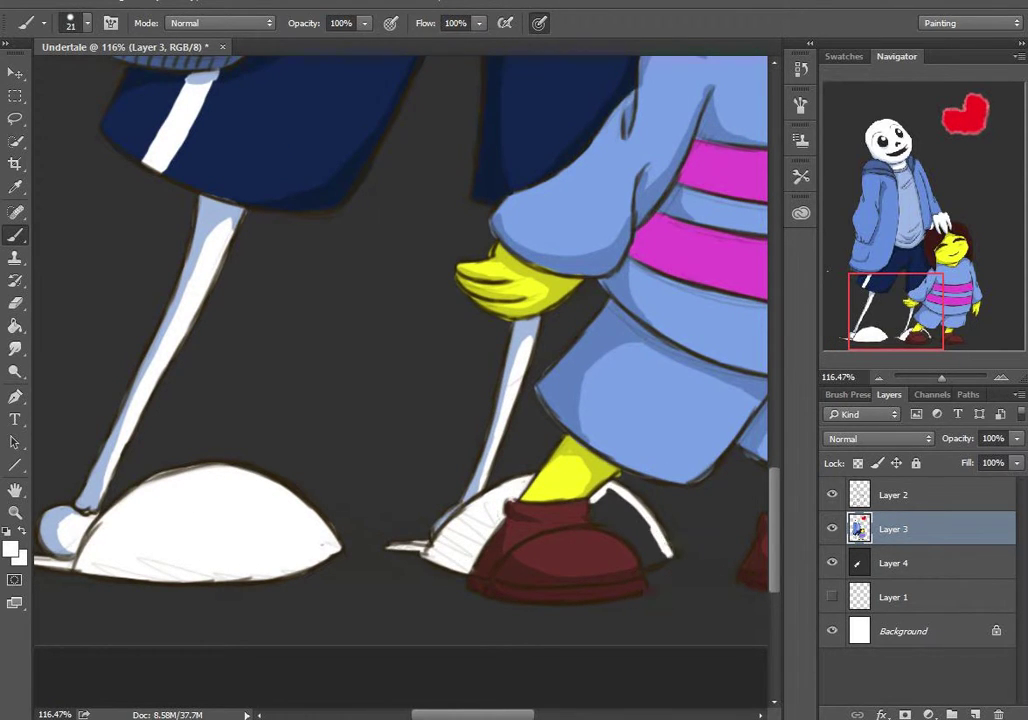
pyautogui.moveTo(612, 500); pyautogui.dragTo(658, 548)
# Step: Shade the bottoms of both slippers with light grey
pyautogui.scroll(-5, 400, 350)
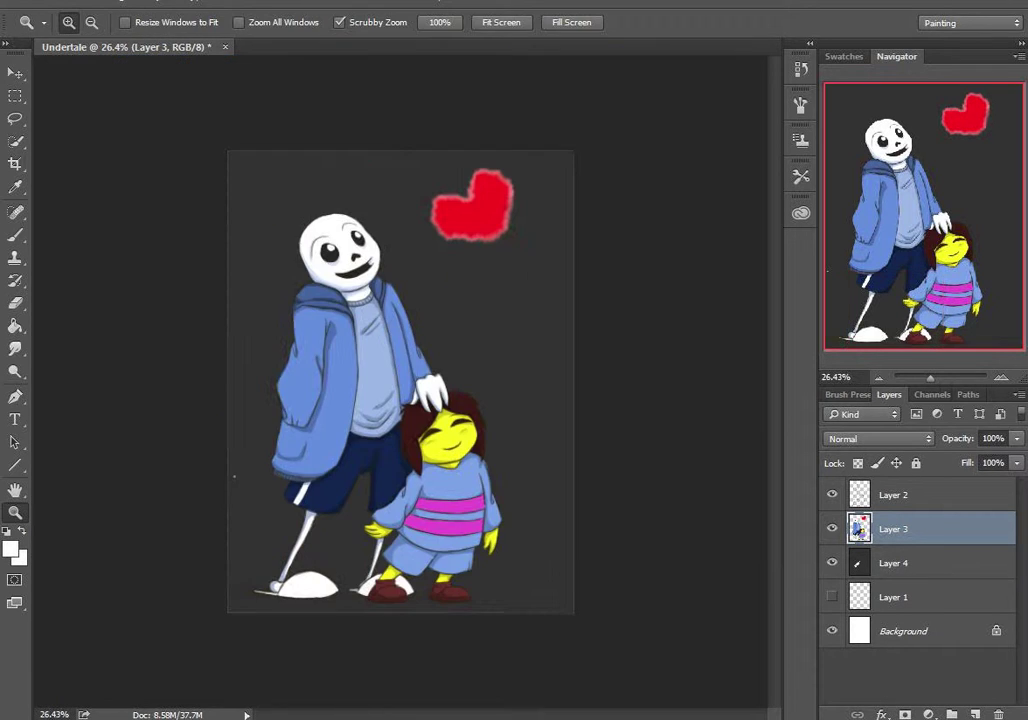
pyautogui.scroll(5, 300, 400)
pyautogui.click(12, 548)
pyautogui.click(890, 154)
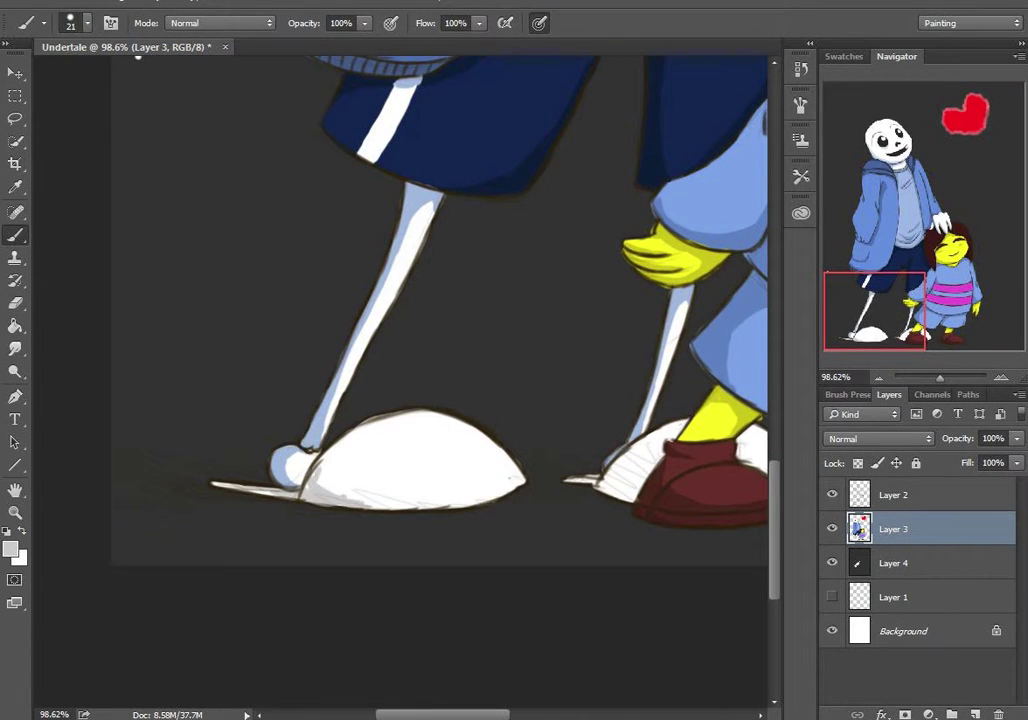
pyautogui.moveTo(318, 492); pyautogui.dragTo(420, 496)
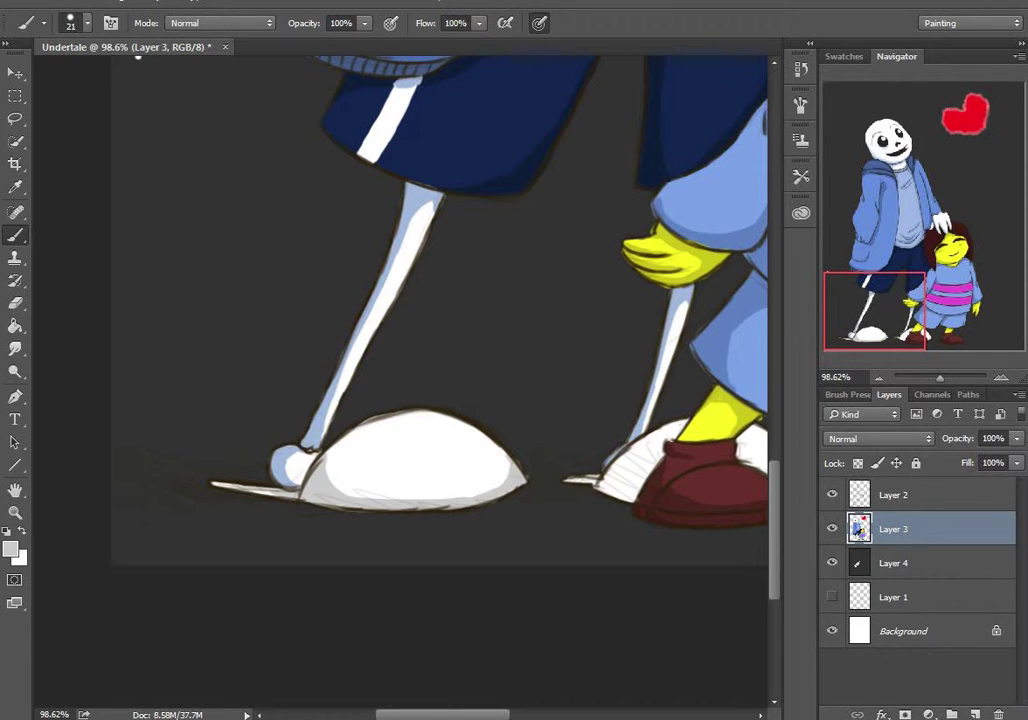
pyautogui.moveTo(618, 458); pyautogui.dragTo(655, 505)
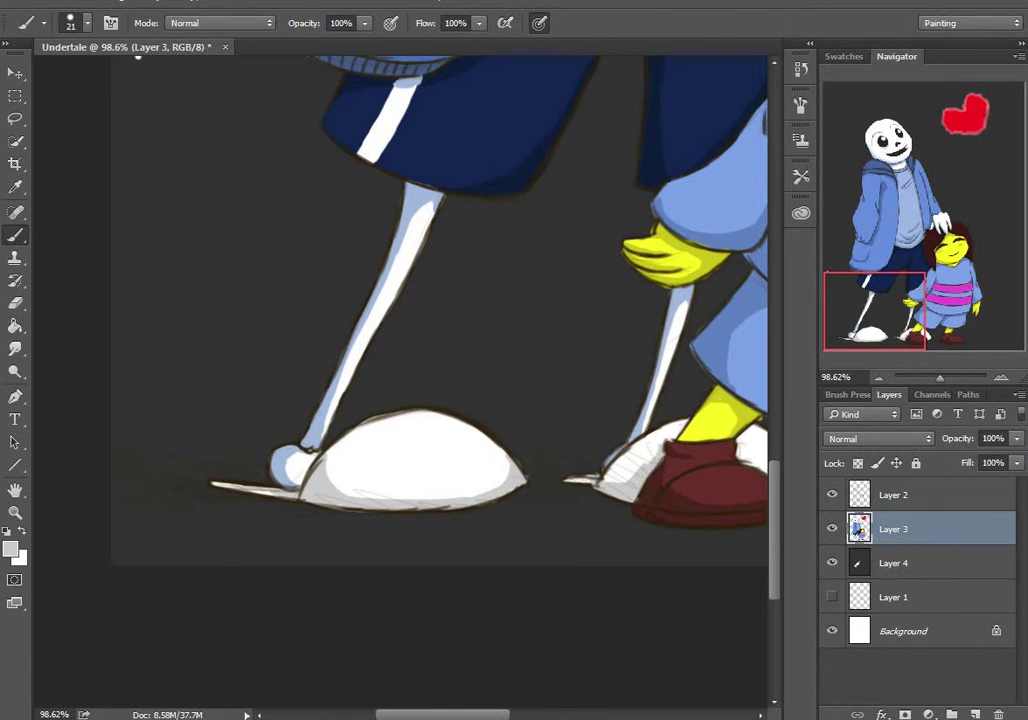
# Step: Zoom out to the whole artwork and hide the dark backdrop layer
pyautogui.hscroll(5, 440, 370)
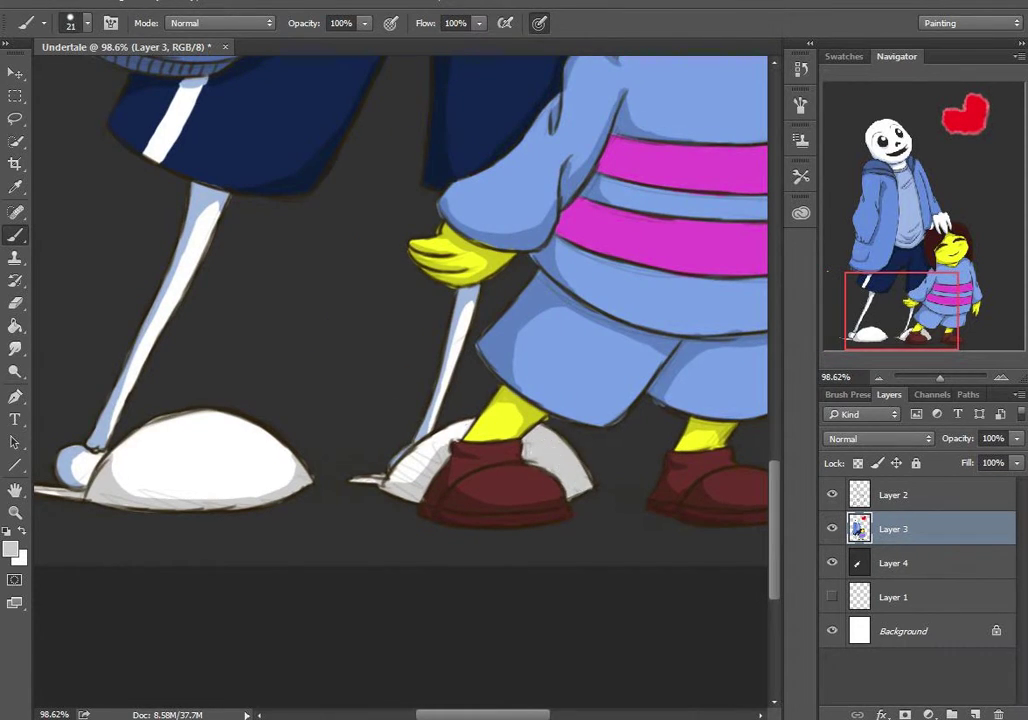
pyautogui.press('z')
pyautogui.moveTo(400, 400); pyautogui.dragTo(300, 400)
pyautogui.click(832, 563)
# Step: Frame the characters' feet and make Layer 3 the active layer
pyautogui.moveTo(330, 550); pyautogui.dragTo(390, 550)
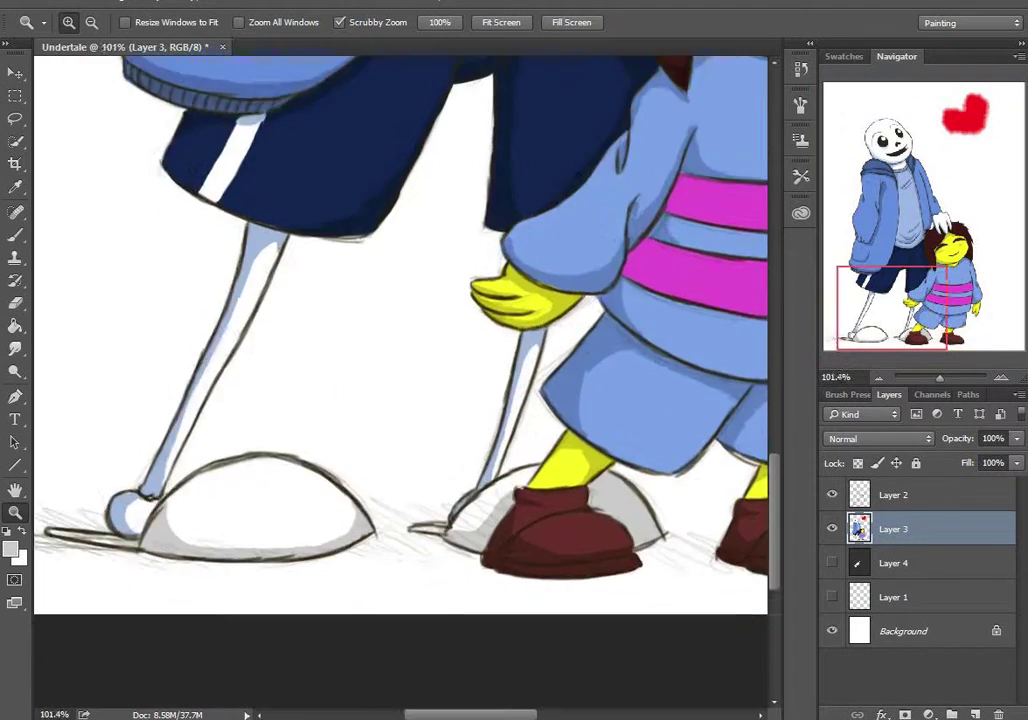
pyautogui.click(893, 495)
pyautogui.press('e')
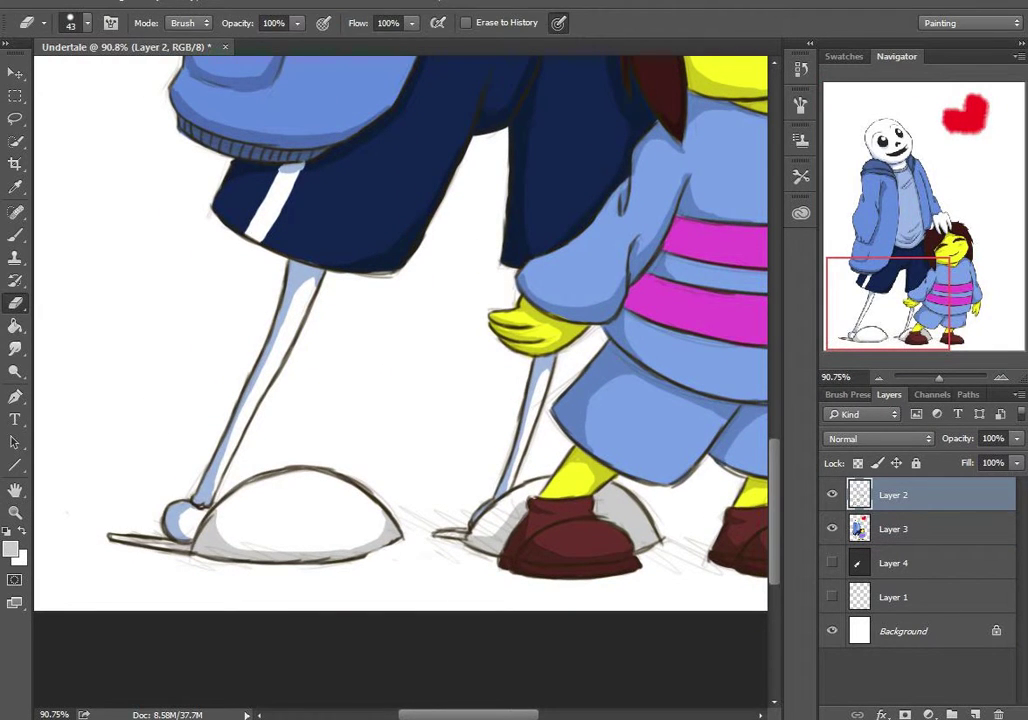
pyautogui.hscroll(1, 400, 330)
pyautogui.press('b')
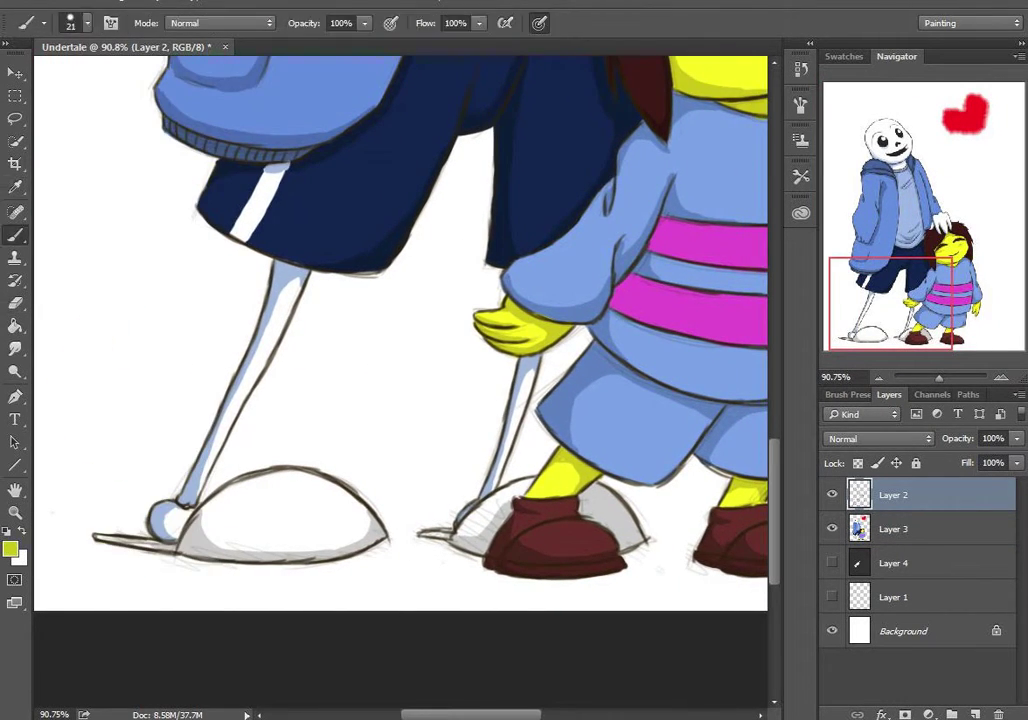
pyautogui.click(893, 529)
pyautogui.press('z')
pyautogui.moveTo(420, 340)
pyautogui.mouseDown()
pyautogui.moveTo(330, 340)
pyautogui.moveTo(400, 340)
pyautogui.mouseUp()
# Step: Paint pale-blue shadow strokes under both Sans's and Frisk's feet
pyautogui.press('i')
pyautogui.click(10, 548)
pyautogui.click(542, 165)
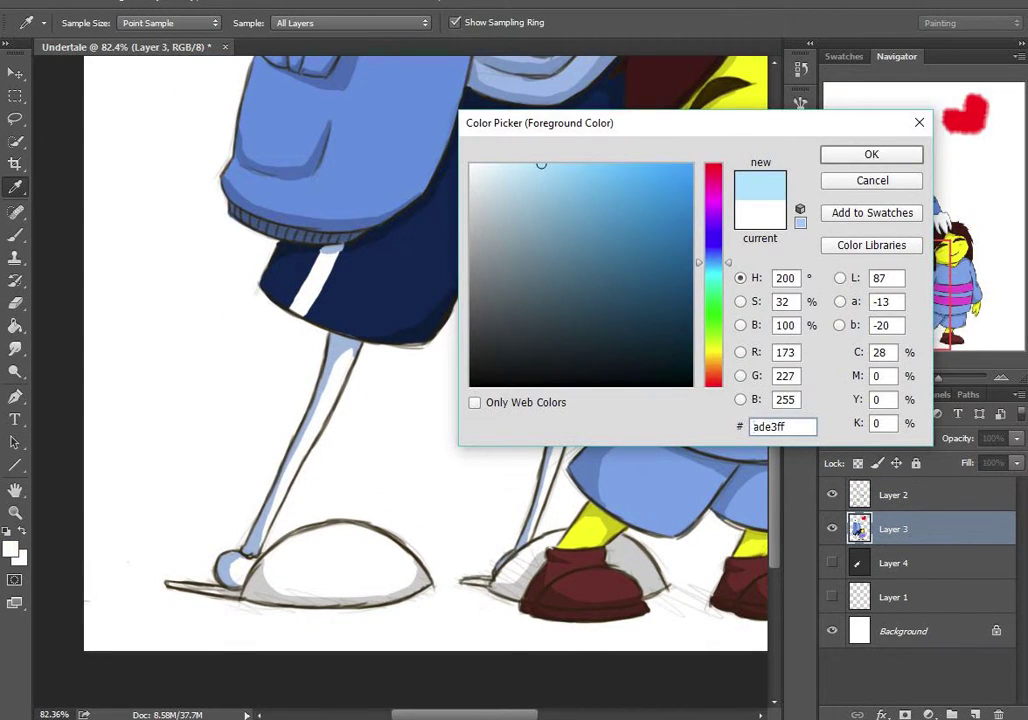
pyautogui.click(840, 154)
pyautogui.press('b')
pyautogui.moveTo(90, 580)
pyautogui.mouseDown()
pyautogui.moveTo(190, 600)
pyautogui.moveTo(485, 585)
pyautogui.mouseUp()
pyautogui.moveTo(500, 400); pyautogui.dragTo(320, 400)
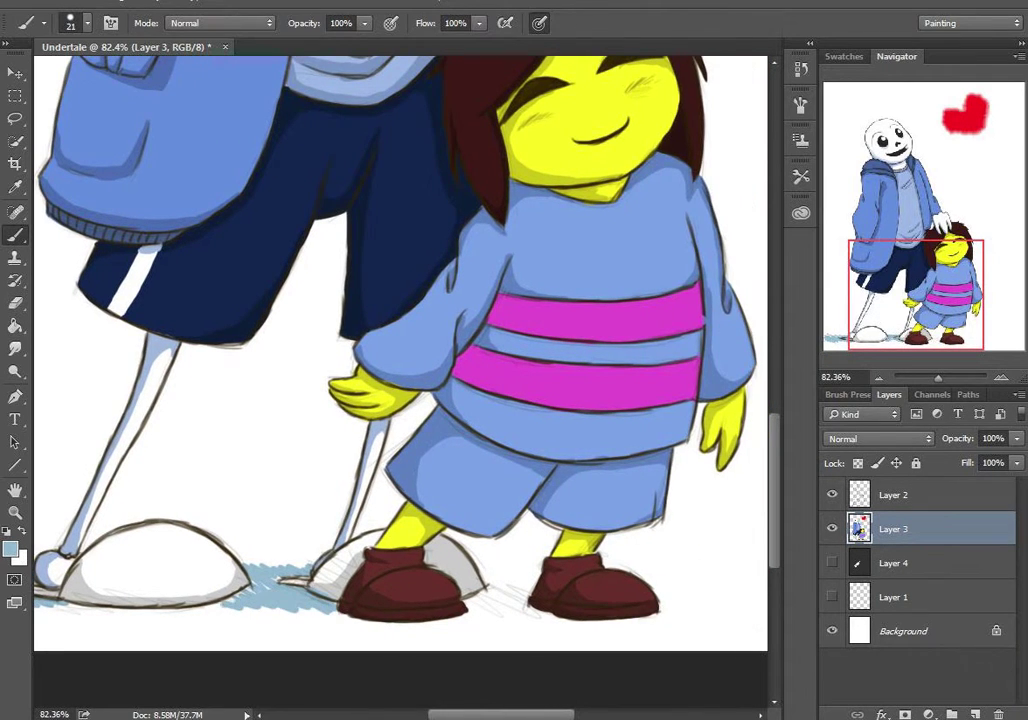
pyautogui.moveTo(300, 585); pyautogui.dragTo(520, 595)
# Step: Smudge the ground shadow to soften its edges under both characters
pyautogui.press('z')
pyautogui.moveTo(270, 600); pyautogui.dragTo(330, 600)
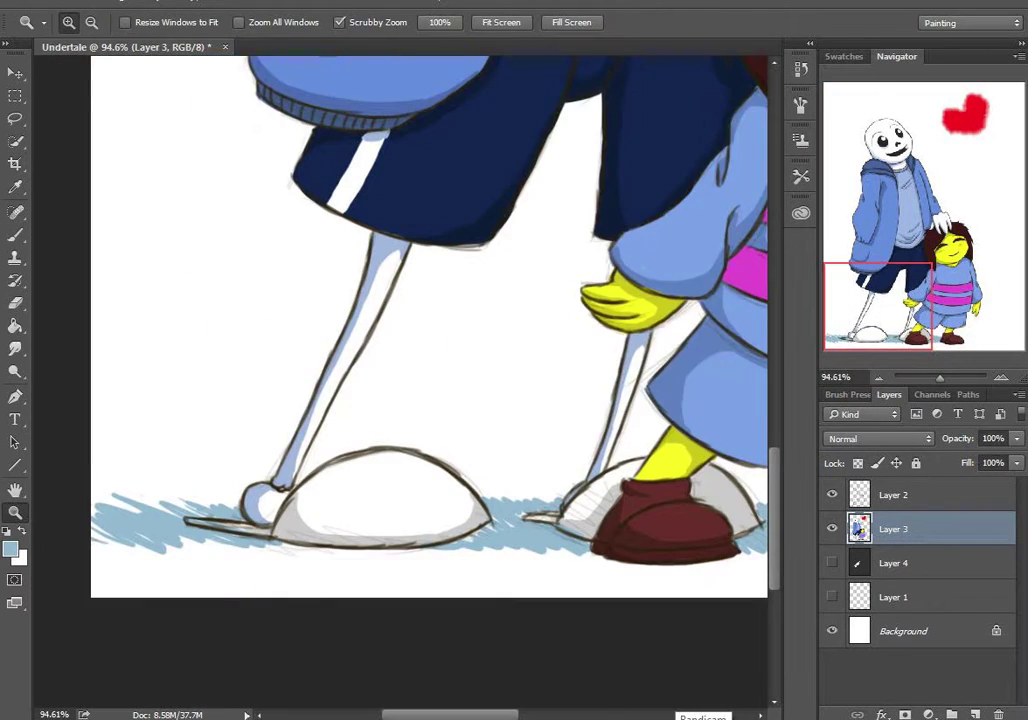
pyautogui.press('b')
pyautogui.moveTo(500, 350)
pyautogui.mouseDown()
pyautogui.moveTo(340, 350)
pyautogui.moveTo(560, 350)
pyautogui.mouseUp()
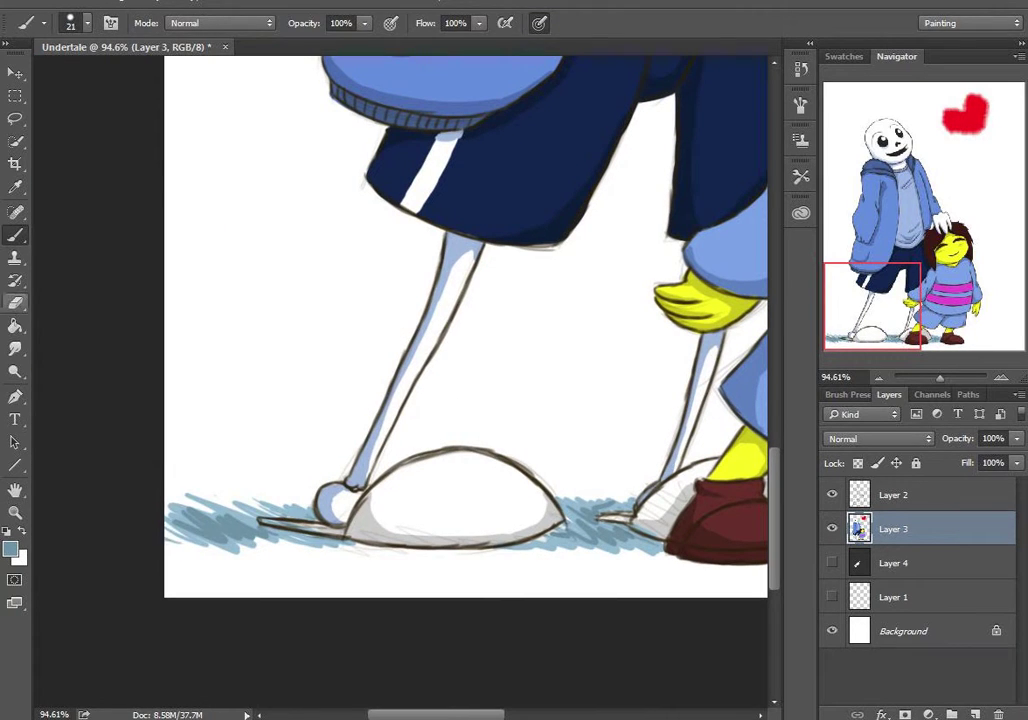
pyautogui.click(15, 348)
pyautogui.moveTo(250, 525); pyautogui.dragTo(170, 520)
pyautogui.moveTo(500, 400); pyautogui.dragTo(170, 400)
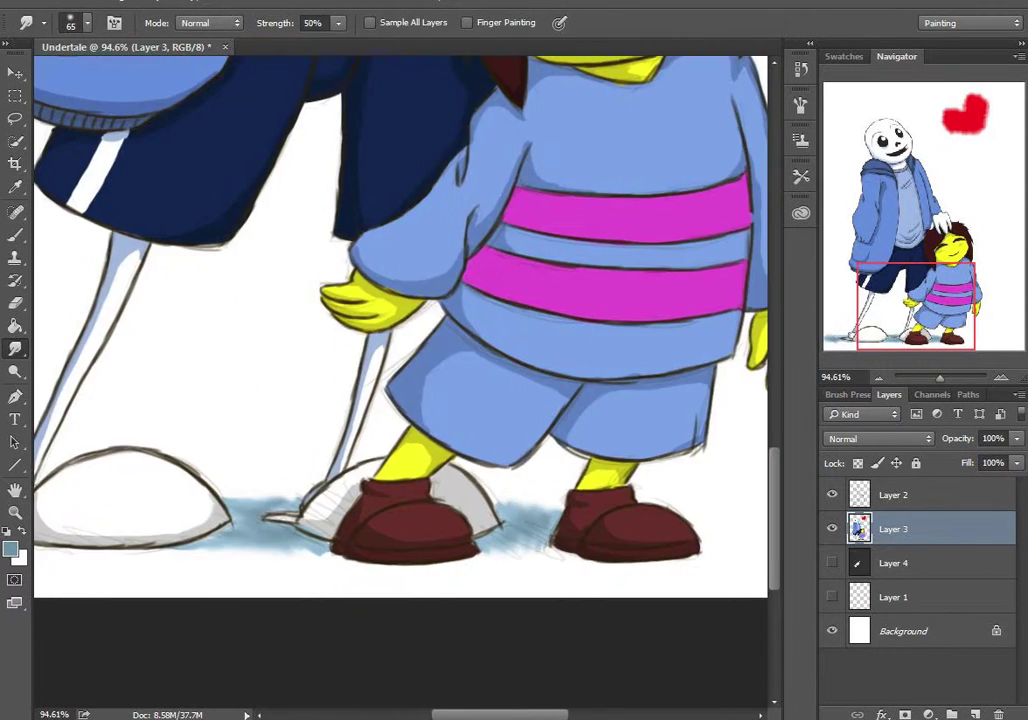
# Step: Add a white shine to the red heart and smudge it soft
pyautogui.press('z')
pyautogui.moveTo(400, 400); pyautogui.dragTo(300, 400)
pyautogui.moveTo(499, 146)
pyautogui.mouseDown()
pyautogui.moveTo(560, 146)
pyautogui.moveTo(570, 195)
pyautogui.mouseUp()
pyautogui.press('b')
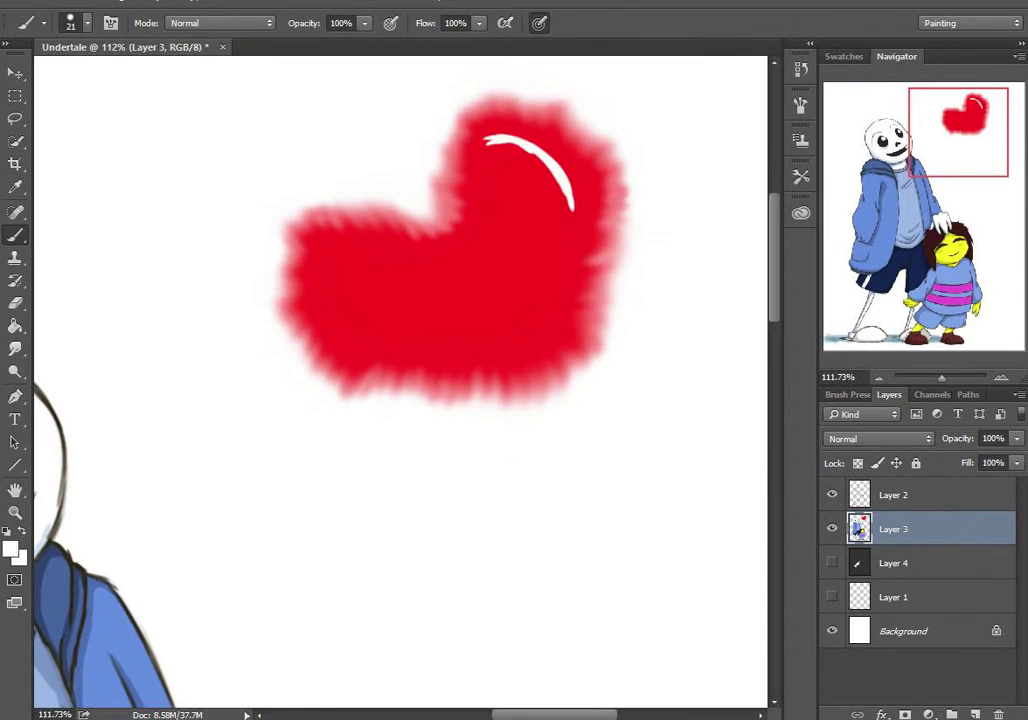
pyautogui.press('r')
pyautogui.moveTo(495, 140); pyautogui.dragTo(565, 200)
# Step: Shade Frisk's hair with sampled dark maroon and blend it using a 23 px Smudge brush
pyautogui.press('z')
pyautogui.moveTo(430, 140); pyautogui.dragTo(330, 140)
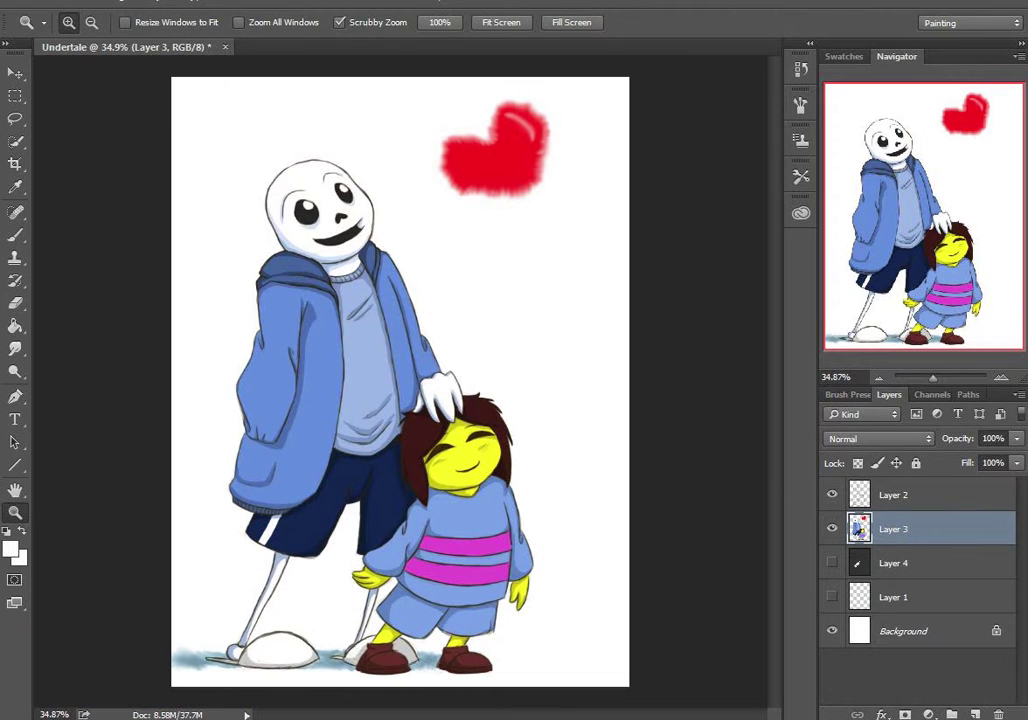
pyautogui.press('b')
pyautogui.press('r')
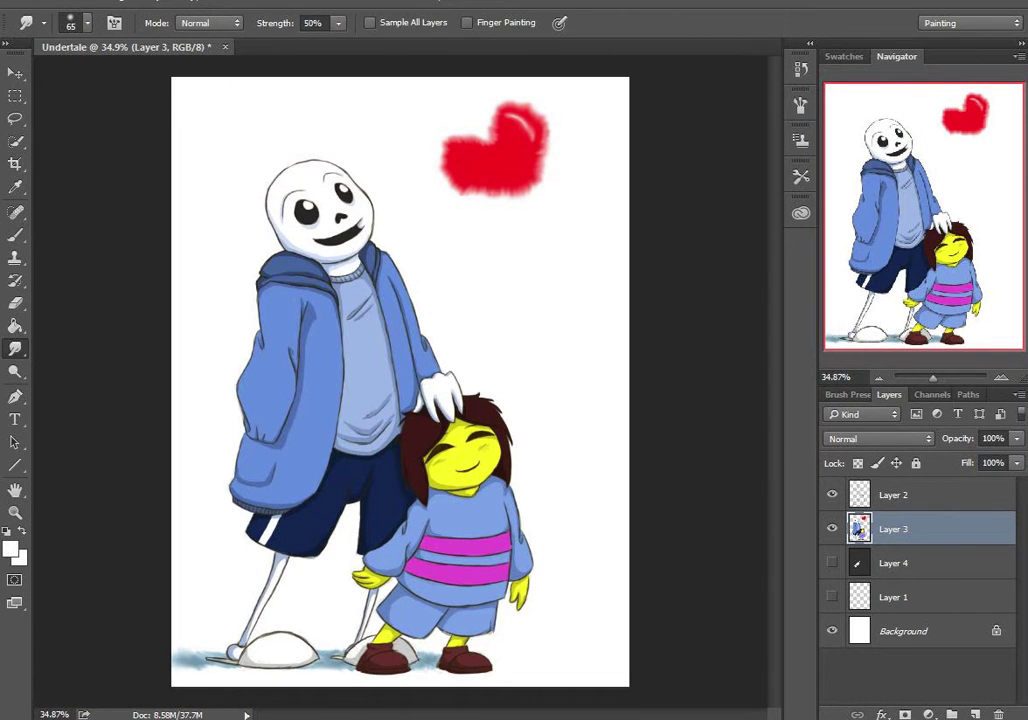
pyautogui.press('b')
pyautogui.press('i')
pyautogui.scroll(5, 485, 444)
pyautogui.press('b')
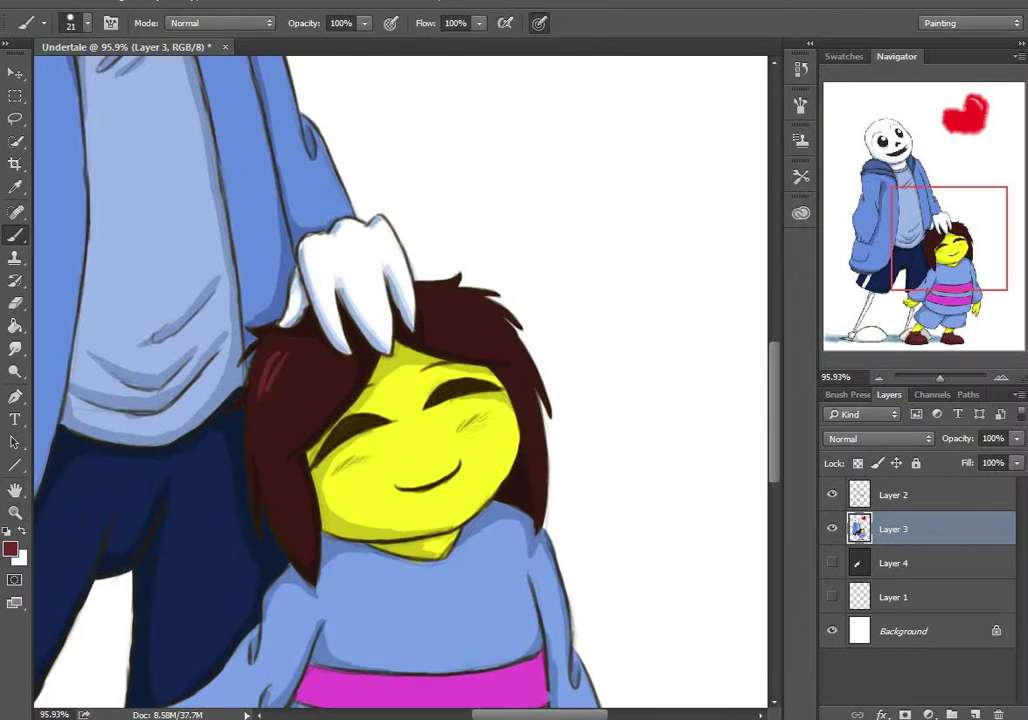
pyautogui.press('r')
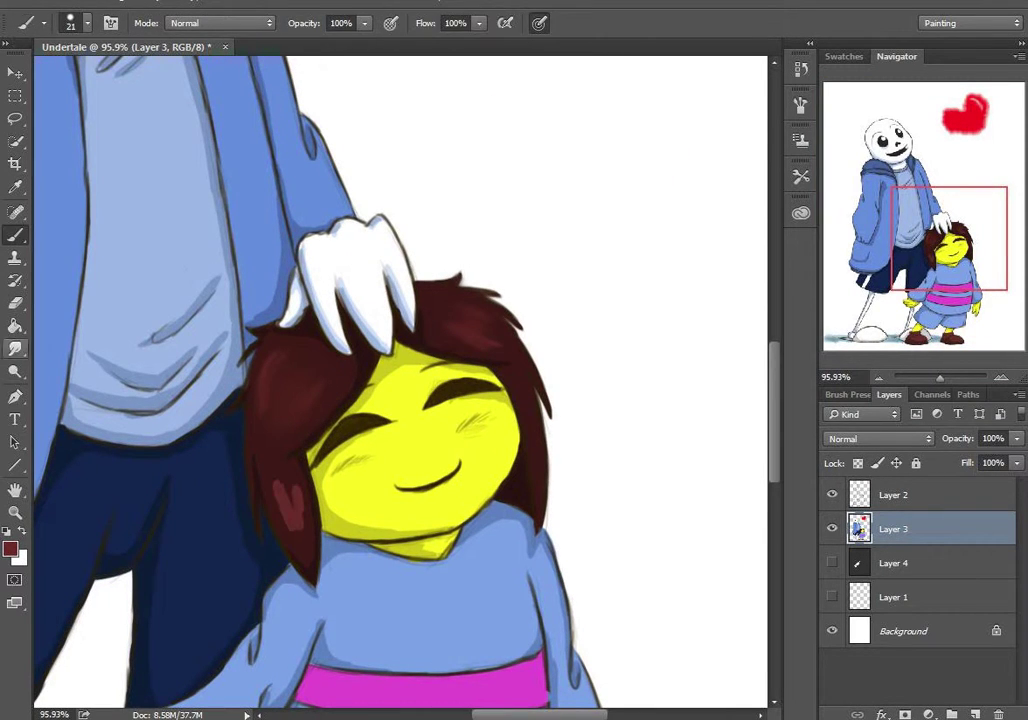
pyautogui.click(87, 22)
pyautogui.press('b')
pyautogui.press('r')
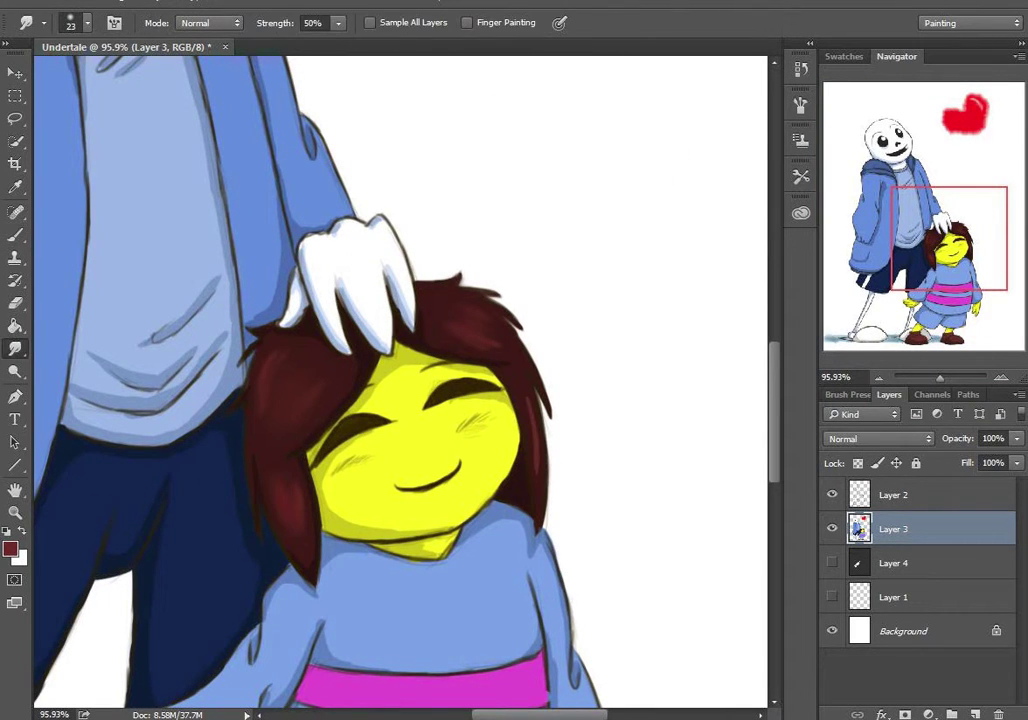
# Step: Deepen Frisk's face shading with the sampled yellow skin colour and smudge it soft
pyautogui.press('z')
pyautogui.scroll(-5, 400, 380)
pyautogui.scroll(1, 400, 380)
pyautogui.scroll(3, 466, 430)
pyautogui.press('i')
pyautogui.click(600, 320)
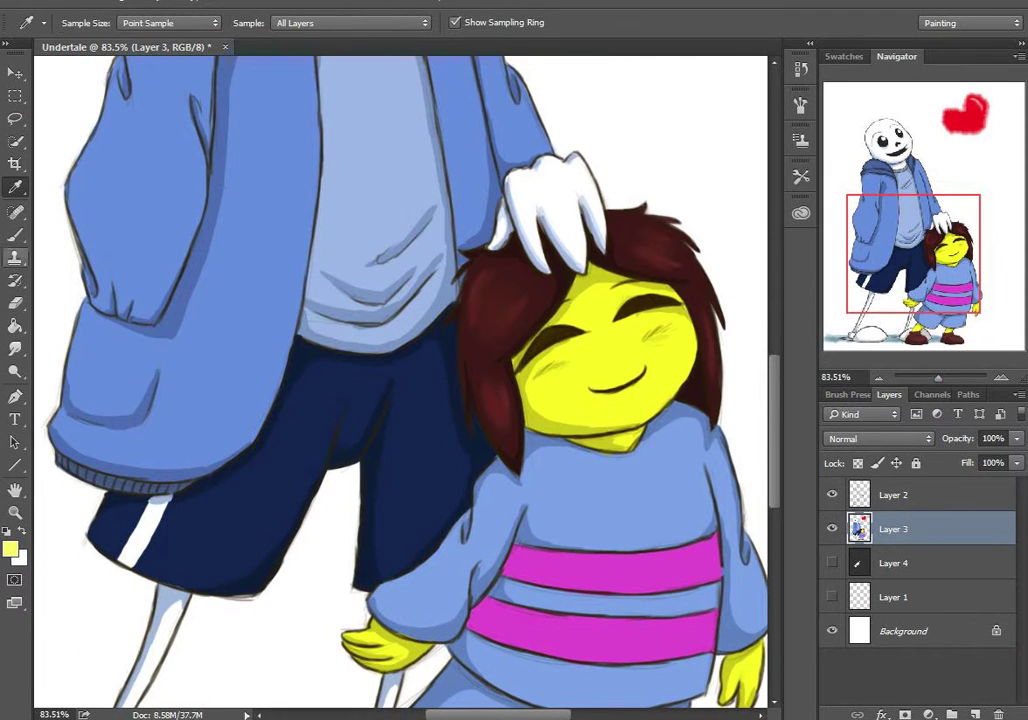
pyautogui.press('b')
pyautogui.press('i')
pyautogui.scroll(5, 400, 380)
pyautogui.scroll(-8, 400, 380)
# Step: Paint black detail shading on Sans' skull
pyautogui.press('z')
pyautogui.scroll(-5, 400, 380)
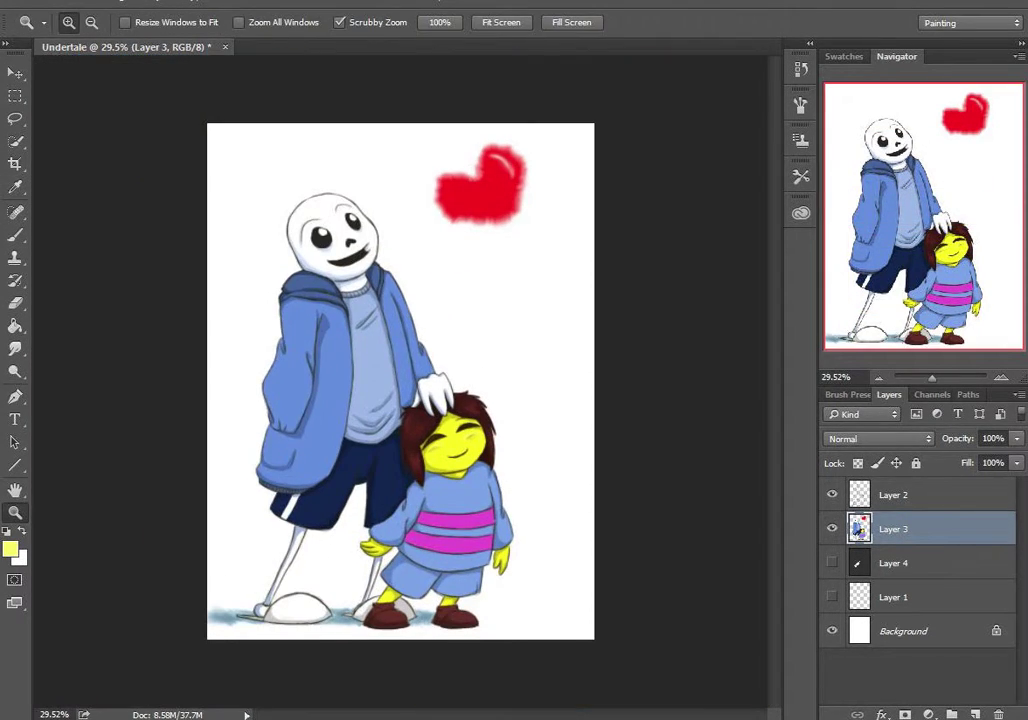
pyautogui.scroll(2, 400, 380)
pyautogui.scroll(3, 400, 380)
pyautogui.press('b')
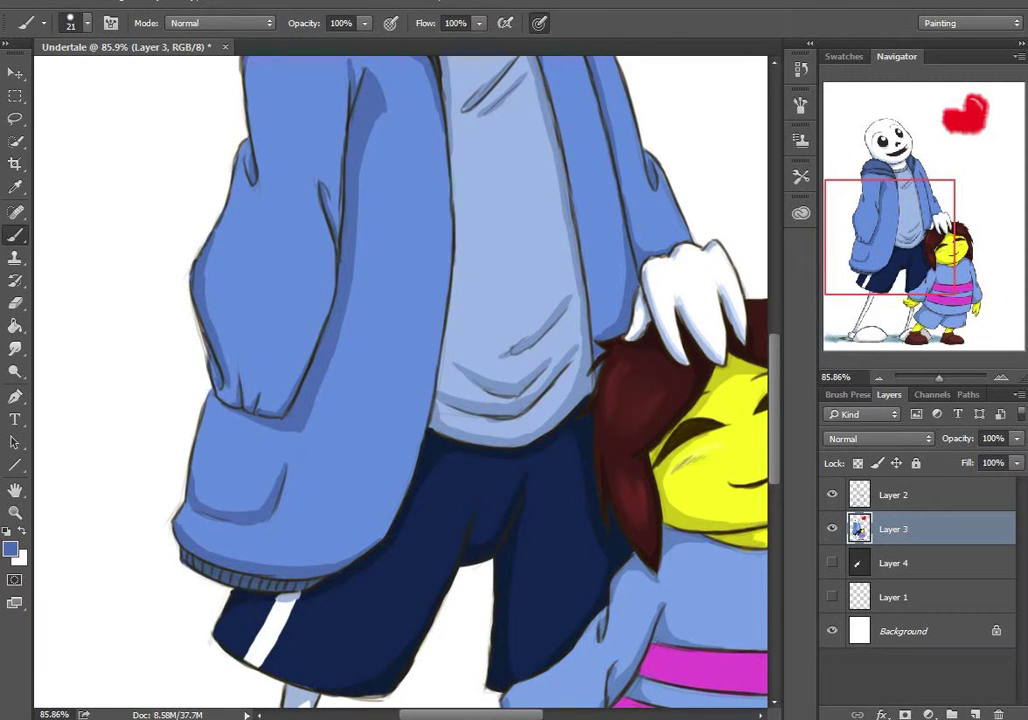
pyautogui.press('z')
pyautogui.scroll(-5, 400, 380)
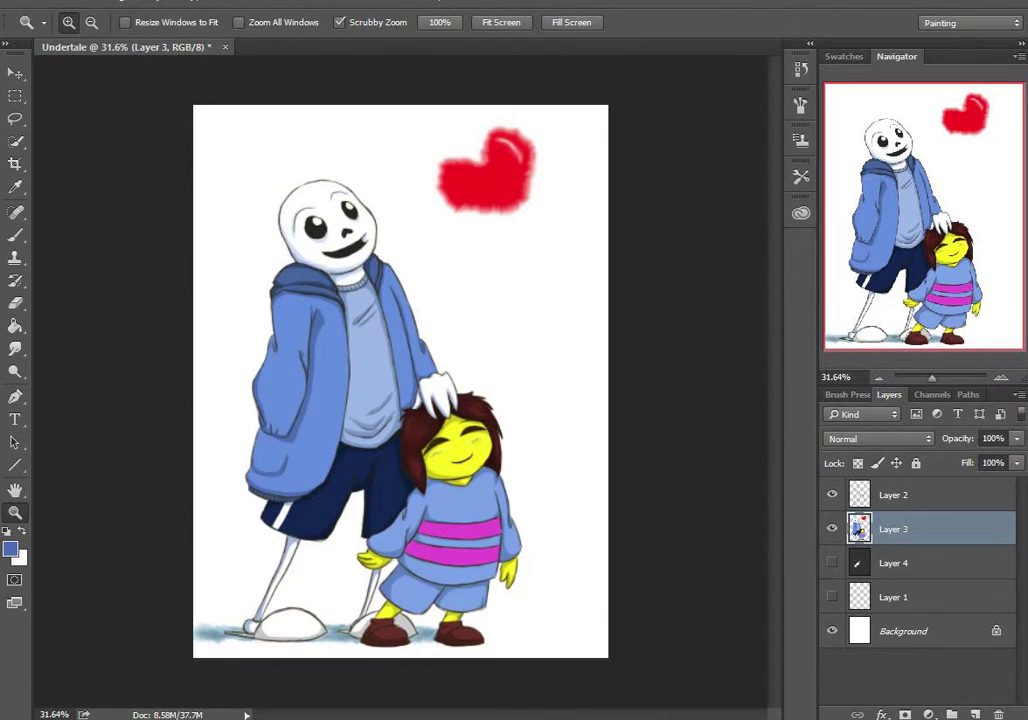
pyautogui.scroll(-1, 400, 380)
pyautogui.press('i')
pyautogui.scroll(5, 400, 380)
pyautogui.press('Return')
pyautogui.press('b')
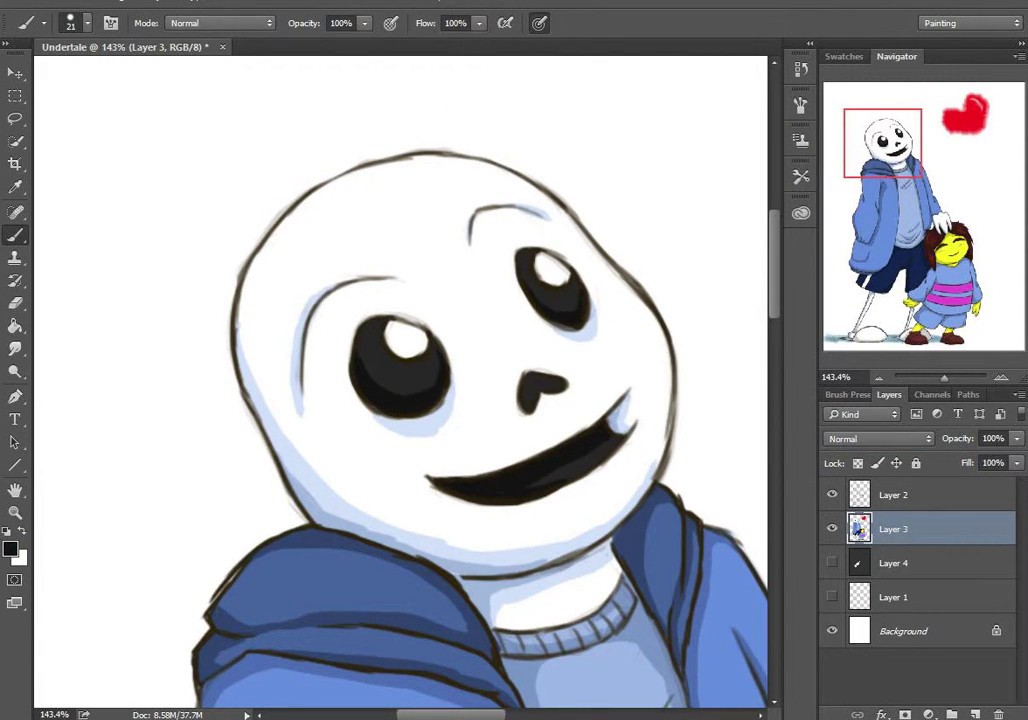
# Step: Brush lighter blue highlights onto Sans' jacket hood and sleeves, then smudge them soft
pyautogui.hotkey('ctrl', '0')
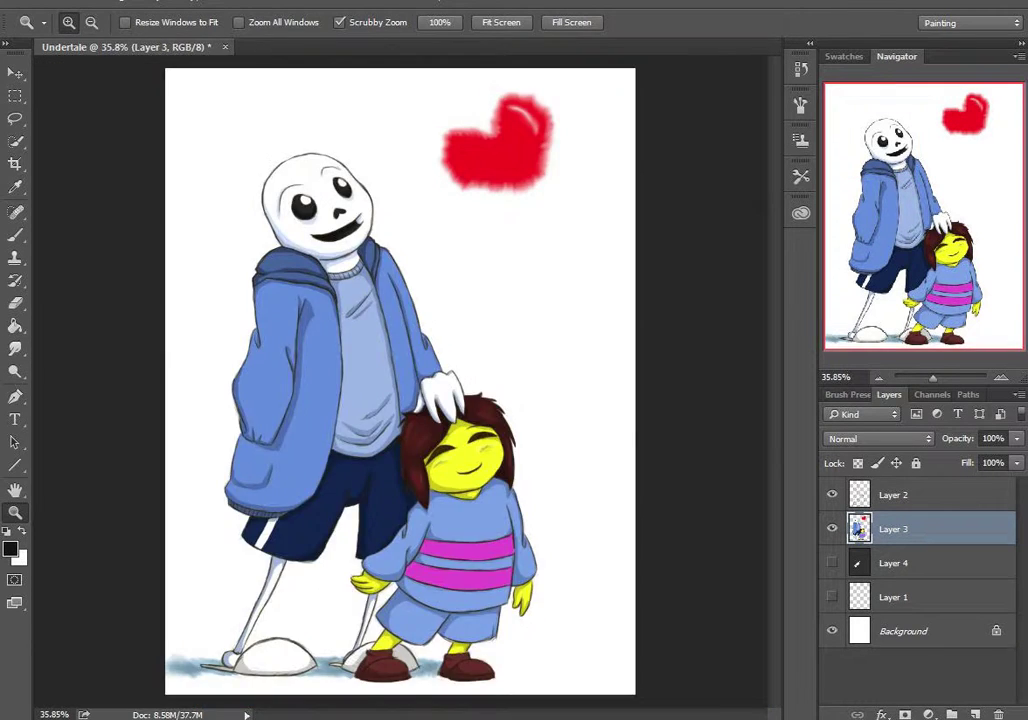
pyautogui.scroll(5, 400, 380)
pyautogui.press('i')
pyautogui.click(10, 548)
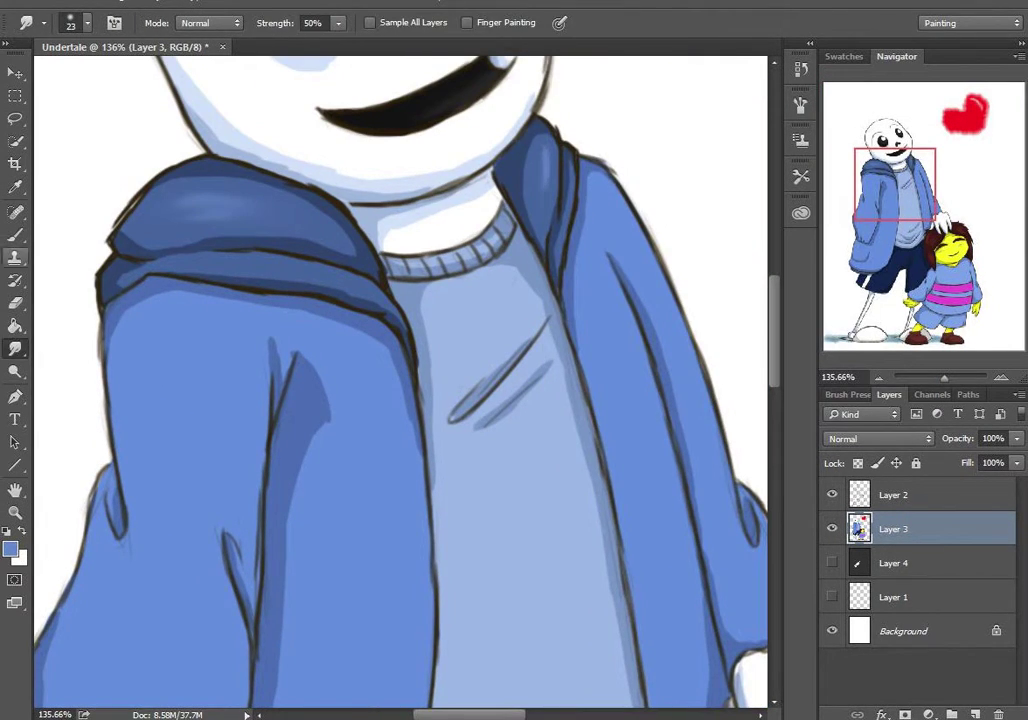
pyautogui.press('b')
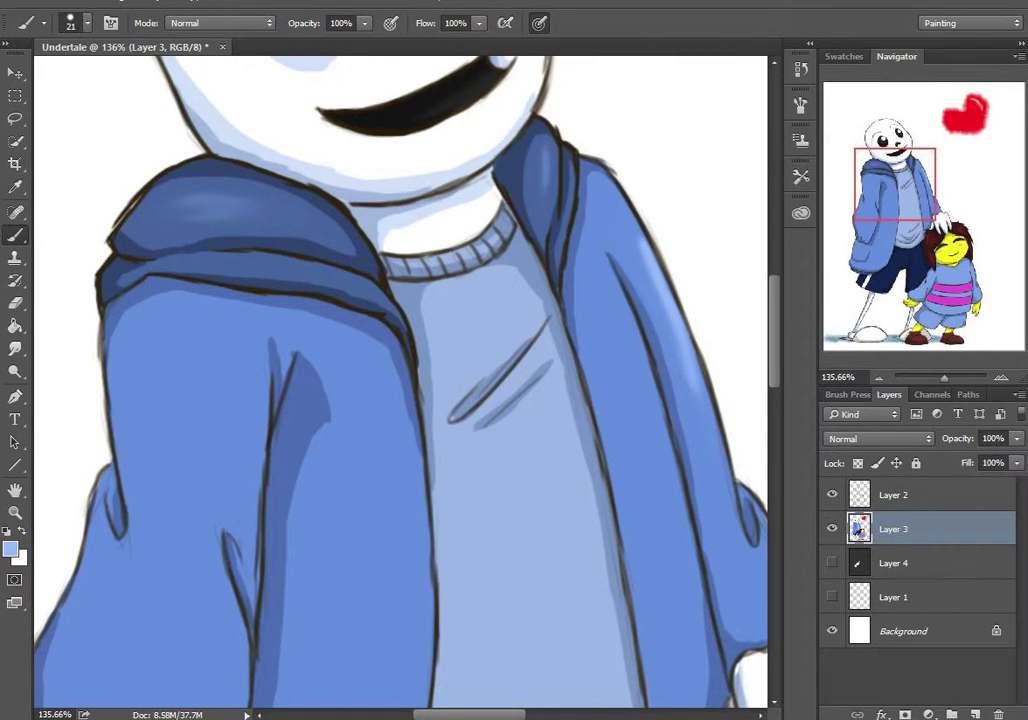
pyautogui.press('r')
pyautogui.scroll(-5, 400, 380)
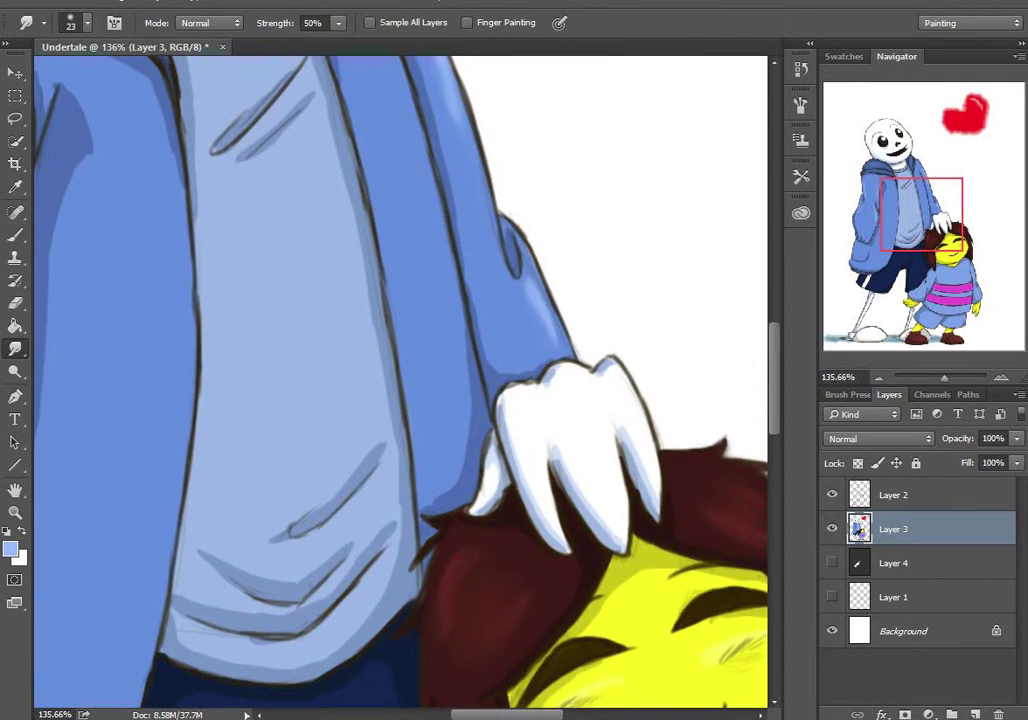
pyautogui.scroll(4, 430, 380)
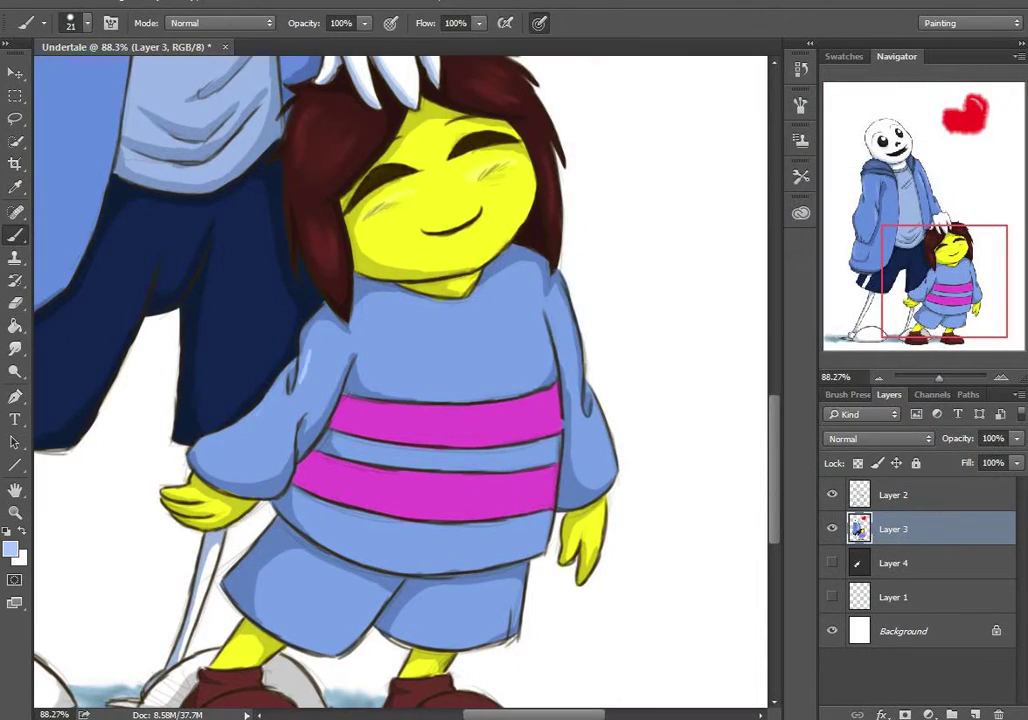
# Step: Smudge the sweater highlights and add brighter pink highlights to the magenta stripes
pyautogui.press('r')
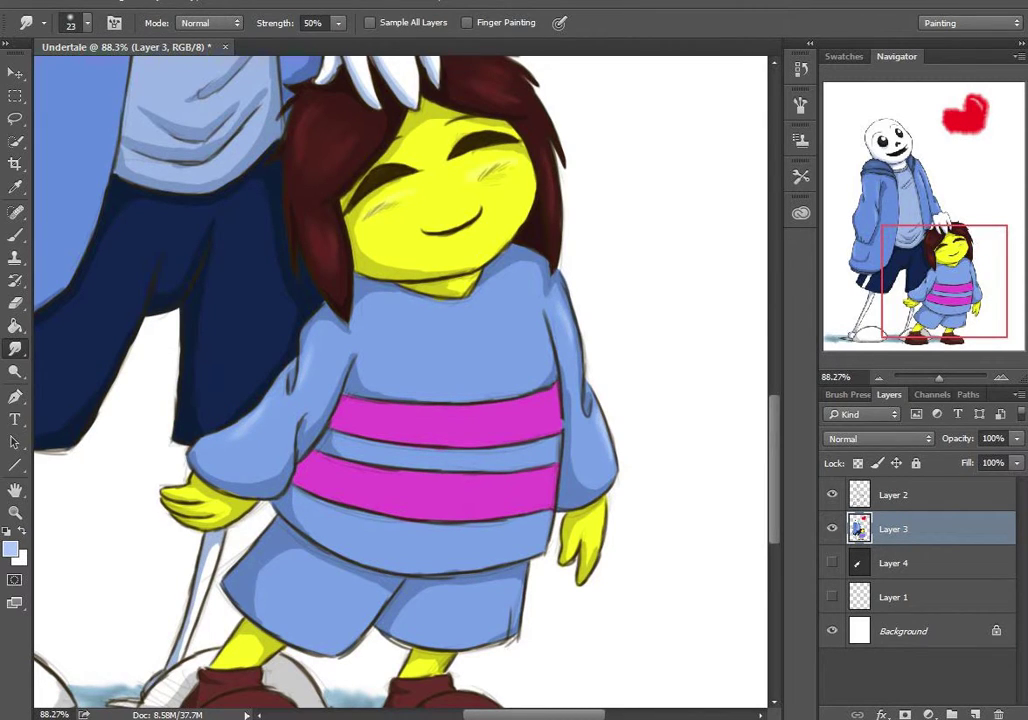
pyautogui.press('r')
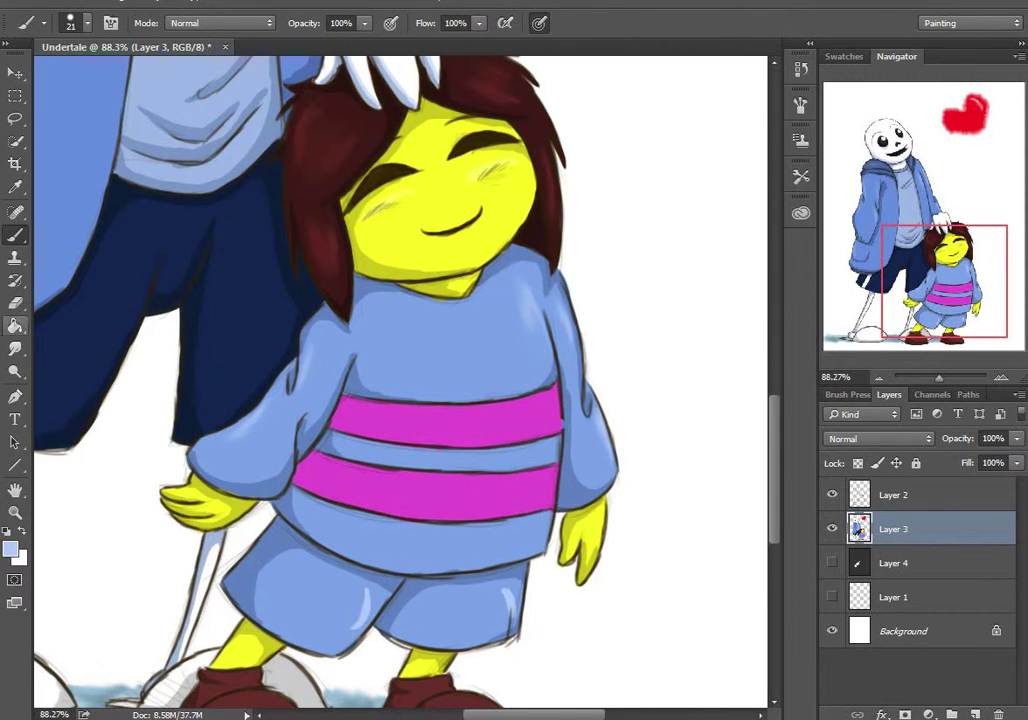
pyautogui.press('r')
pyautogui.press('b')
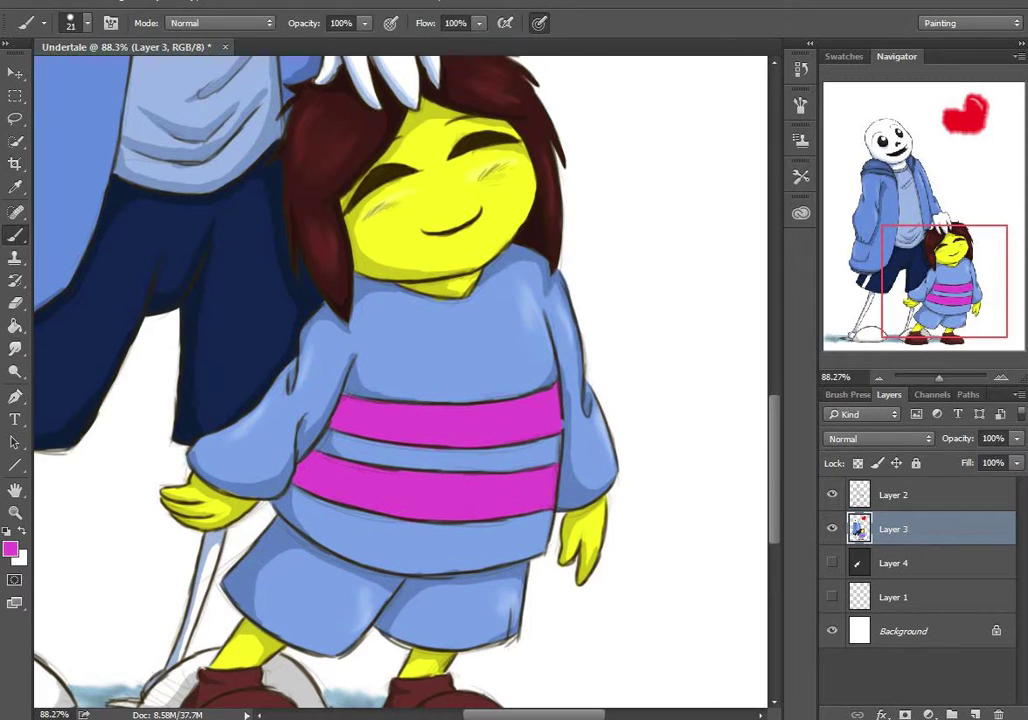
pyautogui.click(10, 548)
pyautogui.press('Return')
pyautogui.click(10, 548)
pyautogui.press('Return')
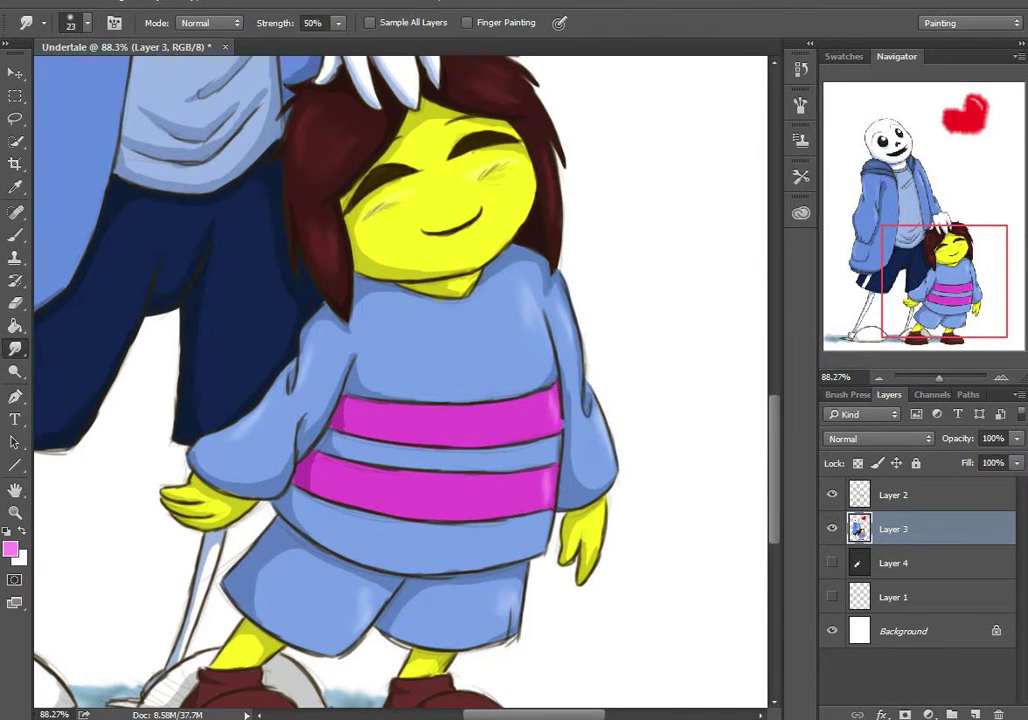
# Step: Add blended reddish highlights to Frisk's brown shoes, then zoom out to the whole picture
pyautogui.scroll(-3, 400, 380)
pyautogui.press('i')
pyautogui.click(440, 540)
pyautogui.click(10, 548)
pyautogui.press('Return')
pyautogui.press('b')
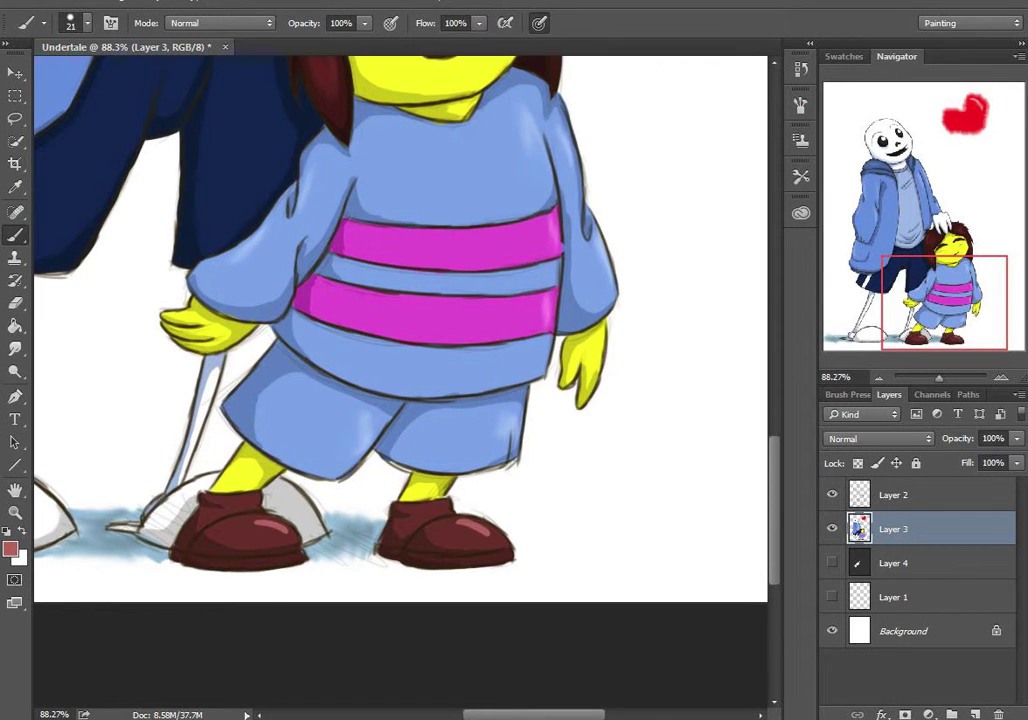
pyautogui.click(15, 348)
pyautogui.press('z')
pyautogui.moveTo(470, 300); pyautogui.dragTo(390, 295)
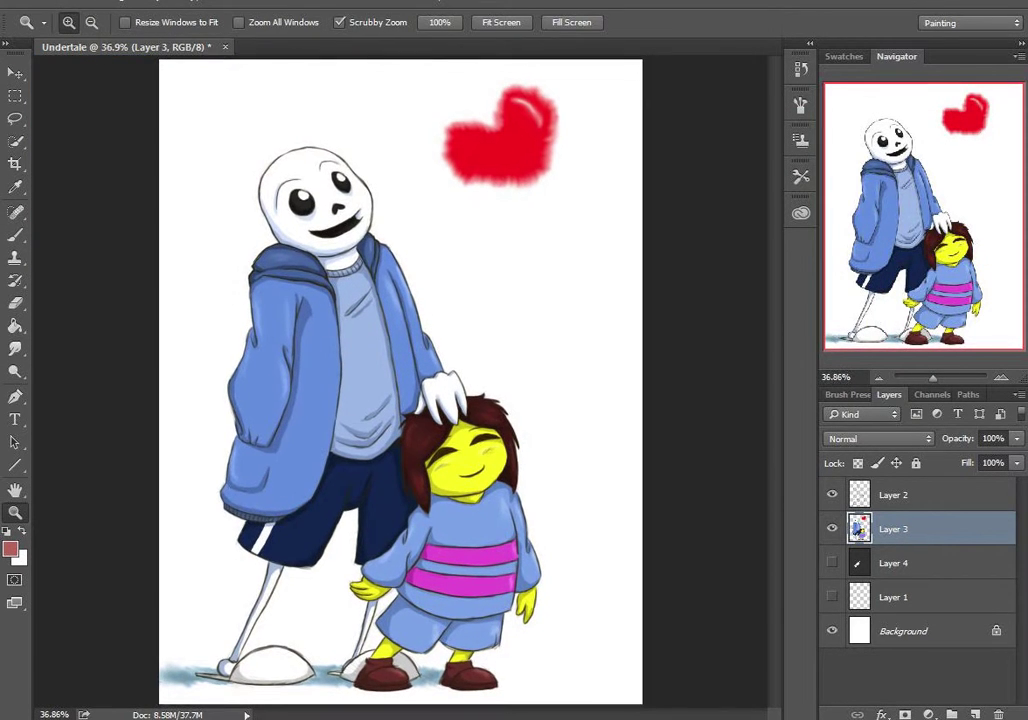